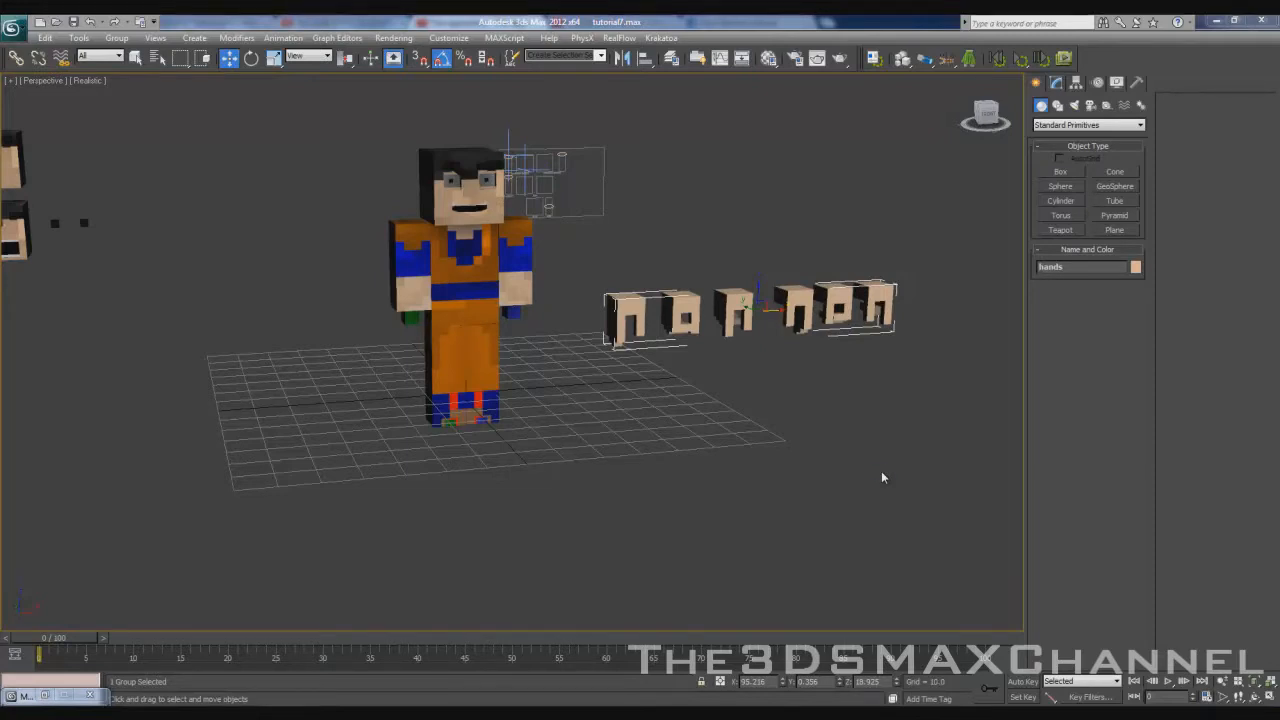
- Inspect the character and the row of finished hand models beside it, and clear the selection of the hands group
middle_click_drag(860, 463, 736, 494)
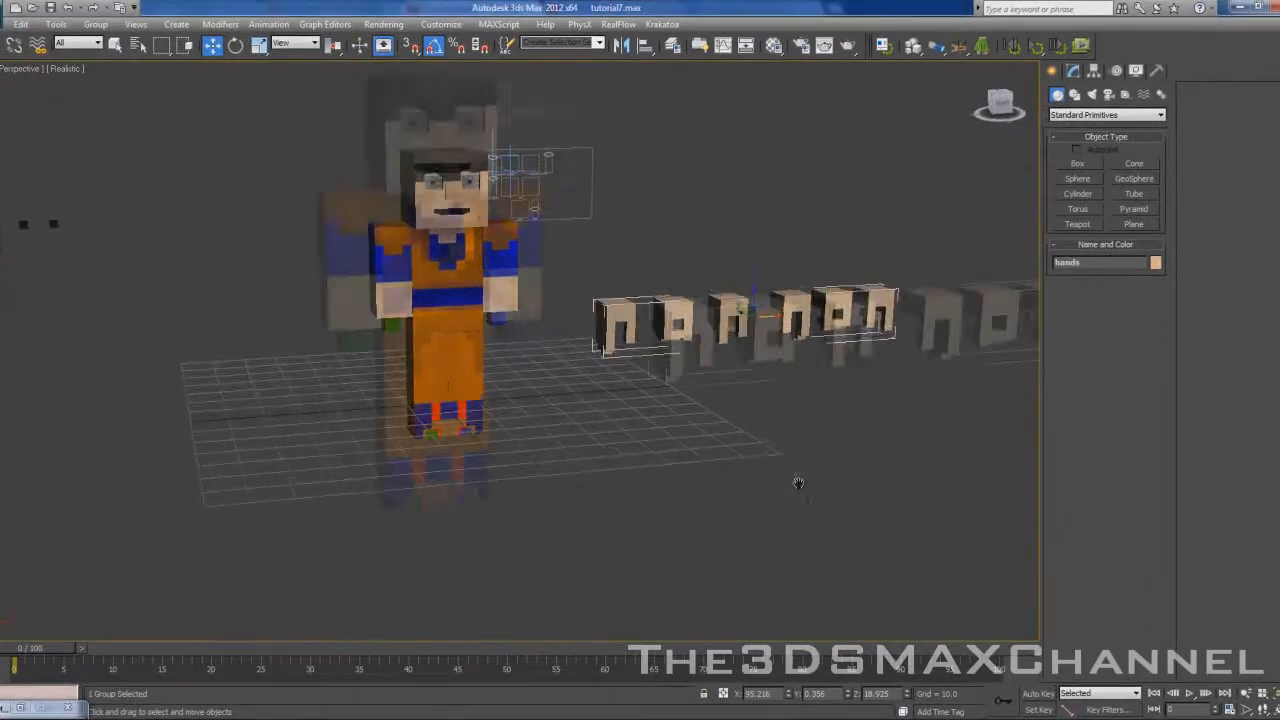
scroll(736, 494, "up", 3)
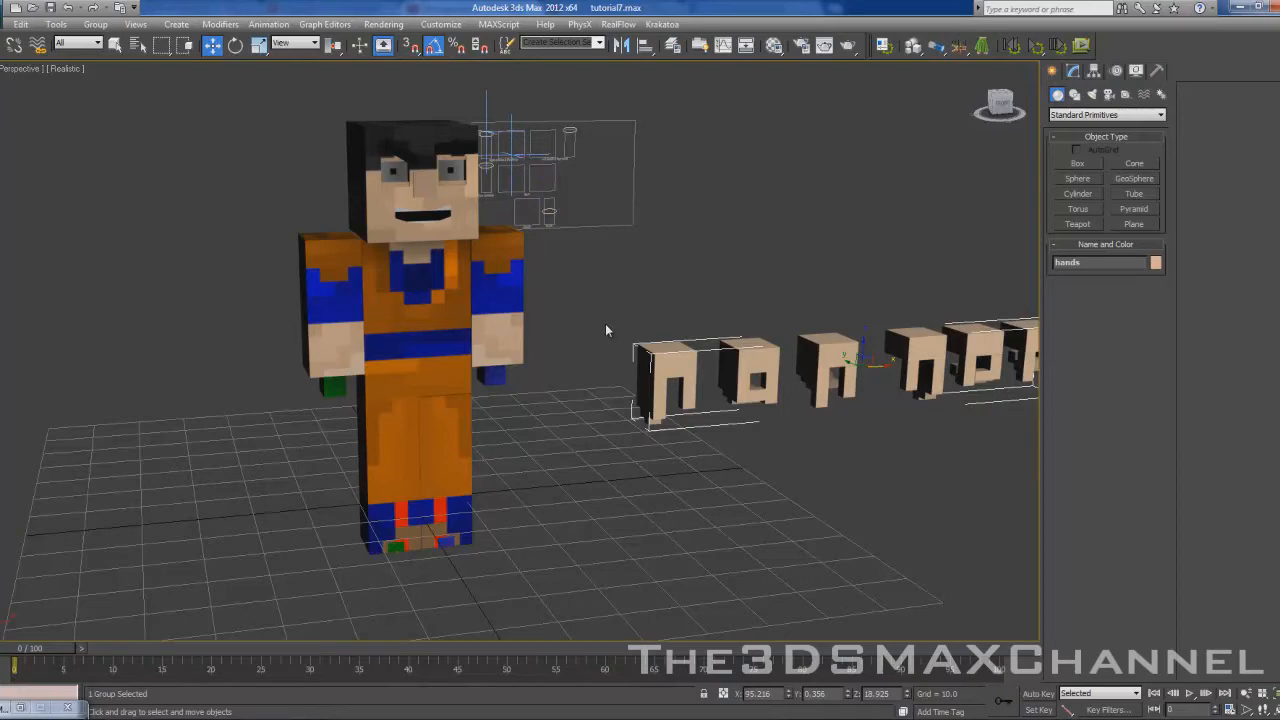
mouse_move(605, 323)
middle_mouse_down()
mouse_move(572, 312)
mouse_move(596, 318)
mouse_move(587, 305)
middle_mouse_up()
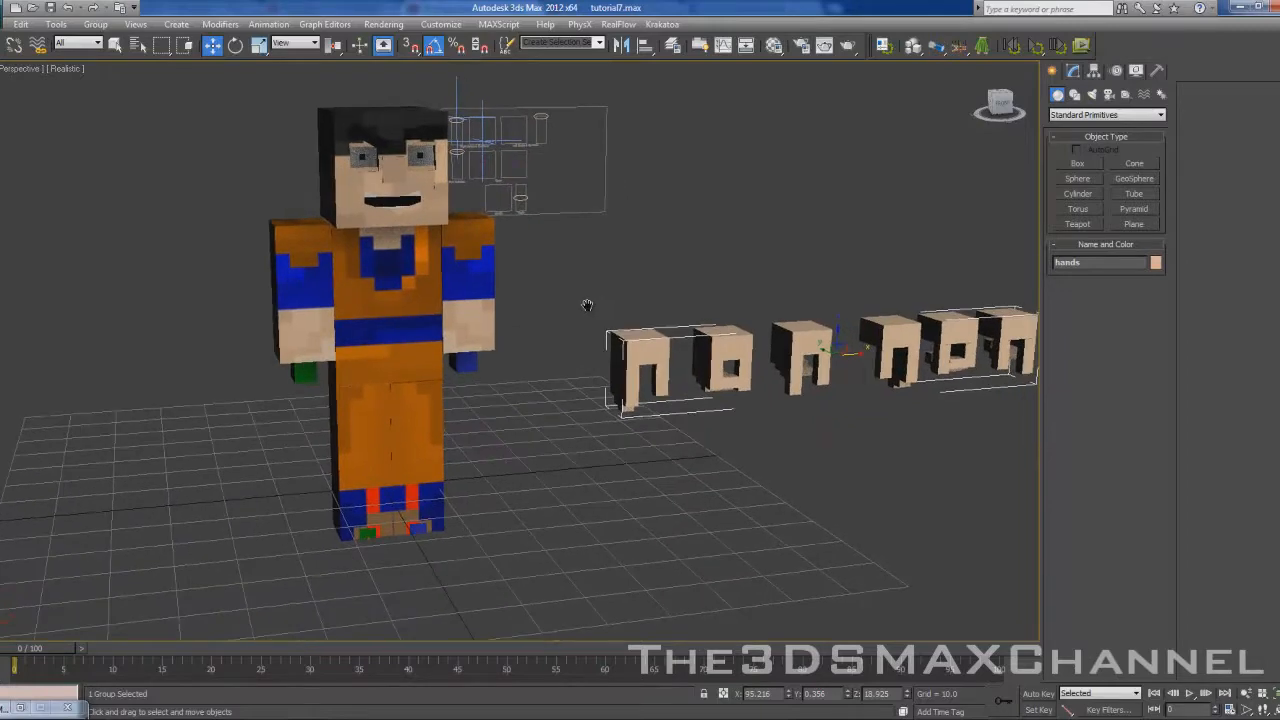
key("z")
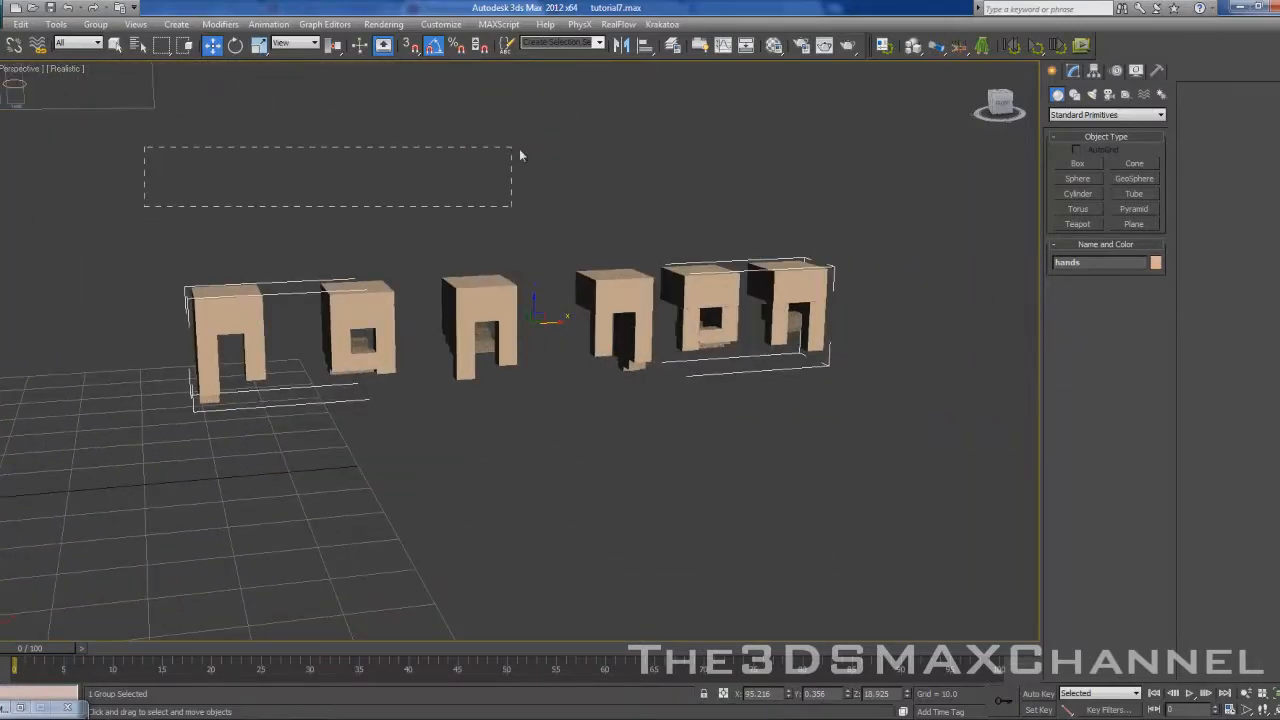
left_click_drag(921, 231, 844, 232)
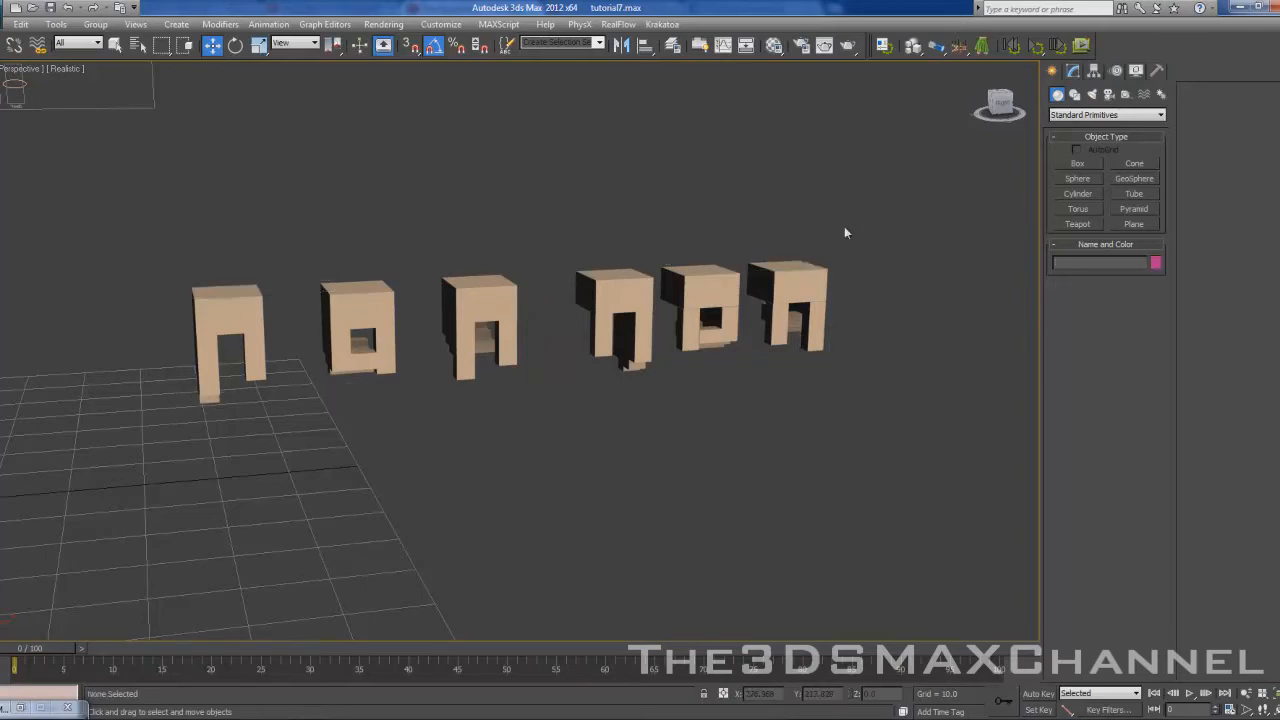
- Create a flat box about 11.8 long, 10.8 wide and 4.2 high on the grid beside the character's feet
middle_click_drag(354, 276, 667, 290)
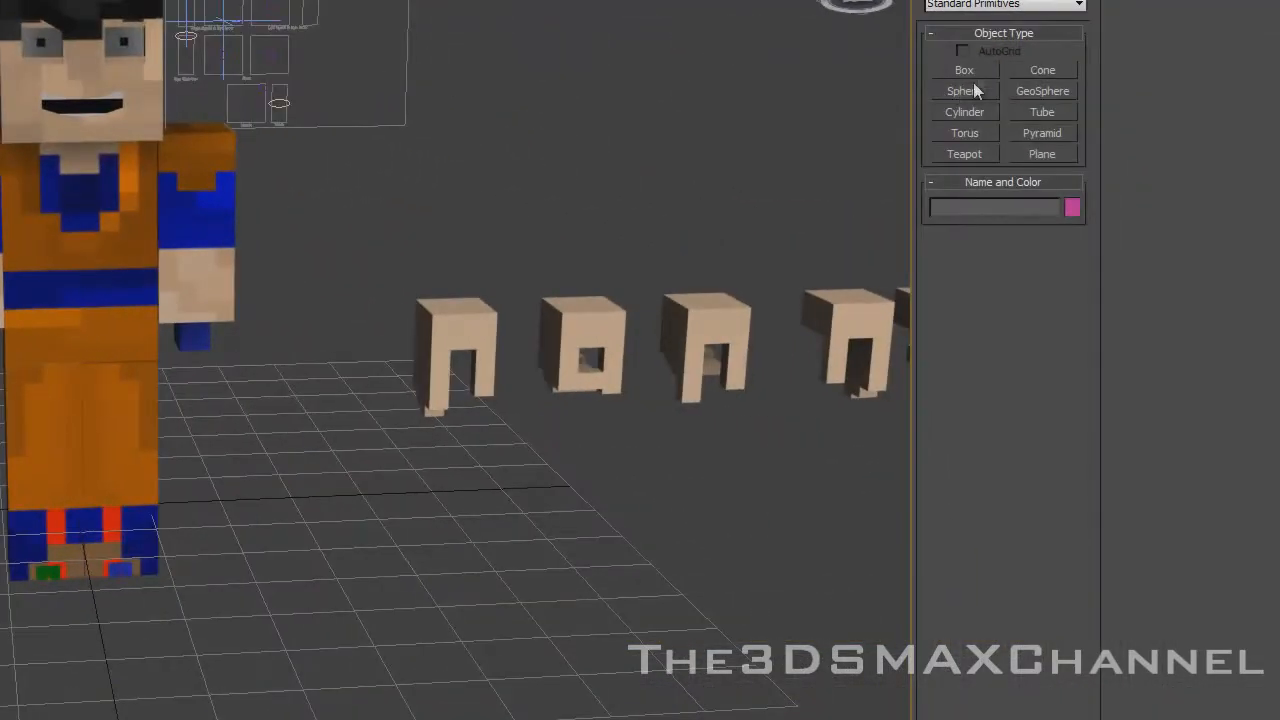
left_click(964, 71)
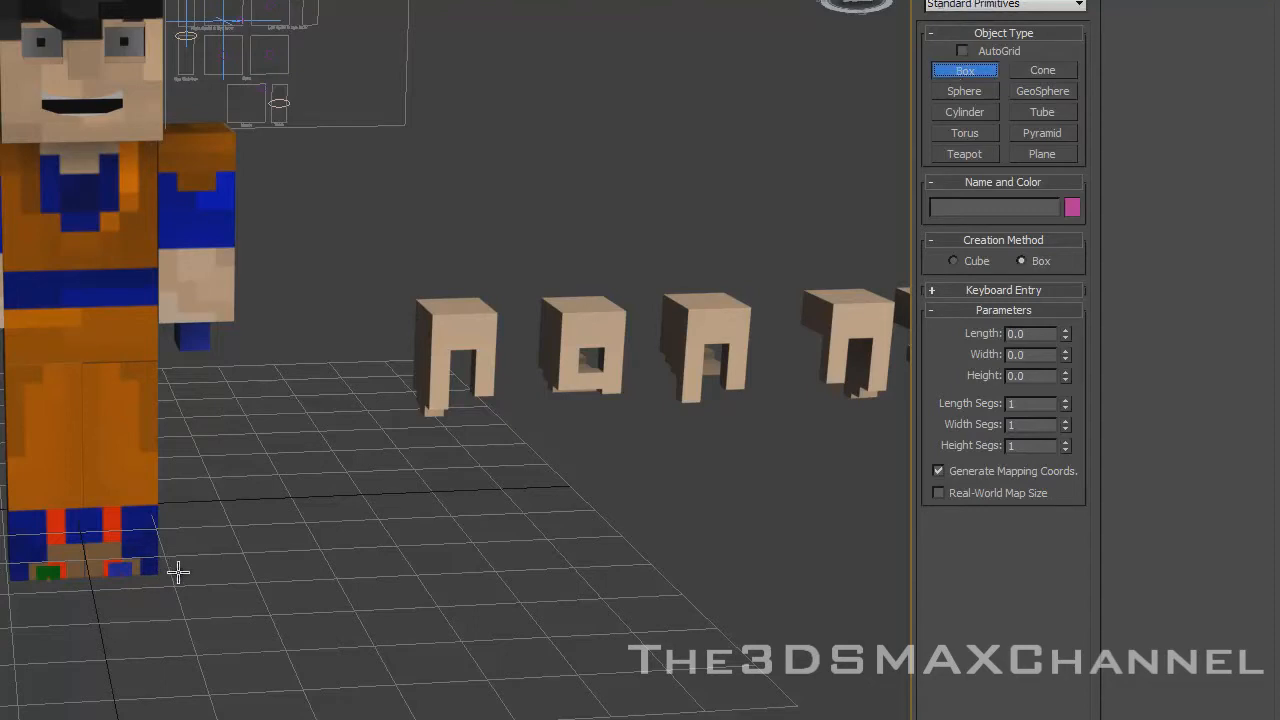
left_click_drag(233, 497, 331, 534)
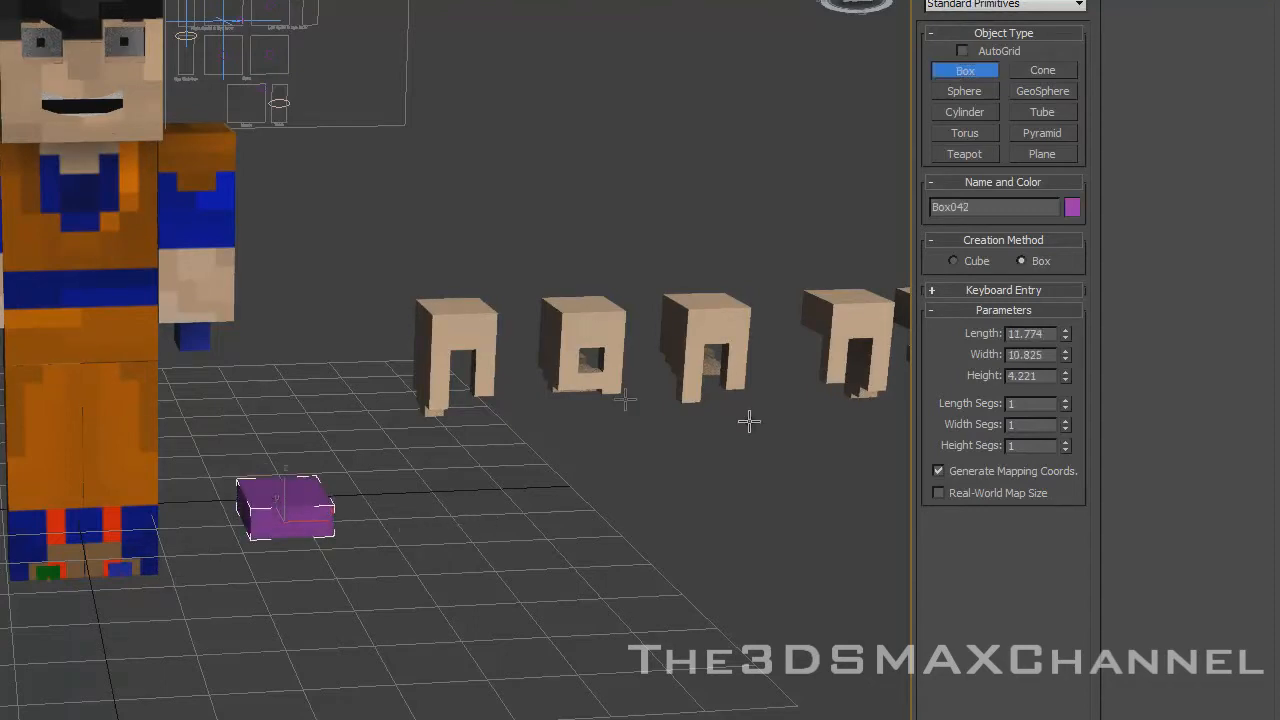
- Align the new box to the green right-hand bone in X, Y and Z position, pivot point to pivot point
middle_click_drag(308, 157, 396, 161)
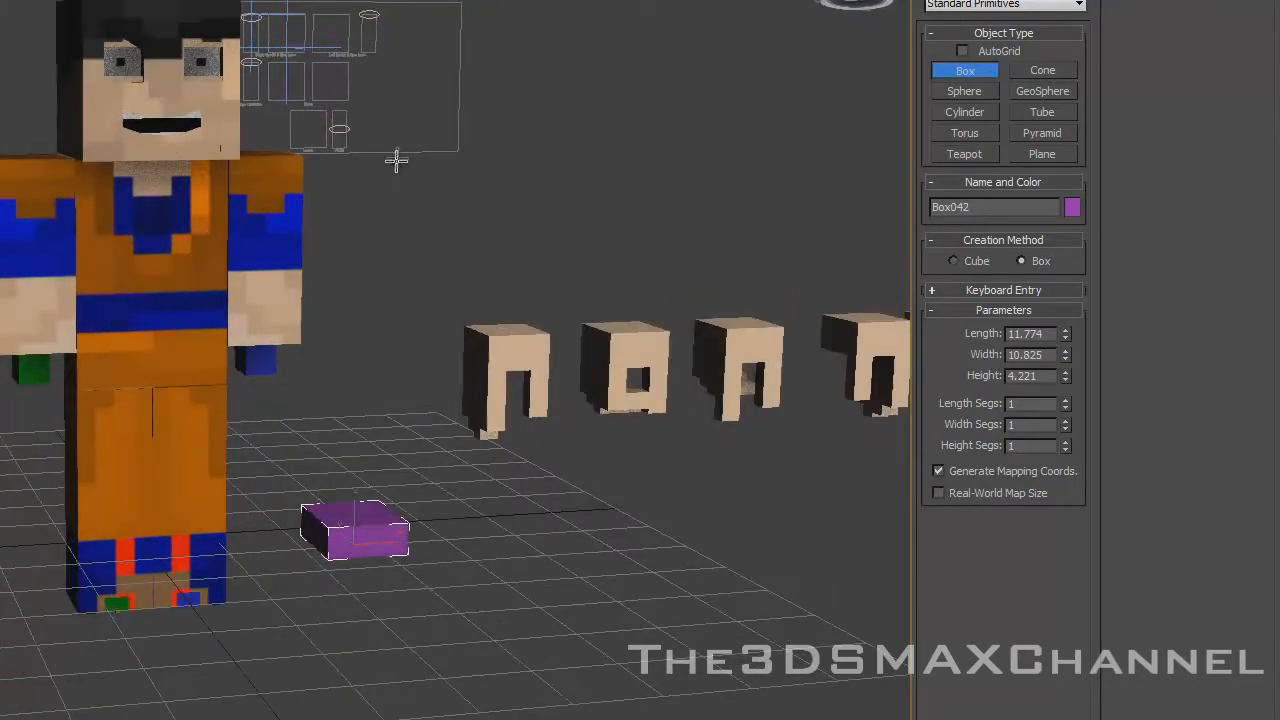
scroll(378, 80, "up", 3)
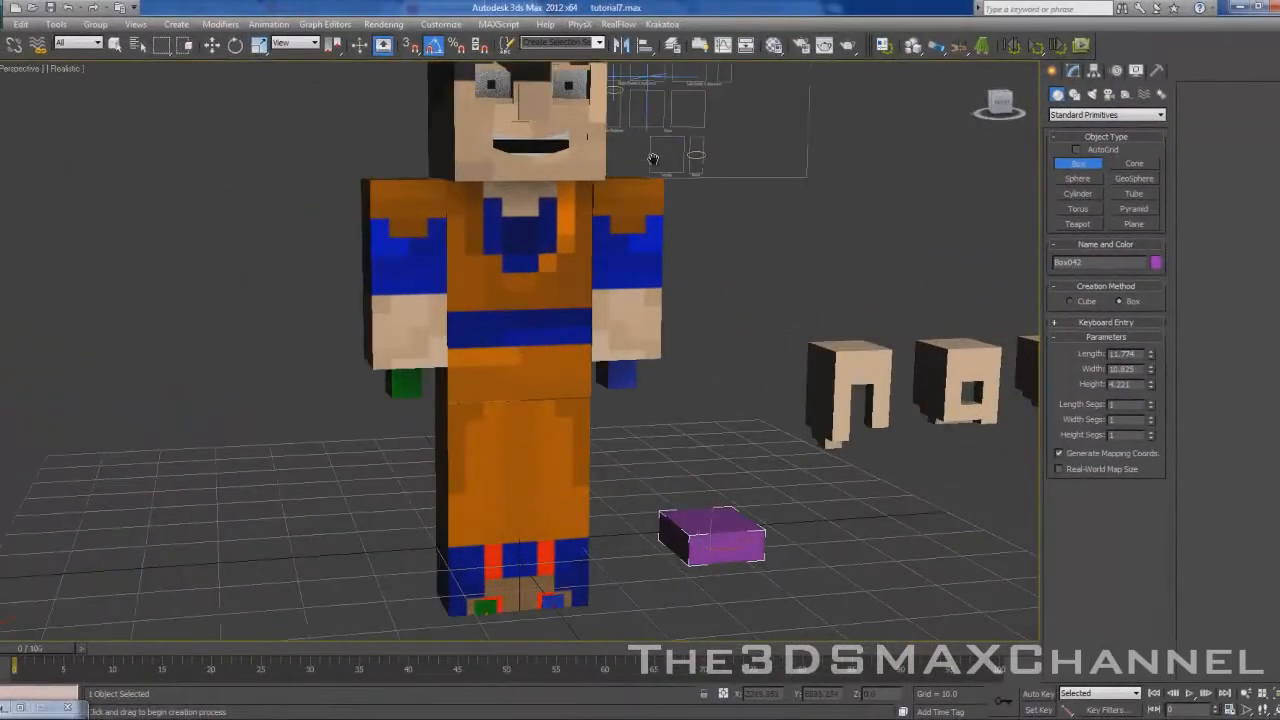
scroll(627, 70, "up", 3)
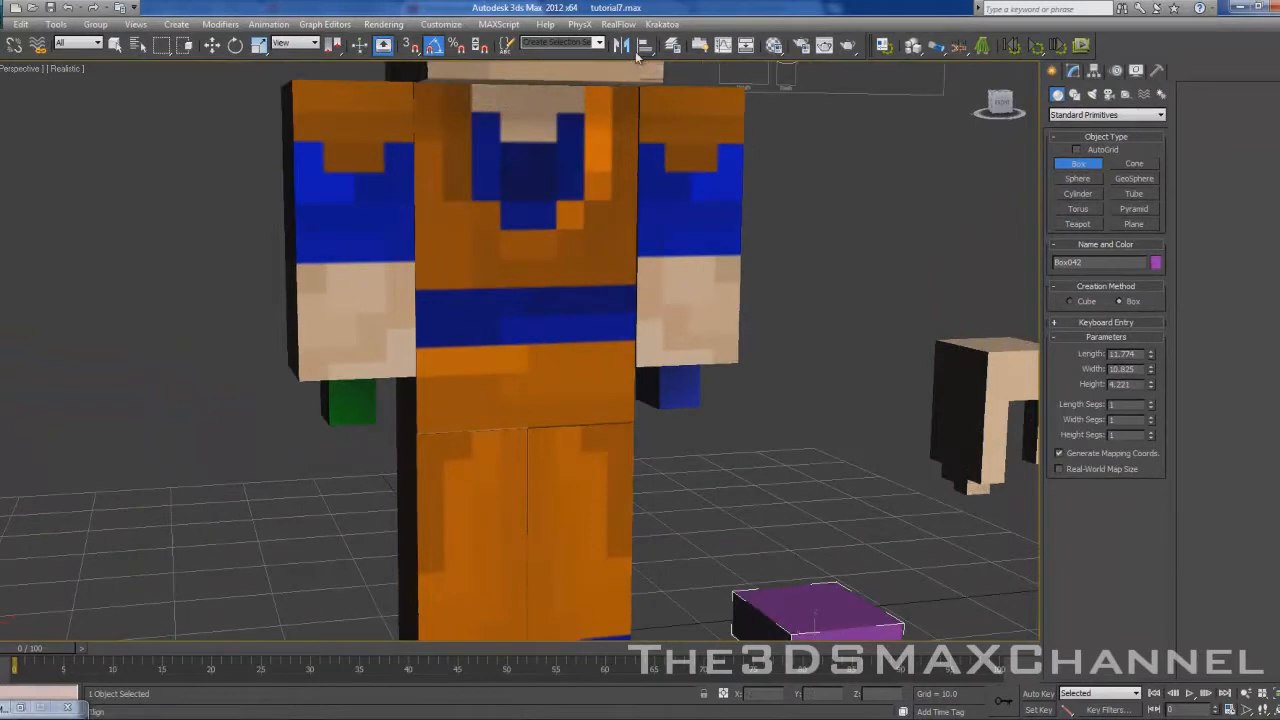
left_click(642, 48)
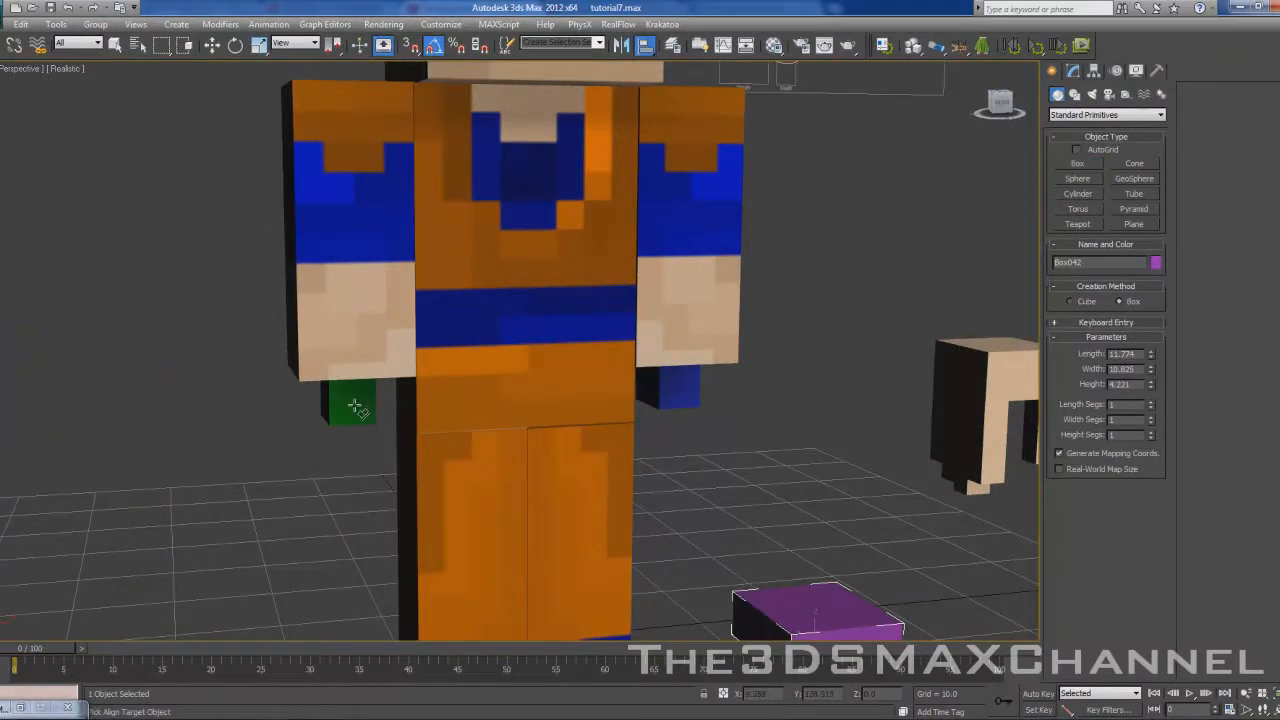
left_click(356, 408)
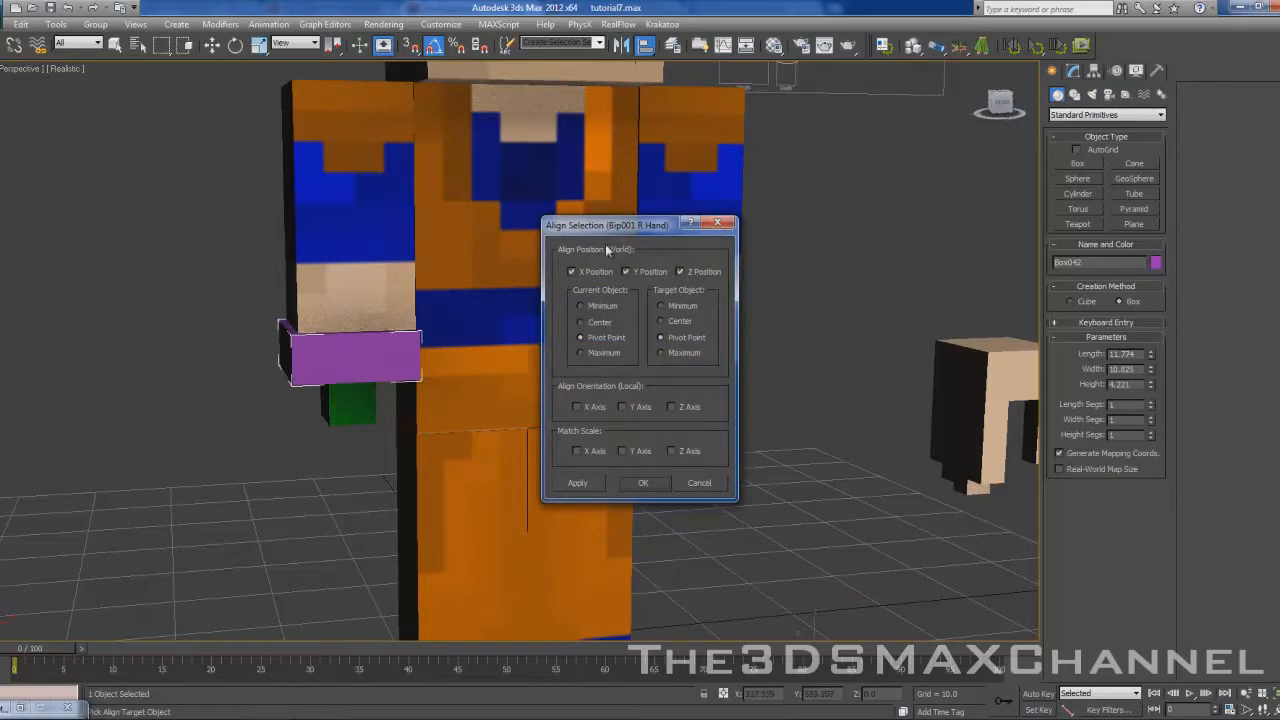
left_click_drag(606, 232, 662, 235)
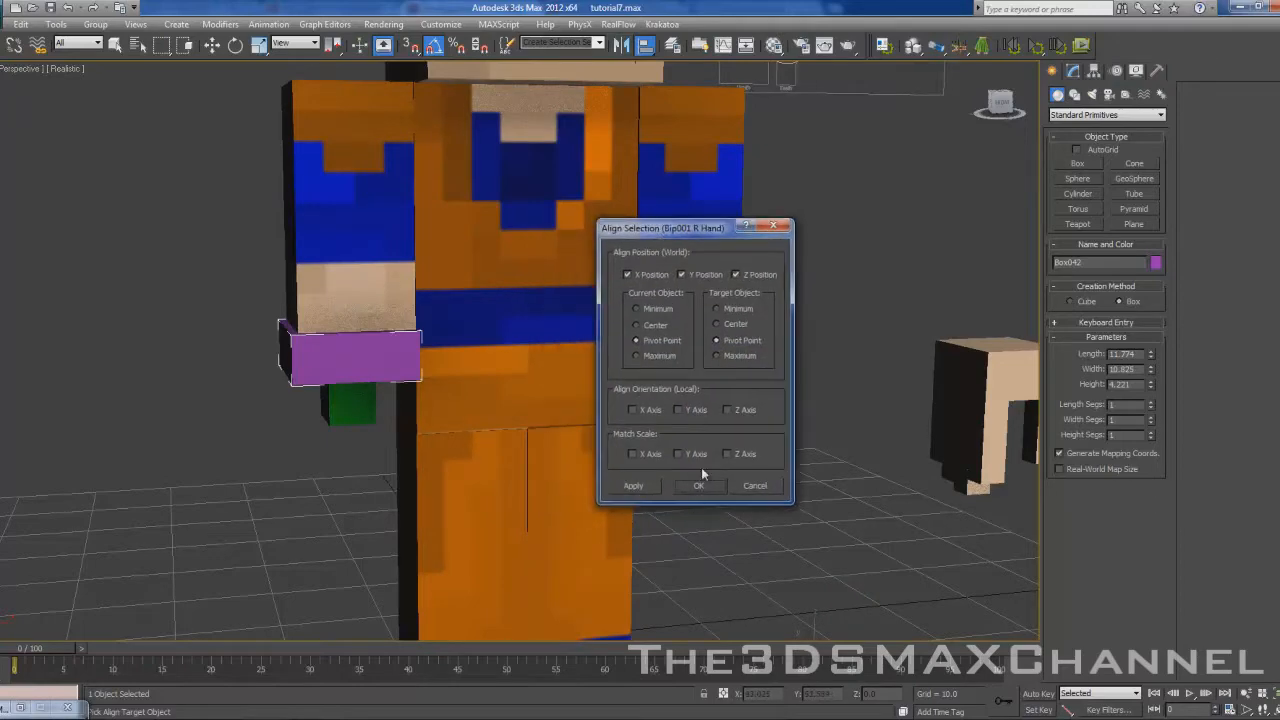
left_click(698, 487)
scroll(423, 375, "up", 5)
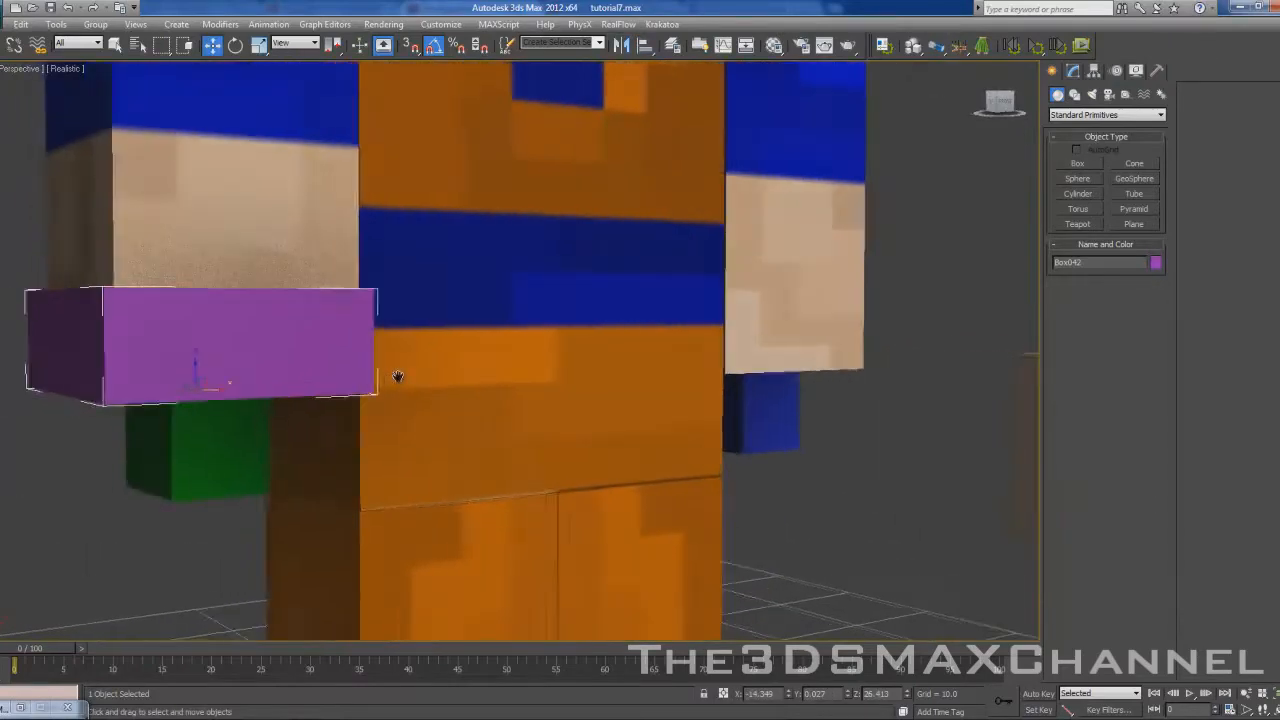
key("F3")
scroll(423, 370, "down", 4)
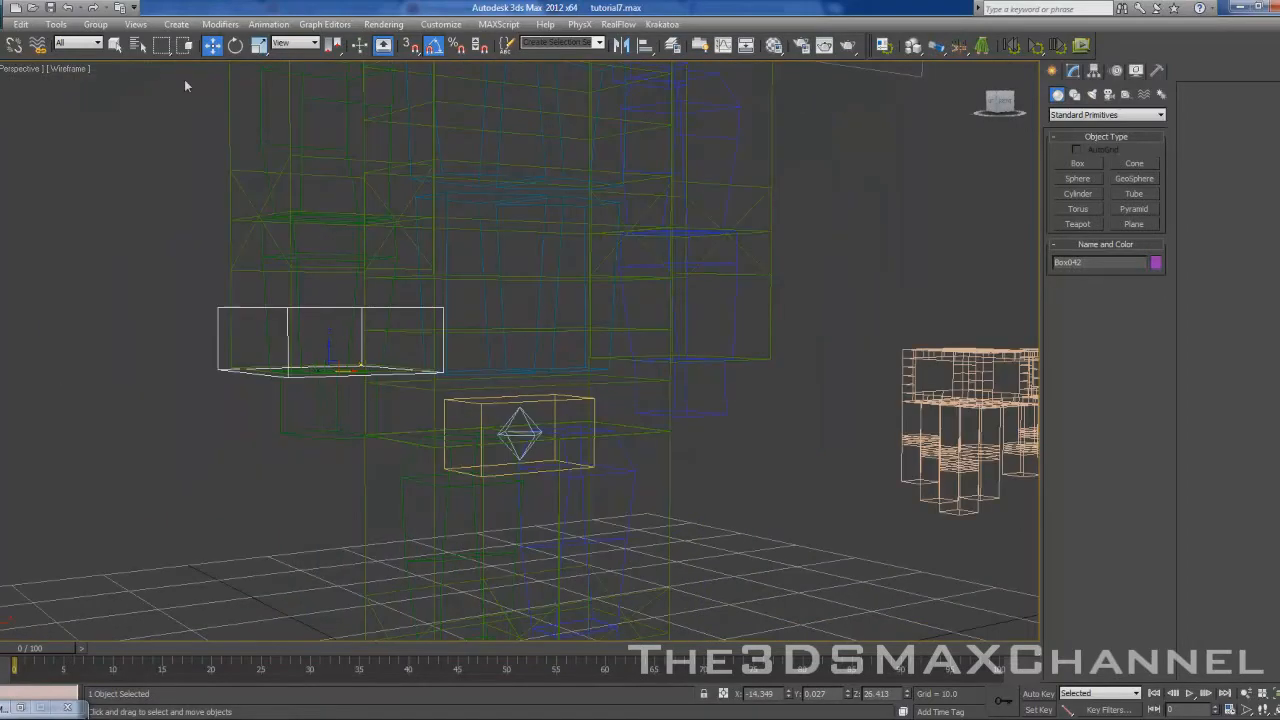
left_click(78, 70)
left_click(110, 84)
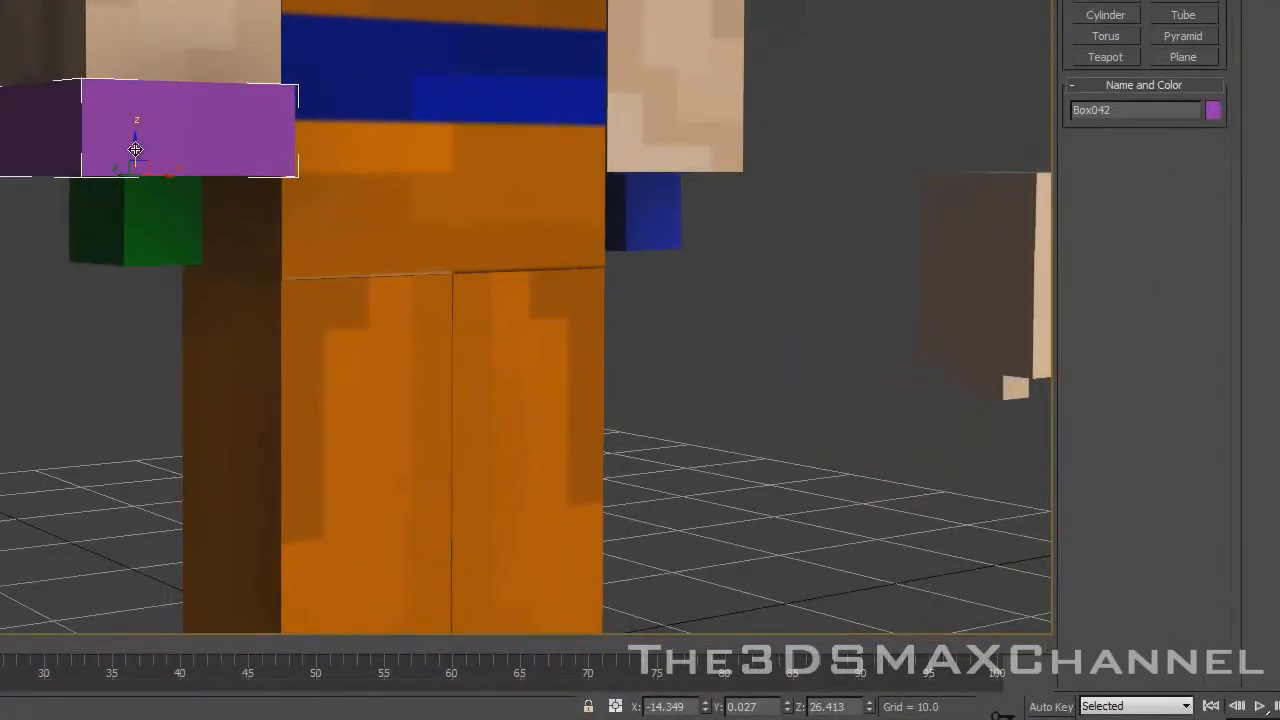
mouse_move(135, 149)
left_mouse_down()
mouse_move(134, 182)
mouse_move(130, 124)
left_mouse_up()
key("ctrl+z")
- Rotate the purple box 180 degrees about its X axis so it extends down from the end of the arm
key("e")
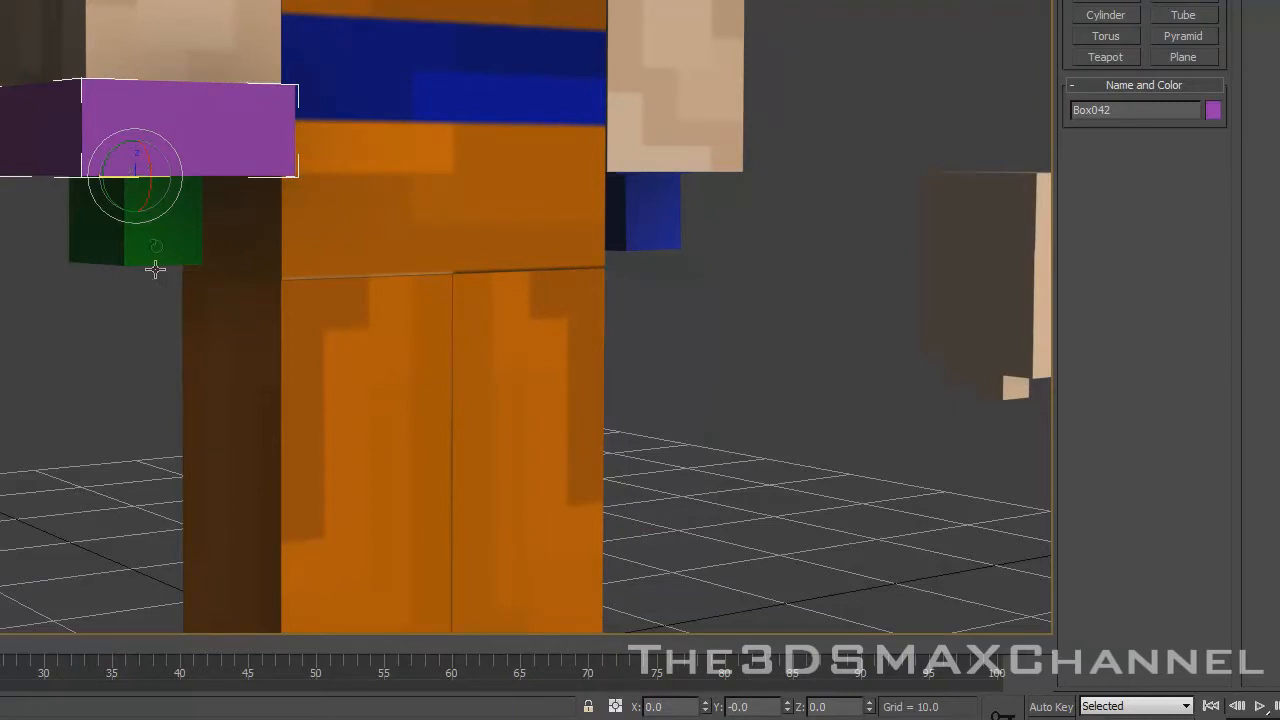
left_click_drag(152, 166, 220, 323)
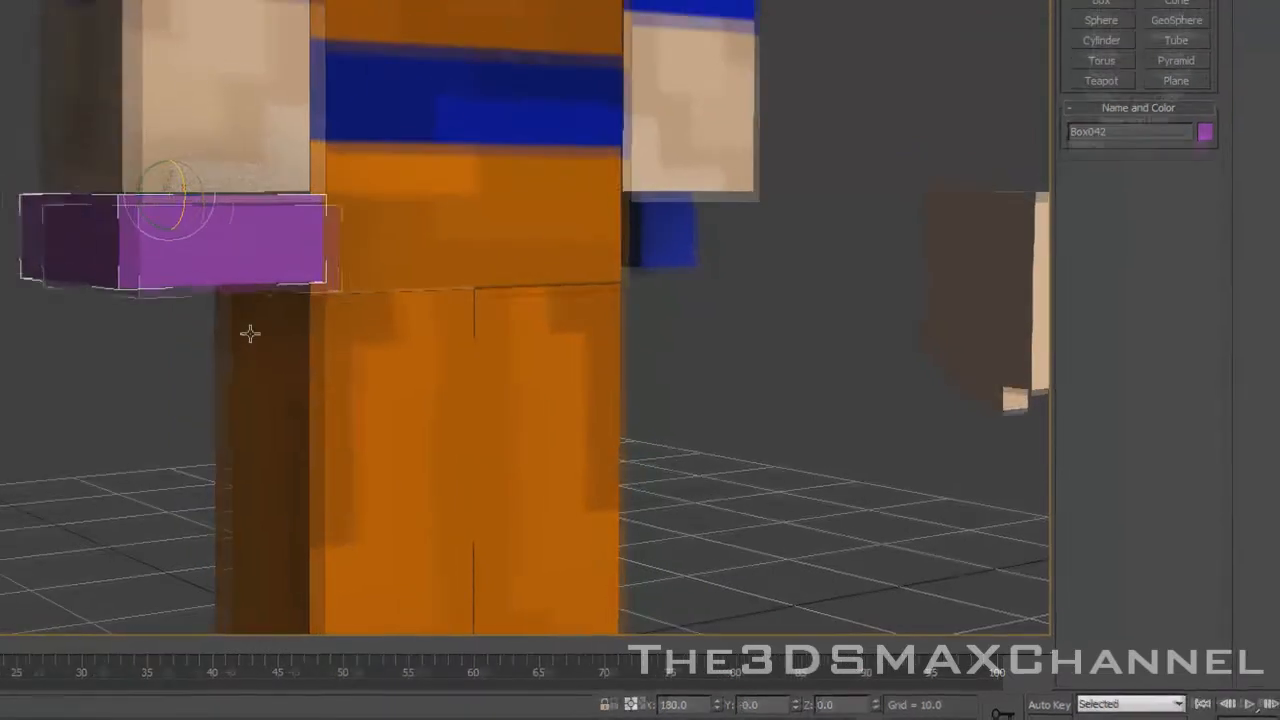
scroll(245, 251, "up", 3)
middle_click_drag(245, 251, 214, 197, "alt")
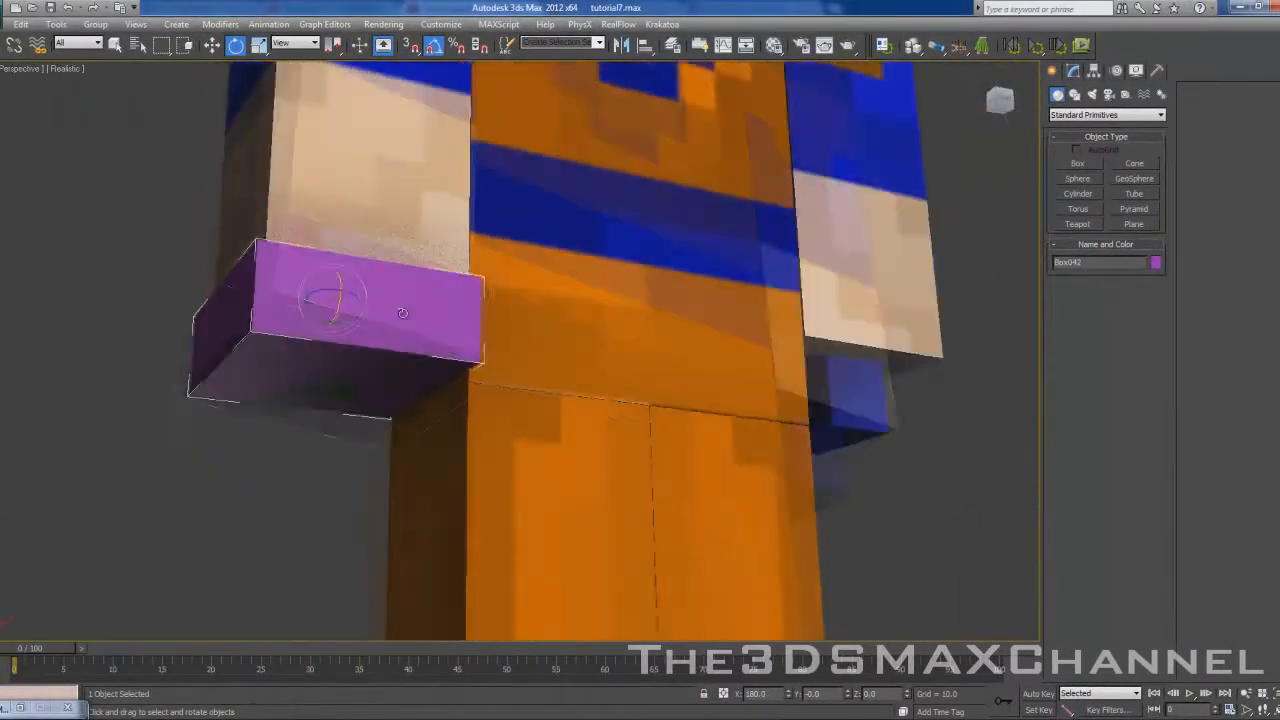
middle_click_drag(403, 313, 448, 339, "alt")
scroll(434, 339, "down", 3)
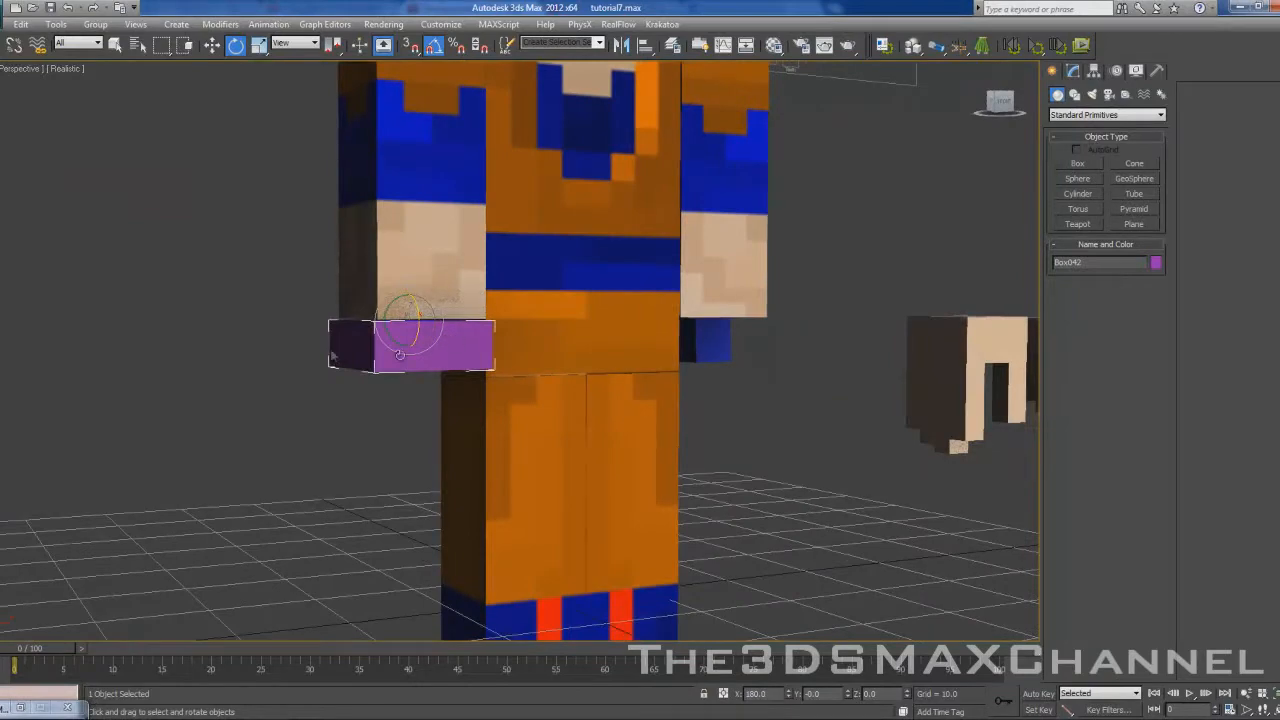
- Reduce the purple box's length to about 8 and its width to about 8.6 to fit beneath the arm
left_click(1072, 70)
middle_click_drag(680, 263, 543, 257, "alt")
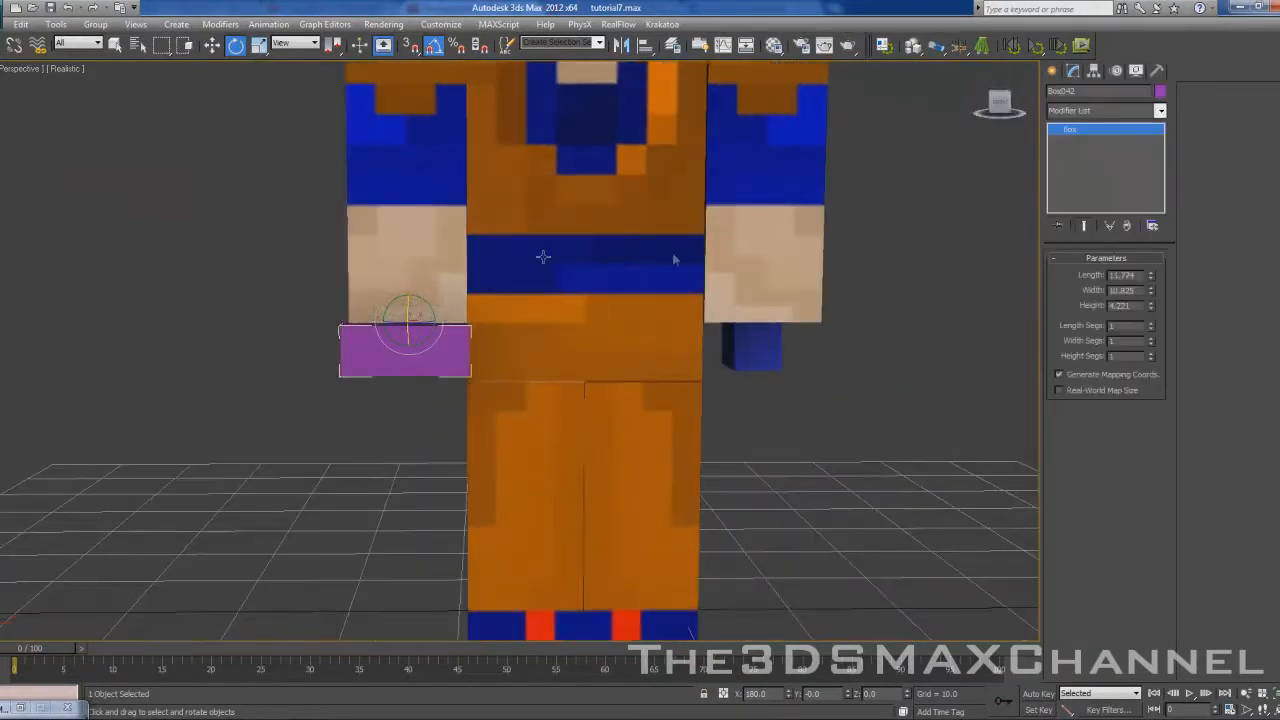
left_click_drag(1150, 278, 1142, 298)
middle_click_drag(655, 300, 849, 271, "alt")
mouse_move(680, 301)
middle_mouse_down("alt")
mouse_move(616, 286)
mouse_move(665, 320)
middle_mouse_up("alt")
scroll(616, 286, "up", 2)
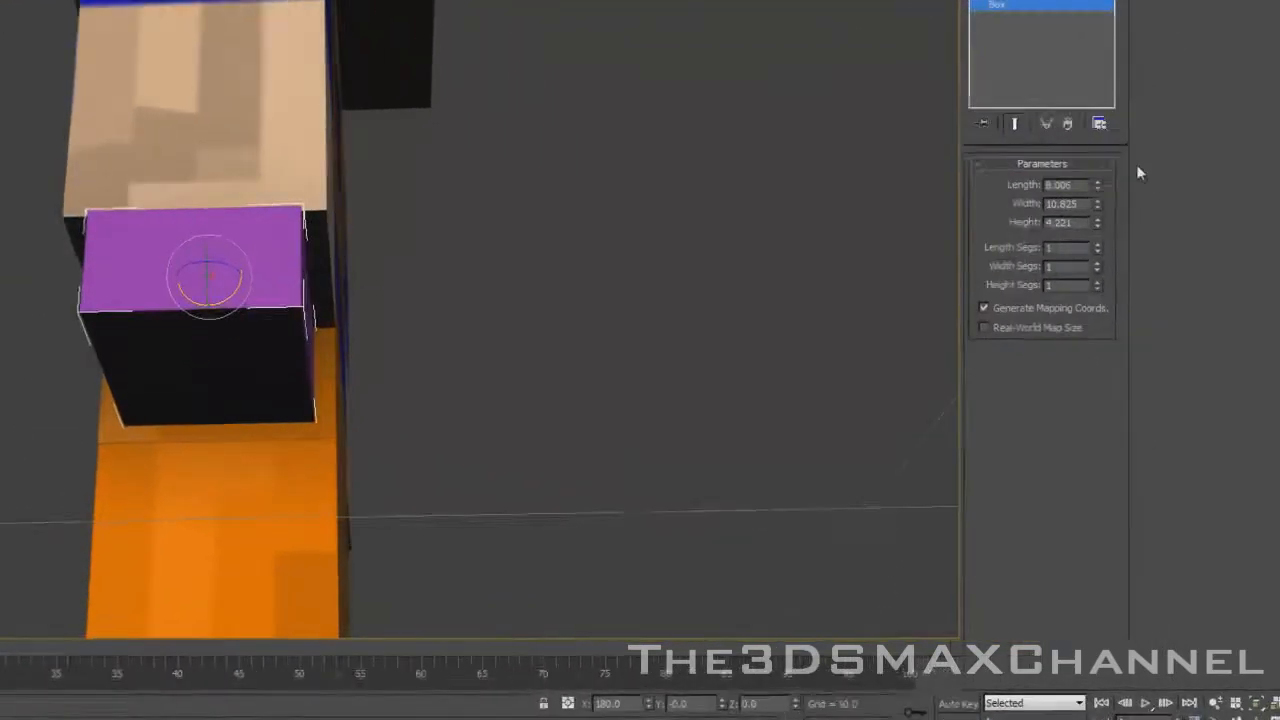
left_click_drag(1149, 293, 1144, 300)
left_click_drag(1057, 166, 1052, 177)
middle_click_drag(460, 140, 347, 146, "alt")
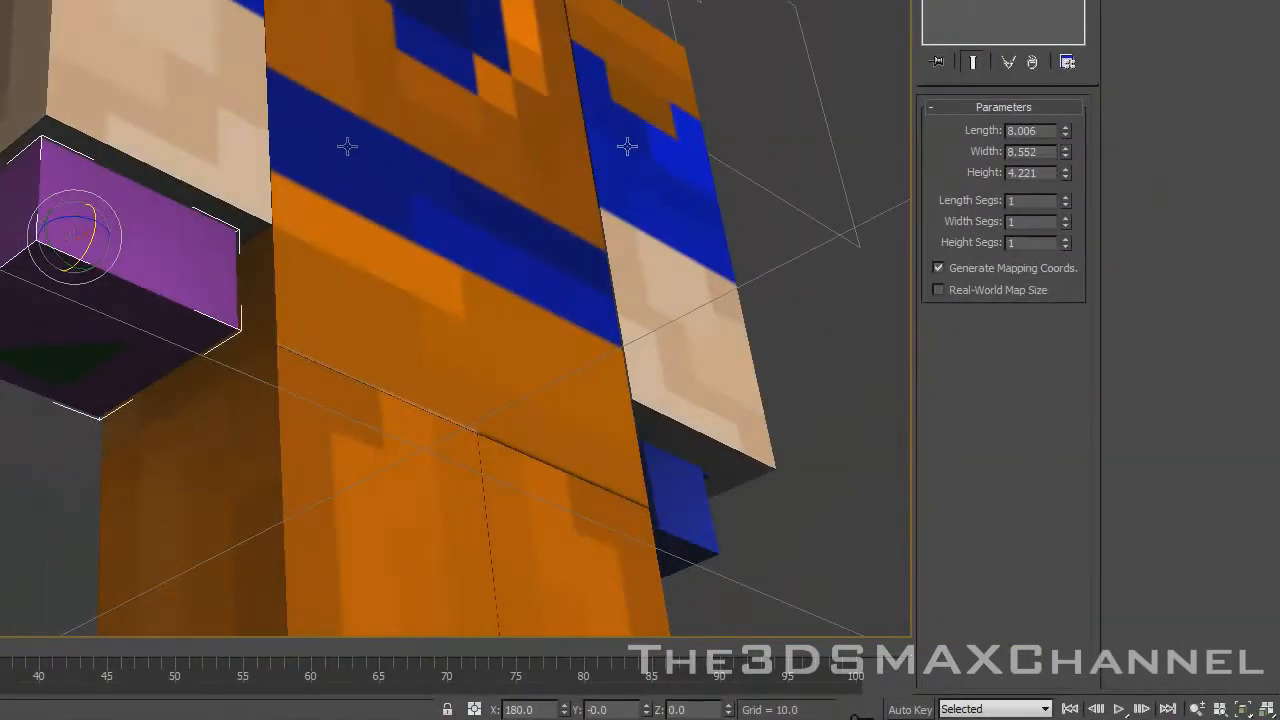
- Set the purple box's length and width to 9 and its height to 5
key("Return")
double_click(1030, 131)
type("9")
key("Return")
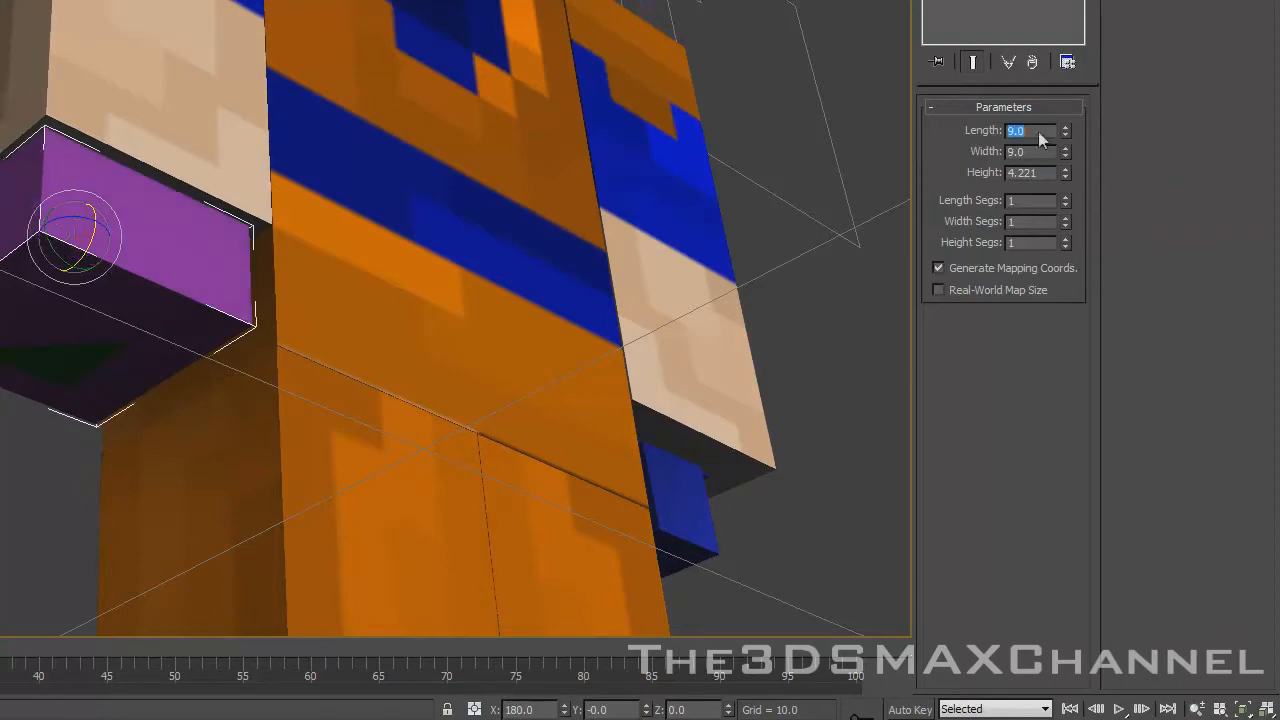
middle_click_drag(175, 160, 231, 188, "alt")
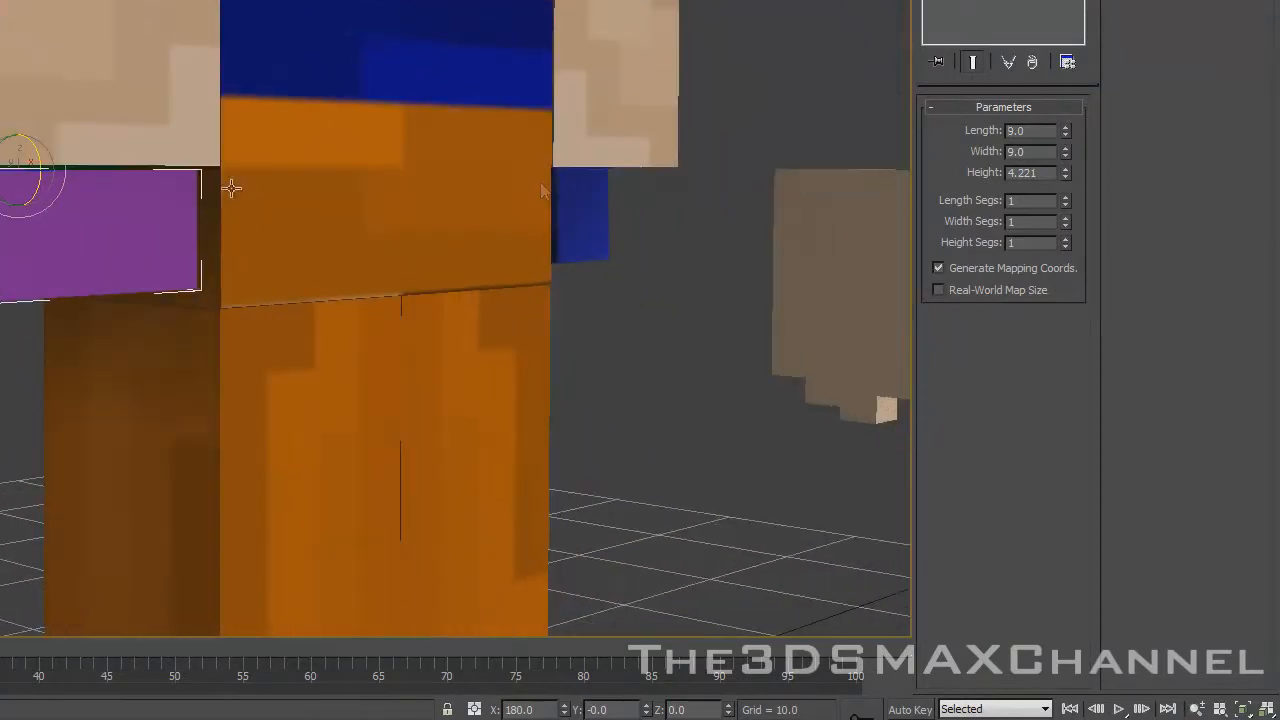
double_click(1040, 174)
type("5")
key("Return")
- Display edged faces on the shaded models in the perspective viewport
middle_click_drag(323, 123, 185, 109, "alt")
middle_click_drag(185, 109, 289, 85)
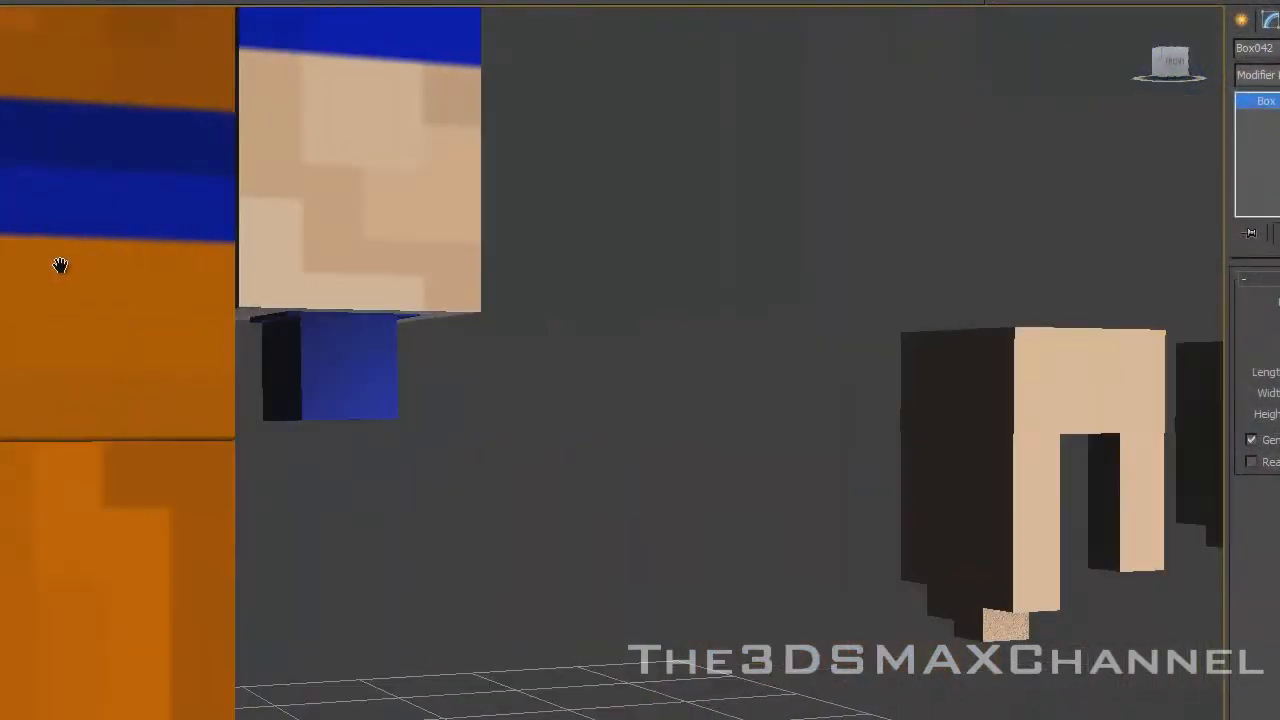
middle_click_drag(359, 268, 485, 281)
middle_click_drag(566, 486, 422, 387, "alt")
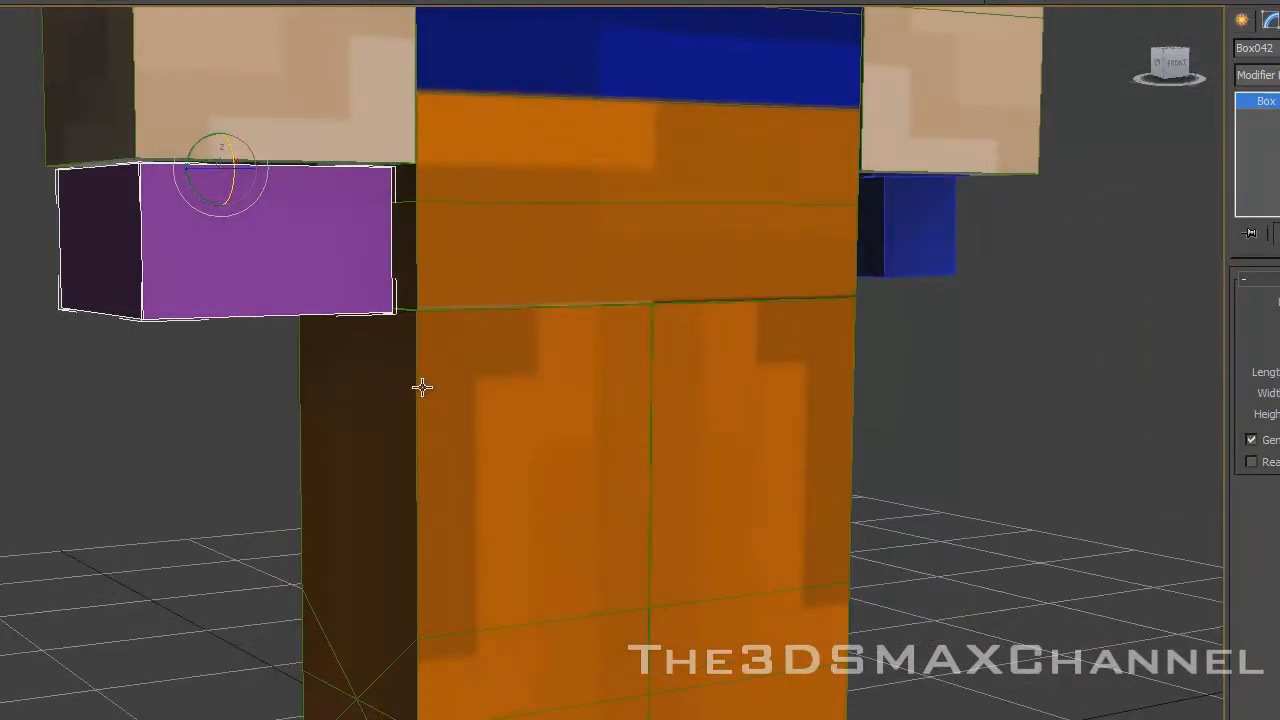
middle_click_drag(420, 295, 394, 277, "alt")
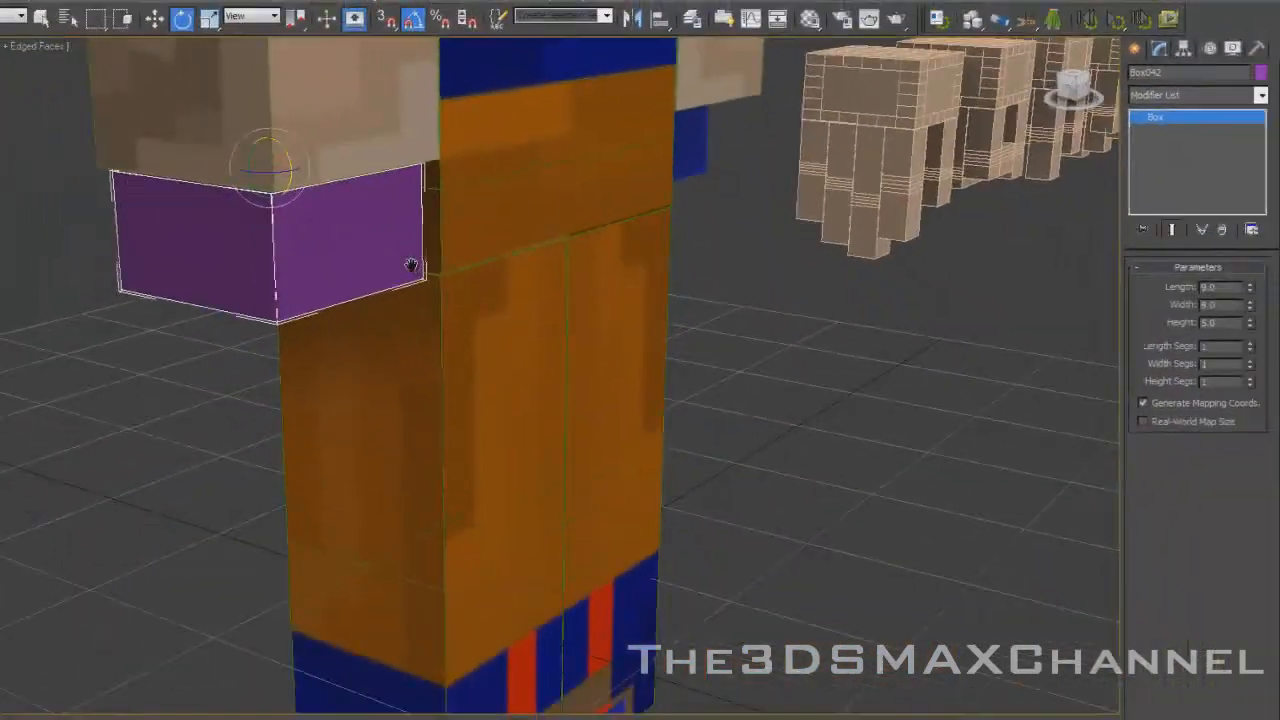
scroll(410, 265, "down", 3)
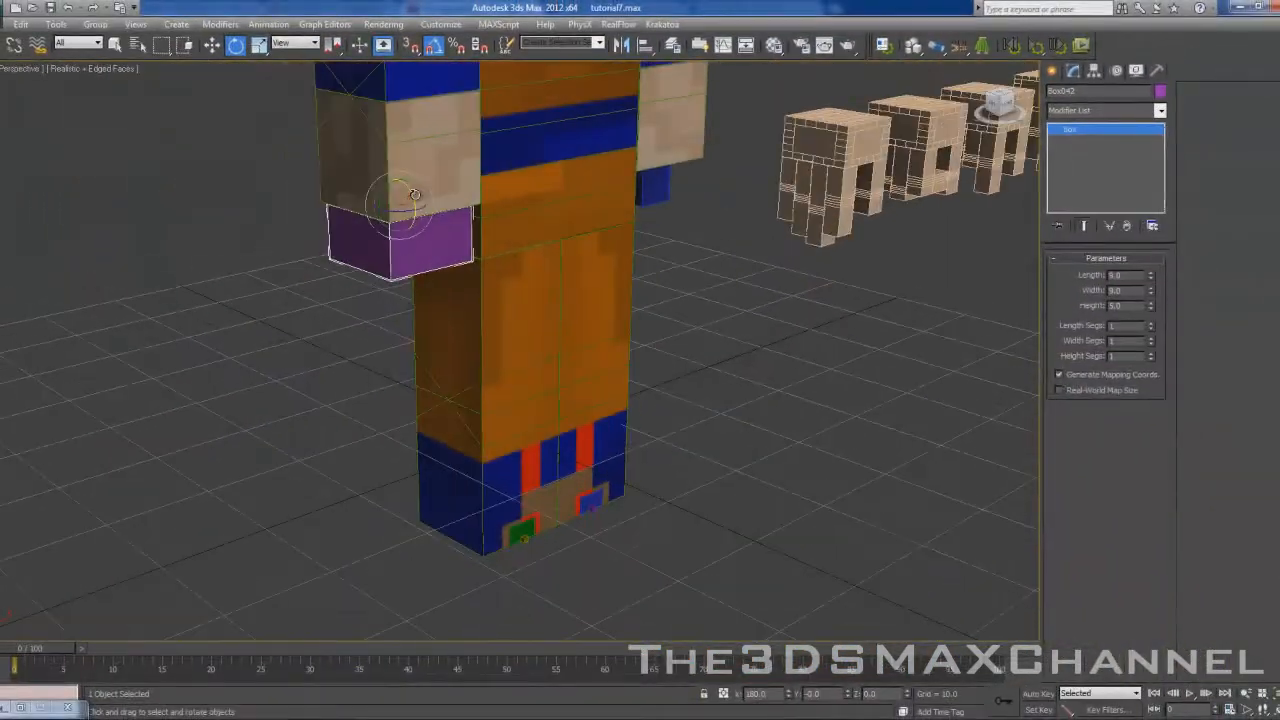
- Create a small upright box about 3 long, 2.5 wide and 5.6 high on the grid beside the character's foot
left_click(1053, 70)
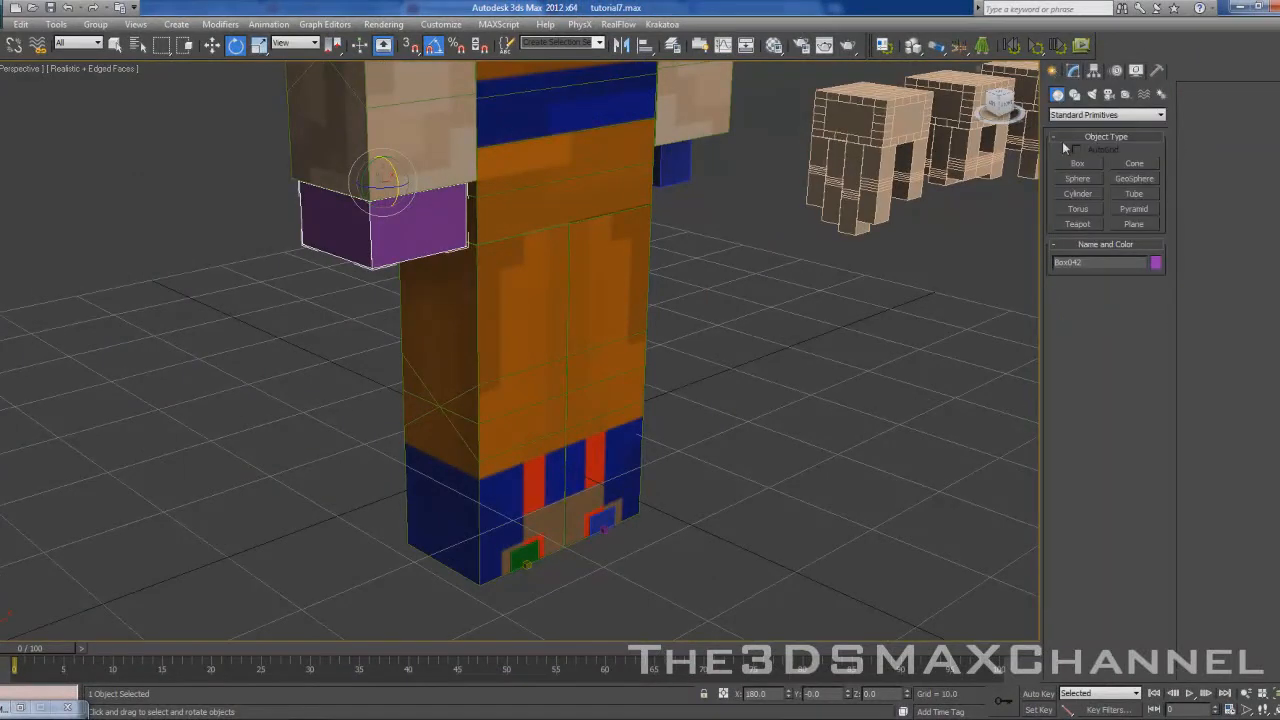
left_click(1077, 164)
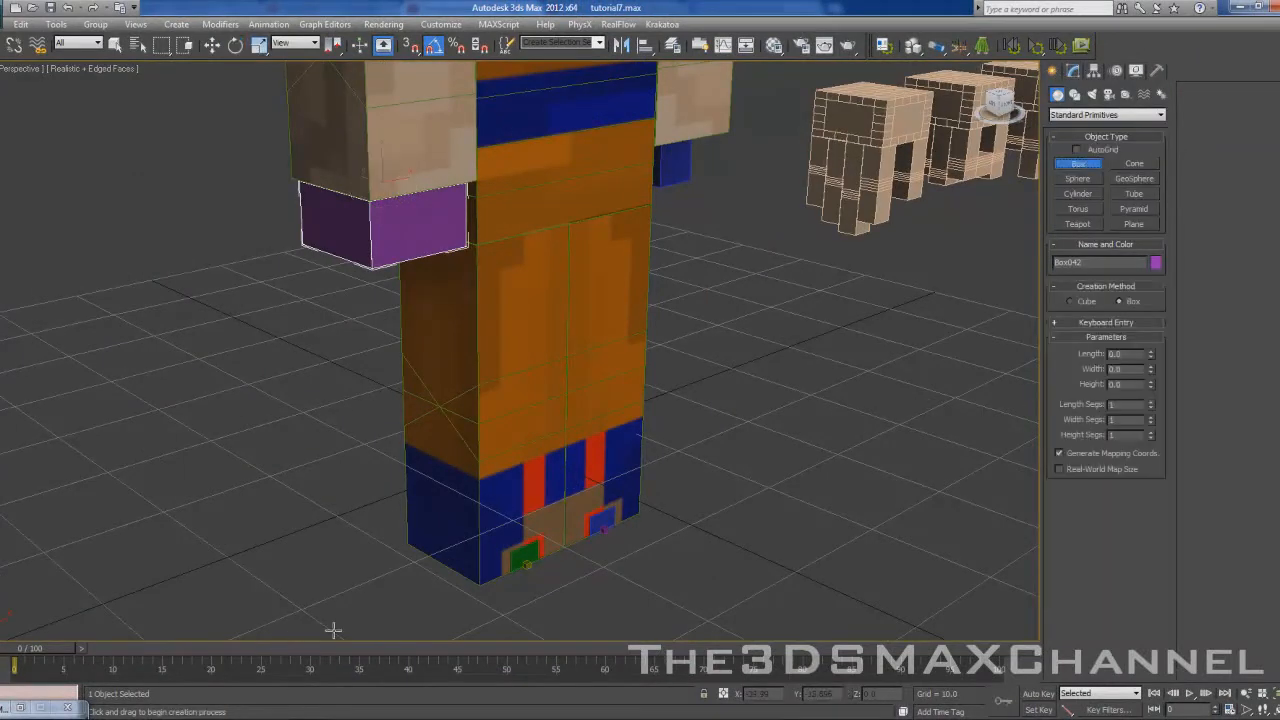
left_click_drag(373, 589, 420, 588)
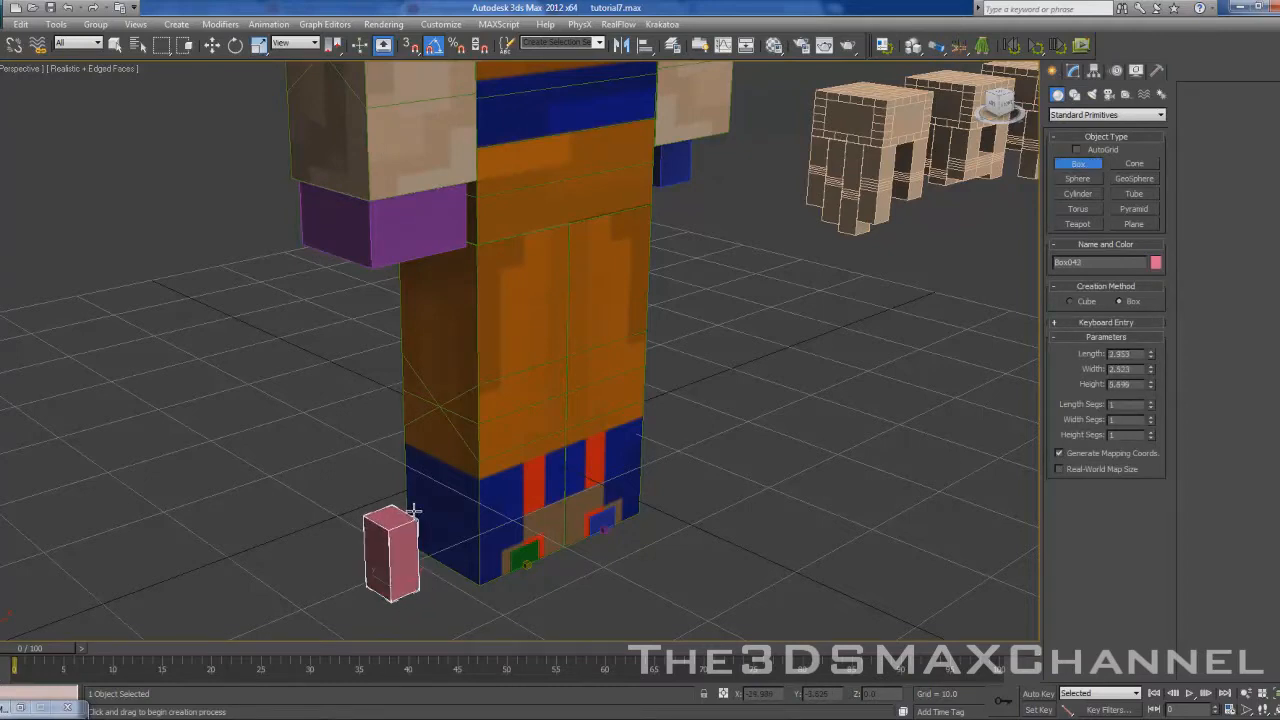
- Align the pink box's center with the purple hand box's pivot point on X, Y and Z
left_click(646, 46)
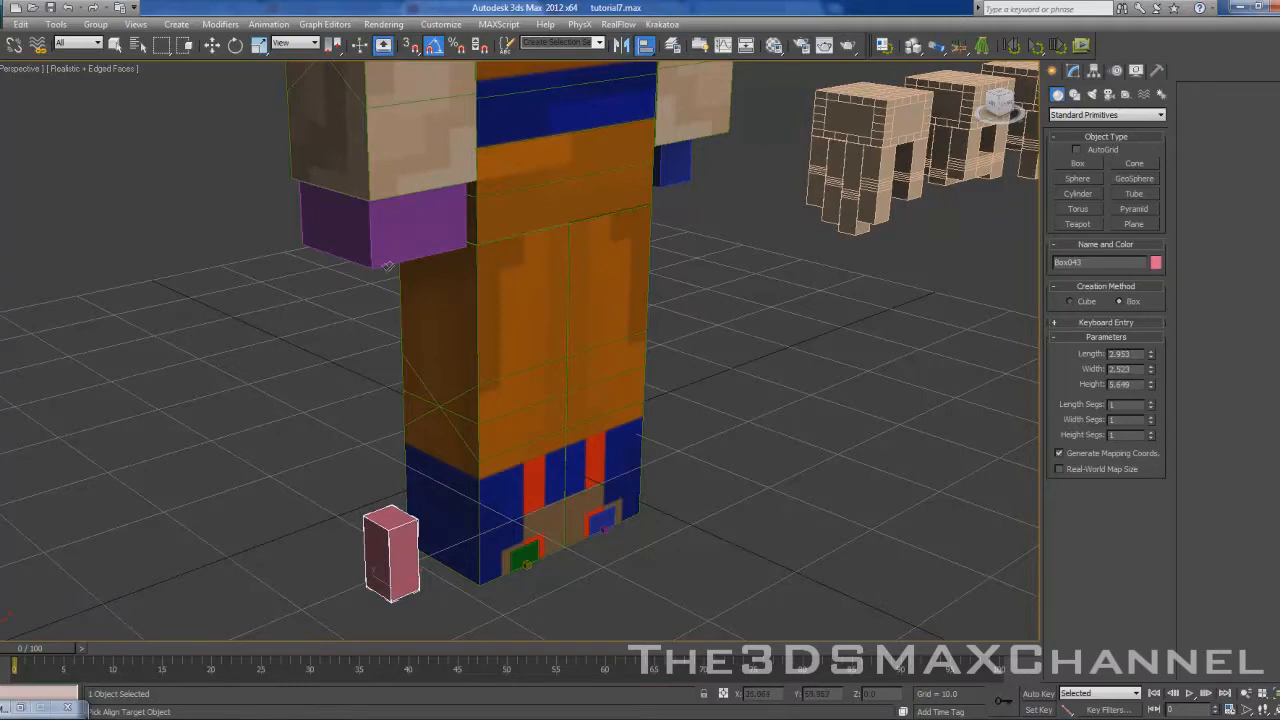
left_click(383, 270)
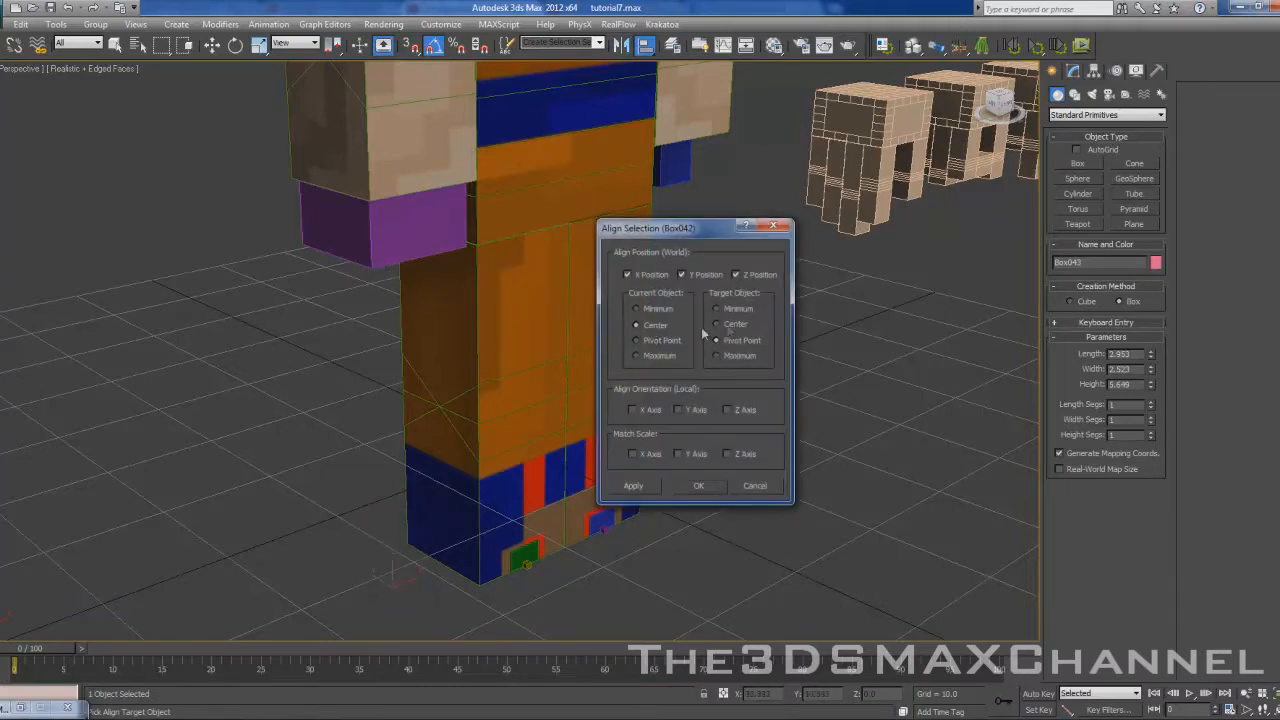
left_click(699, 485)
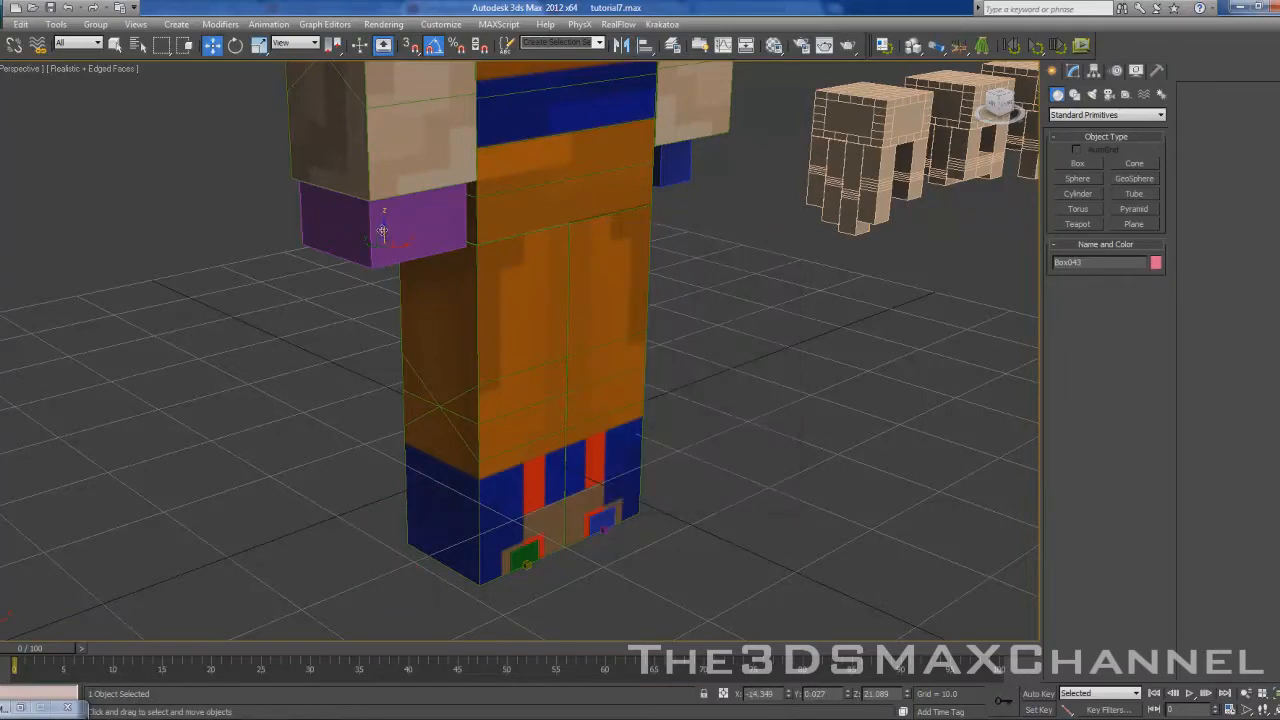
- Rotate the pink box upside down so it hangs below the purple hand box
middle_click_drag(383, 229, 412, 187, "alt")
left_click(237, 46)
left_click_drag(404, 240, 175, 439)
middle_click_drag(405, 247, 536, 249, "alt")
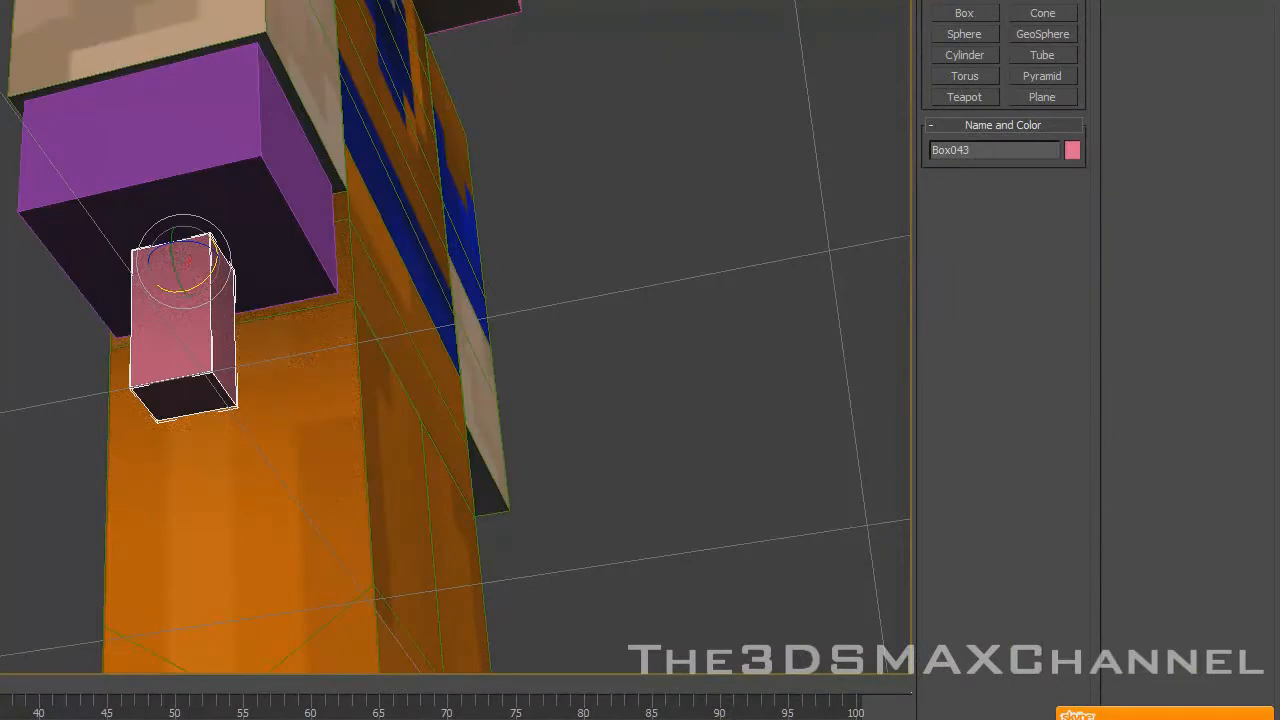
- Move the pink box along X and Y beneath the front outer corner of the purple hand box
key("w")
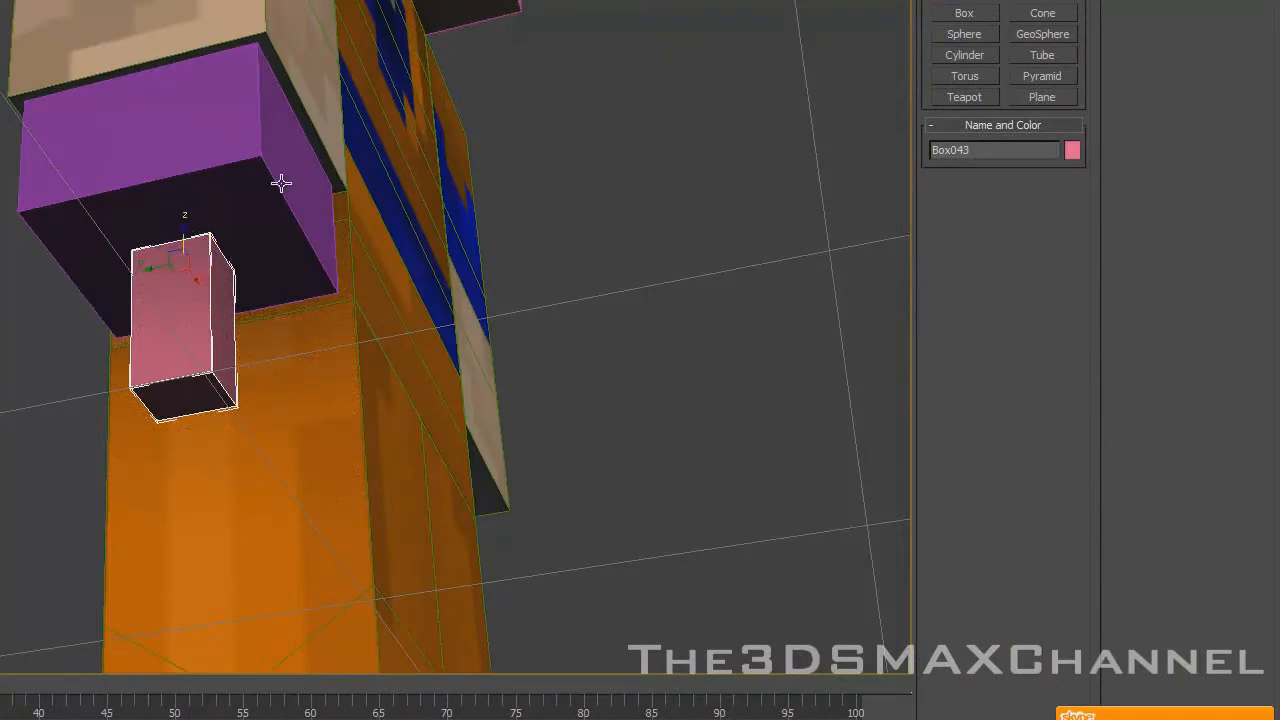
middle_click_drag(281, 181, 262, 115, "alt")
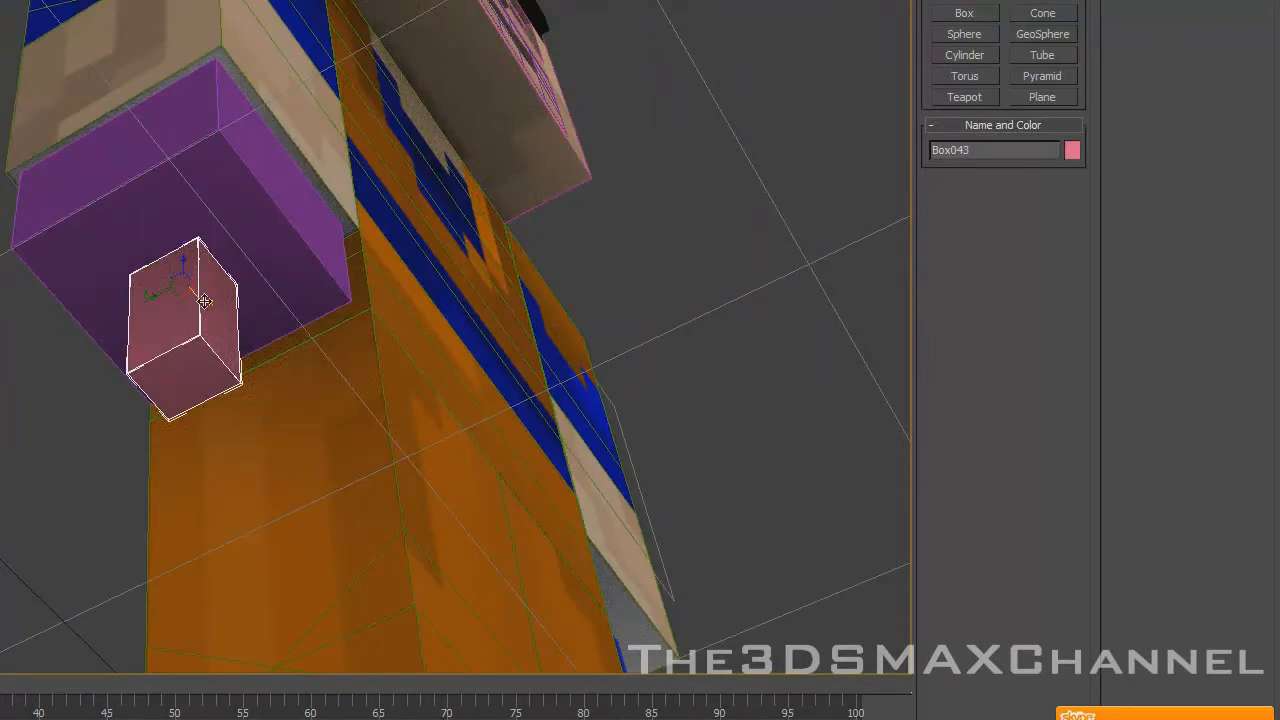
left_click_drag(202, 300, 157, 237)
middle_click_drag(157, 237, 230, 150, "alt")
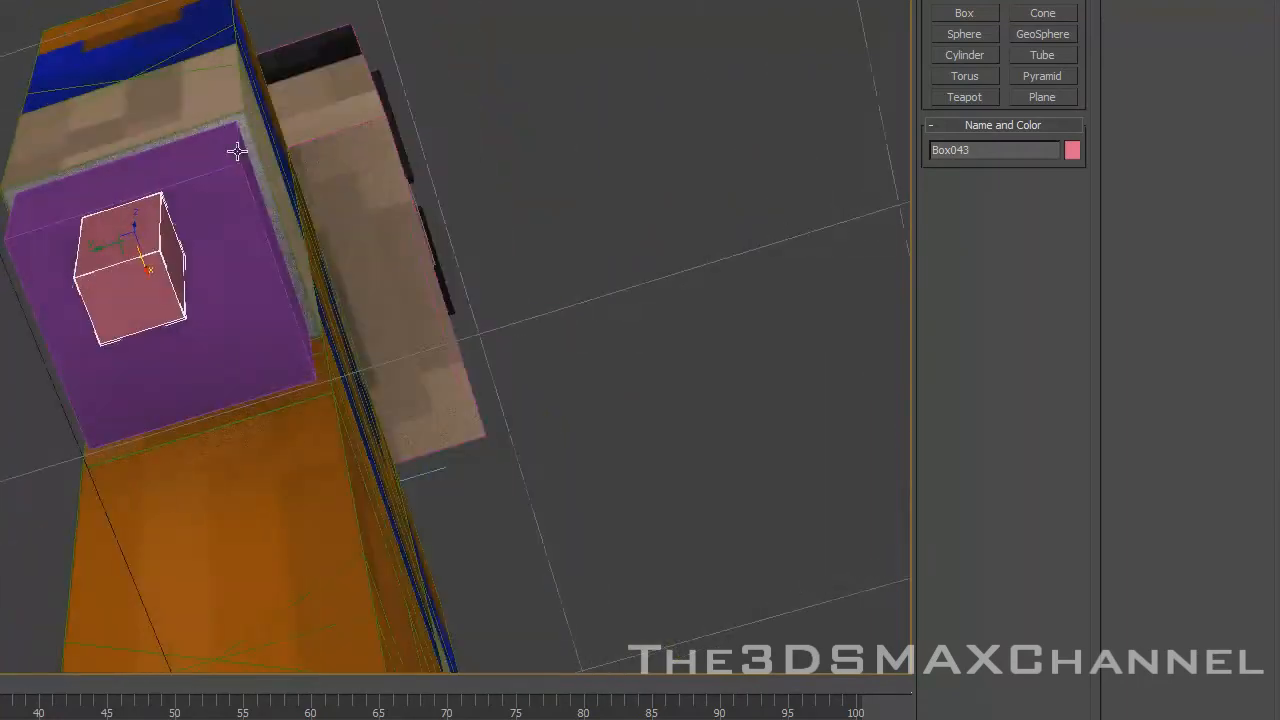
left_click_drag(102, 246, 176, 240)
middle_click_drag(176, 240, 336, 110, "alt")
middle_click_drag(292, 198, 265, 296, "alt")
scroll(265, 296, "up", 3)
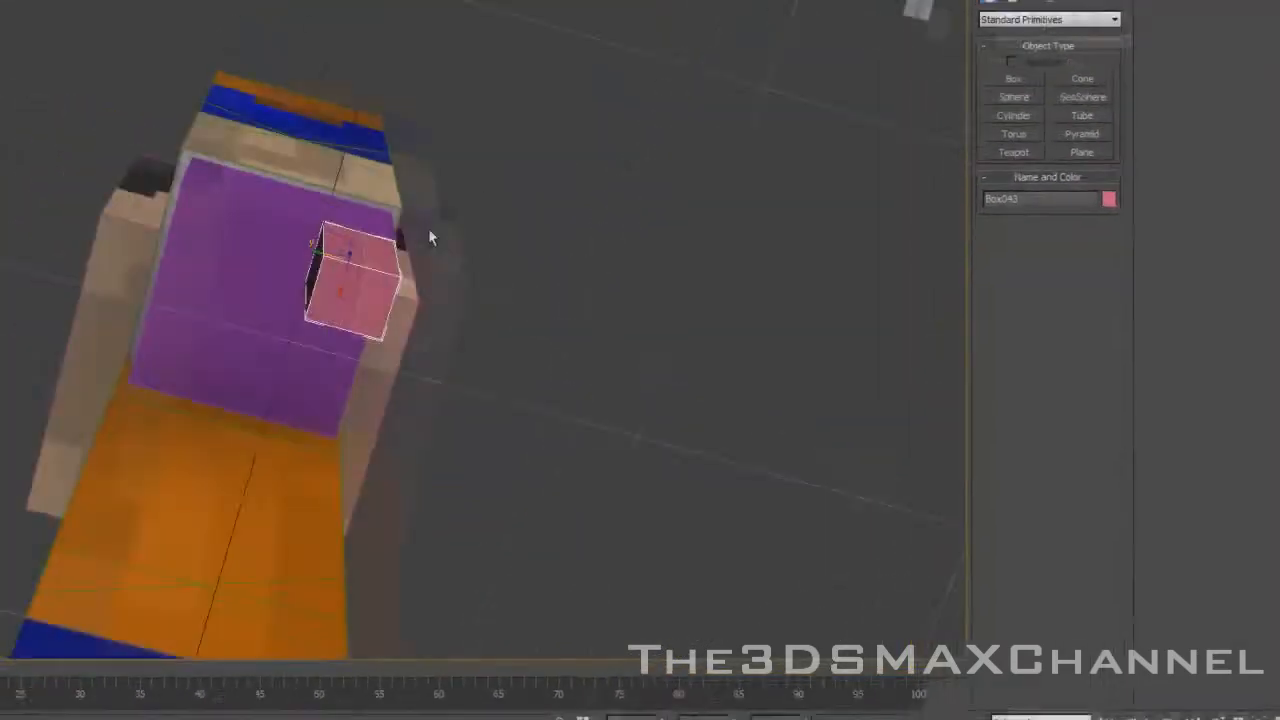
scroll(572, 367, "down", 3)
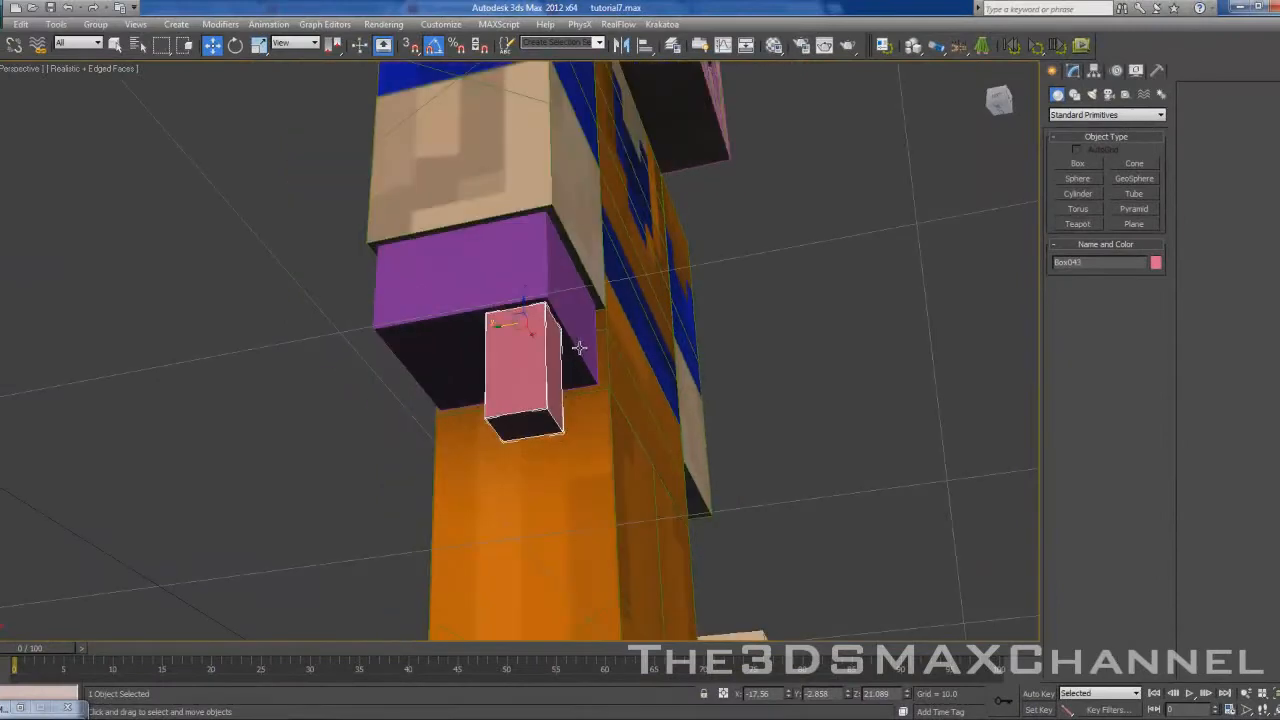
middle_click_drag(579, 270, 500, 430, "alt")
left_click_drag(510, 456, 509, 455)
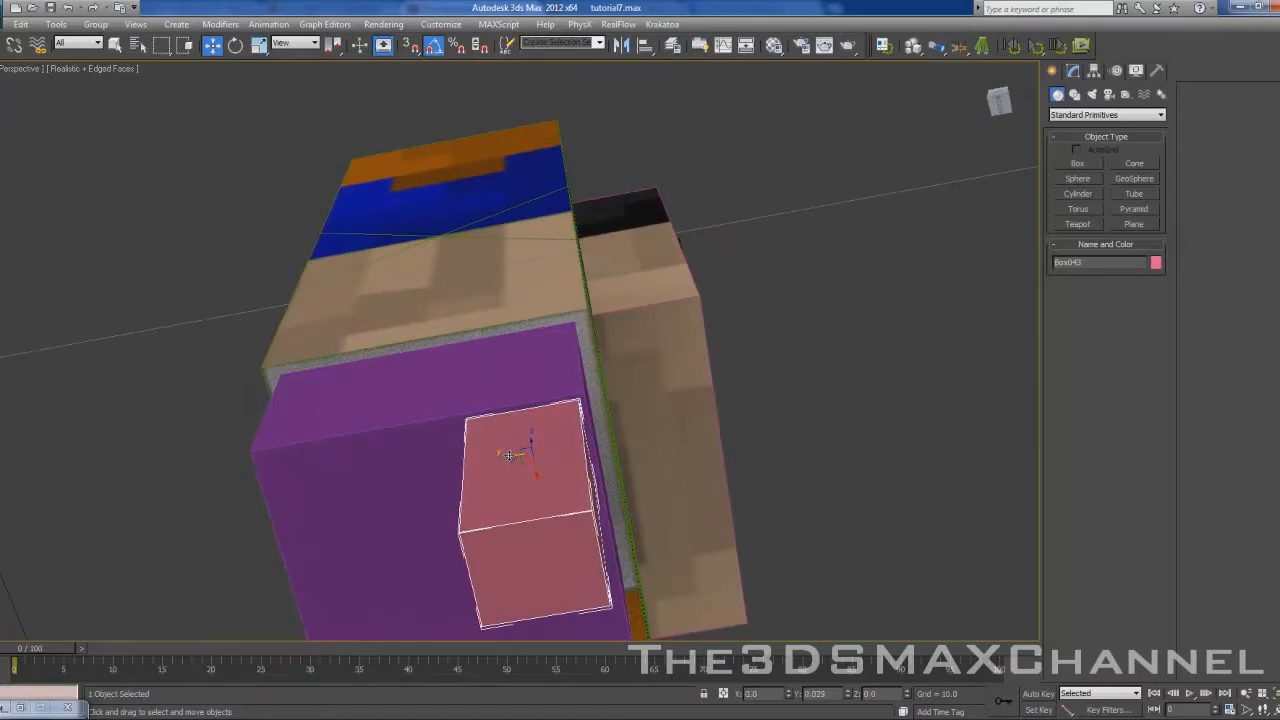
- Fine-tune the pink box's X and Y position against the outer and front edges of the purple hand box
middle_click_drag(550, 403, 574, 277, "alt")
scroll(526, 491, "down", 4)
scroll(574, 280, "up", 3)
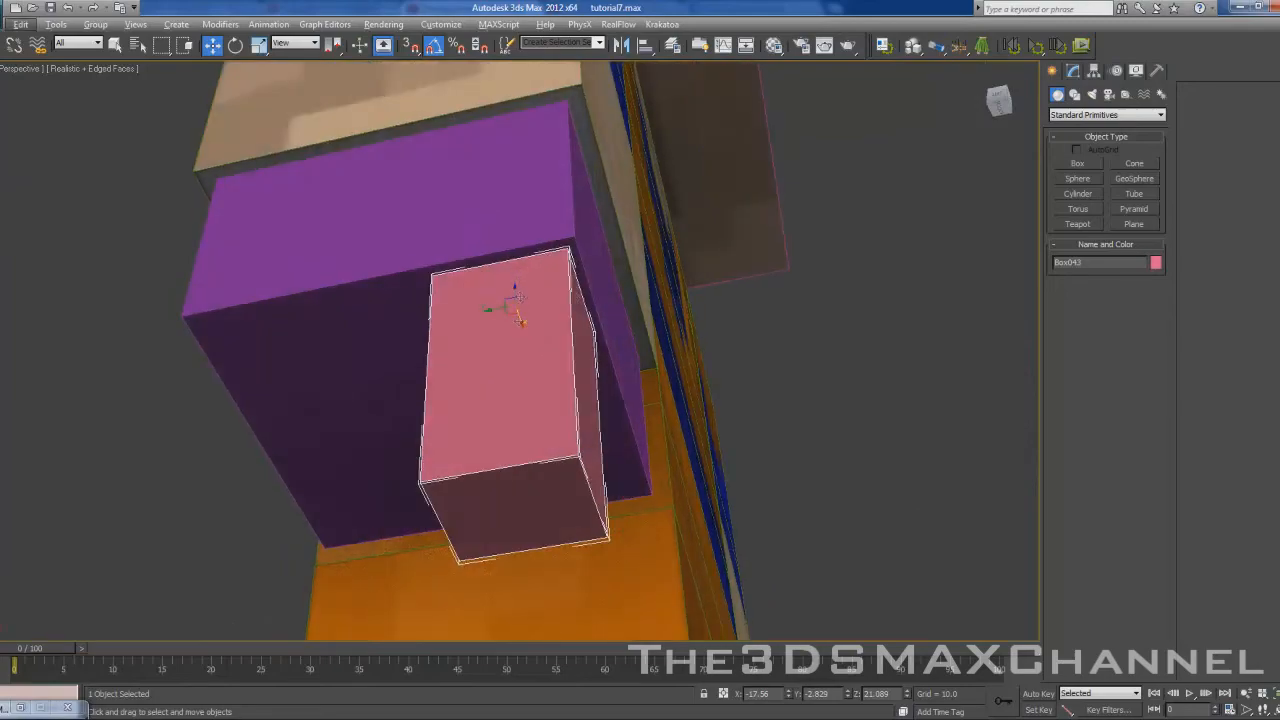
left_click_drag(521, 323, 519, 316)
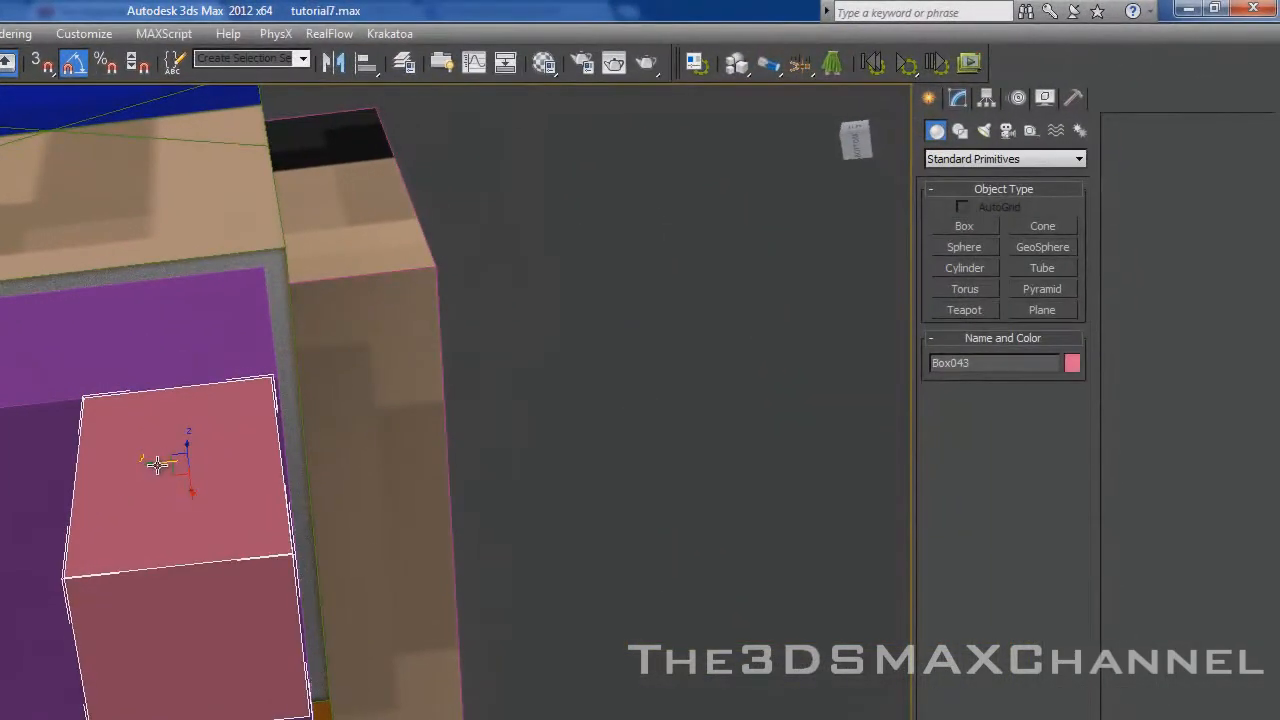
middle_click_drag(157, 464, 169, 394, "alt")
left_click_drag(172, 487, 223, 474)
middle_click_drag(224, 459, 205, 300, "alt")
middle_click_drag(199, 203, 237, 252, "alt")
scroll(237, 252, "down", 5)
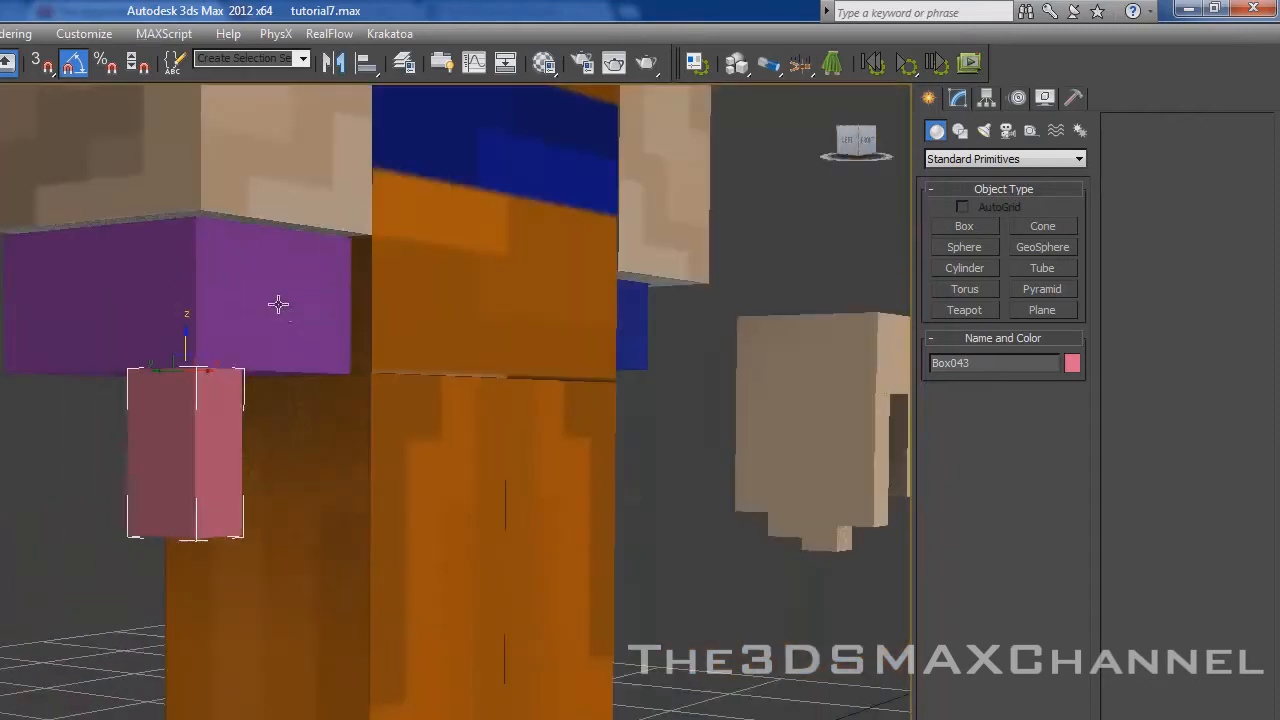
- Hide the edged faces and set the pink finger box's length and width to 3
key("F4")
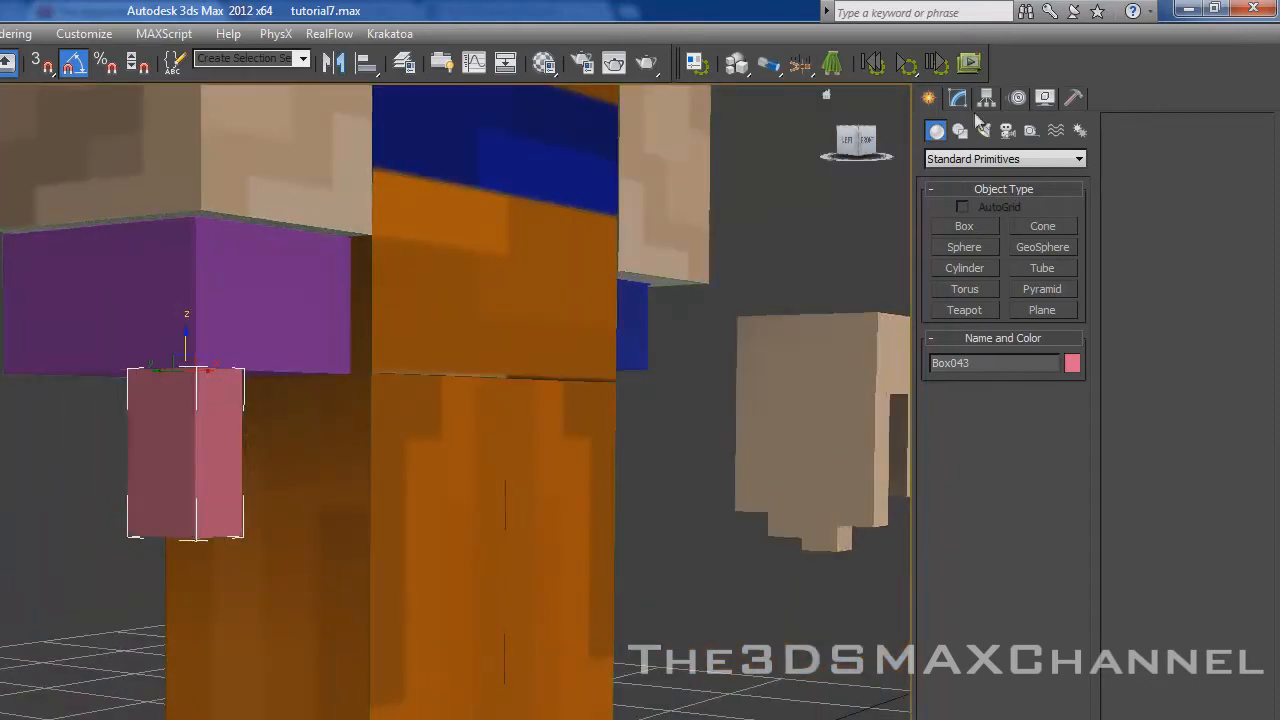
left_click(960, 98)
double_click(1047, 381)
type("3")
key("Return")
double_click(1039, 400)
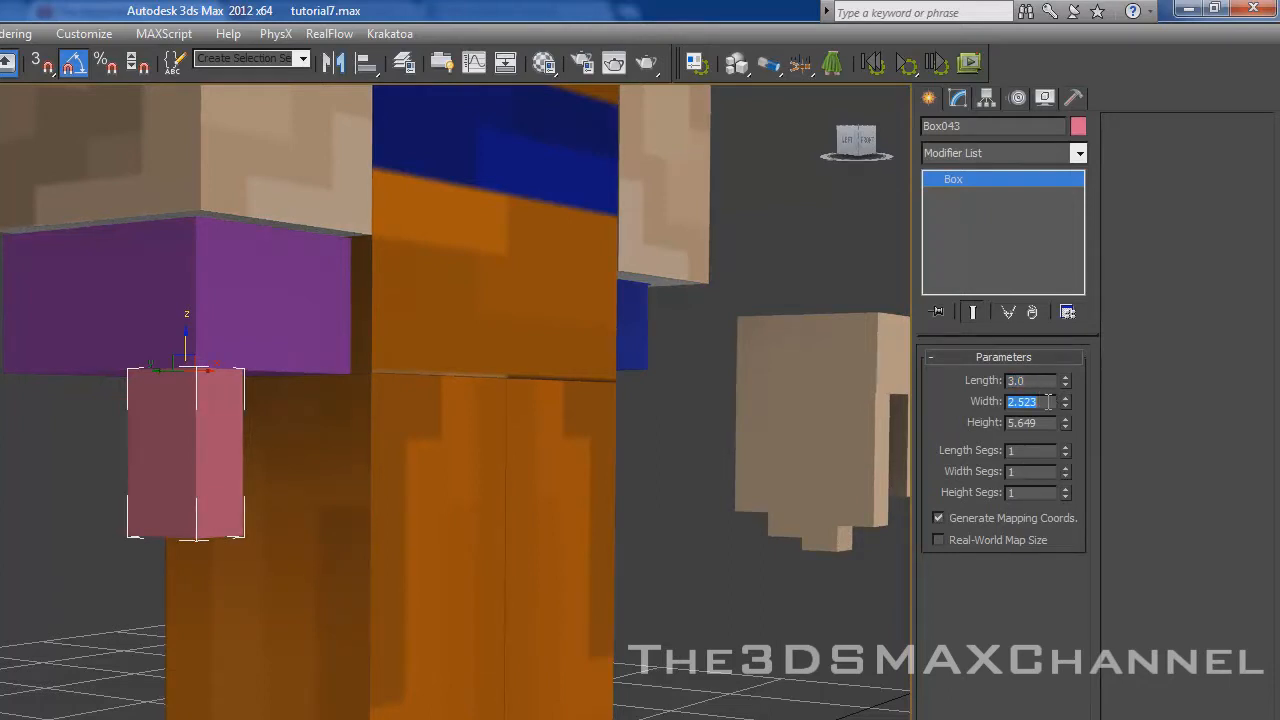
type("3")
key("Return")
- Line up the finger box flush with the purple box's outer and front sides using the front and left views
key("f")
scroll(429, 463, "down", 2)
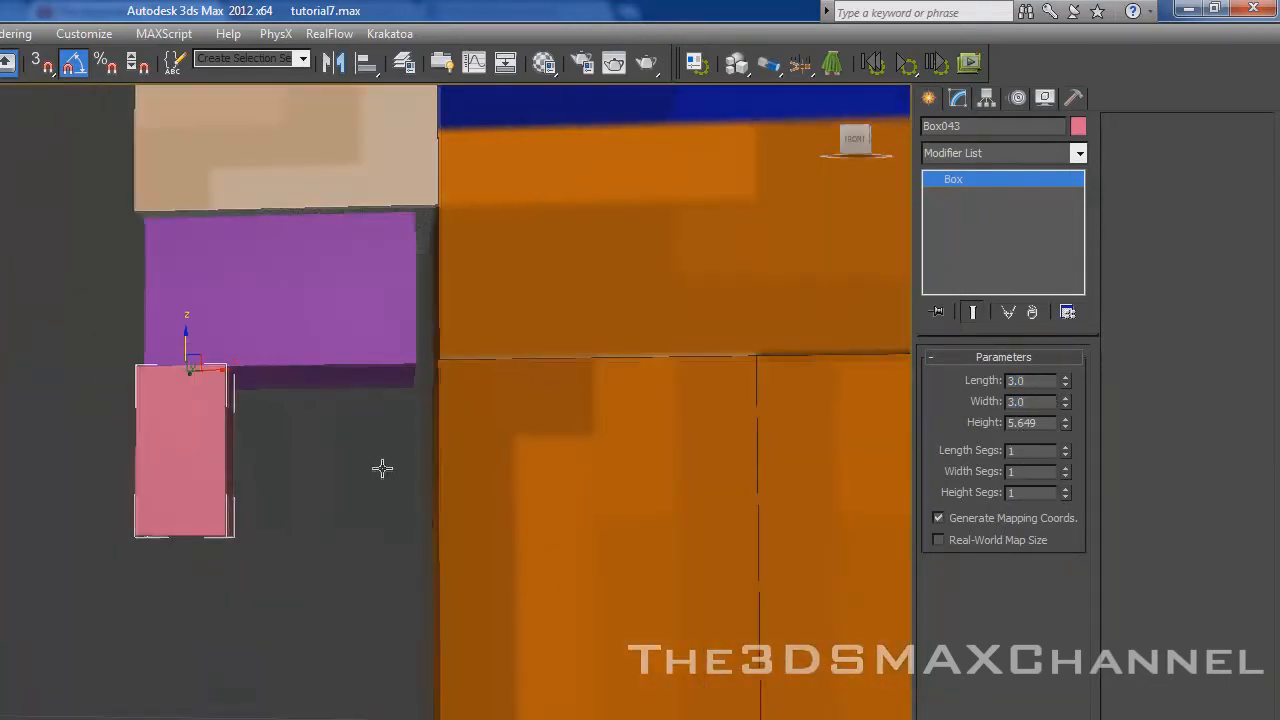
left_click_drag(210, 375, 220, 370)
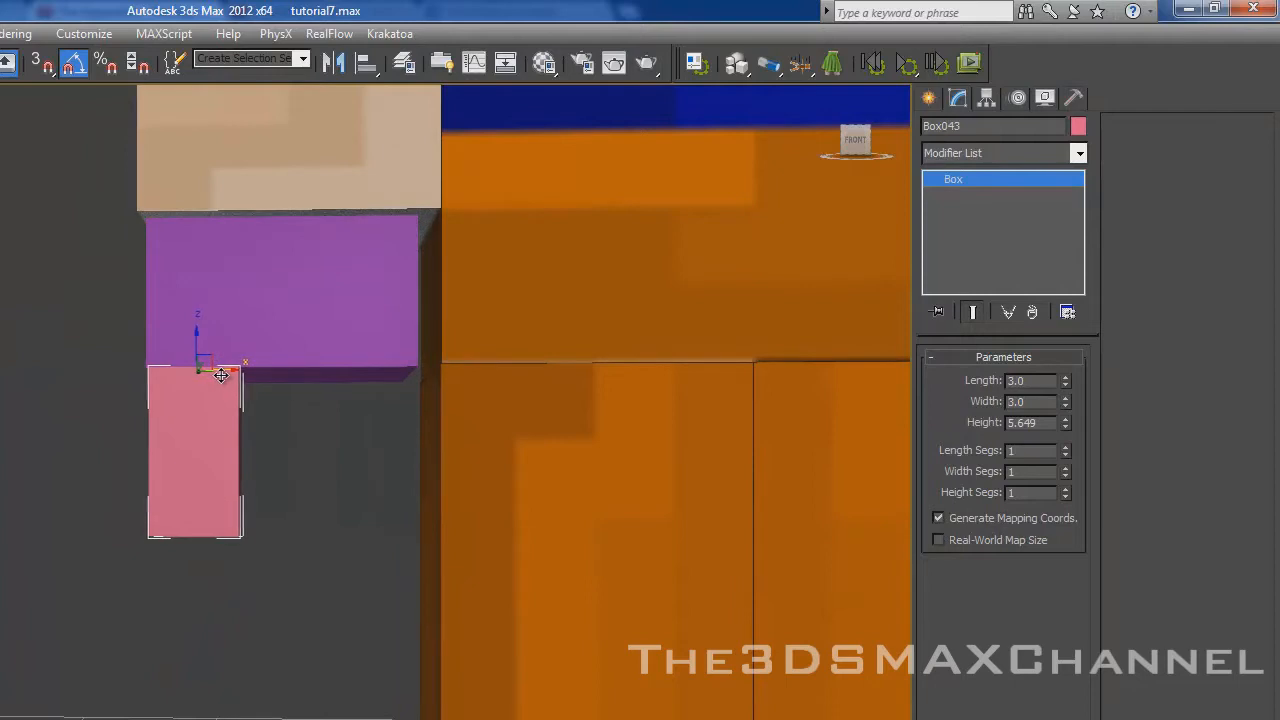
key("l")
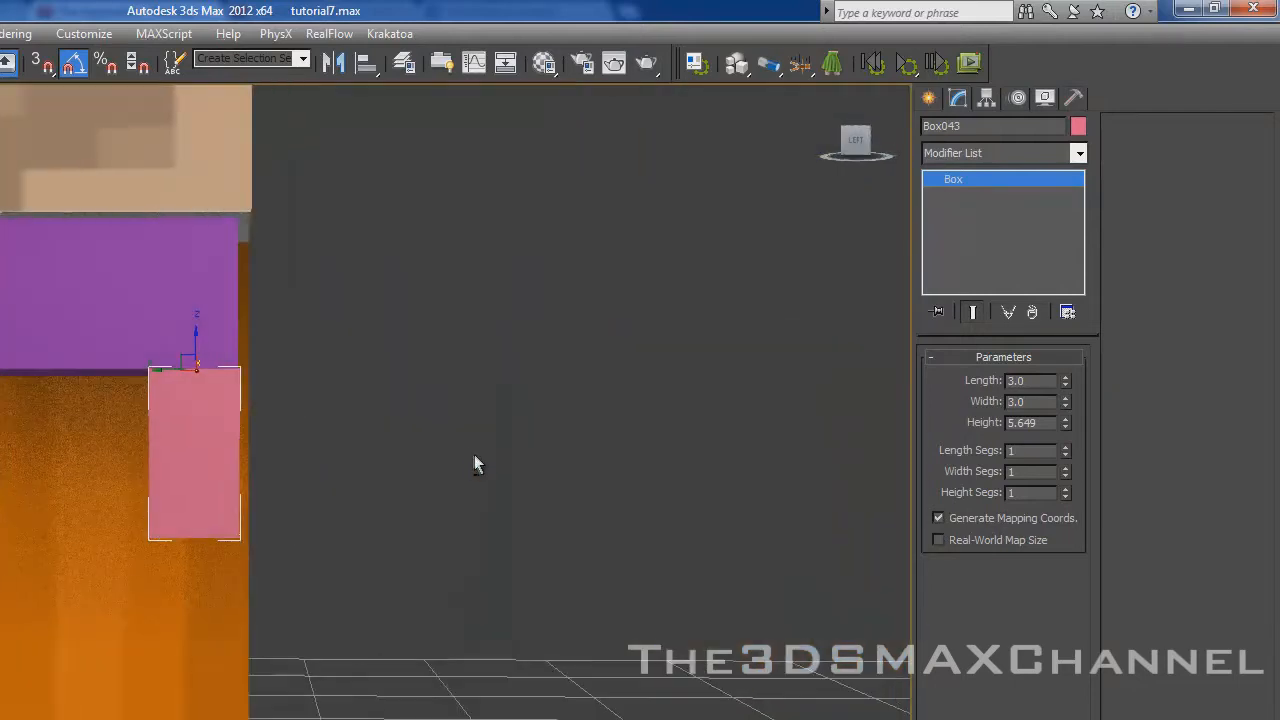
left_click_drag(160, 374, 158, 373)
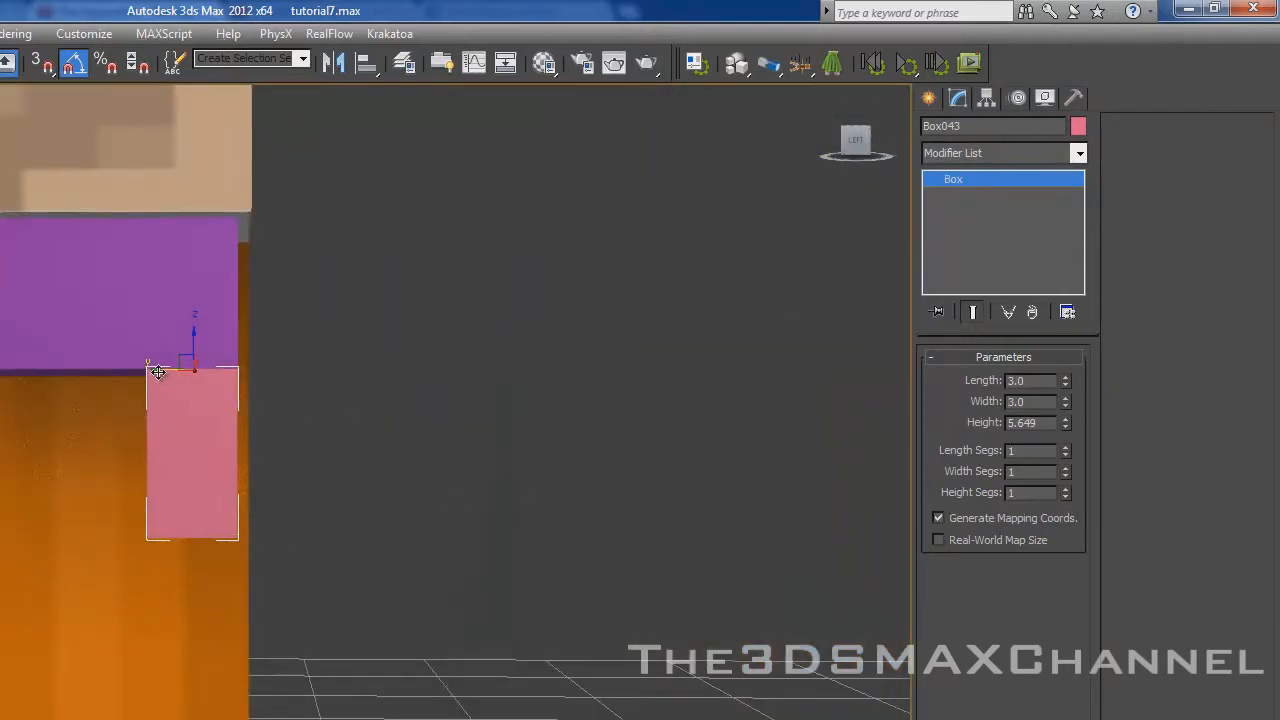
key("p")
middle_click_drag(386, 436, 315, 447, "alt")
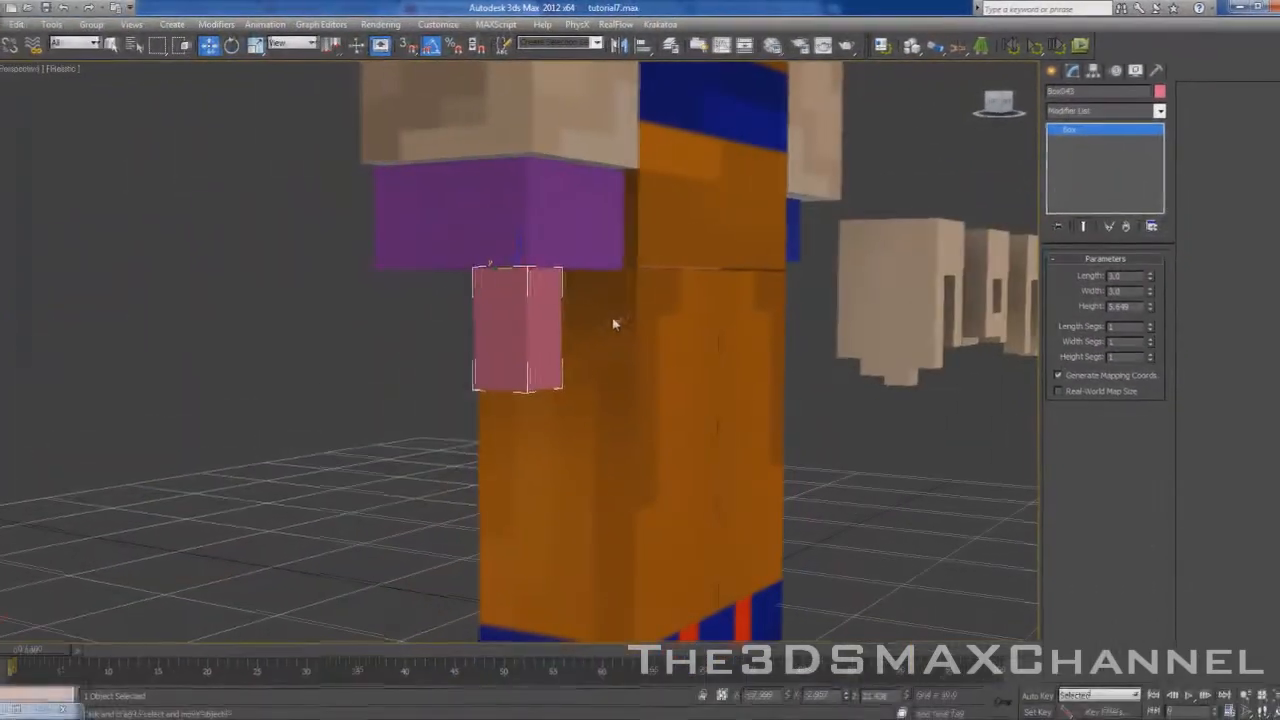
scroll(308, 495, "up", 3)
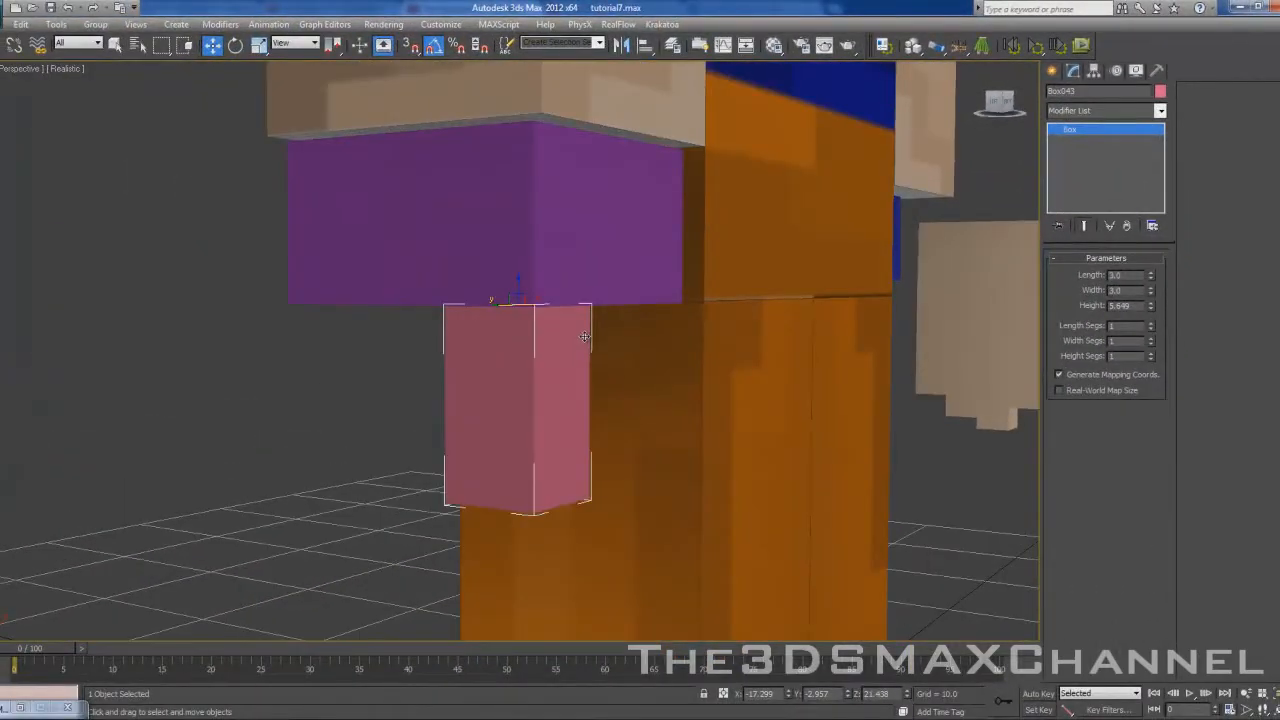
middle_click_drag(587, 328, 634, 320, "alt")
left_click_drag(500, 310, 396, 313, "shift")
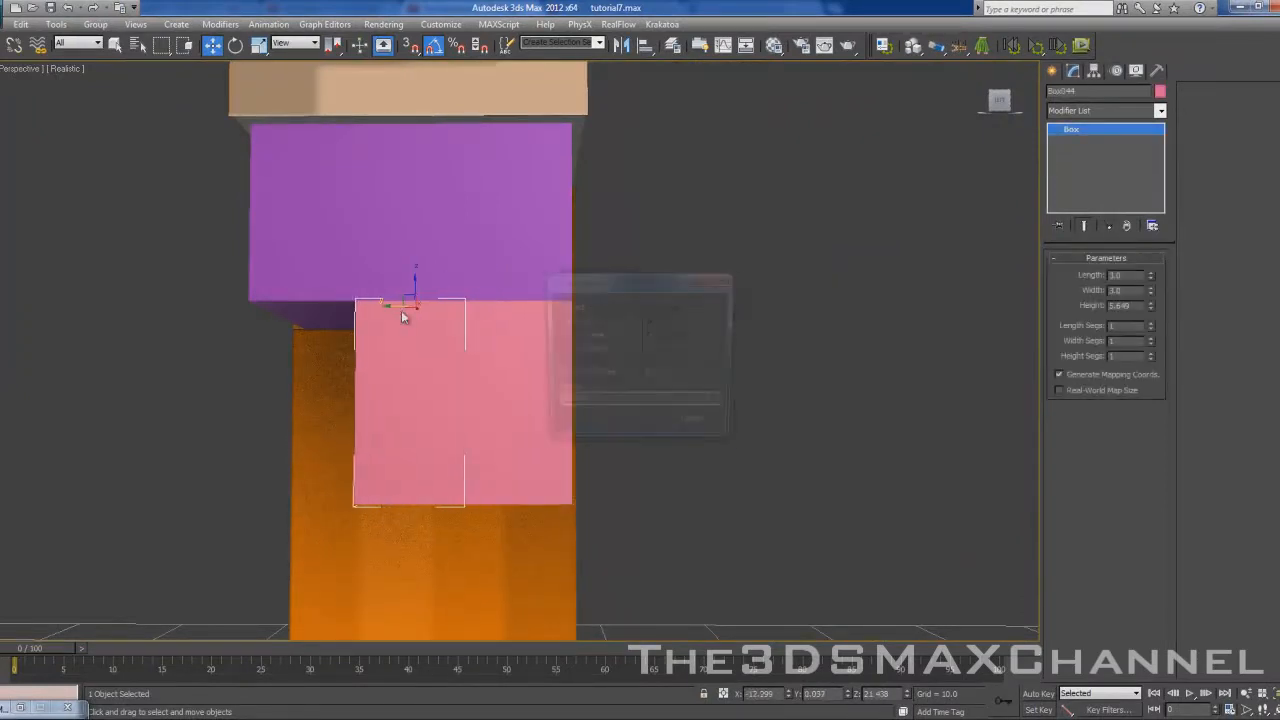
left_click(697, 428)
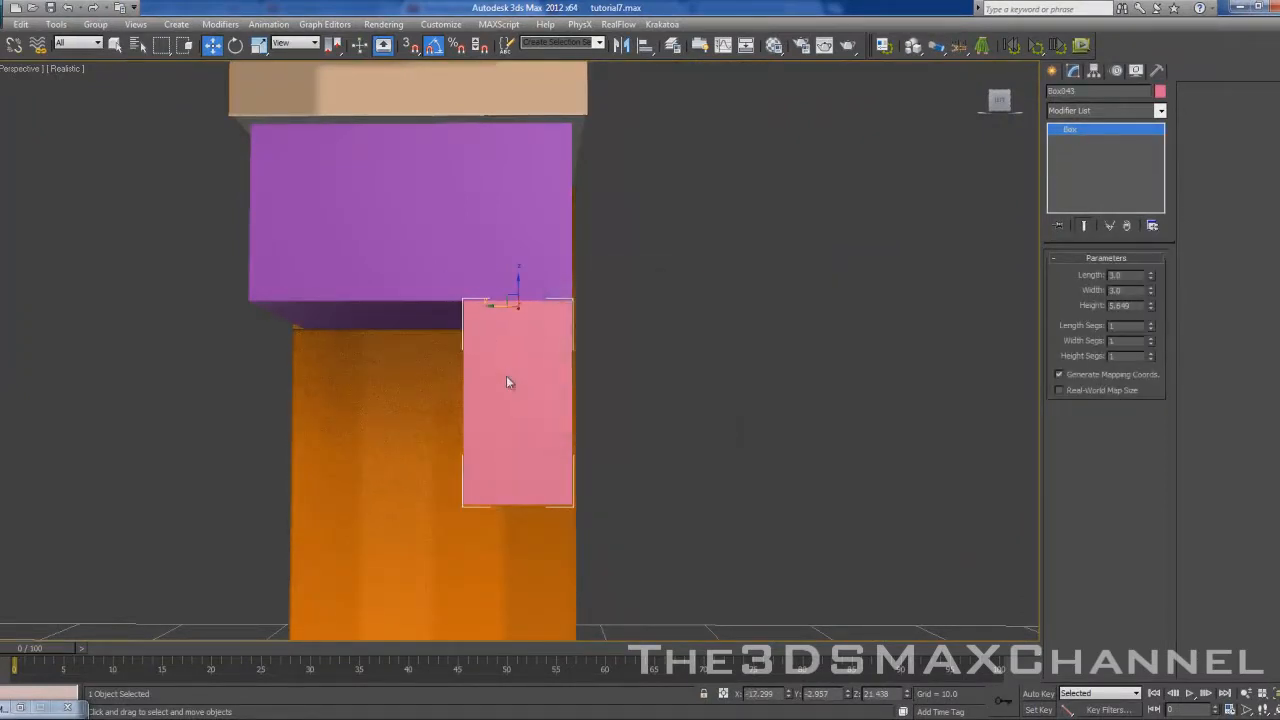
- Set the finger box's width and length to 2.5
left_click(1133, 290)
type("2.5")
key("Return")
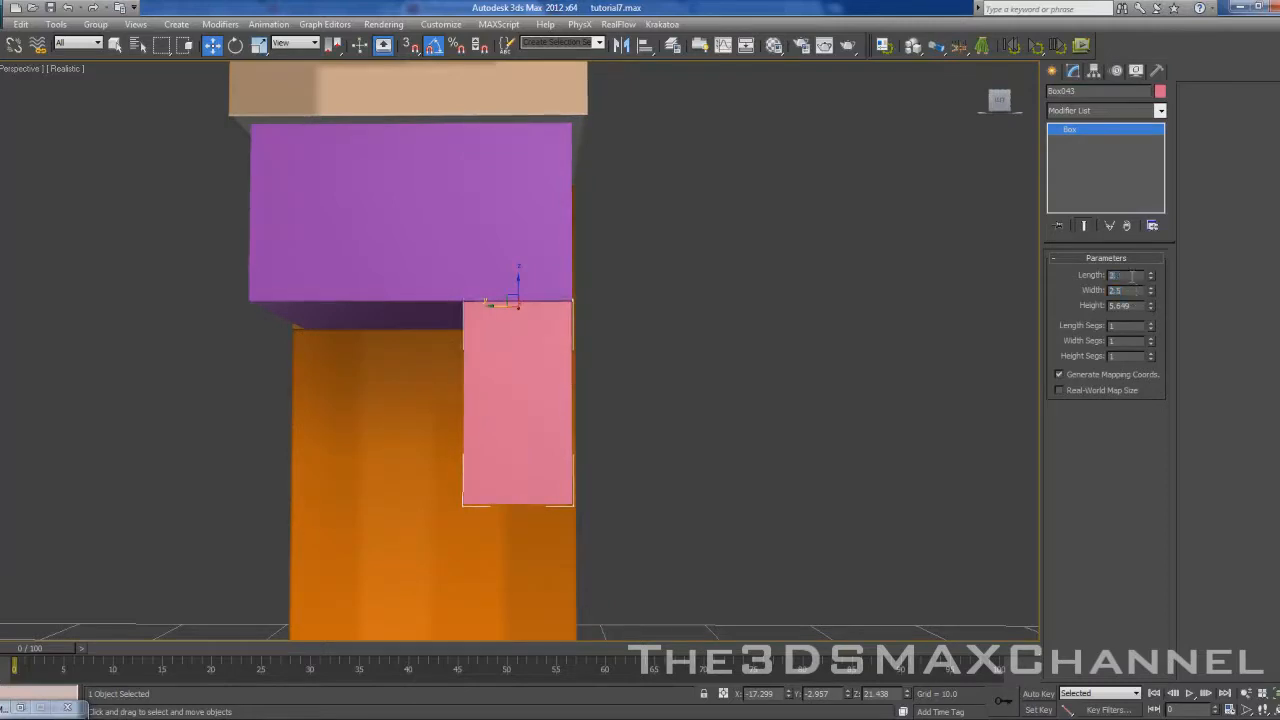
key("Return")
- Clone the 2.5-wide finger box into three copies placed side by side beneath the purple hand box
middle_click_drag(864, 336, 775, 341, "alt")
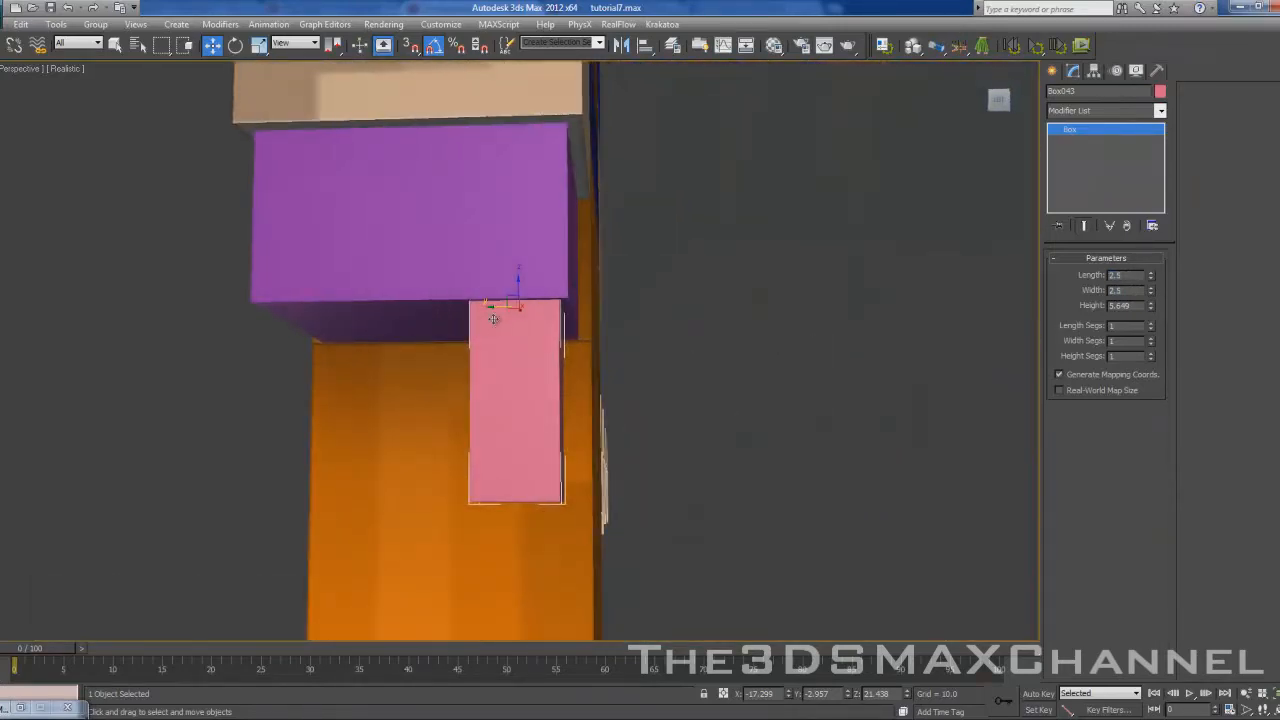
left_click_drag(493, 316, 415, 305, "shift")
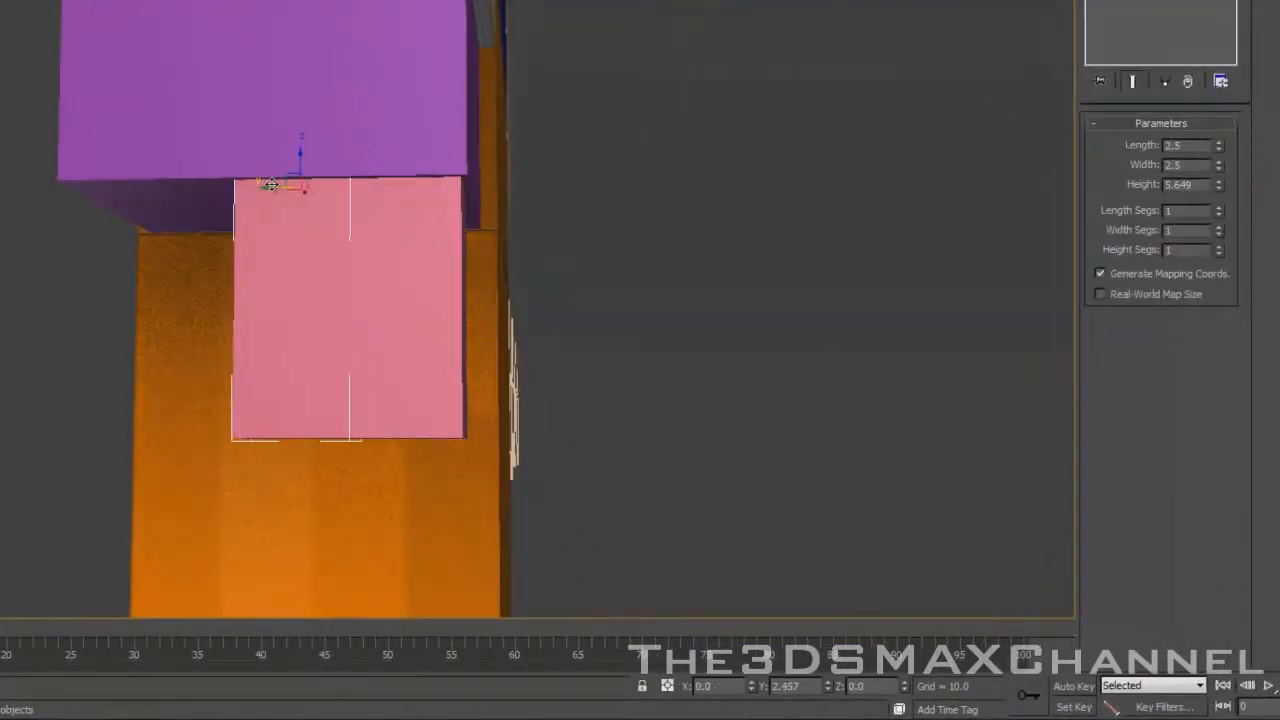
left_click_drag(271, 185, 271, 190, "shift")
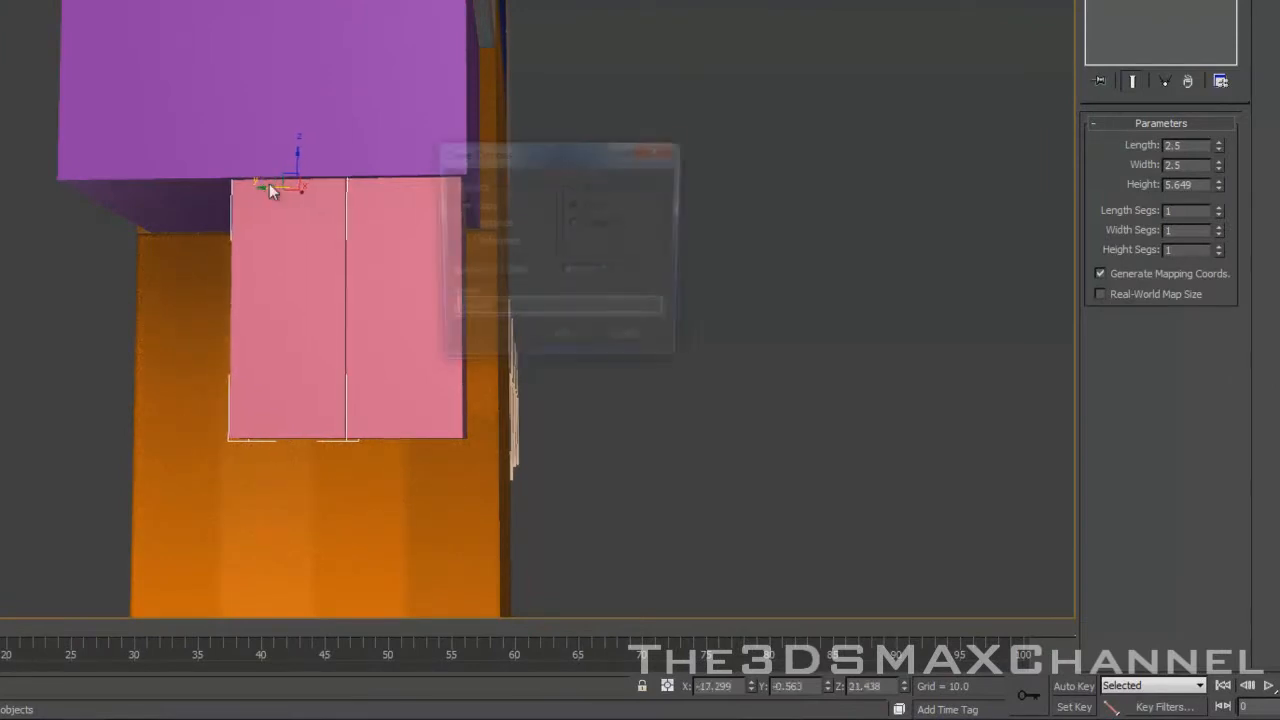
left_click(605, 268)
left_click(605, 268)
left_click(557, 337)
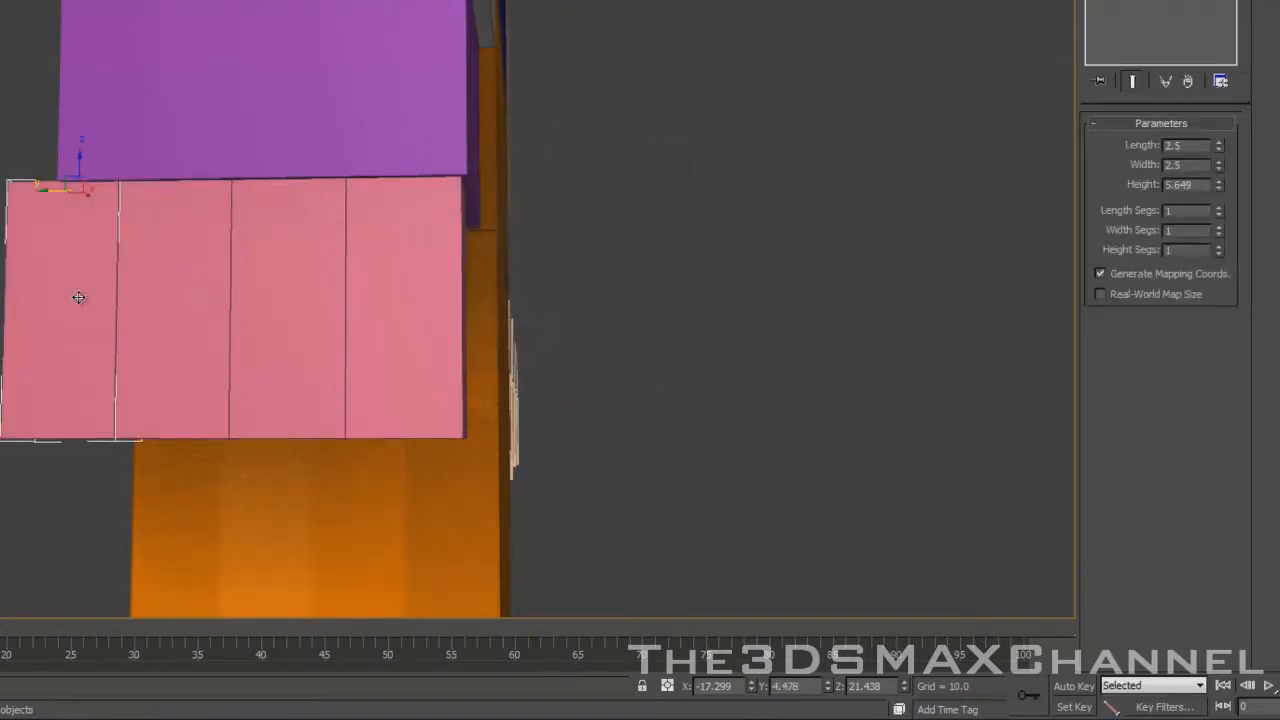
- Delete the three copied finger boxes, keeping only the one at the front corner
mouse_move(249, 277)
middle_mouse_down("alt")
mouse_move(286, 280)
mouse_move(186, 311)
mouse_move(57, 294)
mouse_move(389, 289)
mouse_move(223, 294)
mouse_move(281, 292)
mouse_move(246, 292)
middle_mouse_up("alt")
key("Delete")
left_click(200, 286)
key("Delete")
left_click(280, 288)
key("Delete")
- Select the remaining finger box and set its width and length to 2
left_click(394, 287)
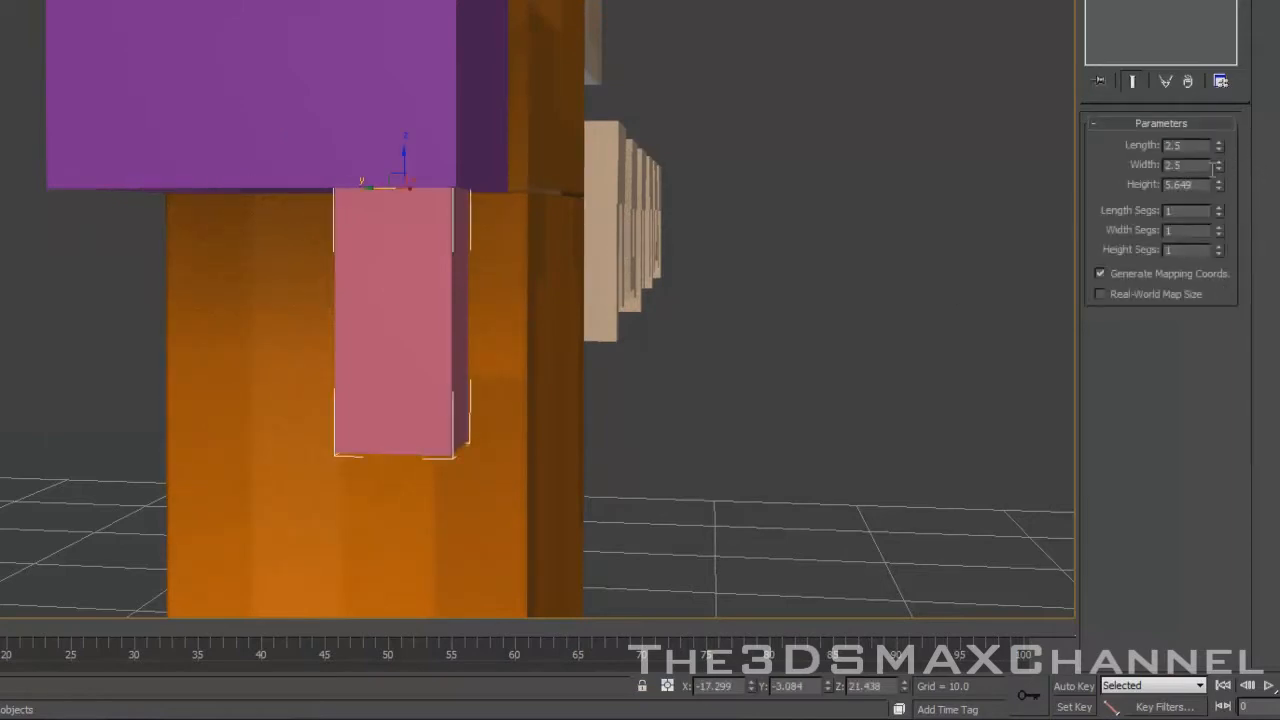
double_click(1199, 166)
type("2")
key("Return")
left_click(1197, 152)
type("2")
key("Return")
- Clone the 2-wide finger box into three copies in a row beneath the purple hand box
middle_click_drag(560, 260, 593, 175, "alt")
left_click_drag(371, 204, 272, 208)
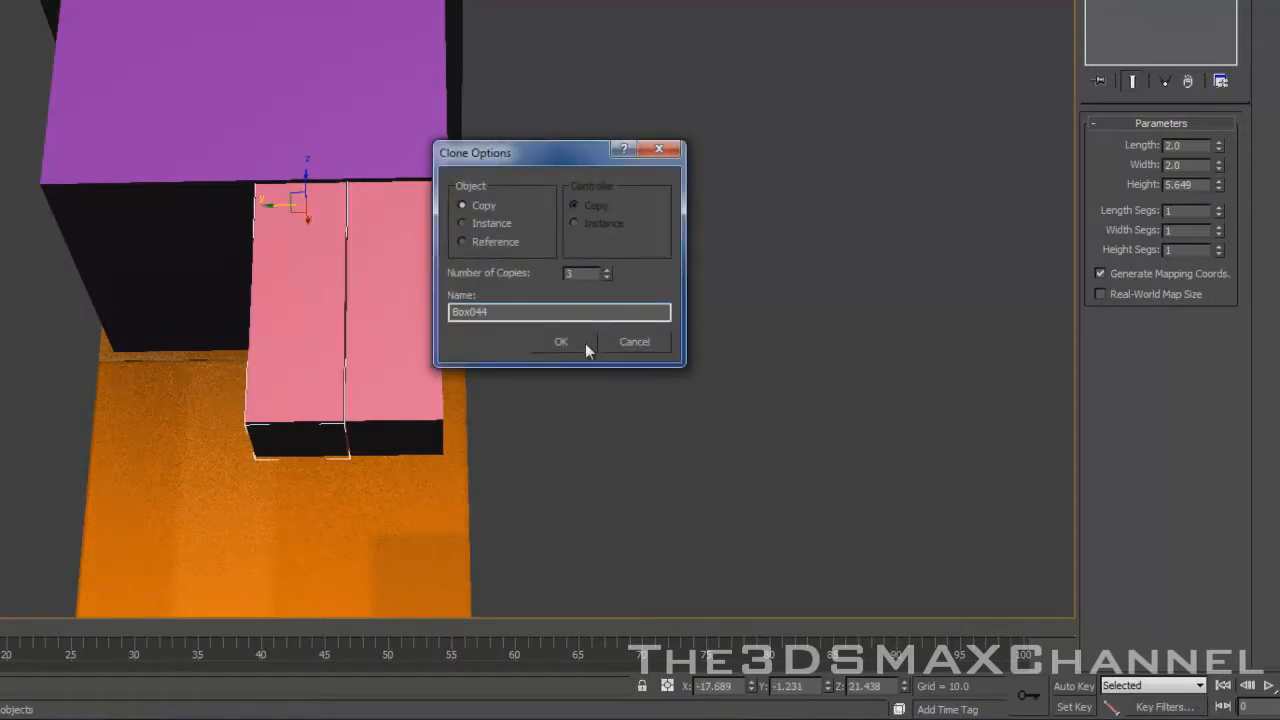
left_click(585, 343)
- Select all four finger boxes and shift them about 0.1 along Y to center the row under the hand
left_click(182, 295, "ctrl")
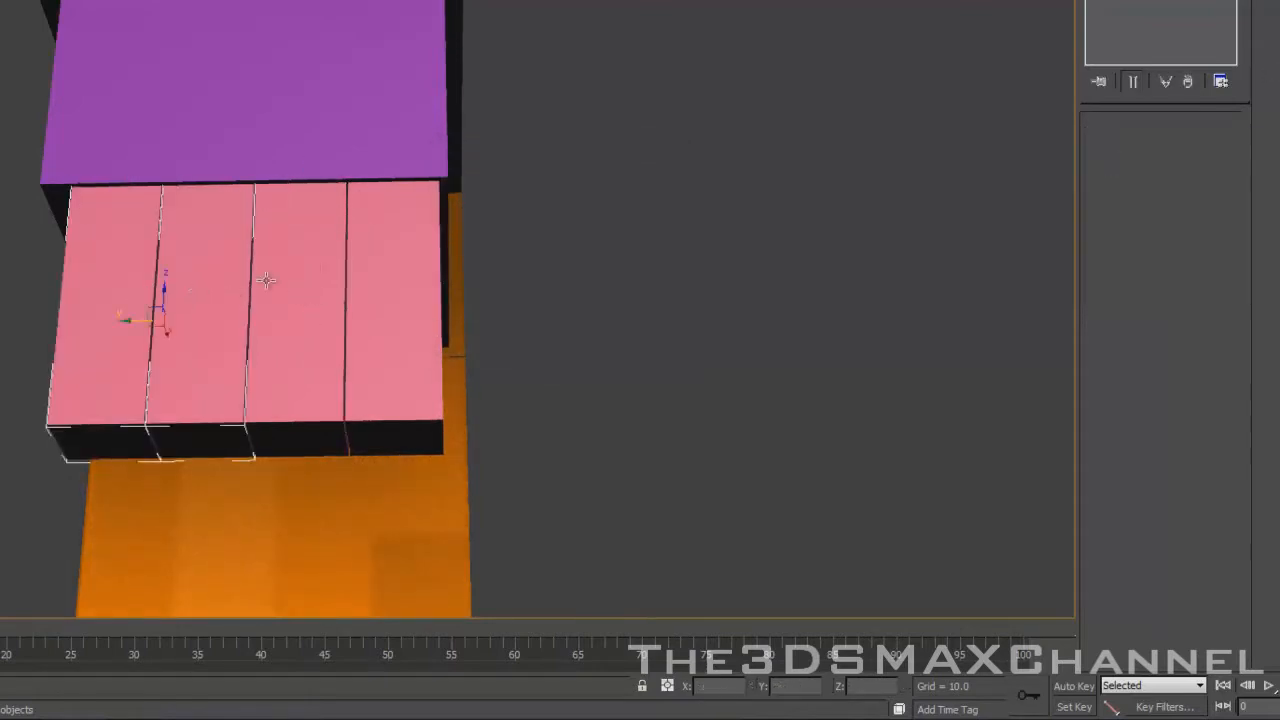
left_click(266, 277, "ctrl")
left_click(394, 267, "ctrl")
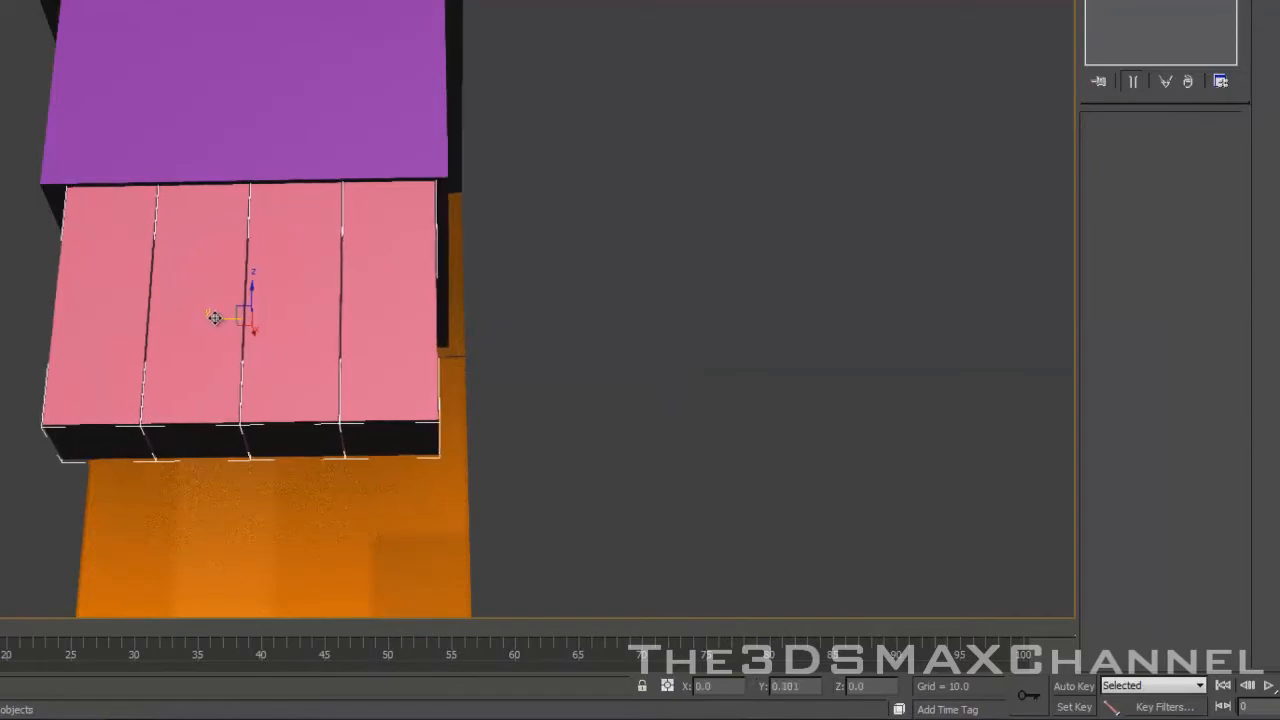
mouse_move(212, 314)
middle_mouse_down("alt")
mouse_move(200, 272)
mouse_move(420, 360)
mouse_move(483, 331)
mouse_move(411, 334)
mouse_move(556, 338)
mouse_move(432, 340)
middle_mouse_up("alt")
- Display edged faces and delete the three finger boxes behind the front corner one
key("F4")
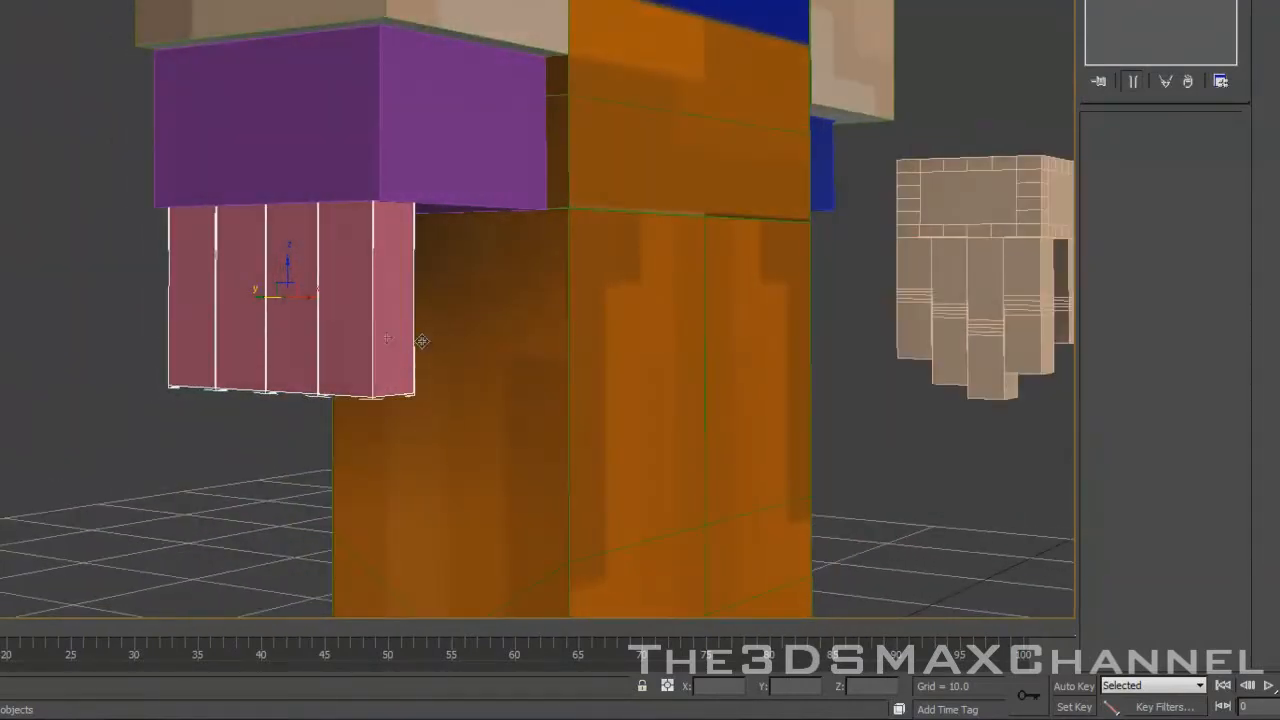
left_click(301, 316)
key("Delete")
left_click(225, 314)
key("Delete")
left_click(188, 311)
key("Delete")
- Select the remaining front finger box and set its height to about 4.46
left_click(340, 306)
middle_click_drag(395, 305, 345, 256)
left_click_drag(1212, 188, 1214, 229)
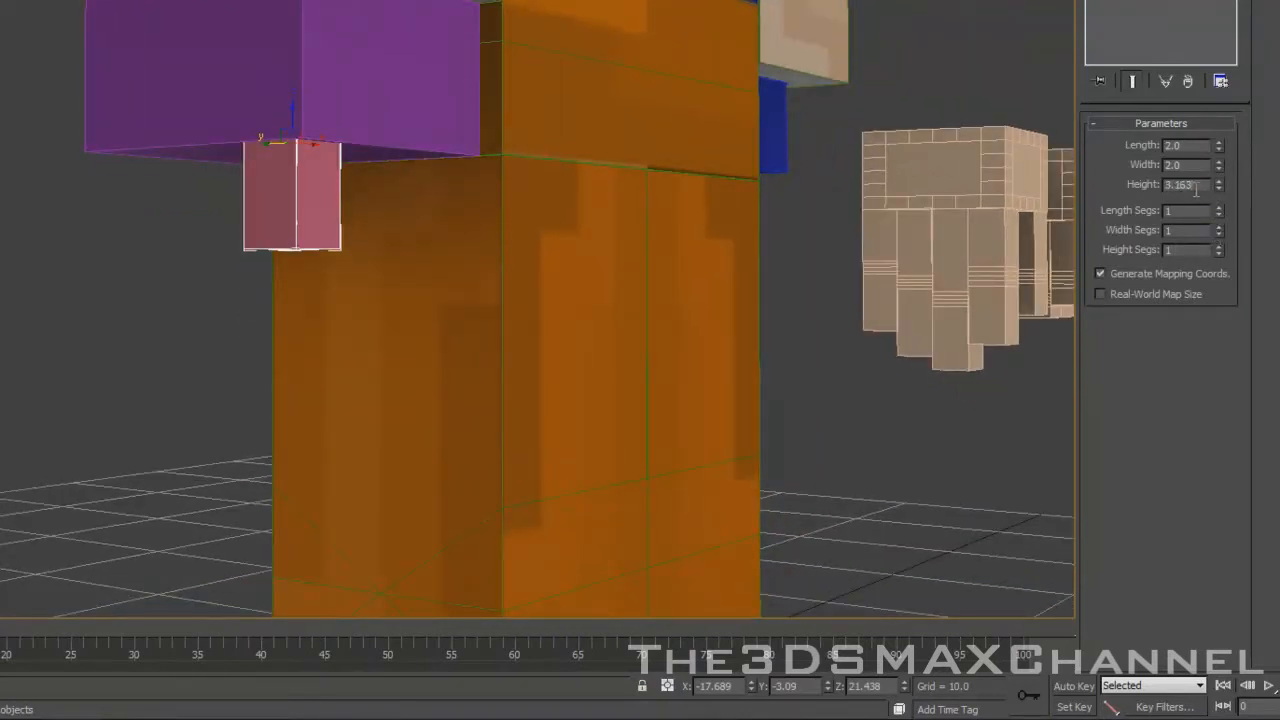
left_click_drag(1209, 189, 1220, 150)
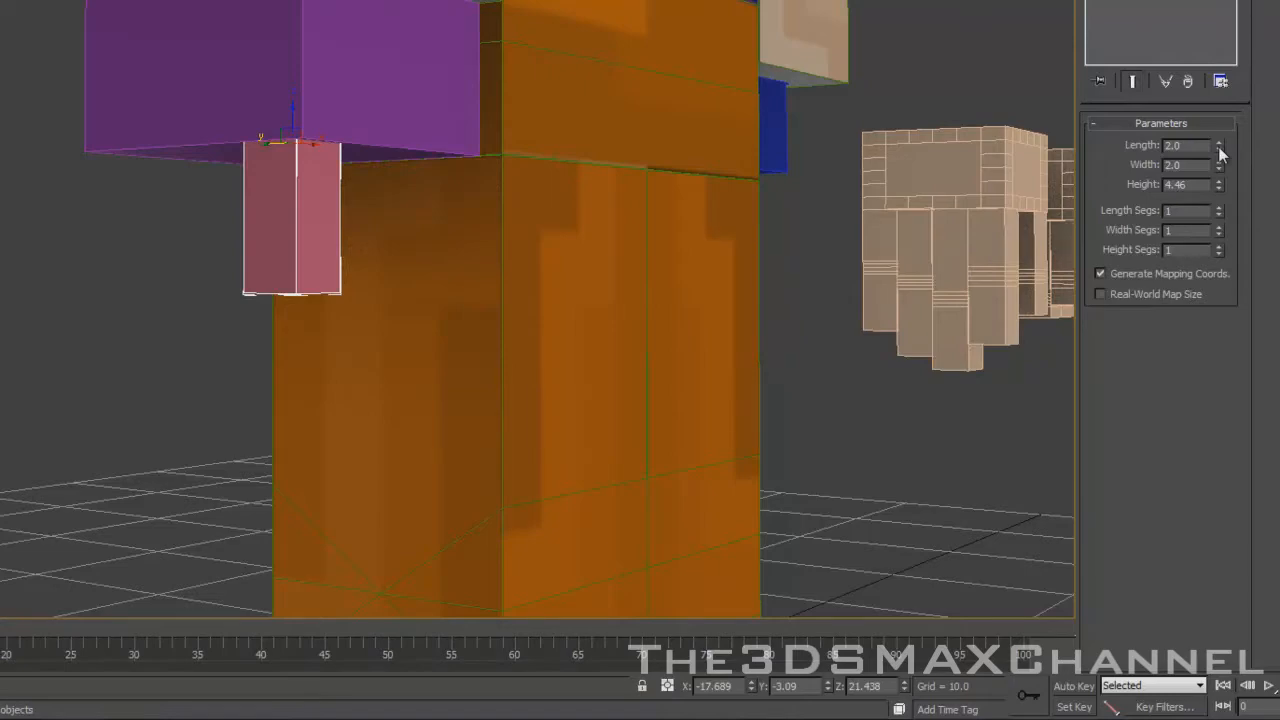
- Set the front finger box's height to about 6.155
middle_click_drag(660, 286, 608, 297, "alt")
middle_click_drag(662, 366, 721, 335)
scroll(724, 328, "up", 3)
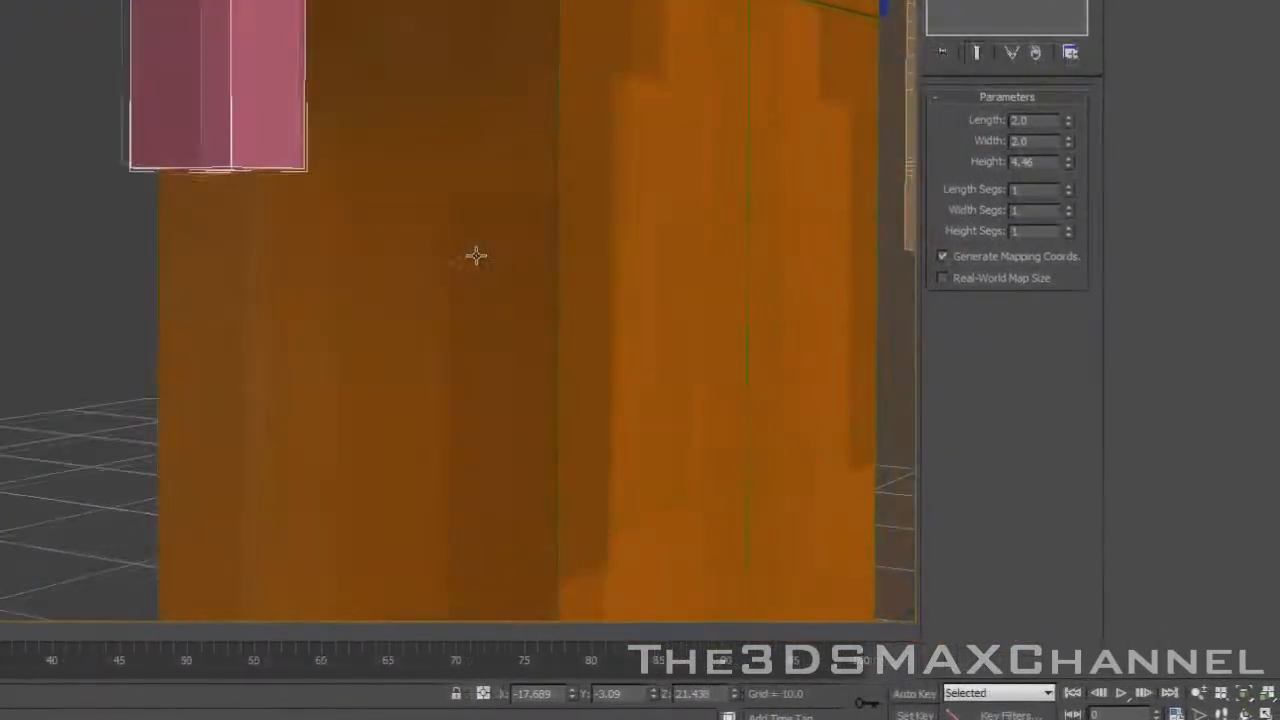
middle_click_drag(724, 376, 612, 466, "alt")
middle_click_drag(323, 378, 343, 357, "alt")
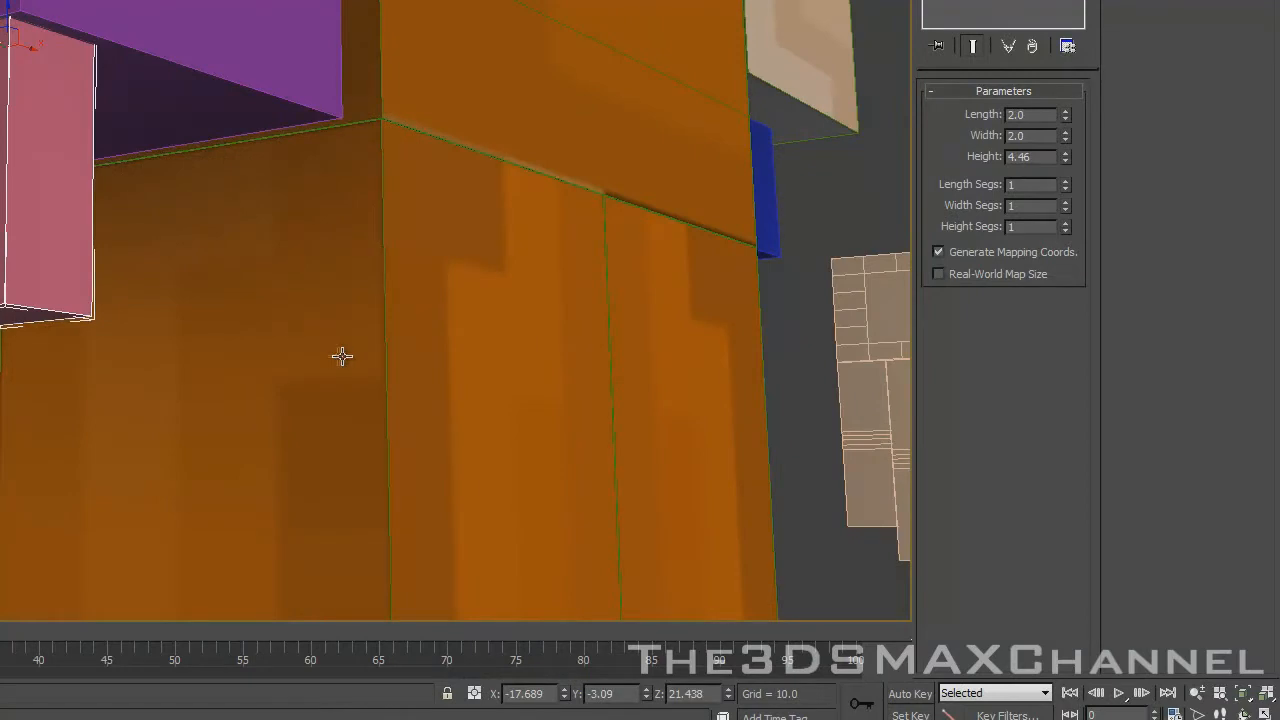
middle_click_drag(243, 283, 226, 309, "alt")
middle_click_drag(301, 225, 318, 258, "alt")
left_click_drag(1065, 150, 1065, 108)
- Set the front finger box's length and width to 2.2
middle_click_drag(397, 206, 500, 234, "alt")
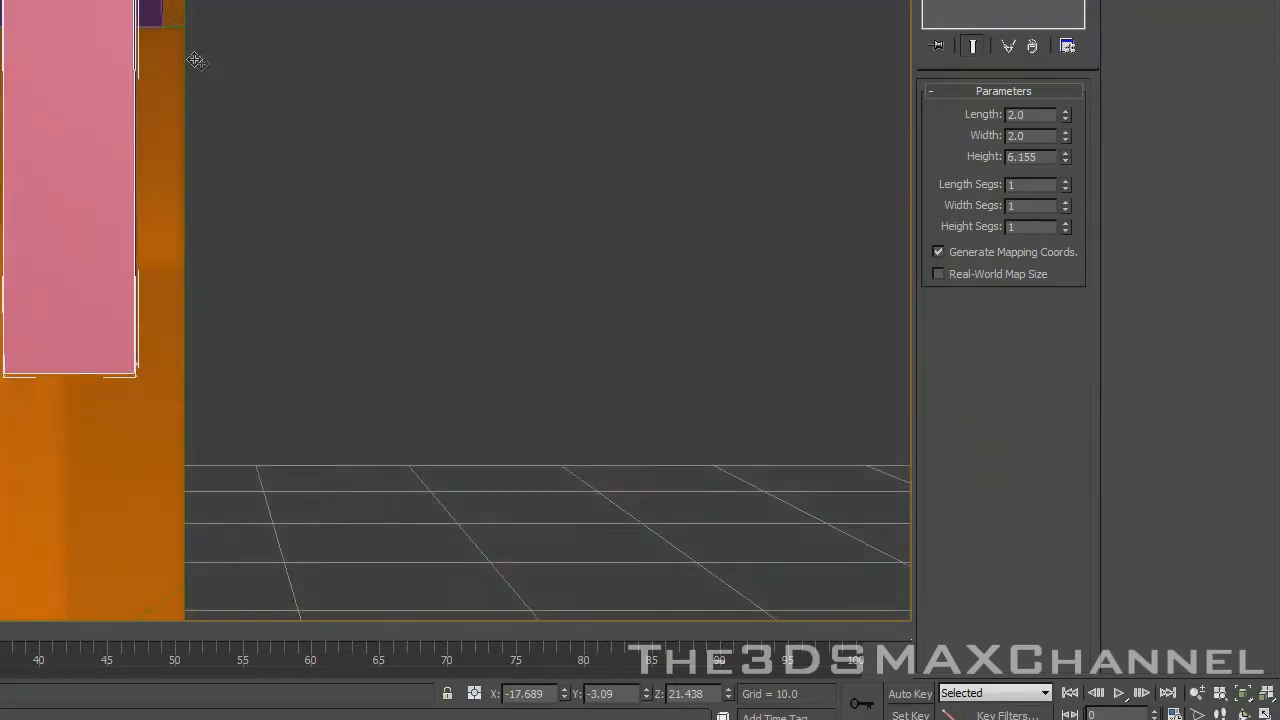
middle_click_drag(194, 57, 262, 71)
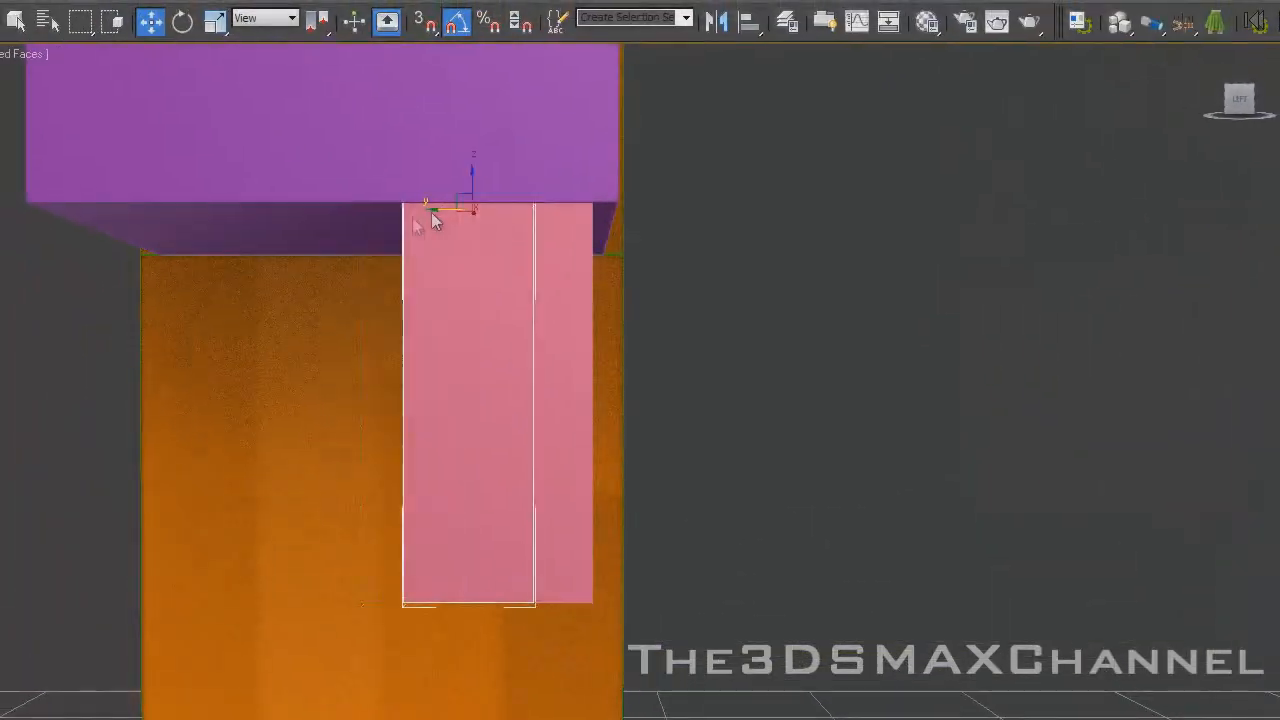
left_click_drag(429, 214, 362, 216, "shift")
left_click(695, 430)
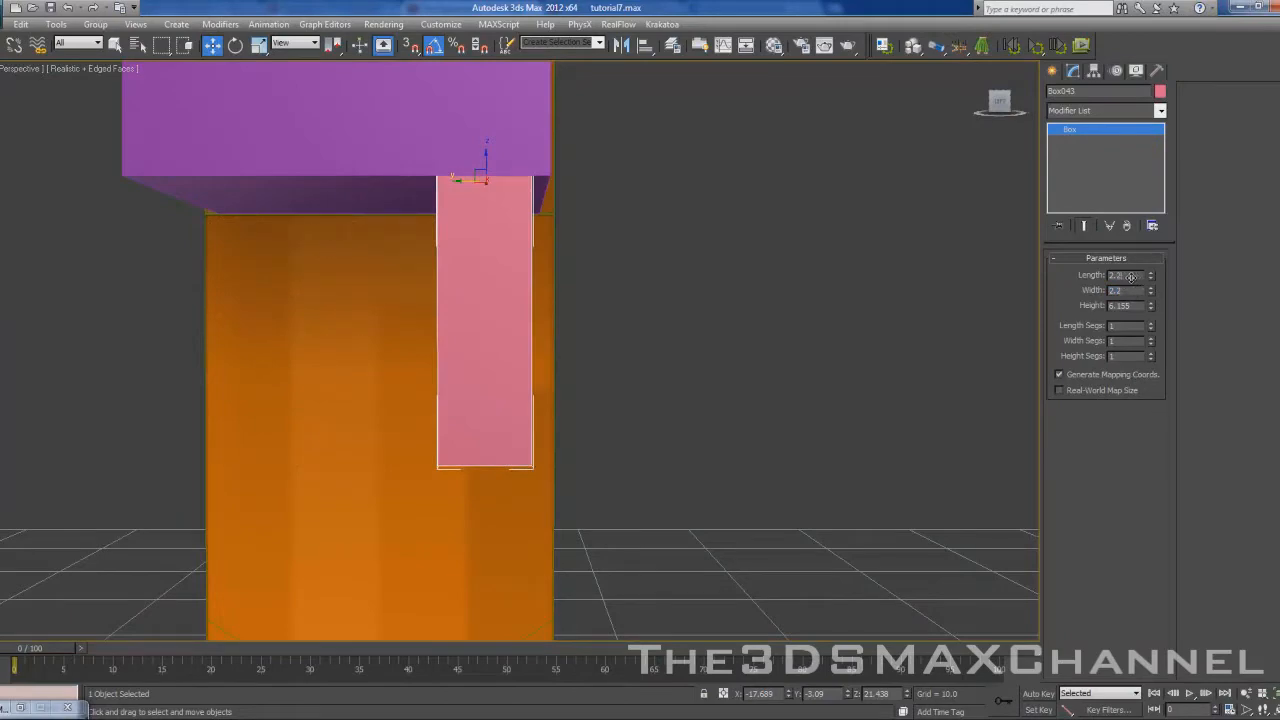
key("Return")
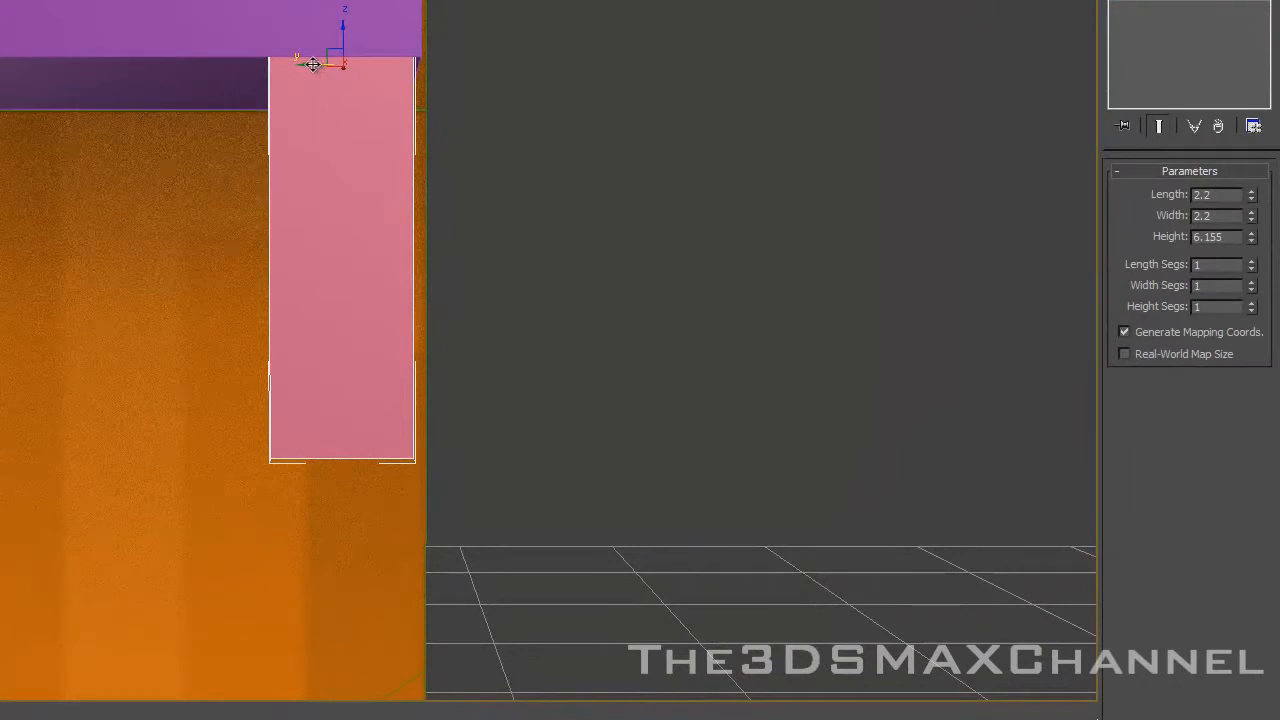
- Clone the 2.2-wide finger box into three copies in a row beneath the palm and shift all four slightly along Y
left_click_drag(313, 64, 169, 70, "shift")
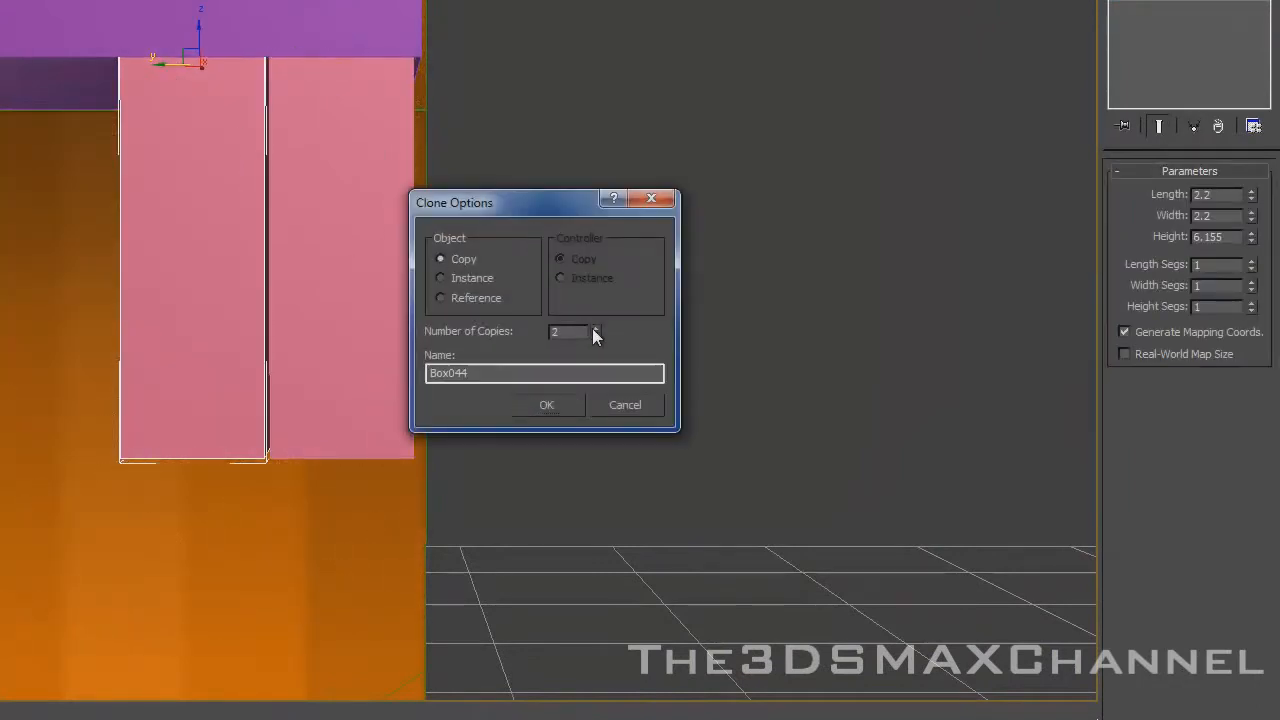
left_click(546, 404)
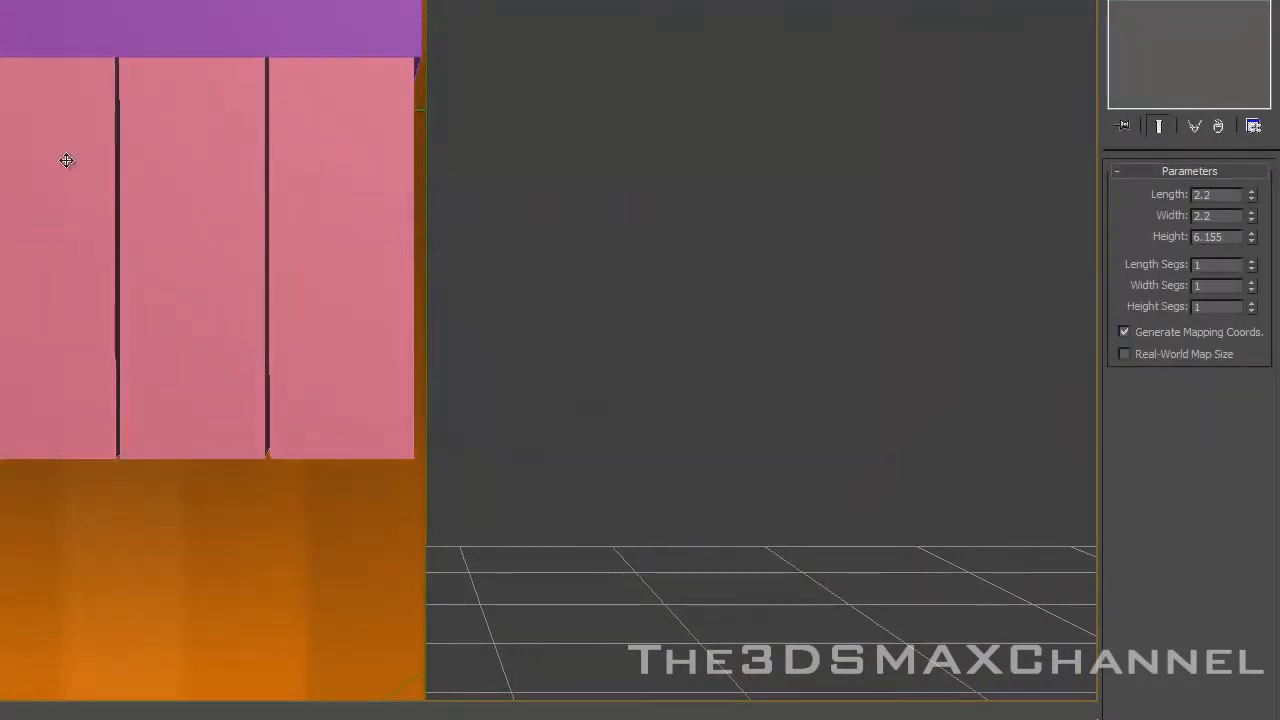
left_click(66, 160, "ctrl")
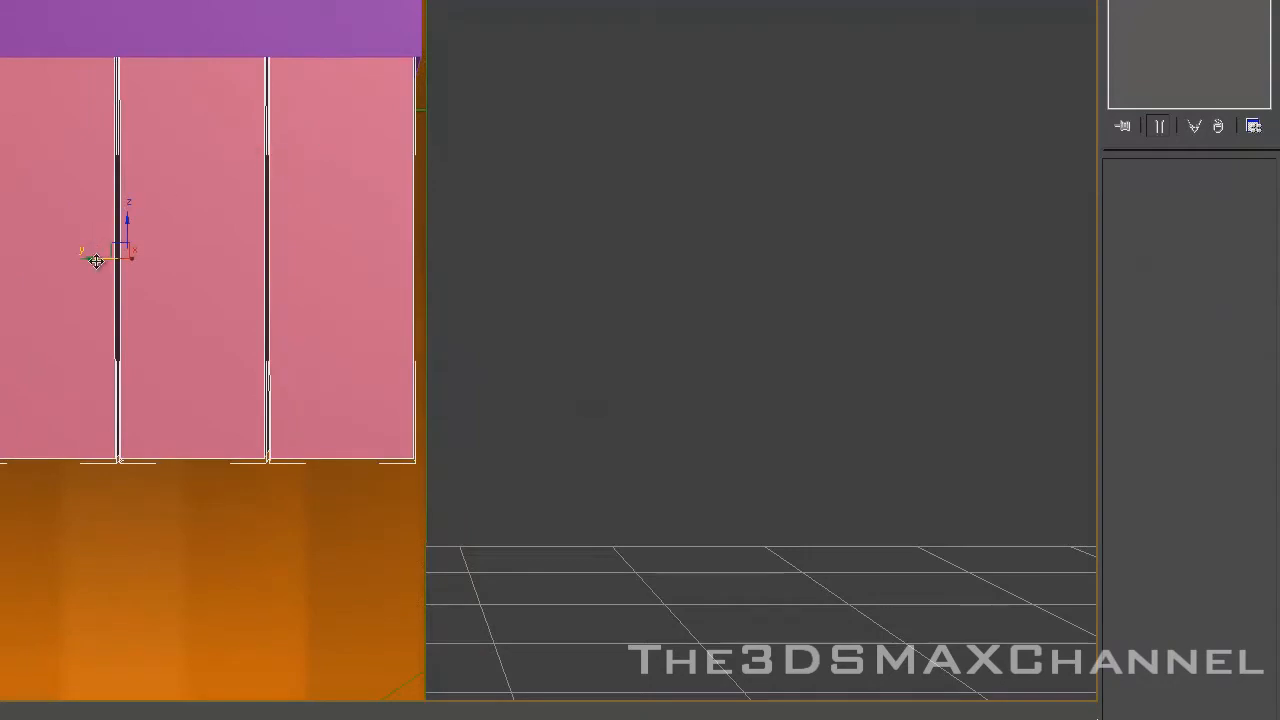
left_click_drag(96, 261, 106, 264)
key("r")
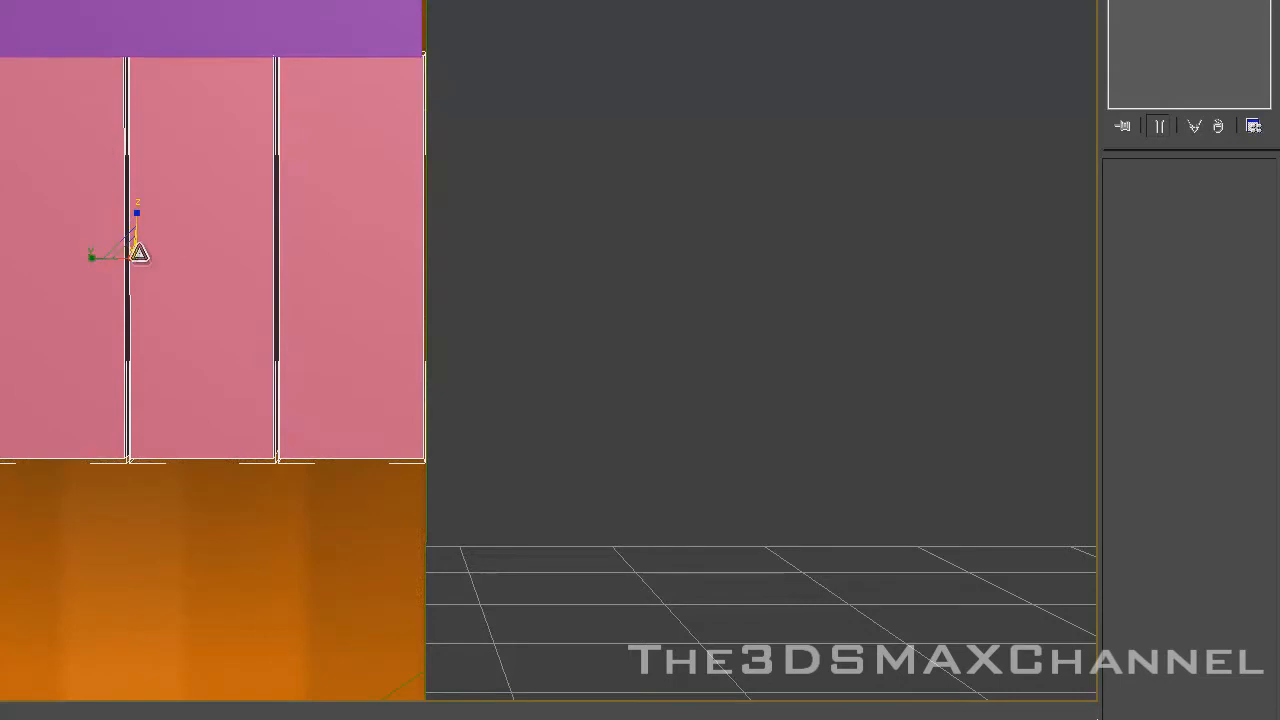
- In the Left view, move the front finger box along Y to align its outer edge with the palm box
left_click(355, 156)
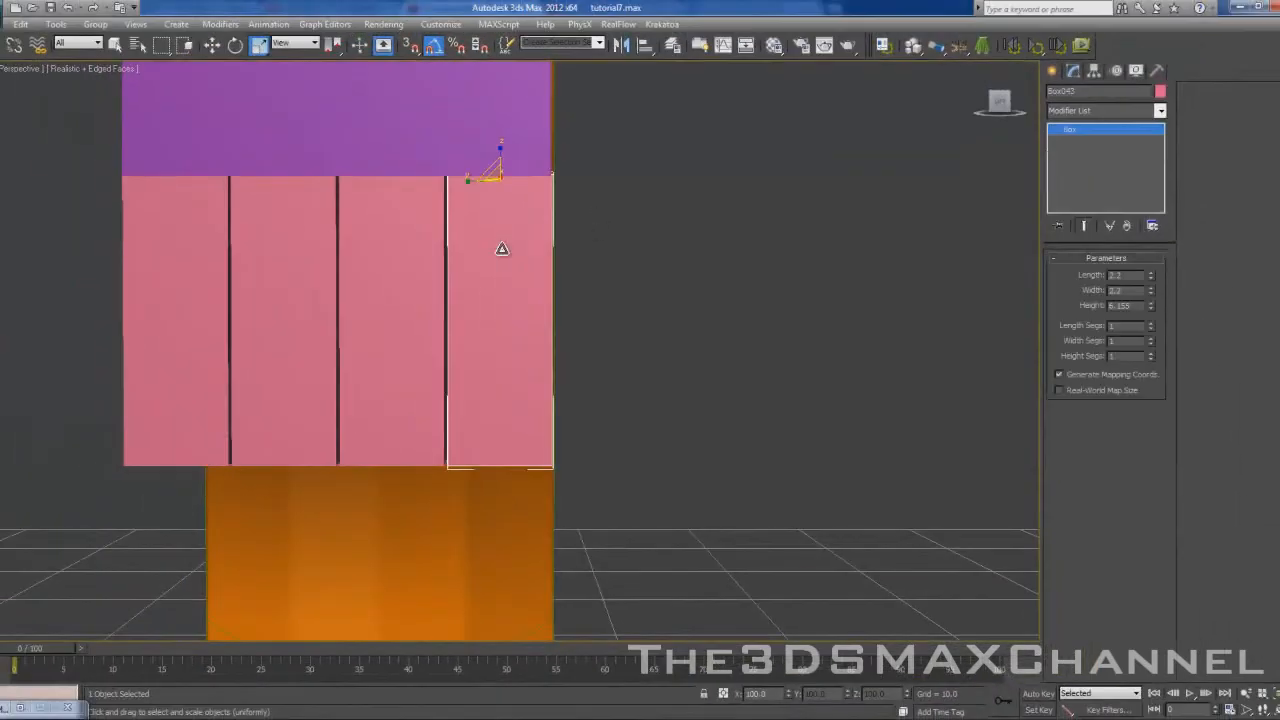
scroll(477, 223, "up", 3)
scroll(477, 223, "down", 3)
key("l")
scroll(501, 279, "down", 5)
scroll(501, 279, "up", 10)
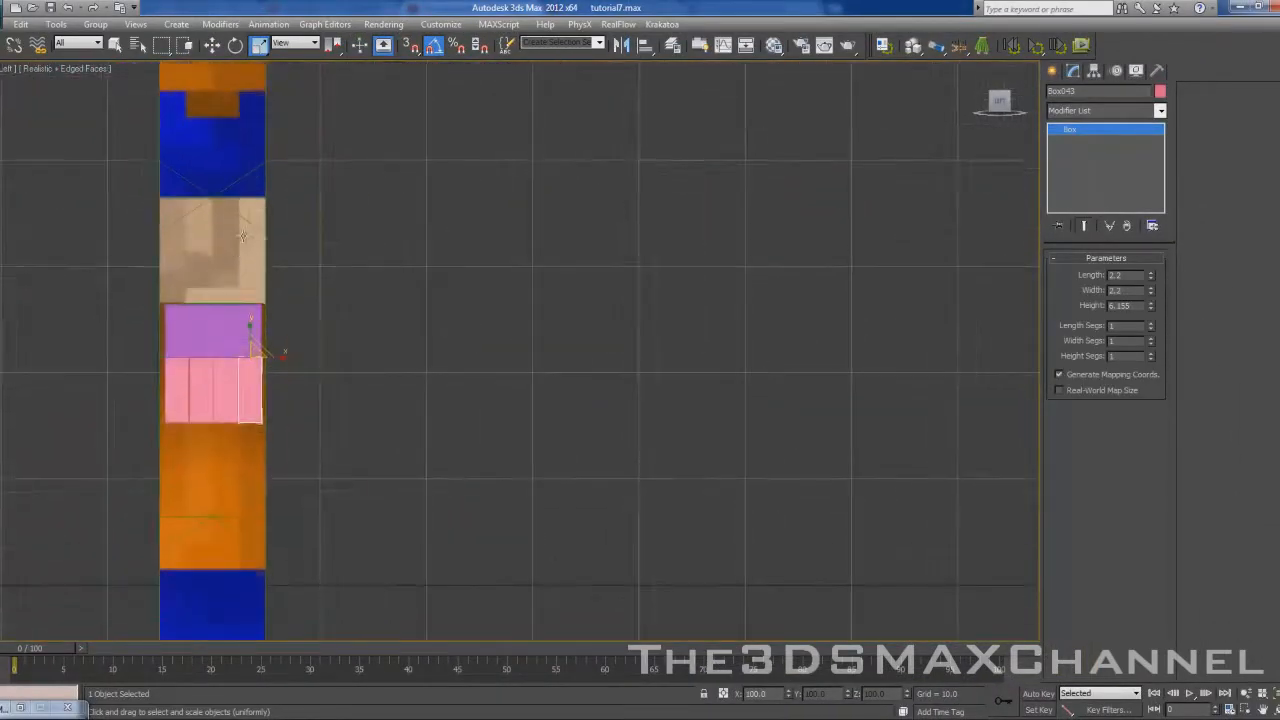
scroll(503, 271, "up", 3)
key("w")
left_click_drag(501, 139, 496, 139)
- Nudge the second and third finger boxes toward the front one to narrow the gaps between them
left_click(373, 198)
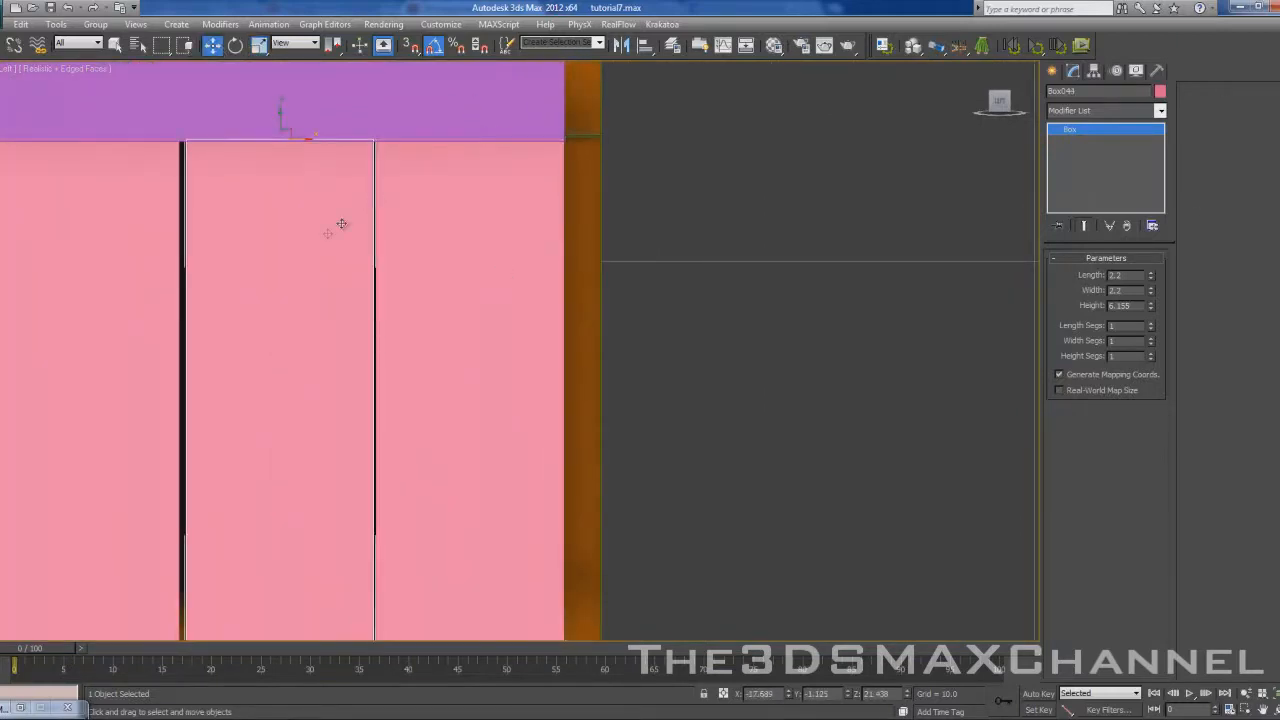
scroll(386, 240, "up", 3)
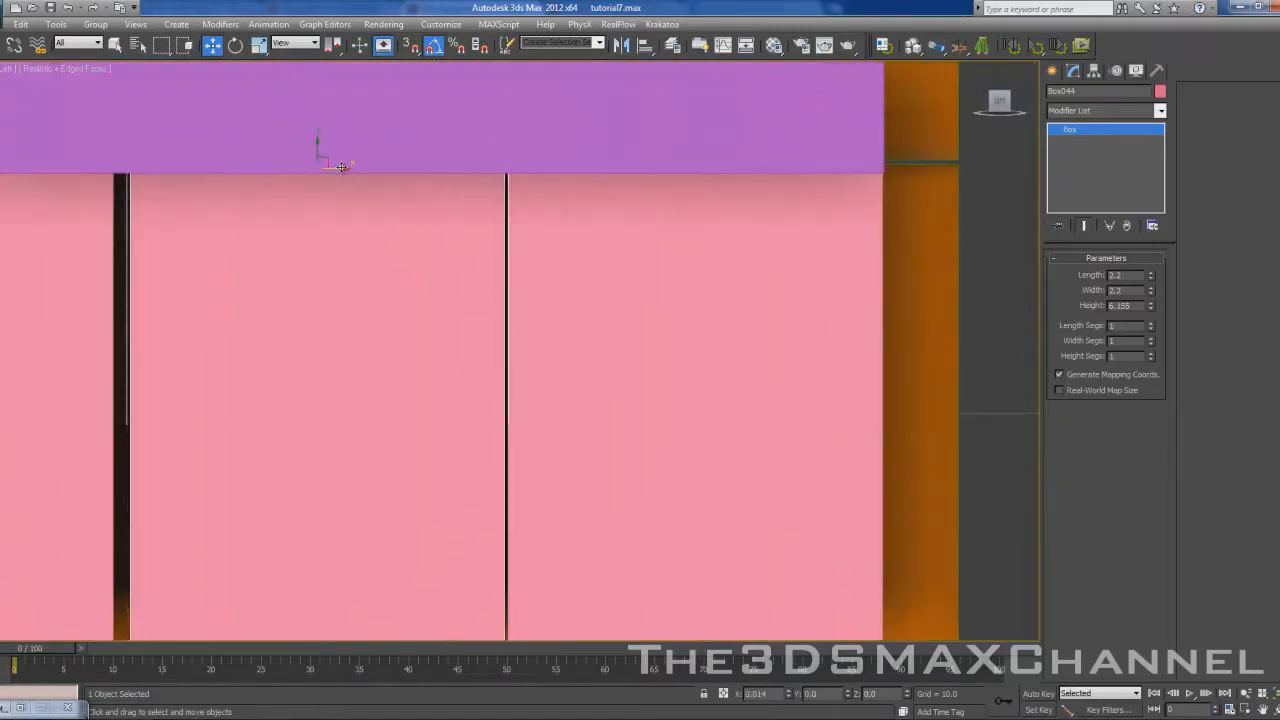
middle_click_drag(343, 163, 498, 164)
left_click(336, 200)
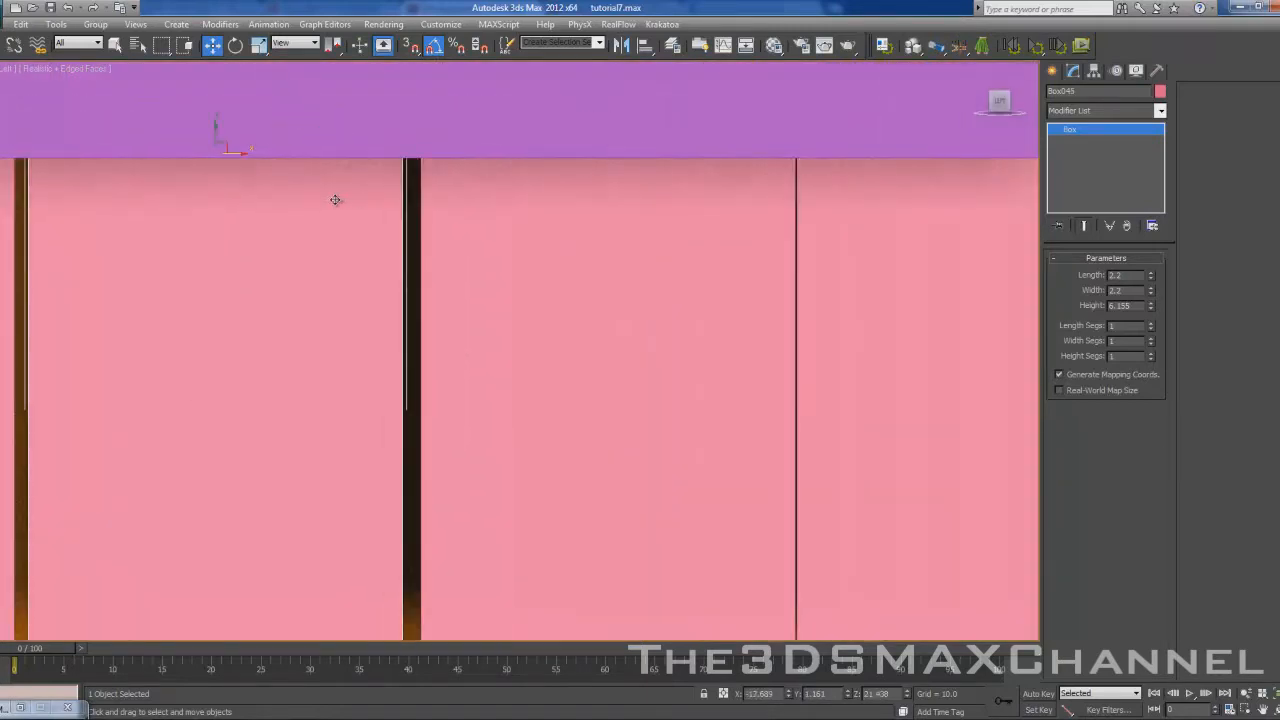
left_click_drag(240, 153, 255, 154)
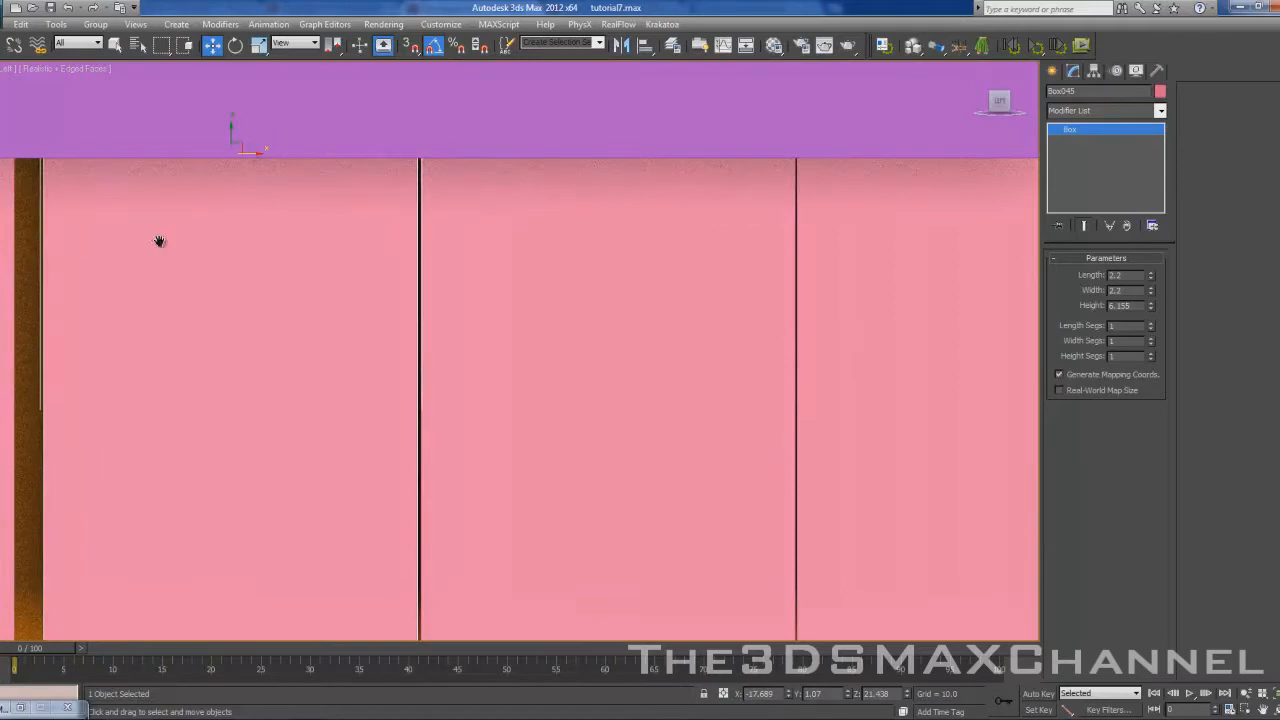
- Nudge the rearmost finger box forward and the third finger box back toward it to balance their spacing
middle_click_drag(160, 243, 572, 195)
left_click(275, 198)
left_click_drag(267, 106, 277, 106)
left_click(513, 158)
left_click_drag(676, 106, 660, 106)
middle_click_drag(768, 172, 586, 157)
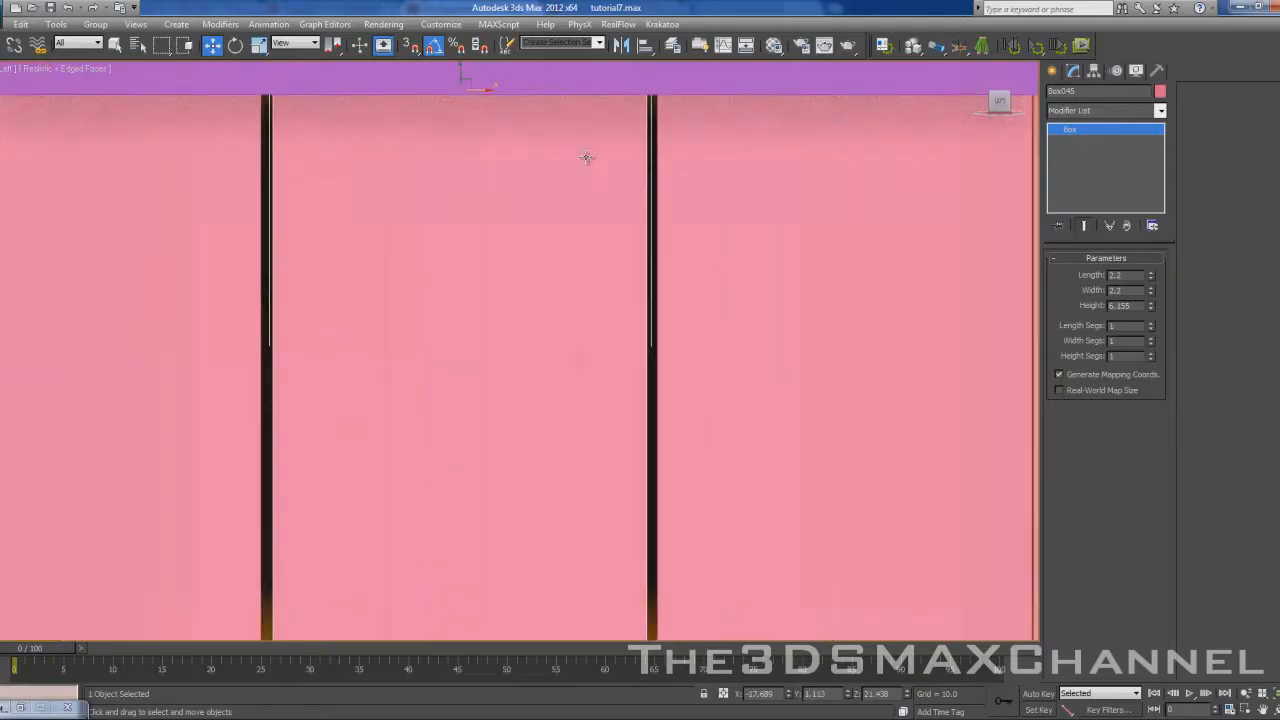
- Fine-tune the positions of the two middle finger boxes so the gaps along the row are even
scroll(586, 157, "down", 3)
left_click(688, 280)
scroll(674, 264, "up", 3)
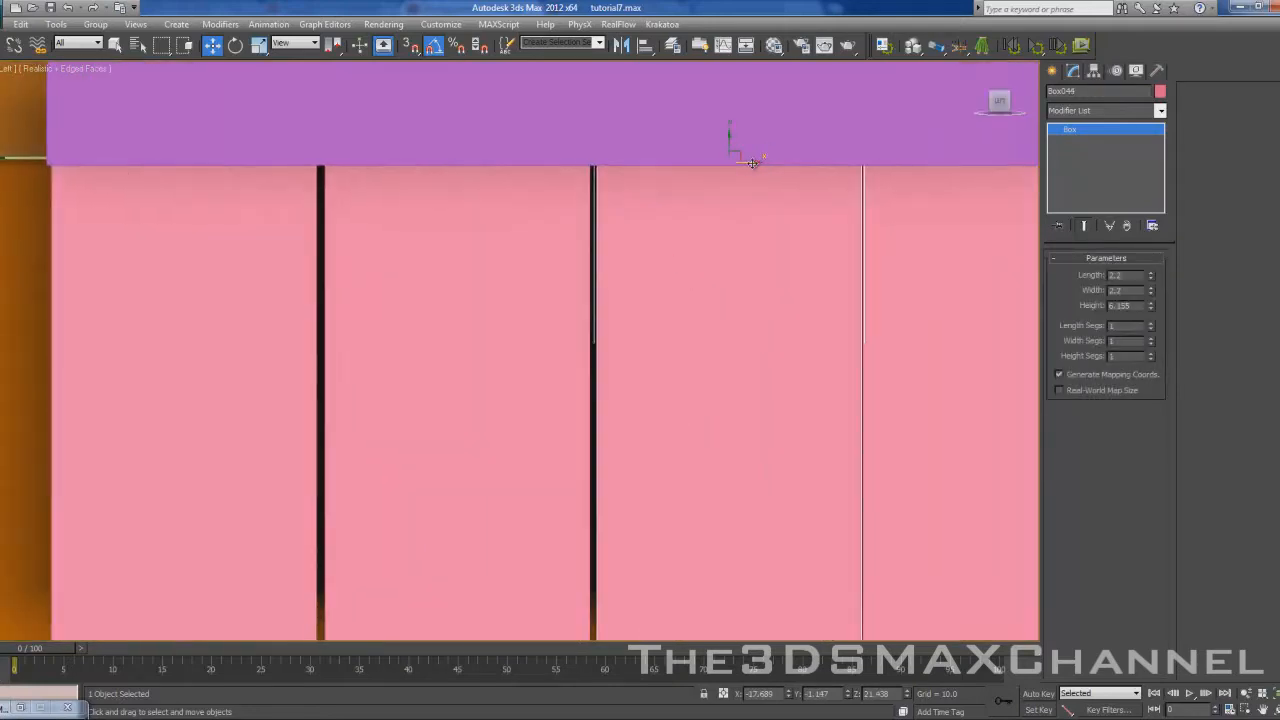
left_click_drag(751, 163, 749, 163)
middle_click_drag(748, 181, 731, 170)
left_click(414, 209)
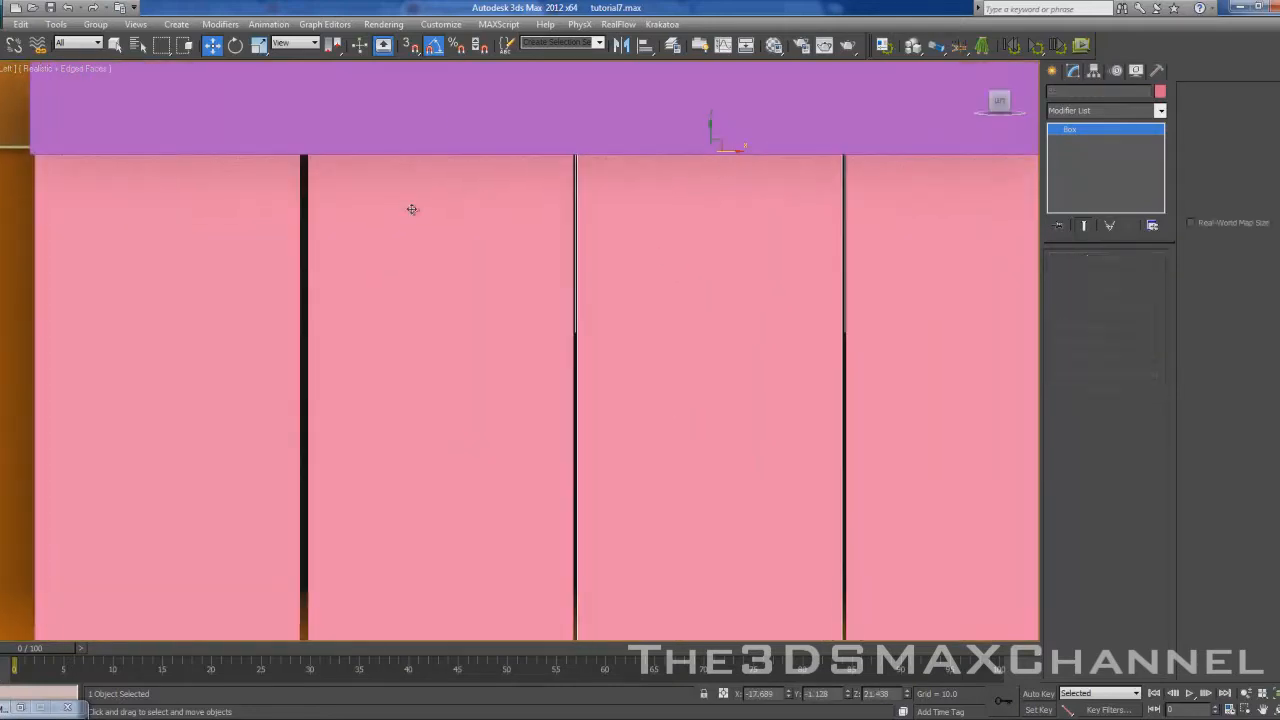
left_click_drag(454, 153, 450, 153)
middle_click_drag(655, 231, 651, 231)
- Deselect the finger boxes and return to the Perspective view of the hand
scroll(825, 246, "down", 3)
left_click(825, 246)
middle_click_drag(795, 243, 760, 197)
key("p")
scroll(752, 213, "down", 6)
scroll(614, 234, "down", 3)
scroll(760, 197, "up", 3)
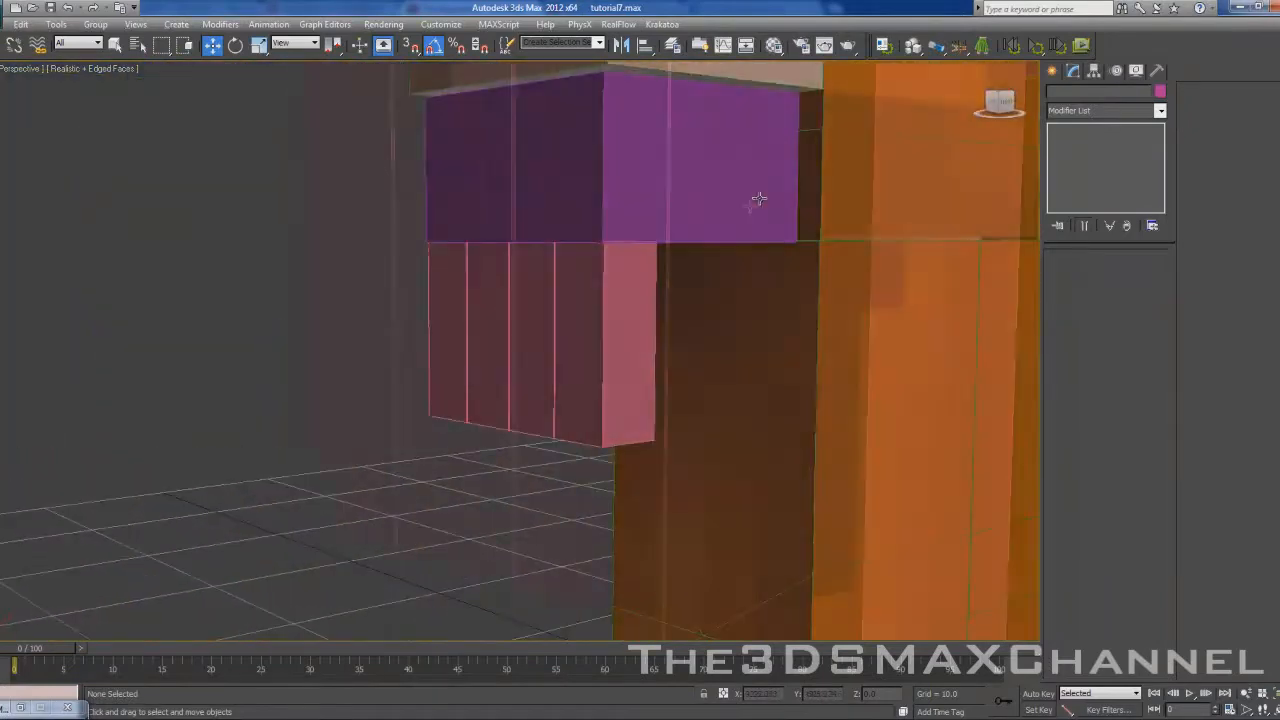
scroll(614, 220, "up", 4)
scroll(584, 208, "down", 4)
- Set the front finger box's height to 6.0
left_click(467, 309)
middle_click_drag(460, 303, 526, 261, "alt")
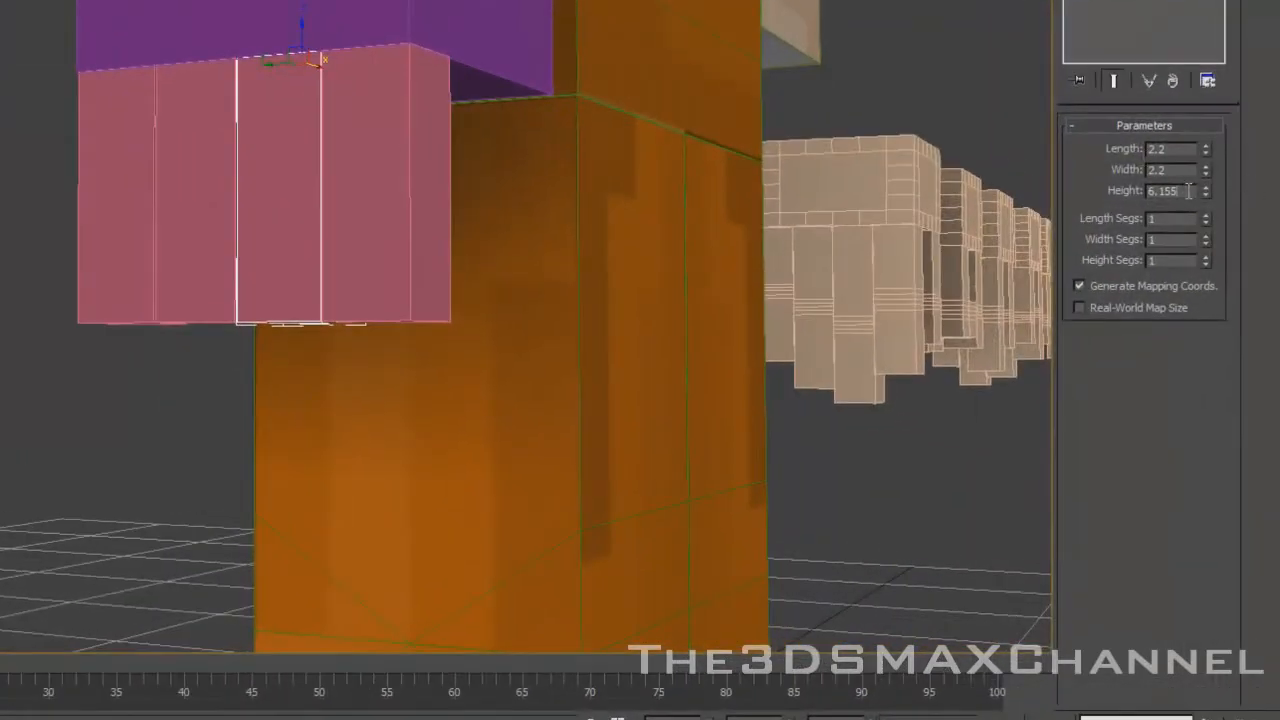
left_click(366, 162)
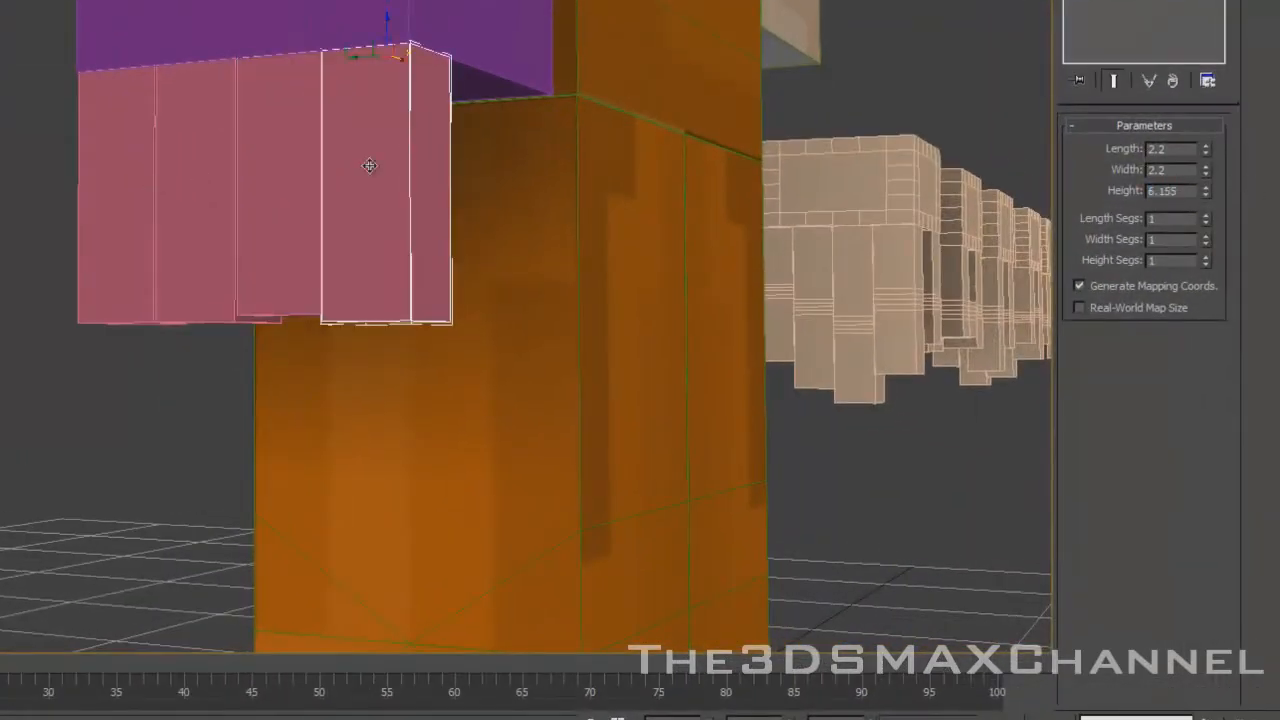
key("BackSpace")
key("BackSpace")
key("BackSpace")
key("Return")
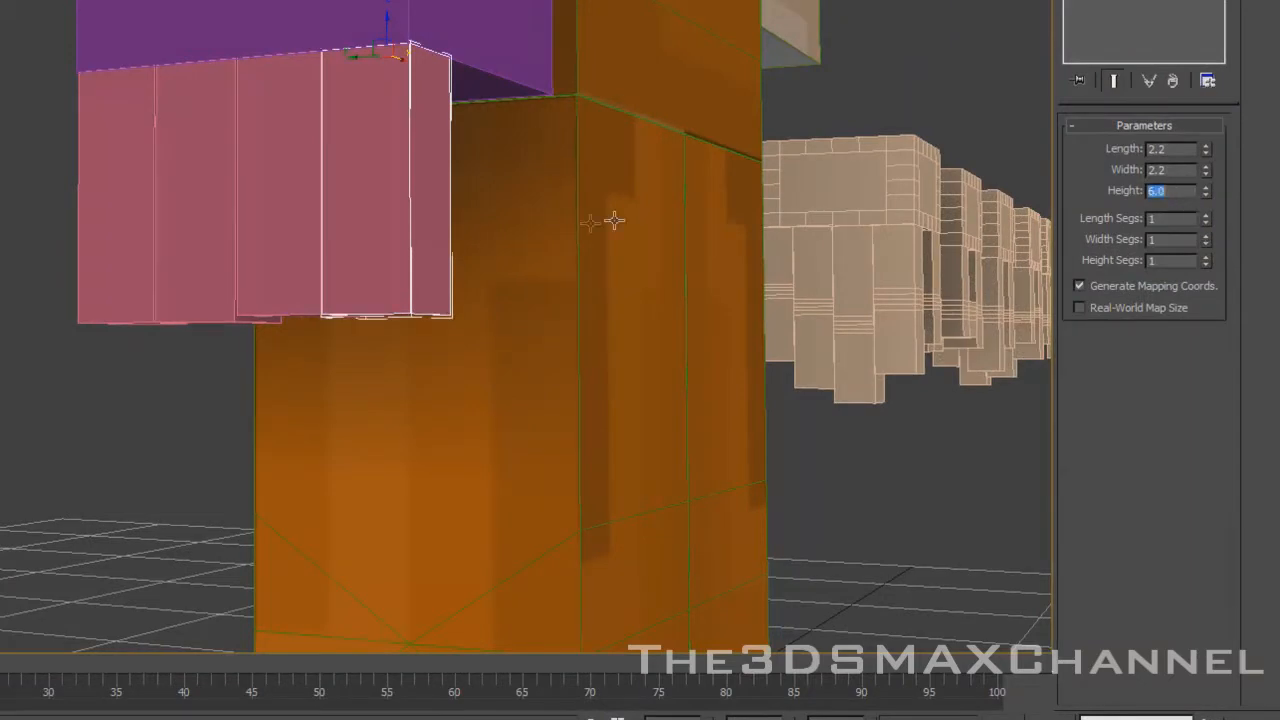
- Set the second finger box's height to 7
left_click(271, 219)
left_click_drag(1205, 196, 1207, 157)
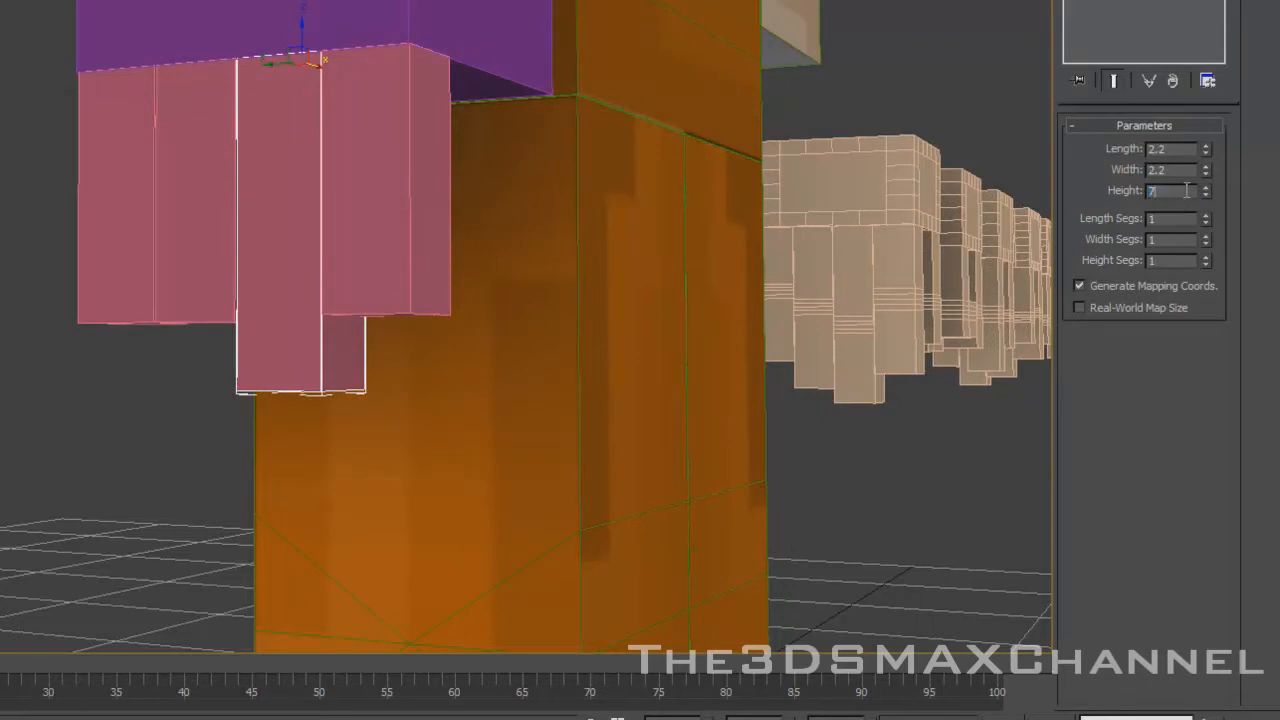
key("Return")
- Set the third finger box's height to 6.5 and the rearmost finger box's height to 5.0
left_click(171, 253)
left_click(1188, 193)
type("6.15")
key("Return")
left_click(118, 268)
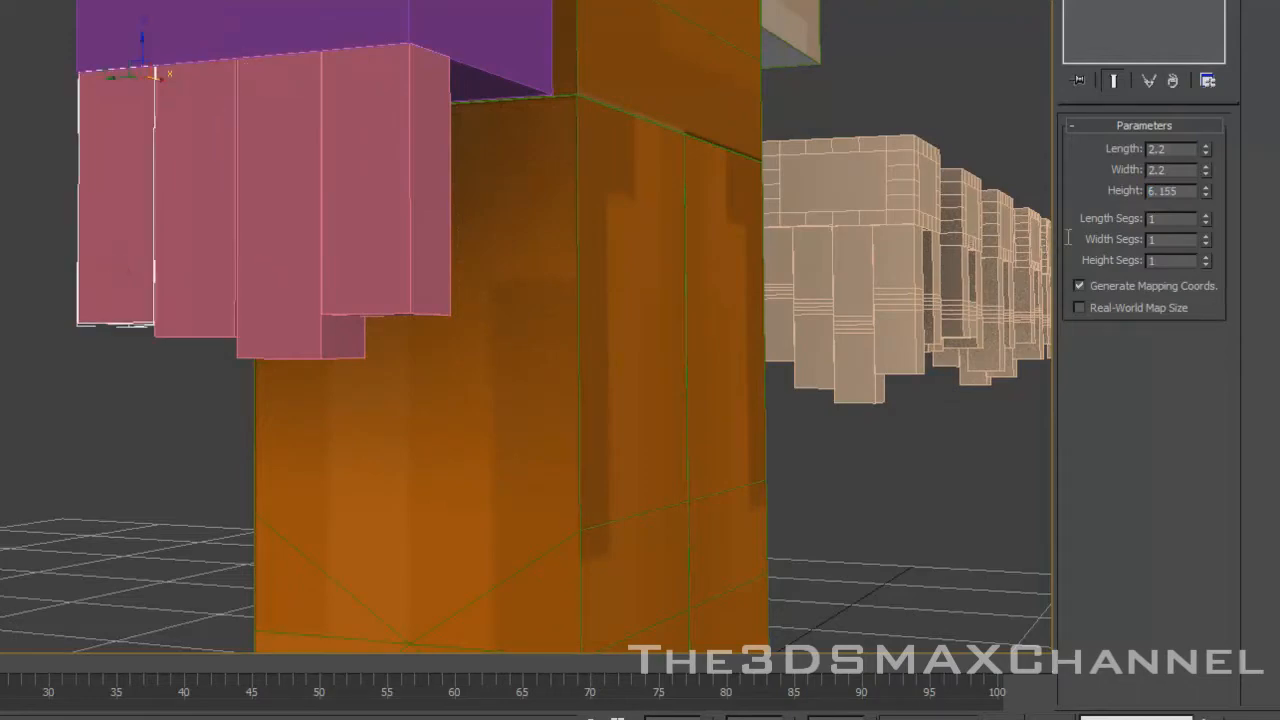
left_click_drag(1205, 197, 1199, 207)
key("Return")
- Compare the fingers with the reference hands and lengthen the front finger box to a height of about 7
left_click(862, 426)
middle_click_drag(862, 426, 778, 358, "alt")
scroll(814, 366, "down", 2)
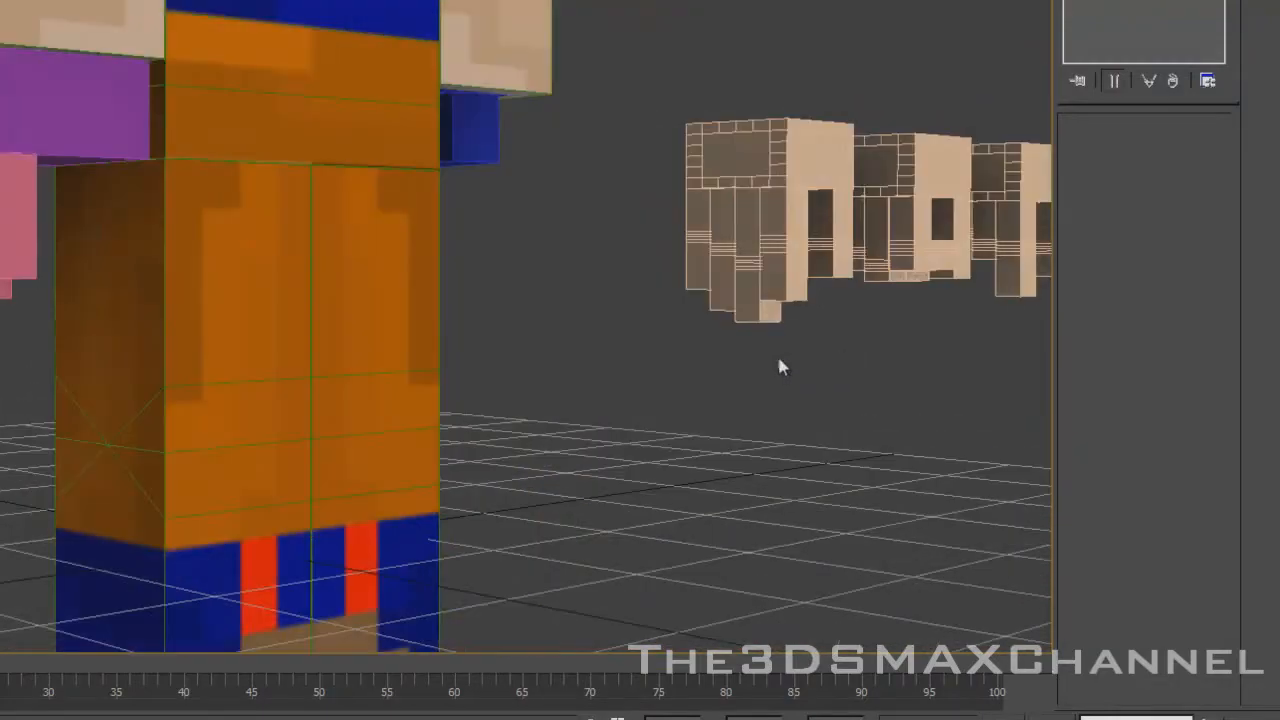
middle_click_drag(704, 370, 623, 374, "alt")
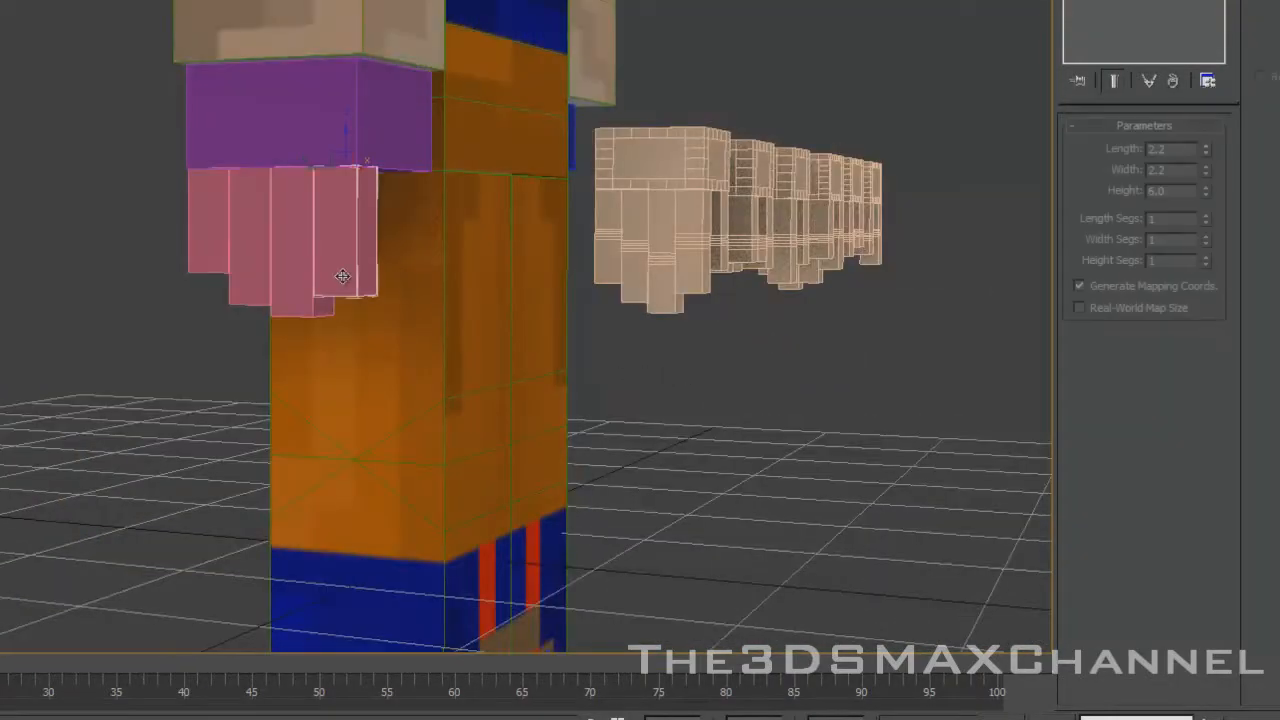
left_click(342, 276)
scroll(506, 289, "up", 3)
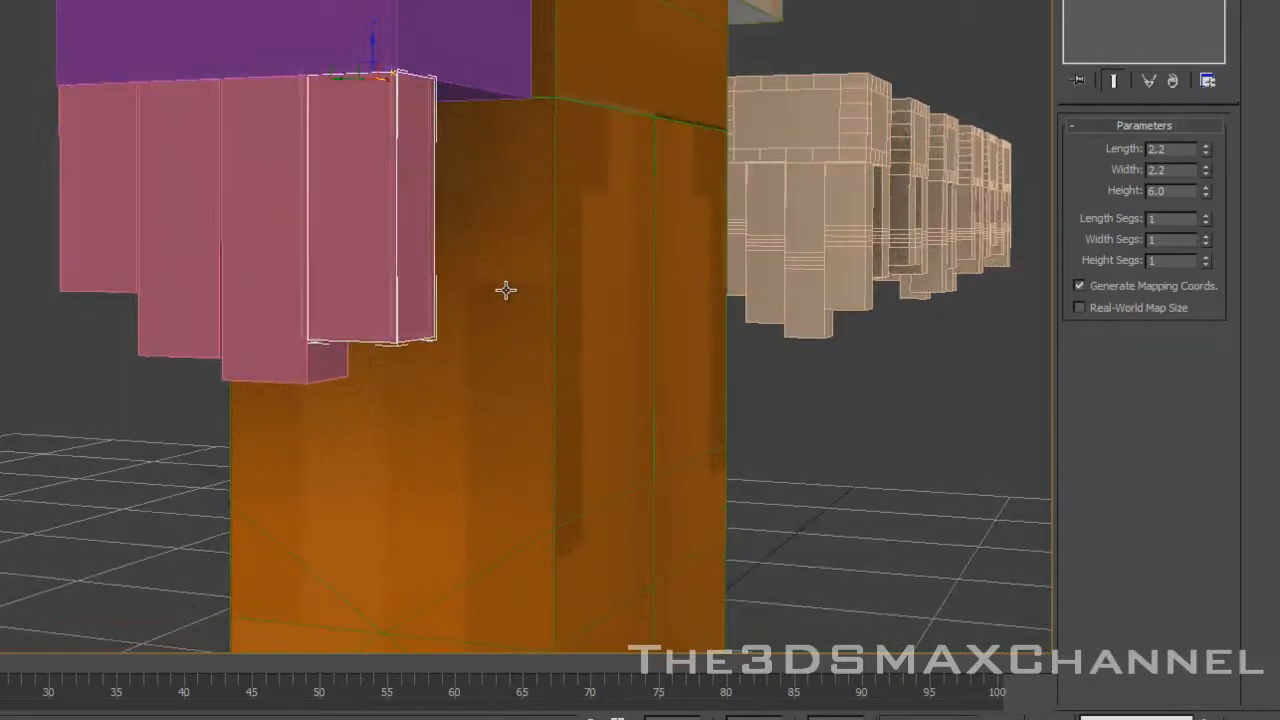
left_click_drag(1209, 198, 1203, 182)
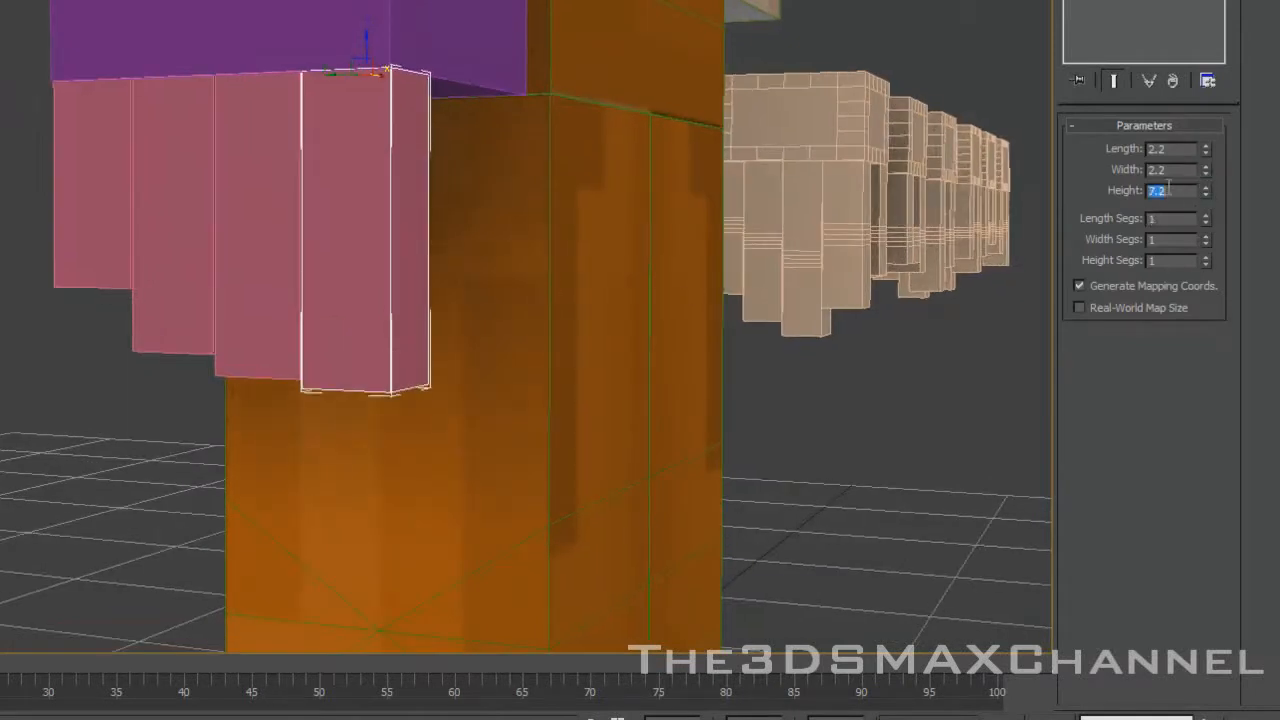
key("Return")
- Set the second finger box's height to 8
left_click(280, 278)
type("8")
key("Return")
- Set the third finger box's height to 7.0
left_click(191, 271)
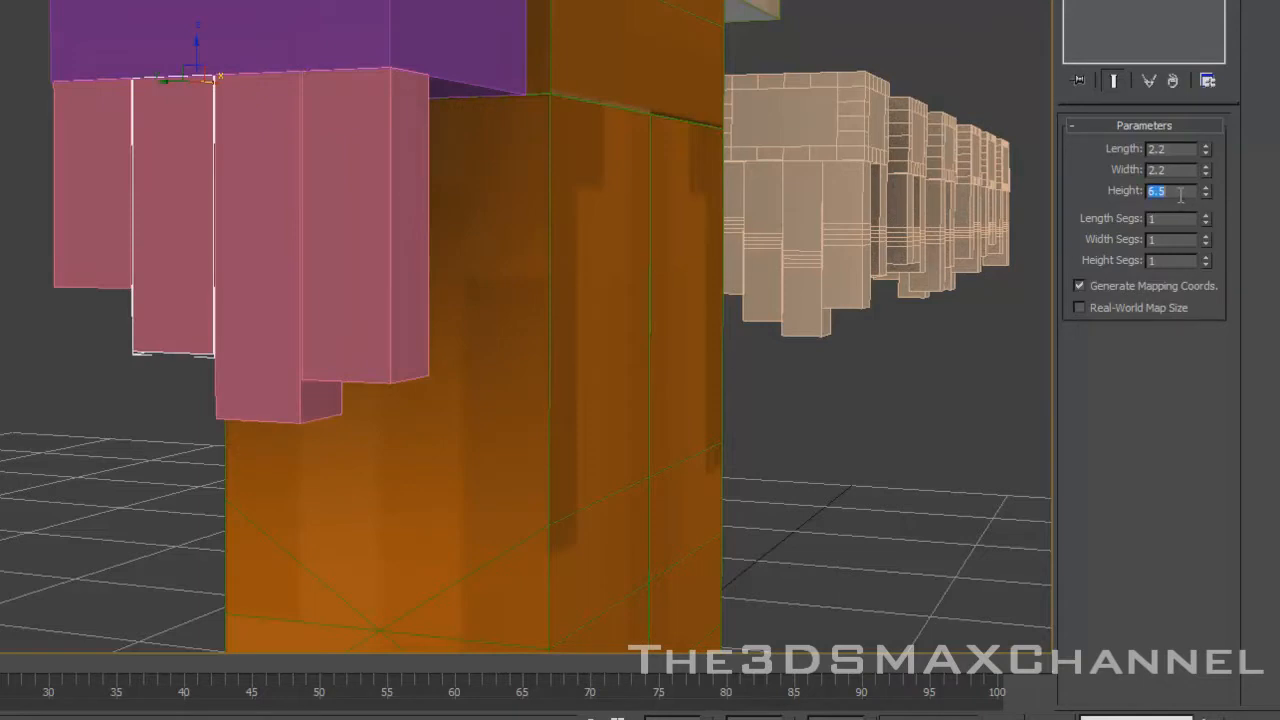
left_click(1180, 194)
type("68")
key("Return")
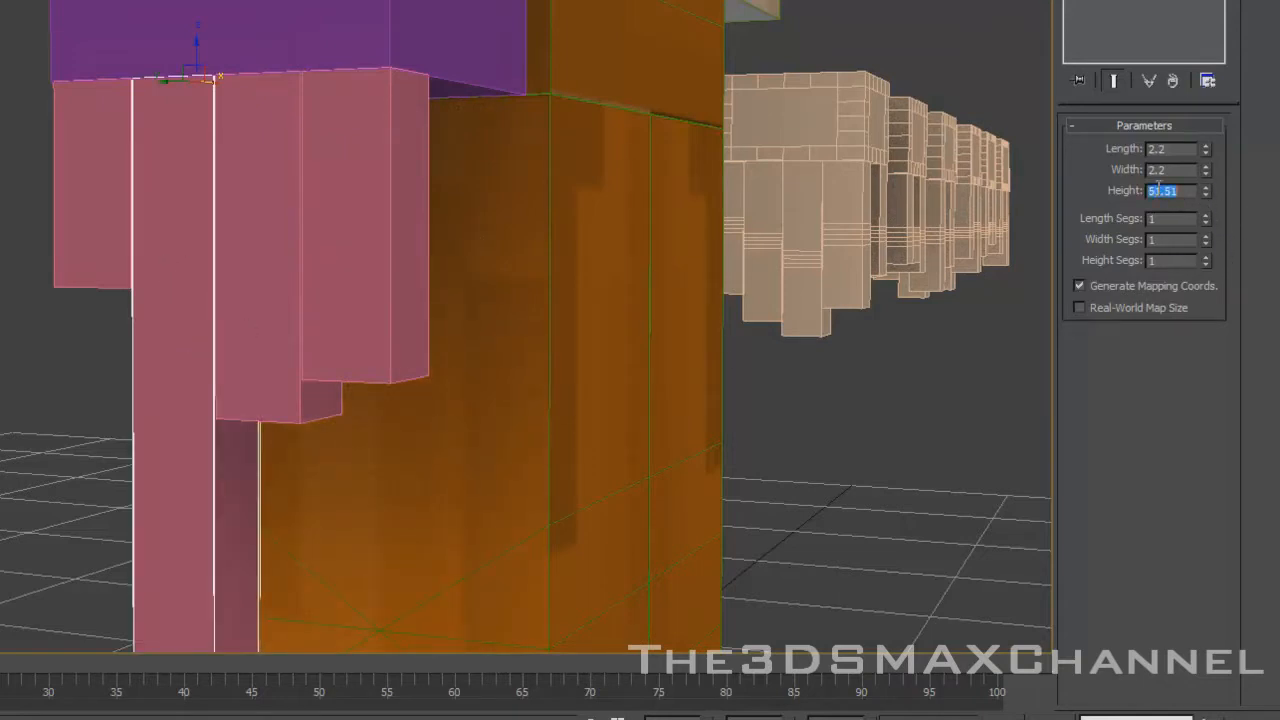
type("6.8")
key("Return")
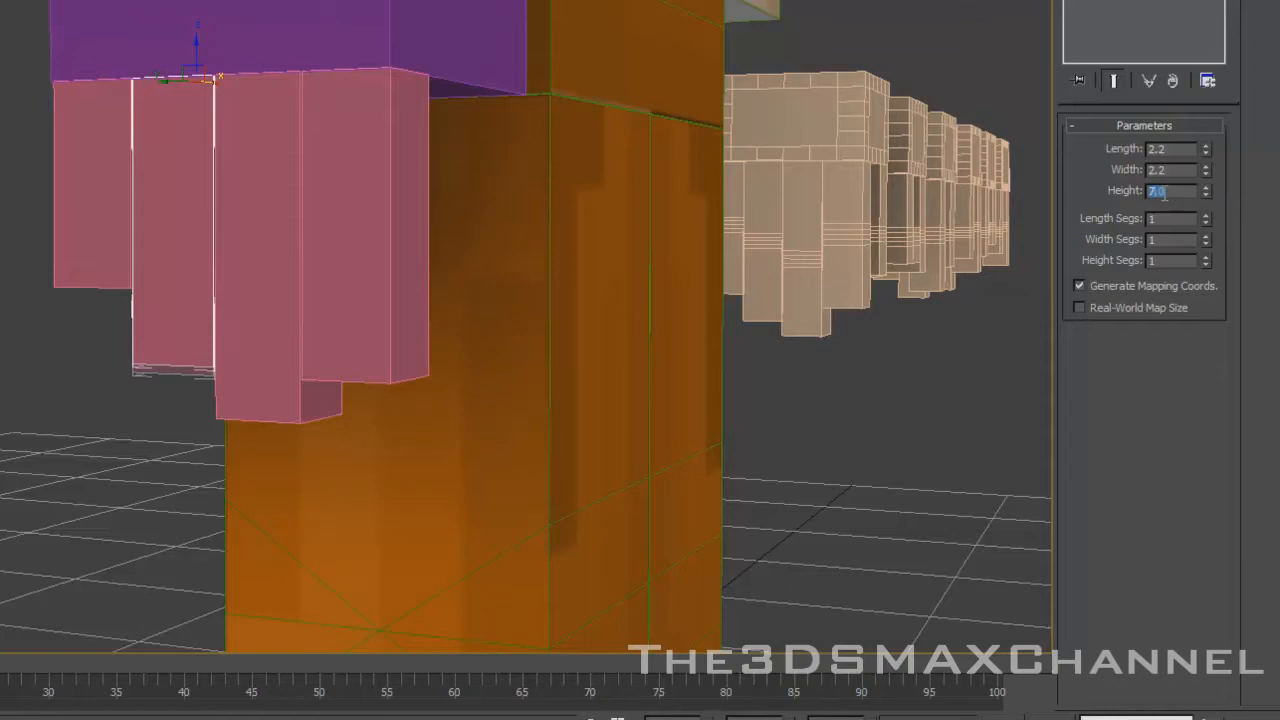
- Set the rearmost finger box's height to 5.5 and deselect it
left_click(78, 228)
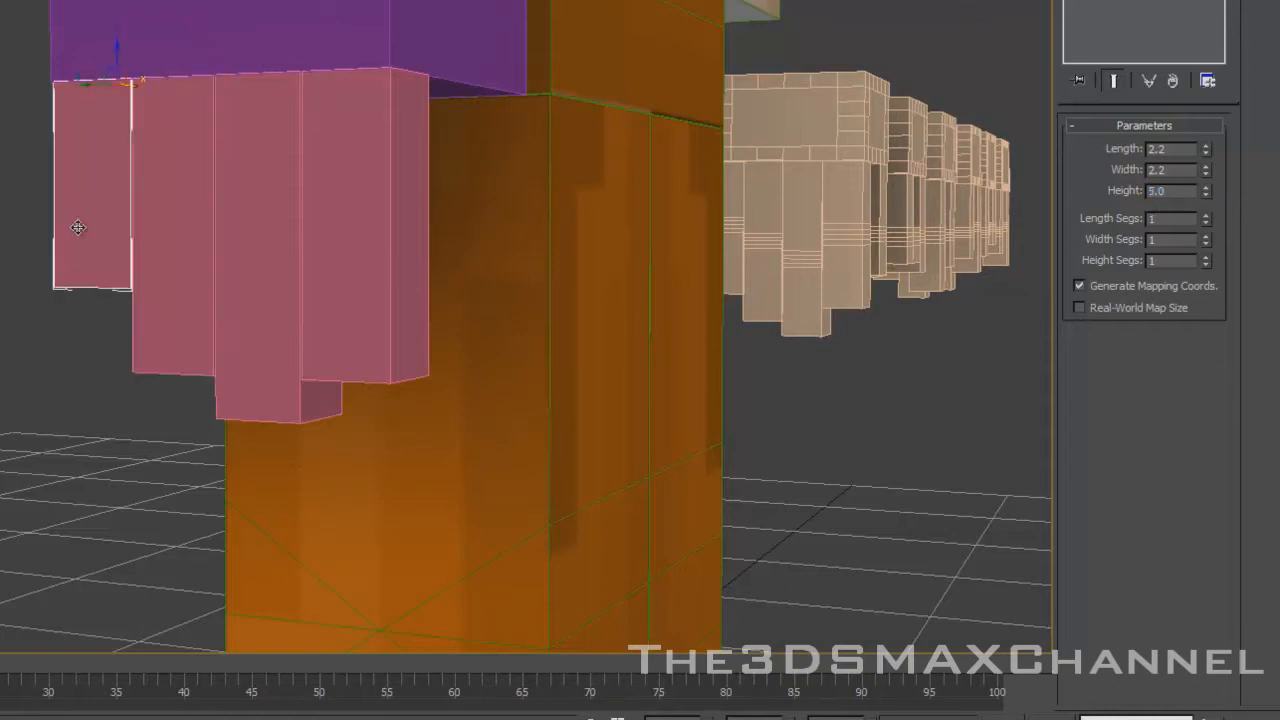
left_click_drag(1208, 192, 1207, 178)
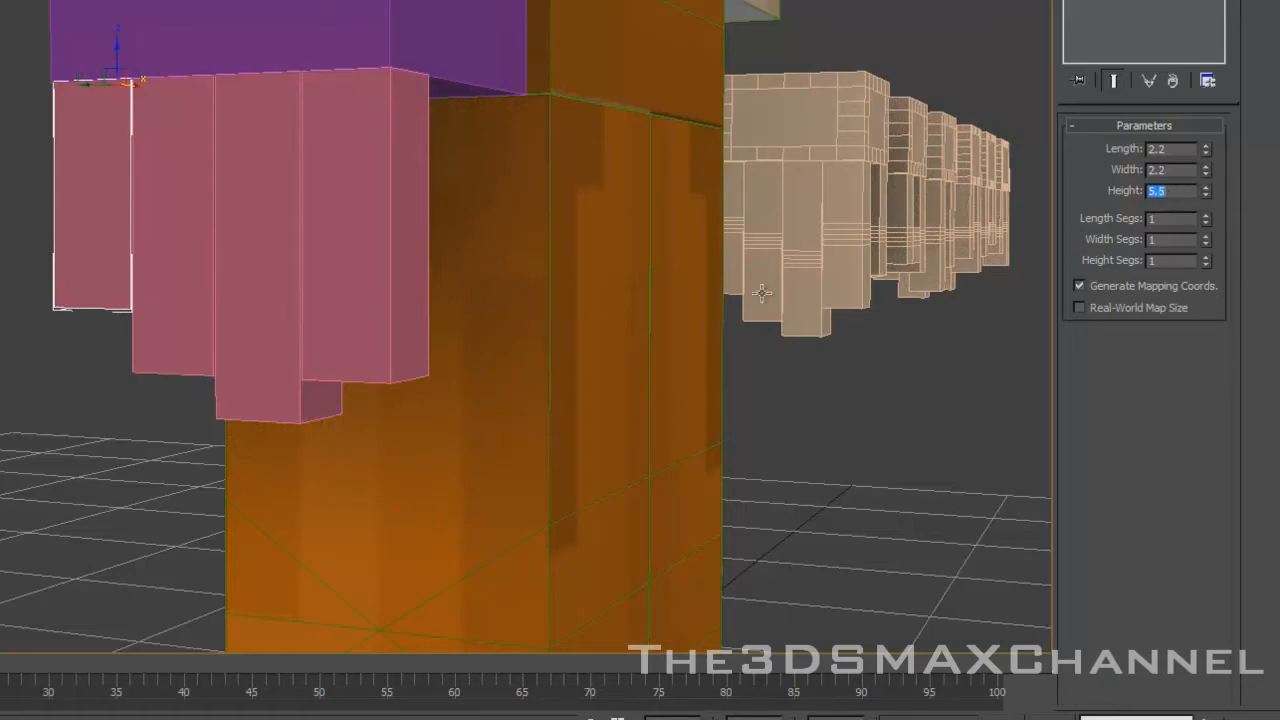
left_click(815, 406)
middle_click_drag(815, 406, 434, 323, "alt")
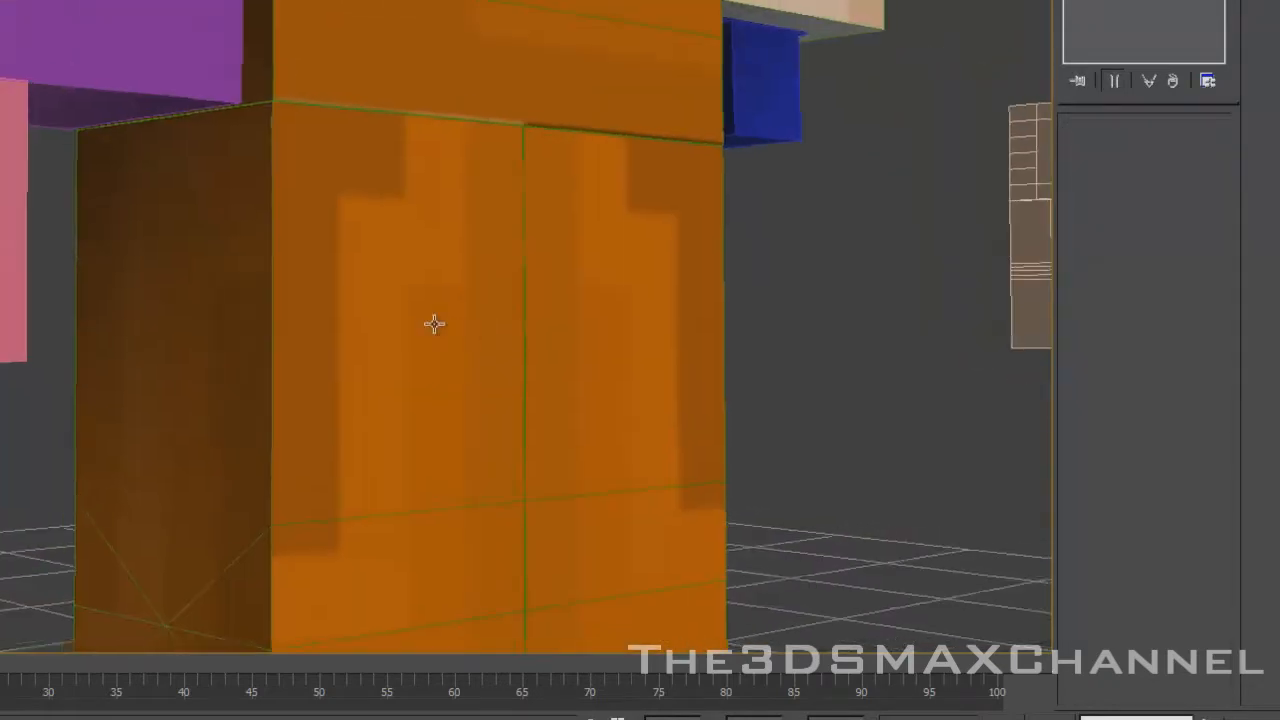
- Move the separate thumb box along X beneath the palm until its outer side is flush with the palm's inner edge
left_click(120, 160)
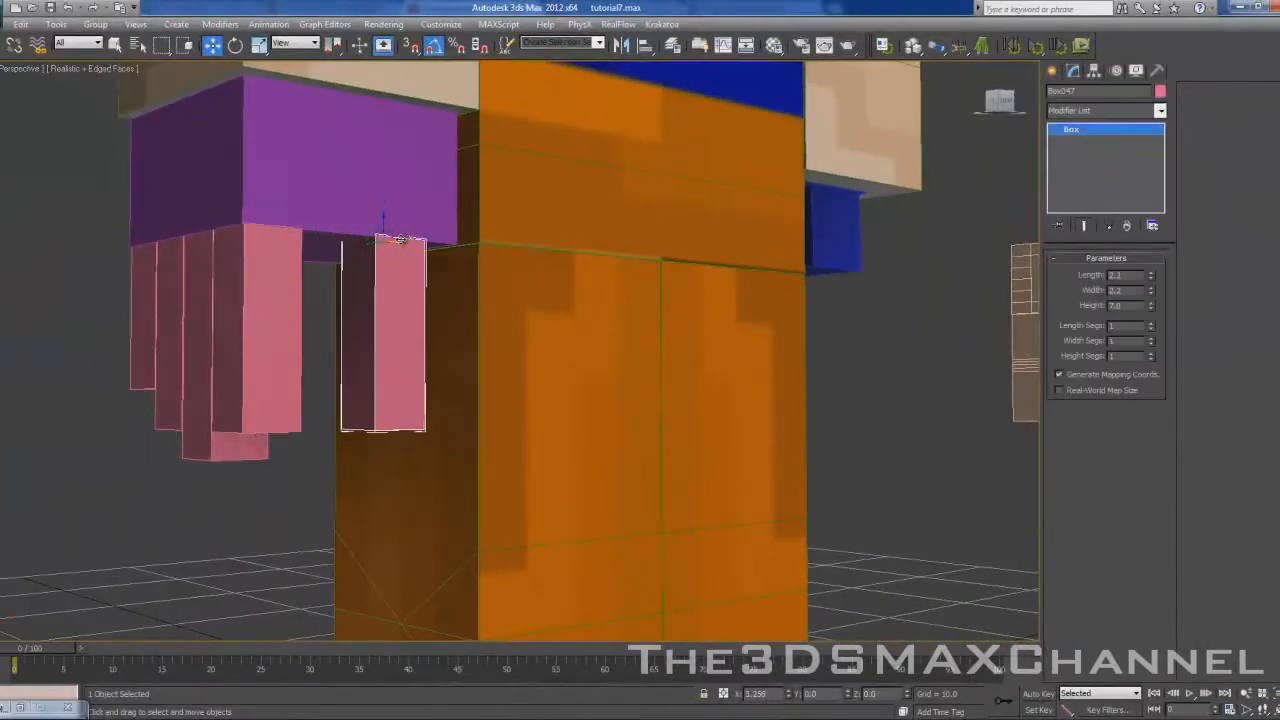
left_click_drag(399, 240, 436, 243)
key("f")
scroll(737, 413, "up", 5)
scroll(884, 490, "up", 10)
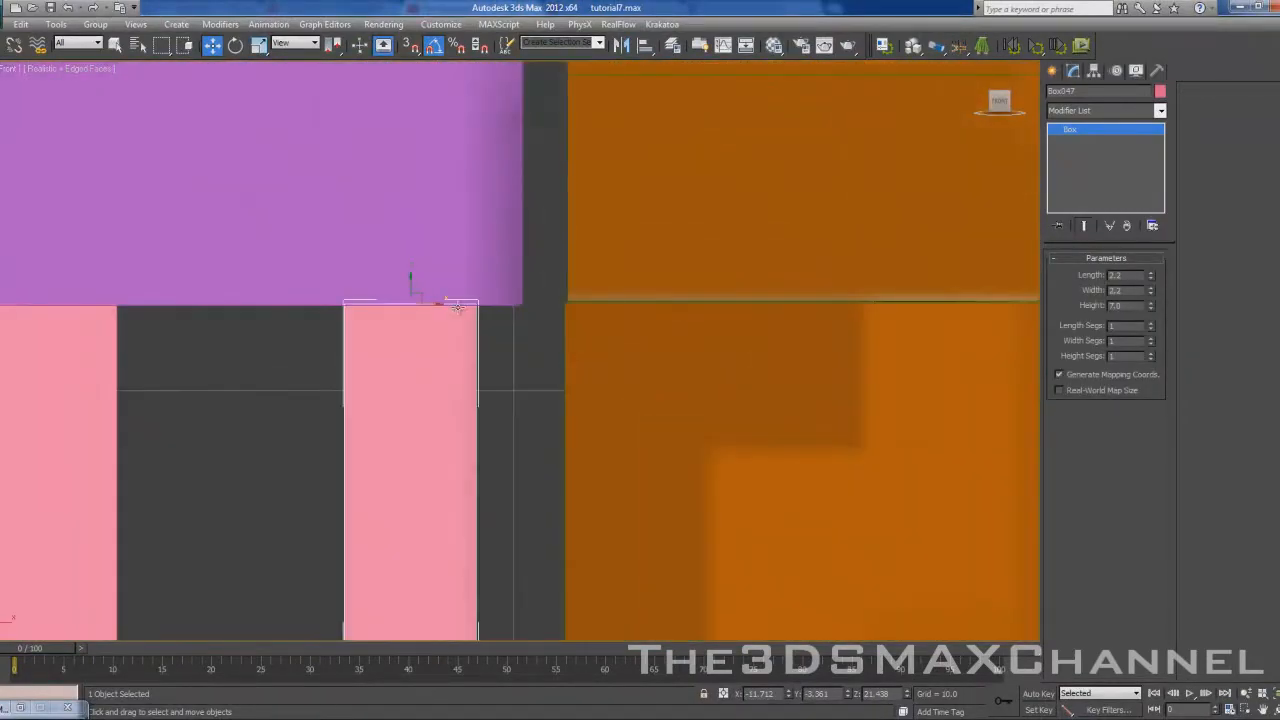
left_click_drag(457, 306, 478, 306)
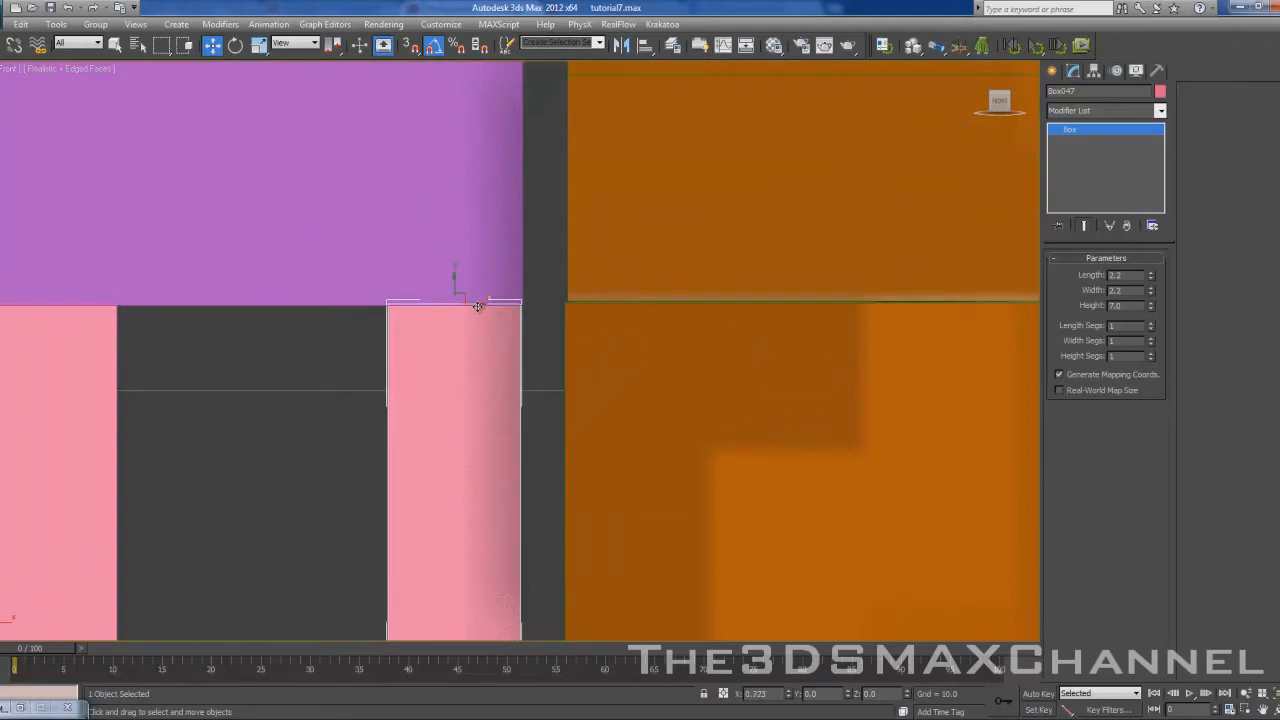
scroll(483, 307, "up", 5)
left_click_drag(217, 319, 230, 319)
scroll(435, 310, "down", 12)
scroll(435, 310, "down", 2)
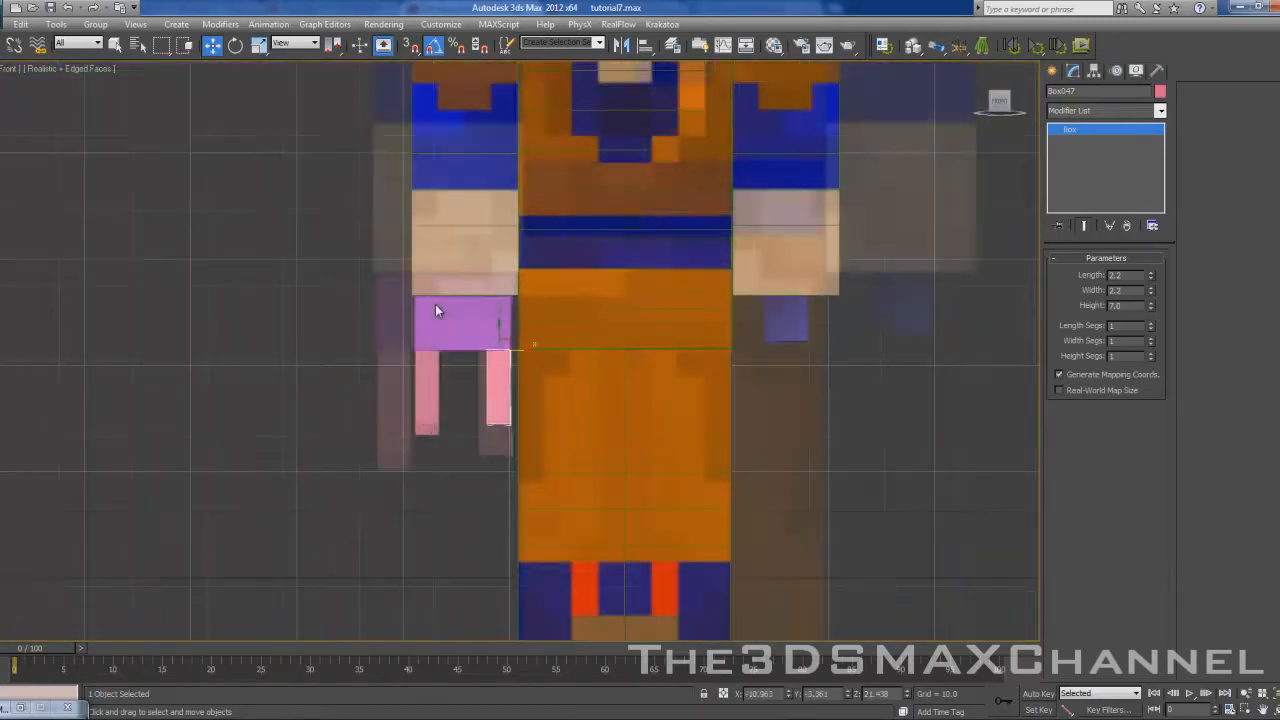
- Set the thumb box's height to 6.0 and deselect it
key("p")
scroll(488, 303, "up", 3)
middle_click_drag(487, 303, 350, 305, "alt")
scroll(453, 296, "up", 2)
scroll(350, 305, "up", 3)
scroll(260, 320, "down", 3)
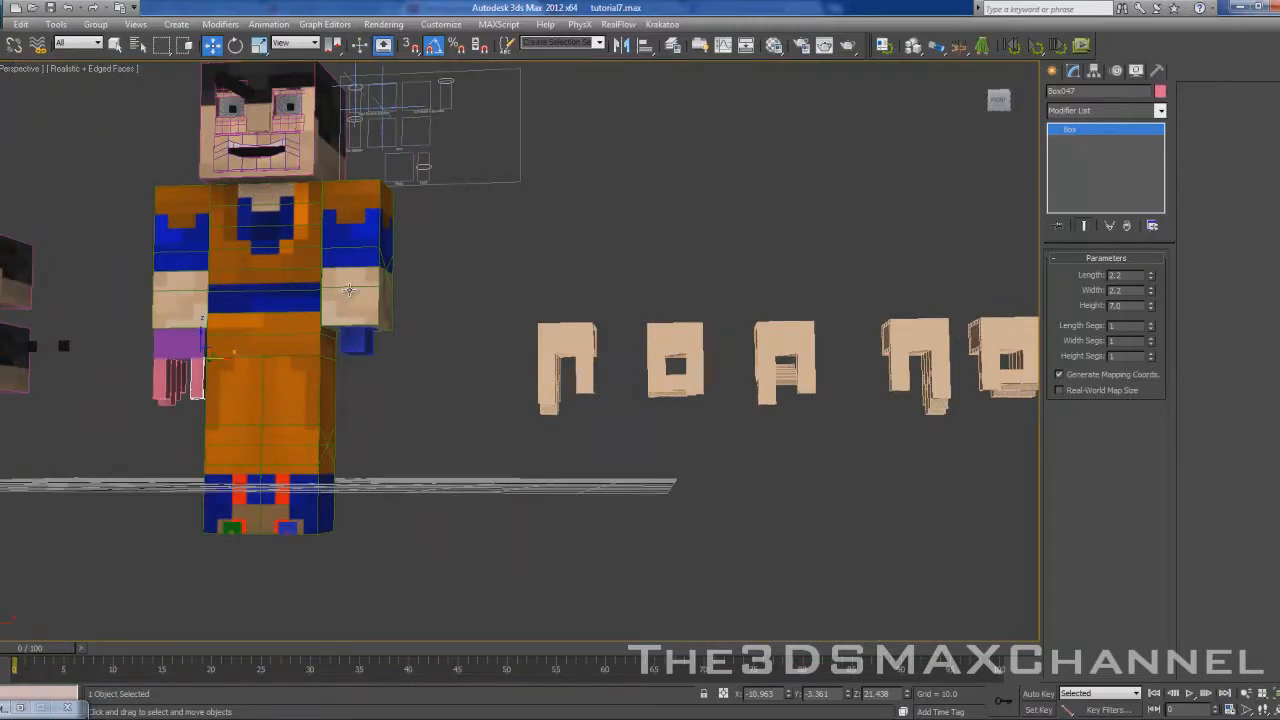
scroll(349, 290, "up", 8)
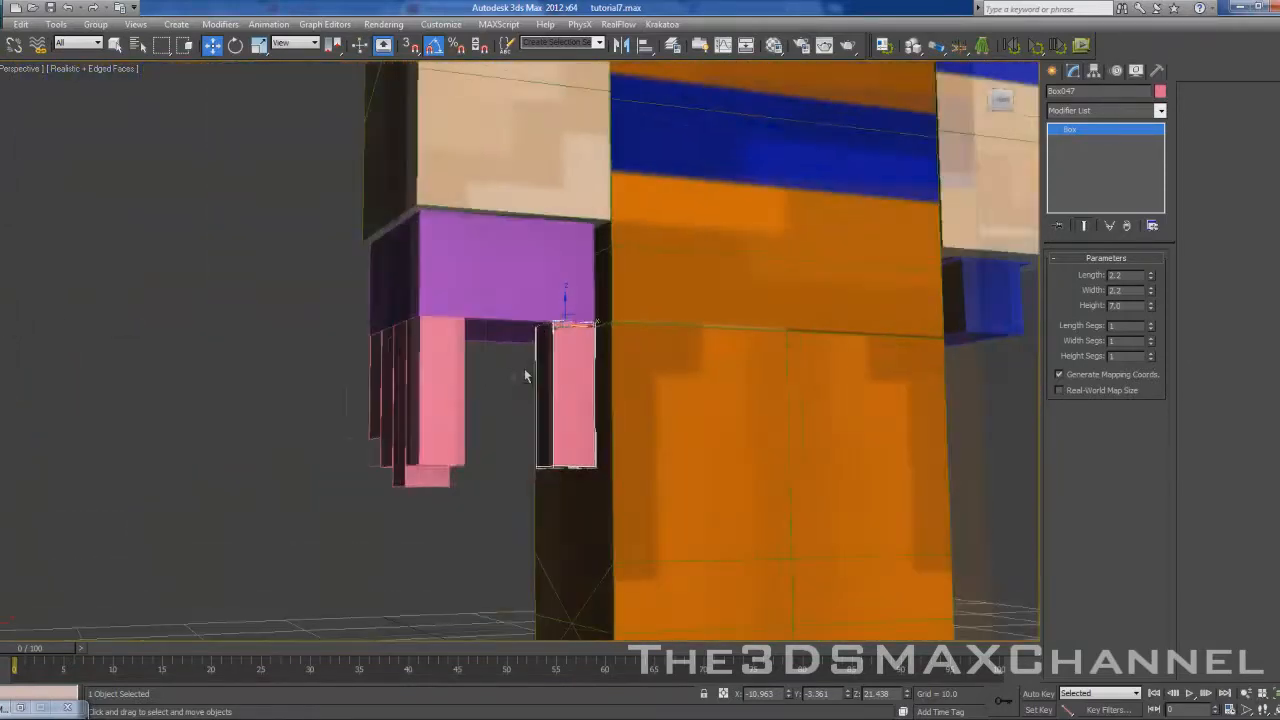
middle_click_drag(524, 375, 475, 361, "alt")
scroll(530, 370, "up", 6)
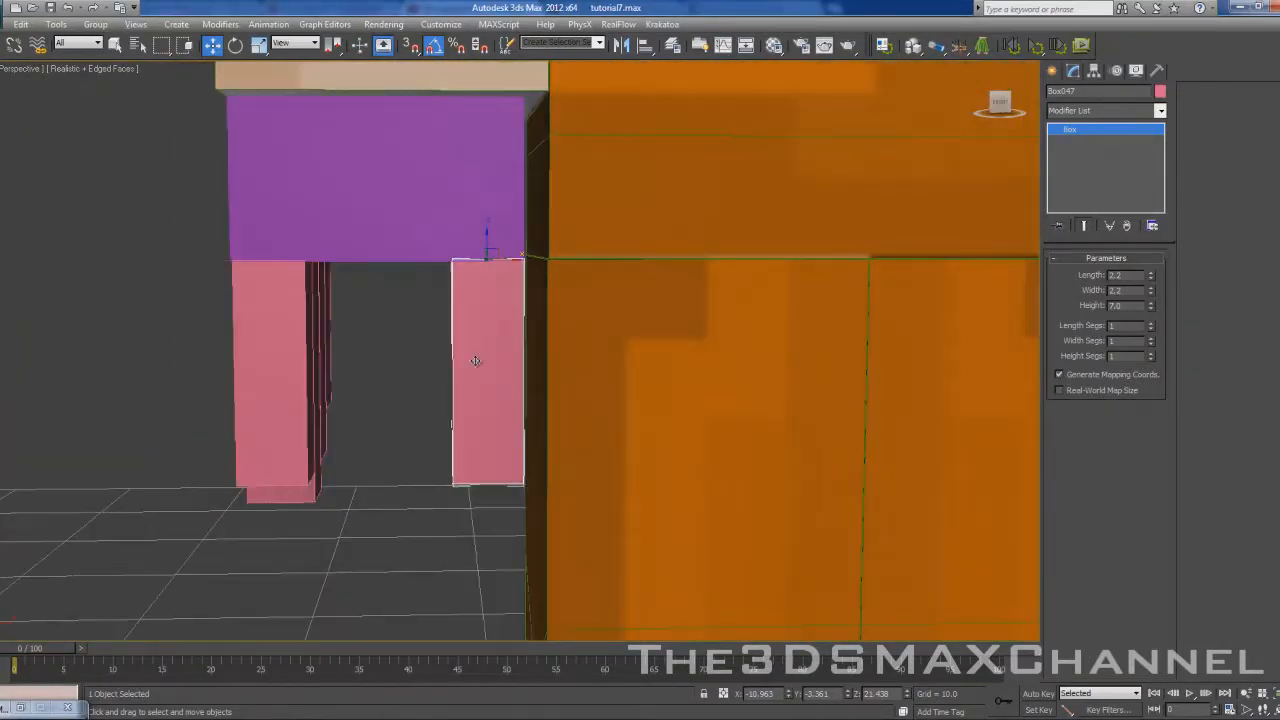
middle_click_drag(561, 365, 750, 321, "alt")
scroll(600, 350, "down", 4)
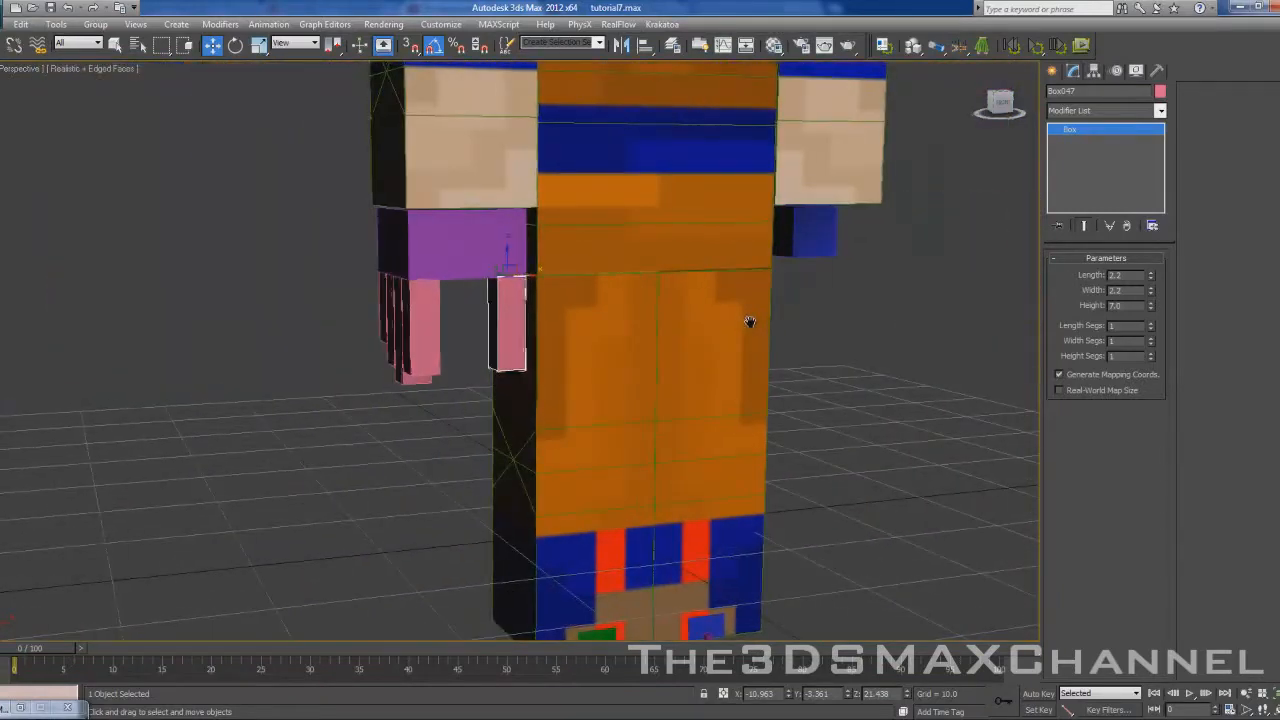
scroll(700, 345, "up", 4)
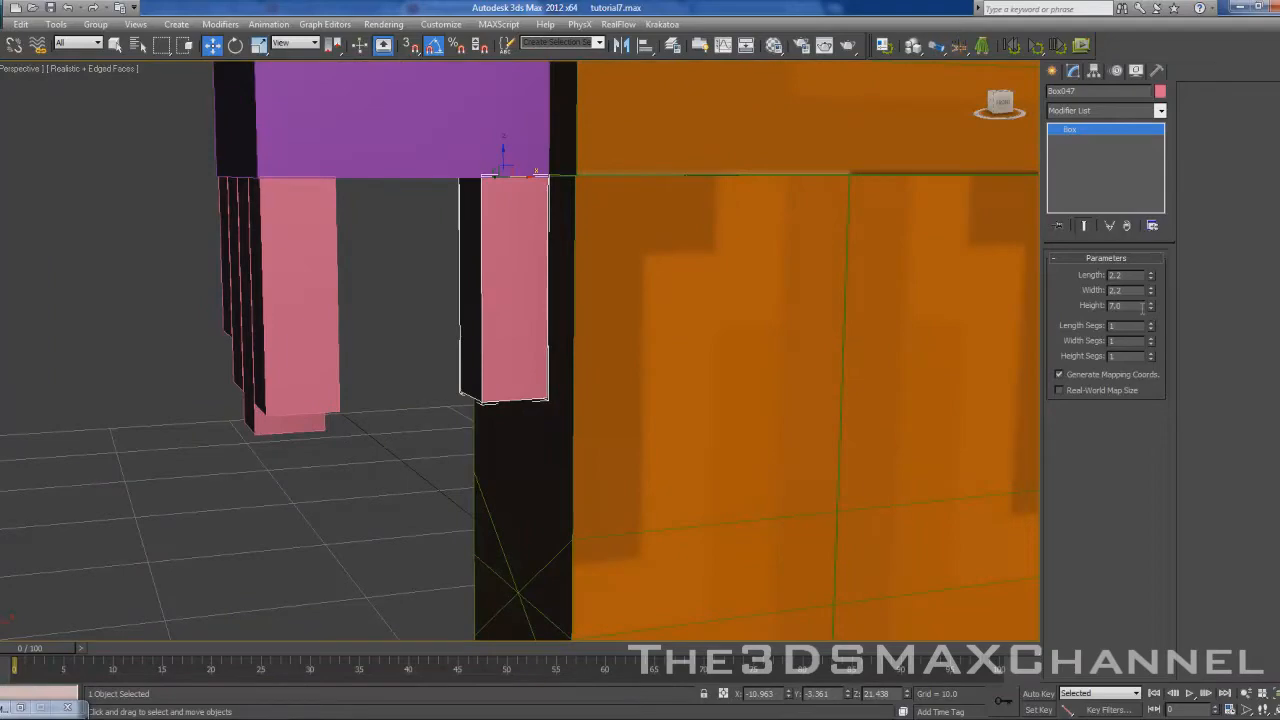
scroll(623, 400, "down", 5)
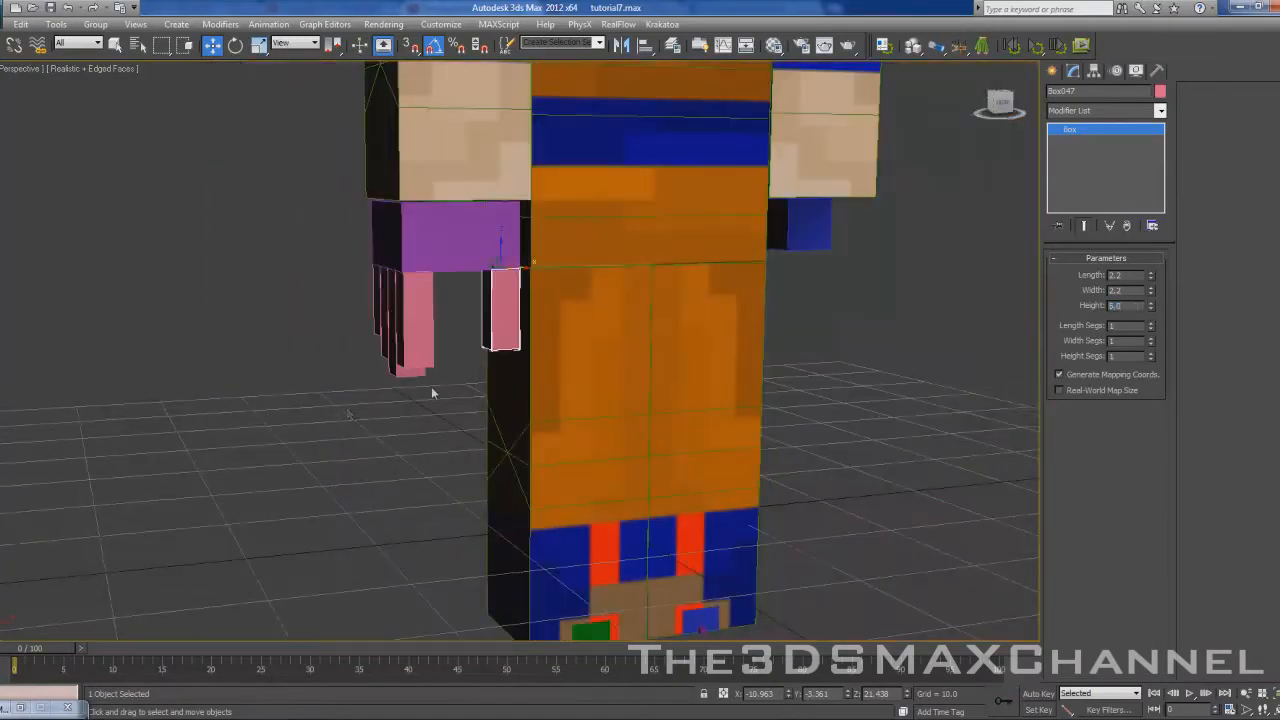
left_click(434, 376)
- Compare the thumb and finger proportions with the reference hands and check the boxes in wireframe and shaded display
middle_click_drag(436, 372, 488, 378, "alt")
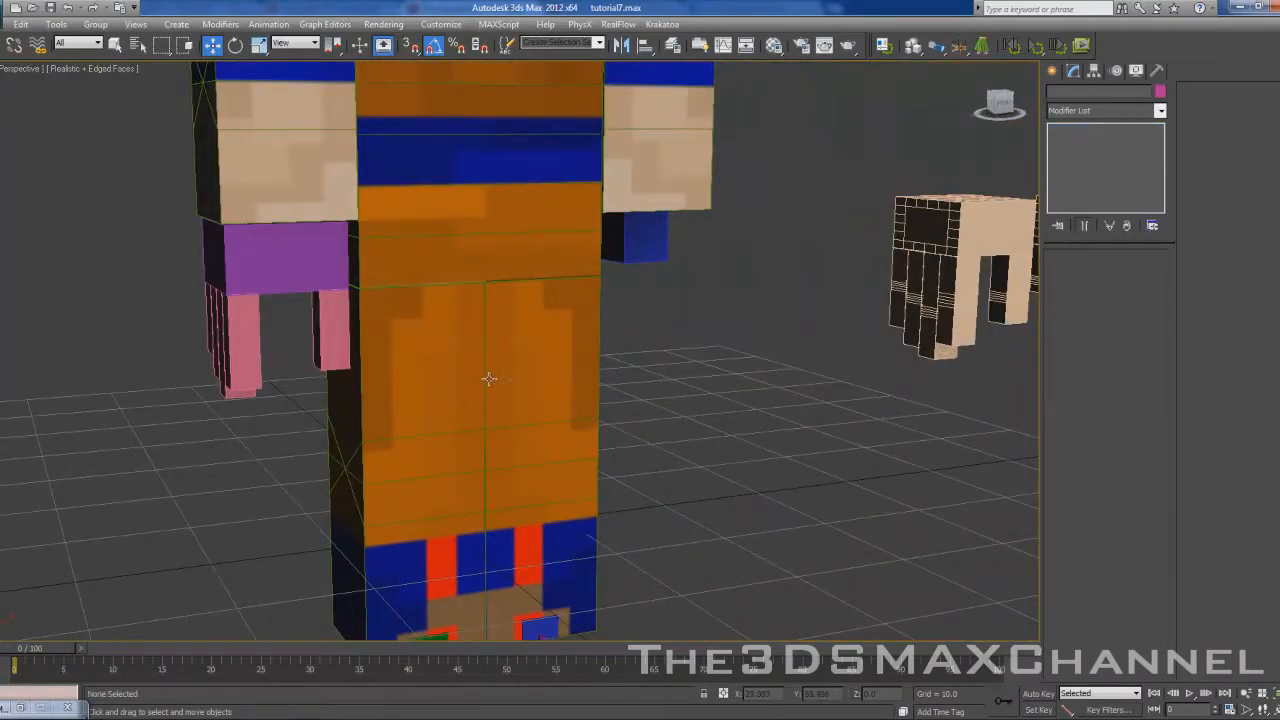
scroll(719, 340, "up", 3)
middle_click_drag(719, 340, 966, 343)
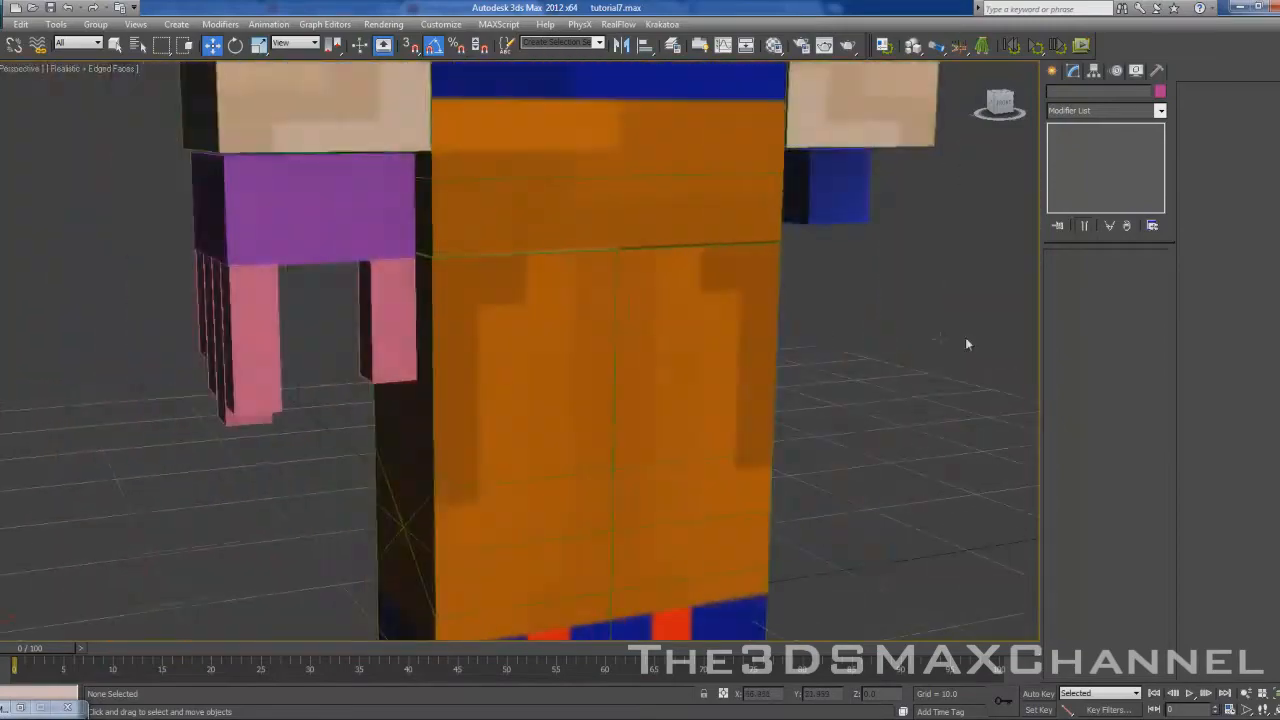
scroll(610, 338, "up", 3)
middle_click_drag(610, 338, 686, 334)
scroll(960, 338, "down", 3)
middle_click_drag(960, 338, 270, 360)
middle_click_drag(740, 295, 262, 366)
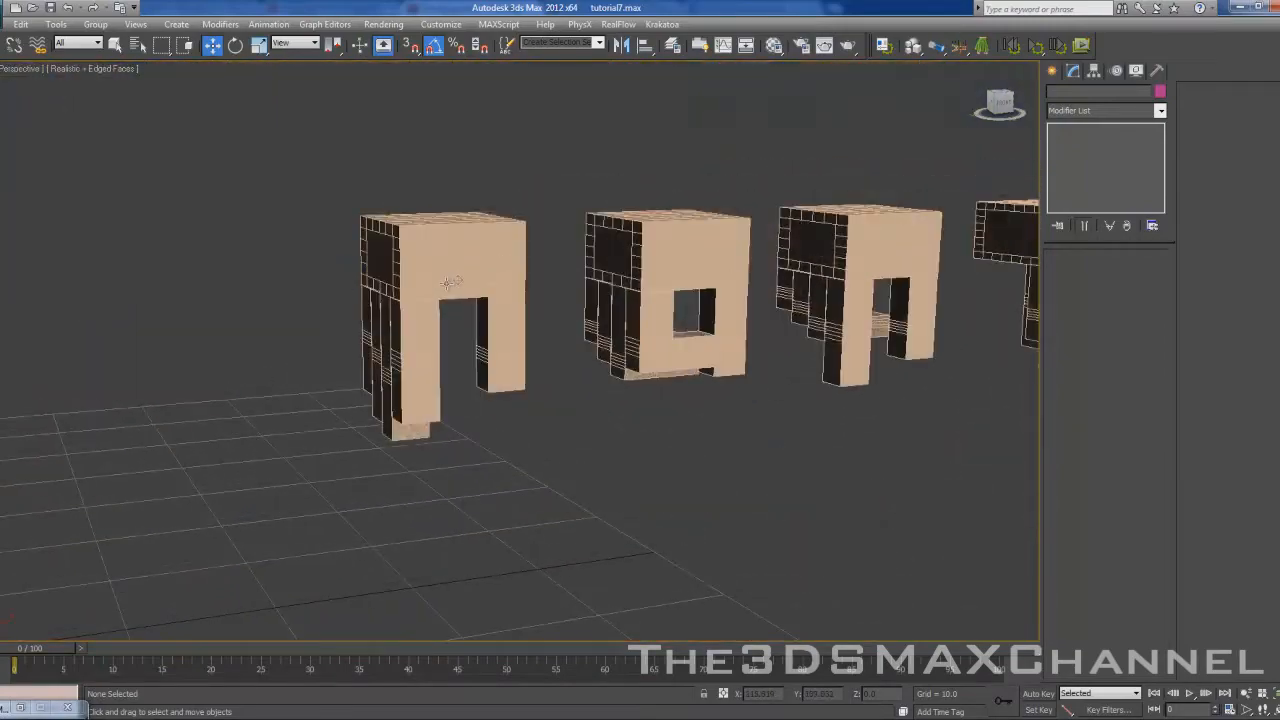
left_click(459, 280)
scroll(494, 296, "up", 3)
middle_click_drag(514, 378, 603, 381, "alt")
scroll(600, 378, "down", 3)
scroll(594, 390, "down", 3)
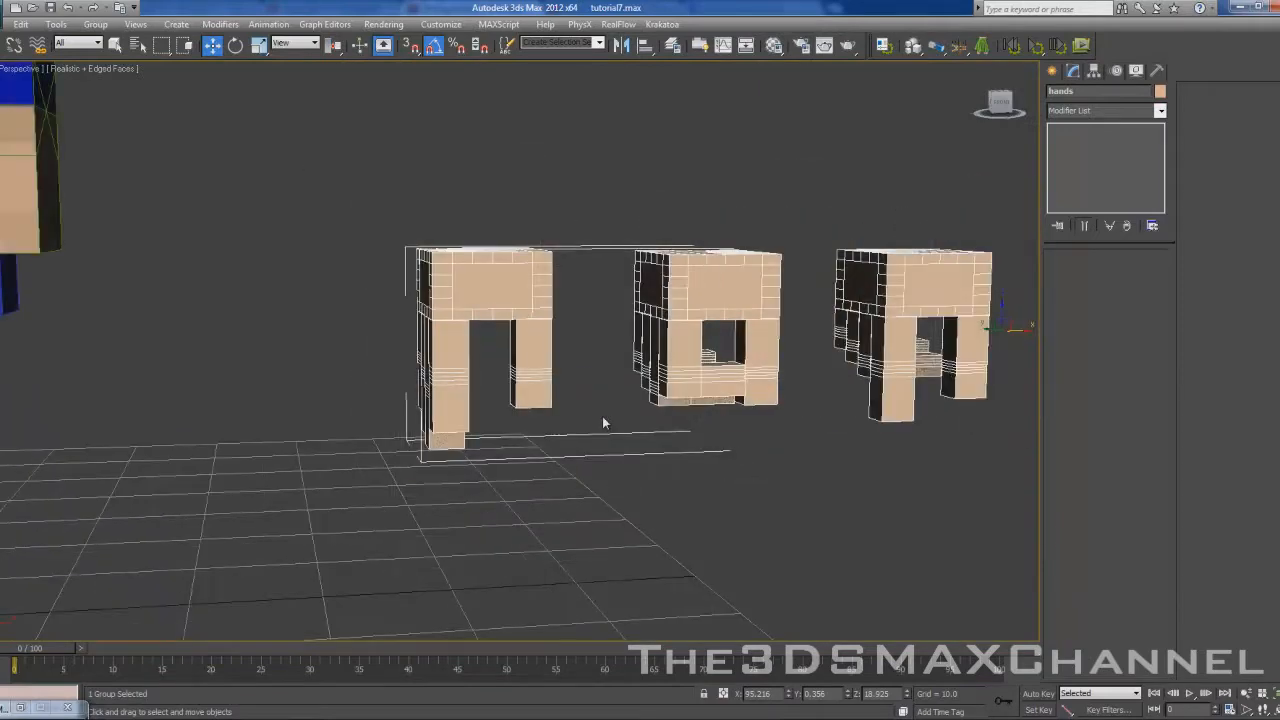
middle_click_drag(517, 517, 726, 494)
middle_click_drag(330, 486, 646, 460, "alt")
scroll(457, 470, "down", 3)
scroll(646, 460, "up", 4)
scroll(645, 460, "down", 8)
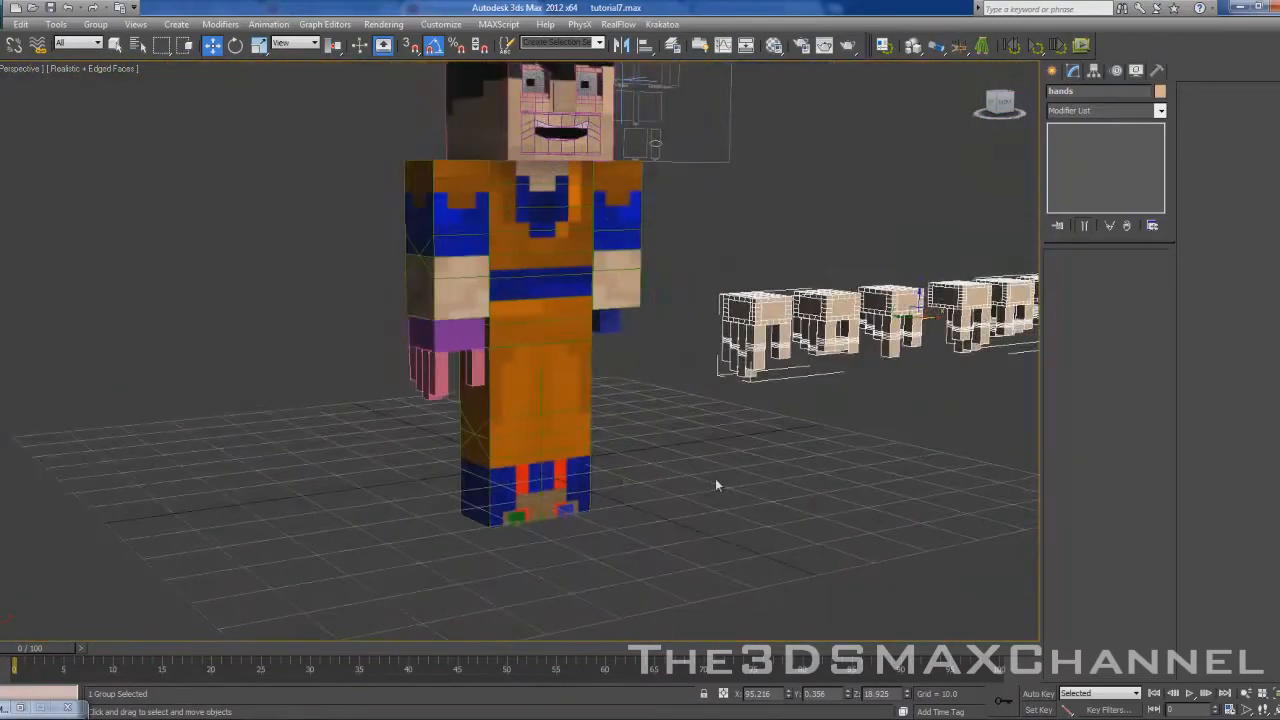
scroll(716, 479, "up", 5)
mouse_move(716, 479)
middle_mouse_down("alt")
mouse_move(650, 477)
mouse_move(806, 471)
middle_mouse_up("alt")
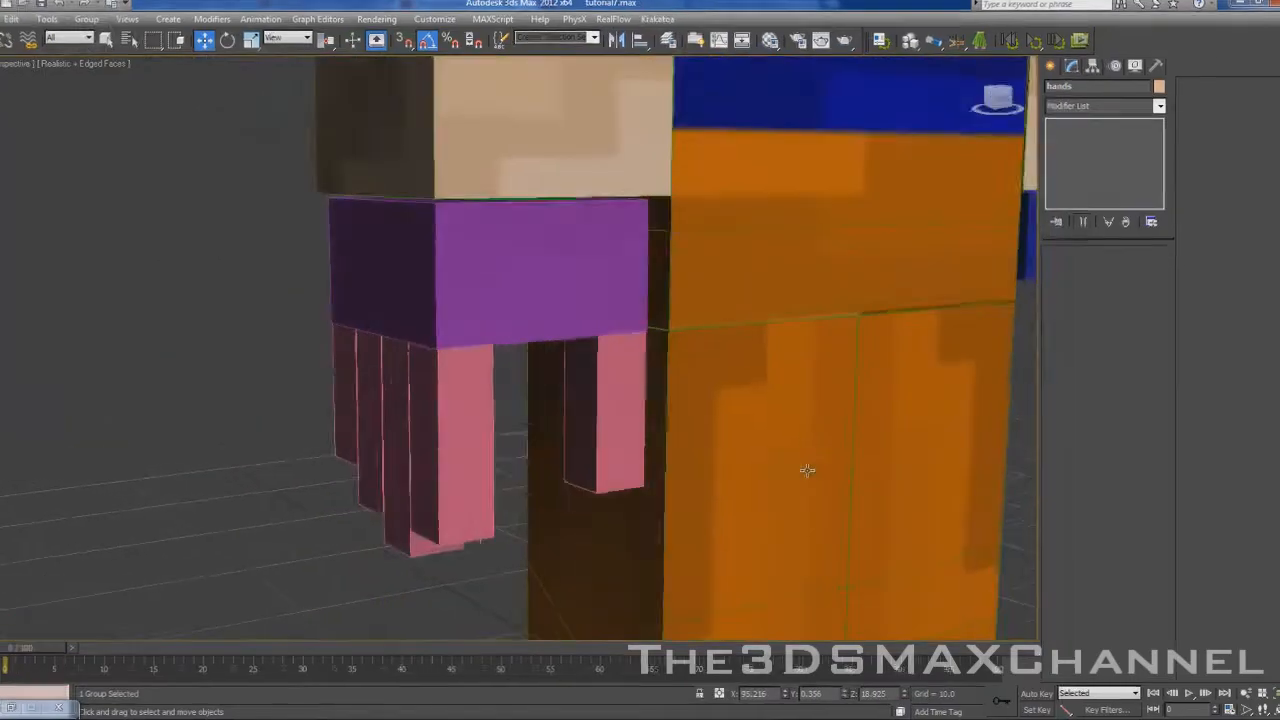
key("F3")
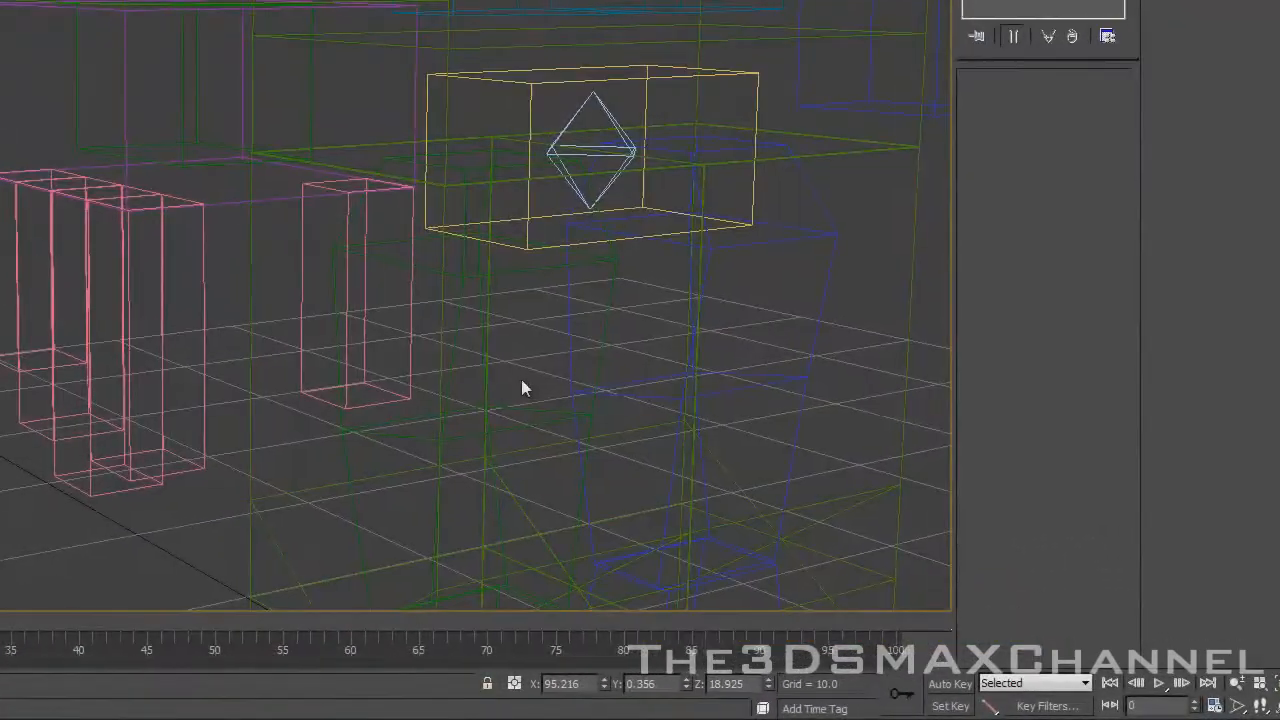
key("F3")
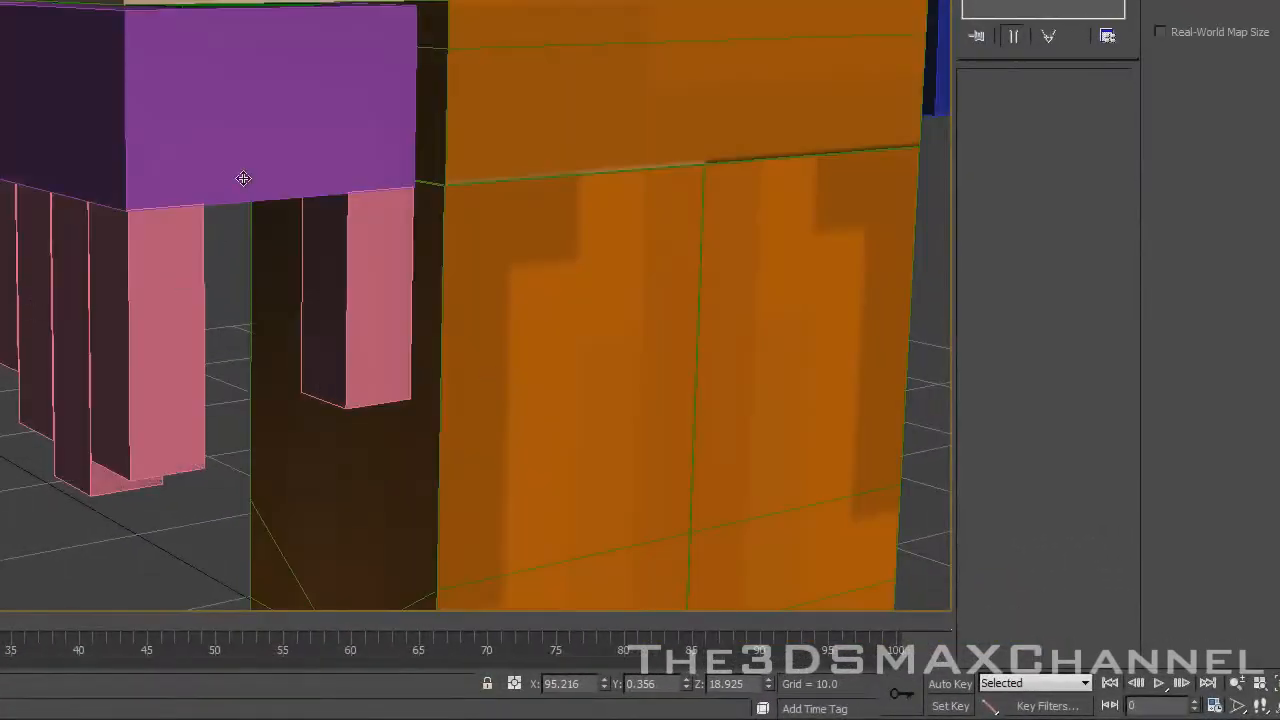
- Convert the purple palm box to an Editable Poly
left_click(243, 178)
scroll(300, 312, "up", 3)
scroll(98, 328, "down", 3)
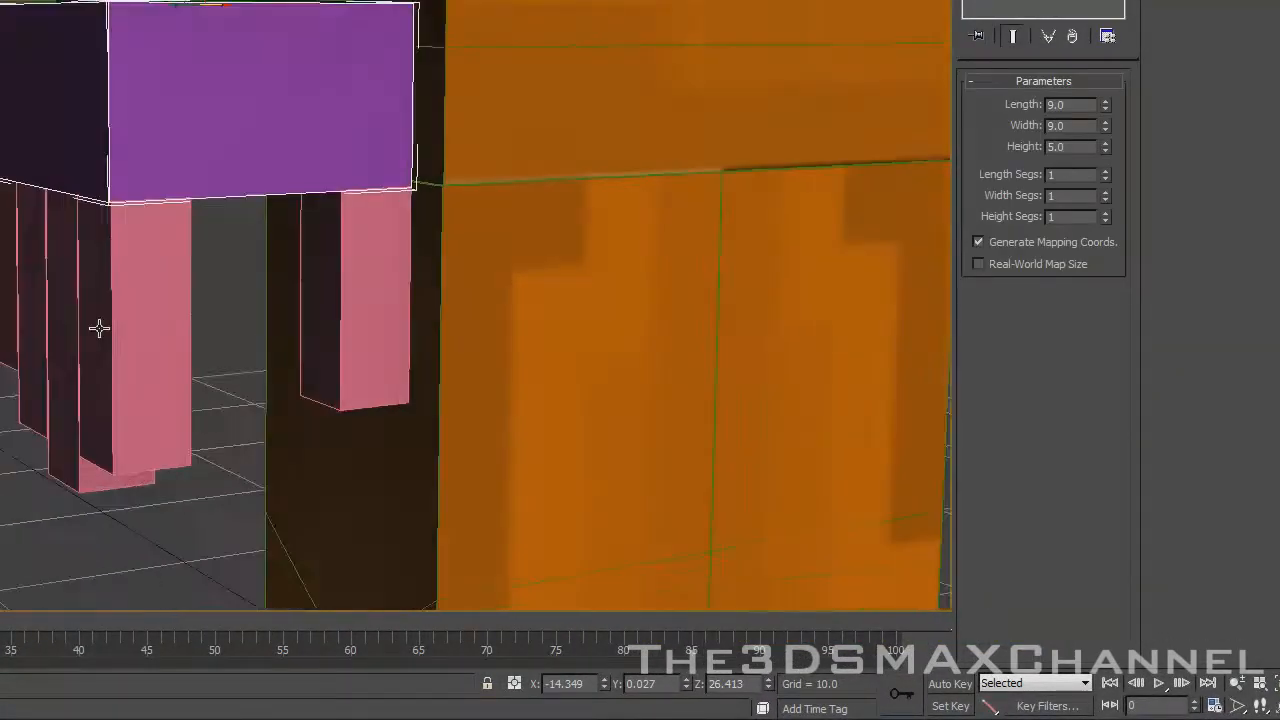
middle_click_drag(99, 328, 107, 330, "alt")
right_click(191, 187)
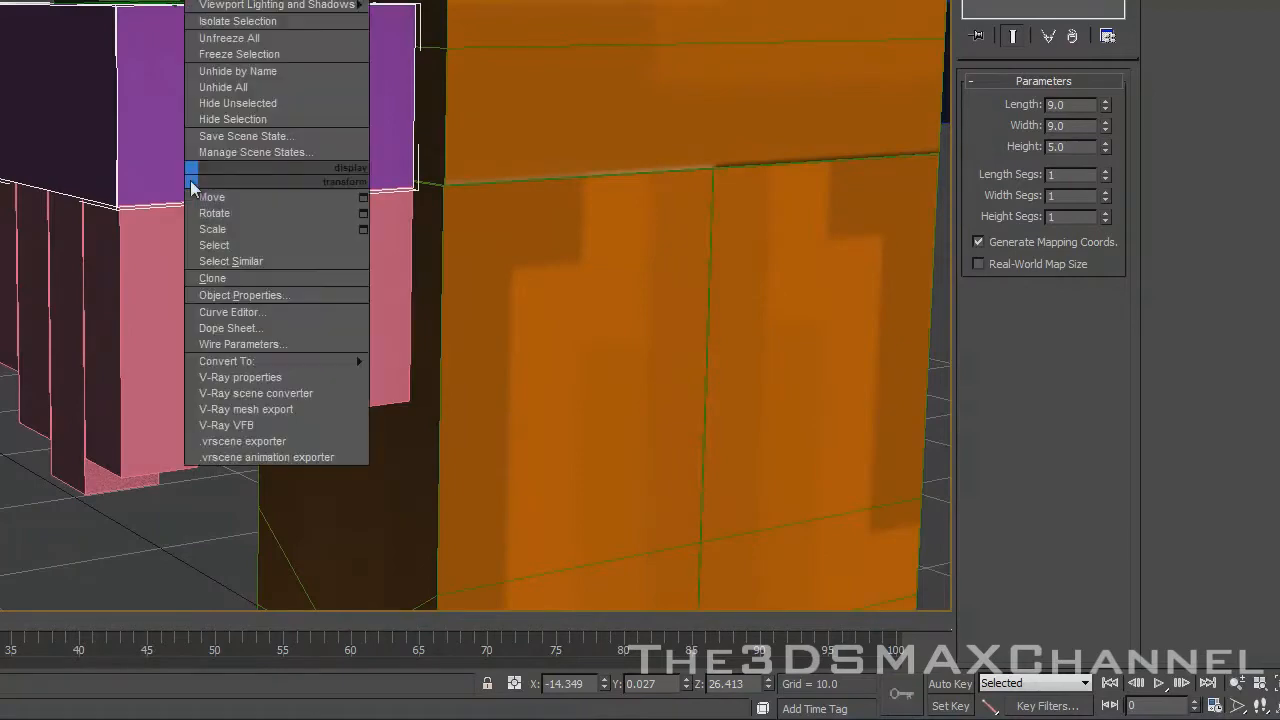
left_click(34, 162)
middle_click_drag(481, 218, 274, 195)
scroll(308, 197, "down", 4)
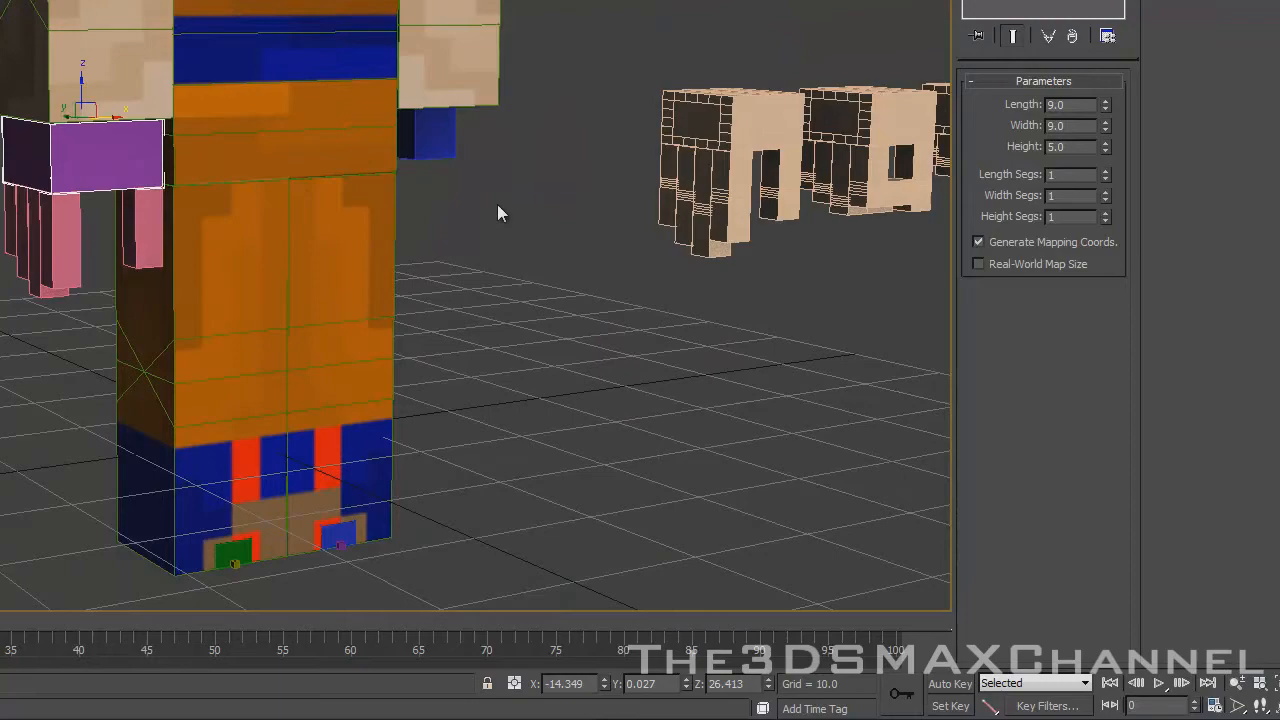
scroll(490, 250, "up", 5)
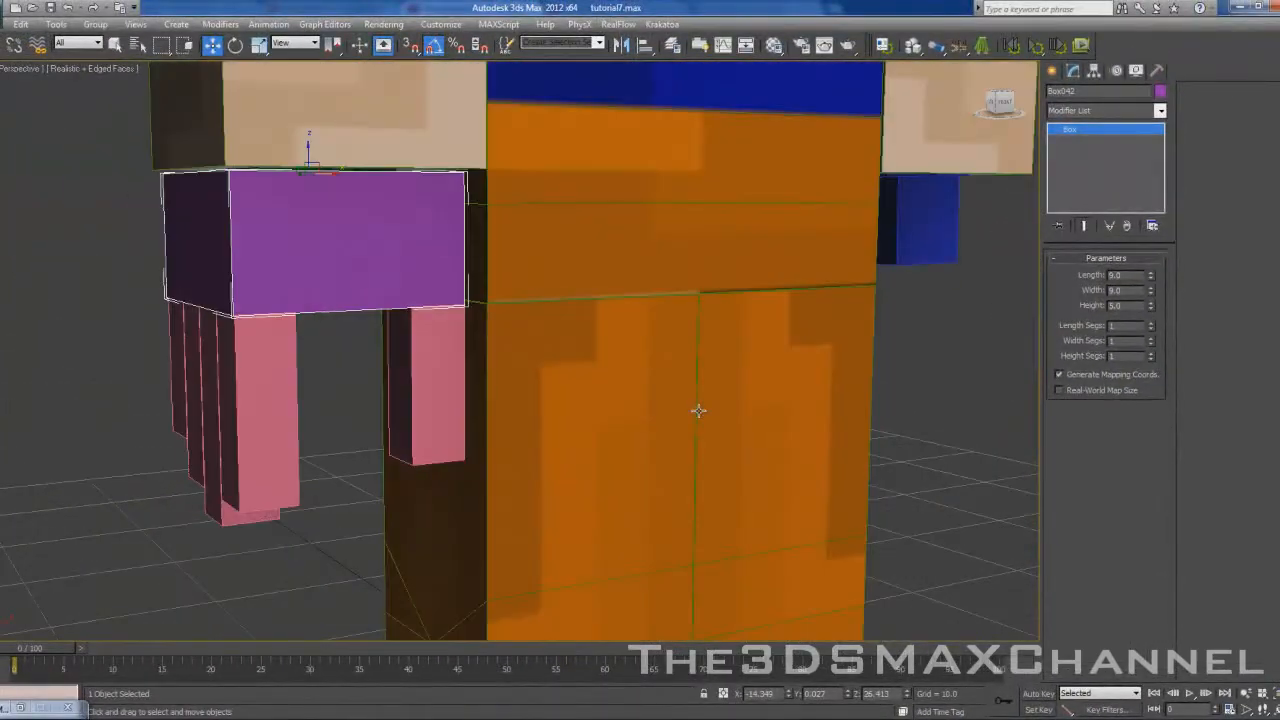
scroll(698, 410, "down", 3)
middle_click_drag(708, 399, 734, 404, "alt")
scroll(734, 404, "up", 3)
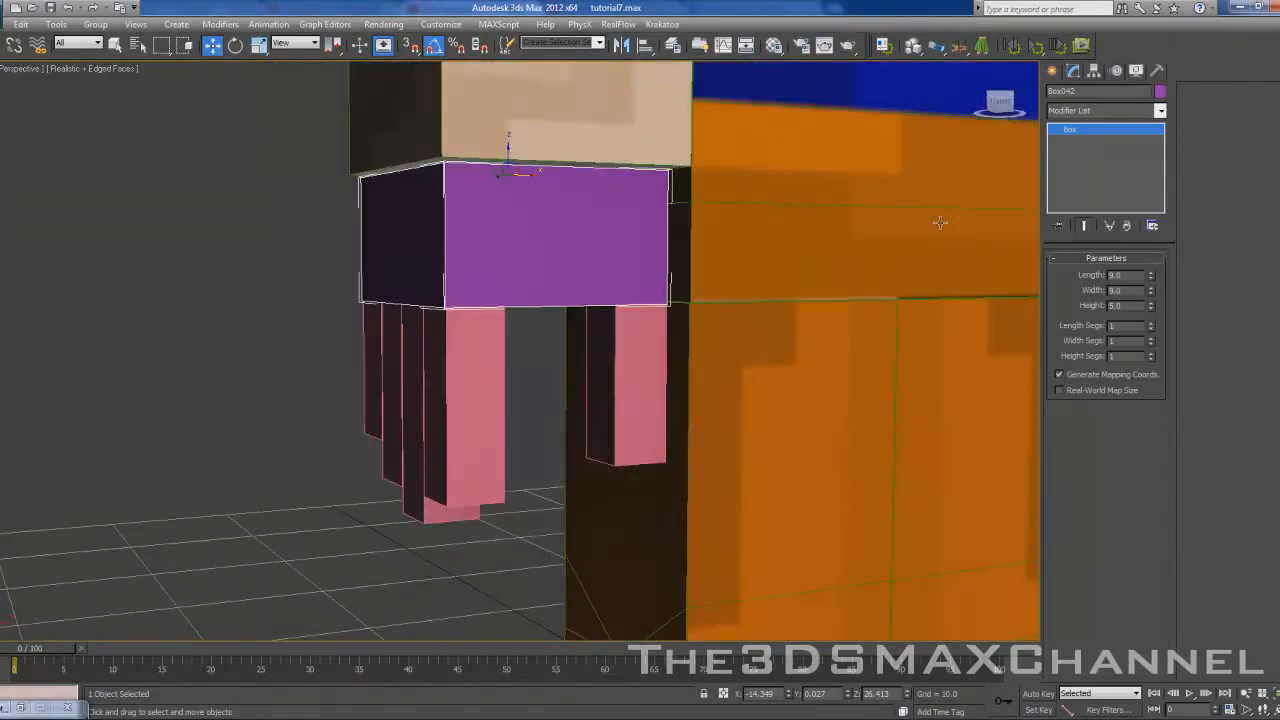
right_click(558, 209)
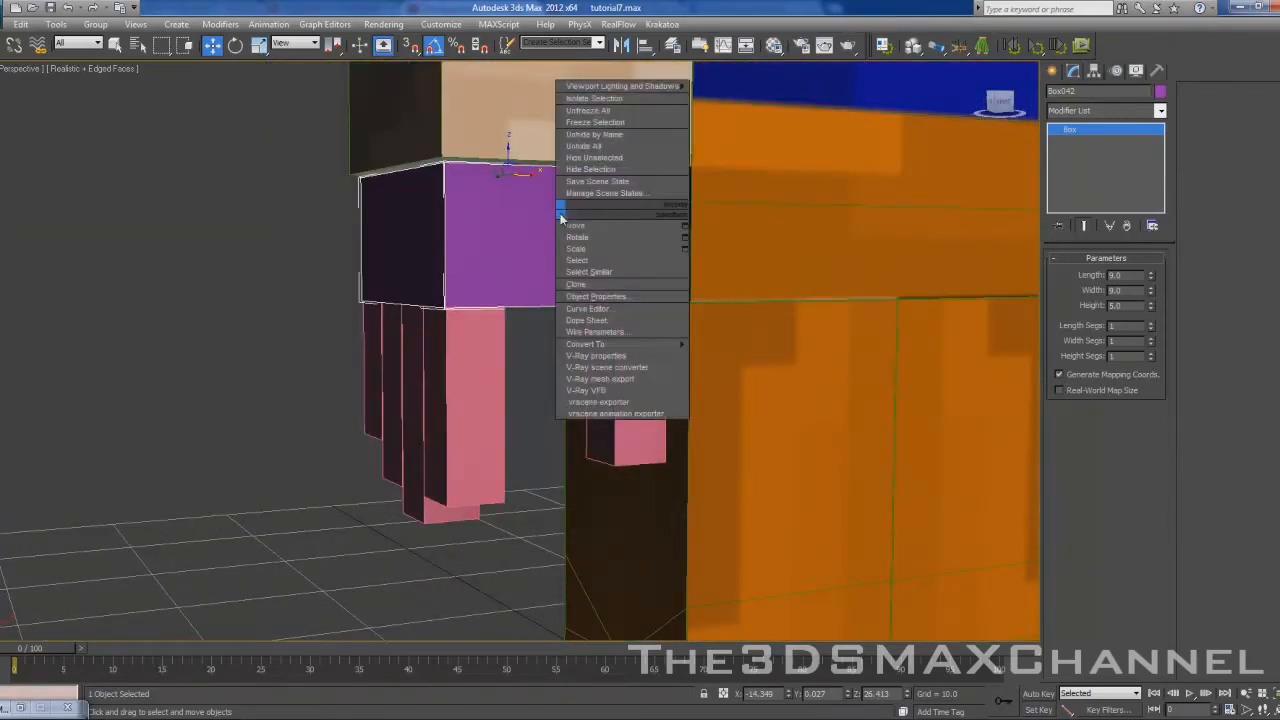
left_click(438, 207)
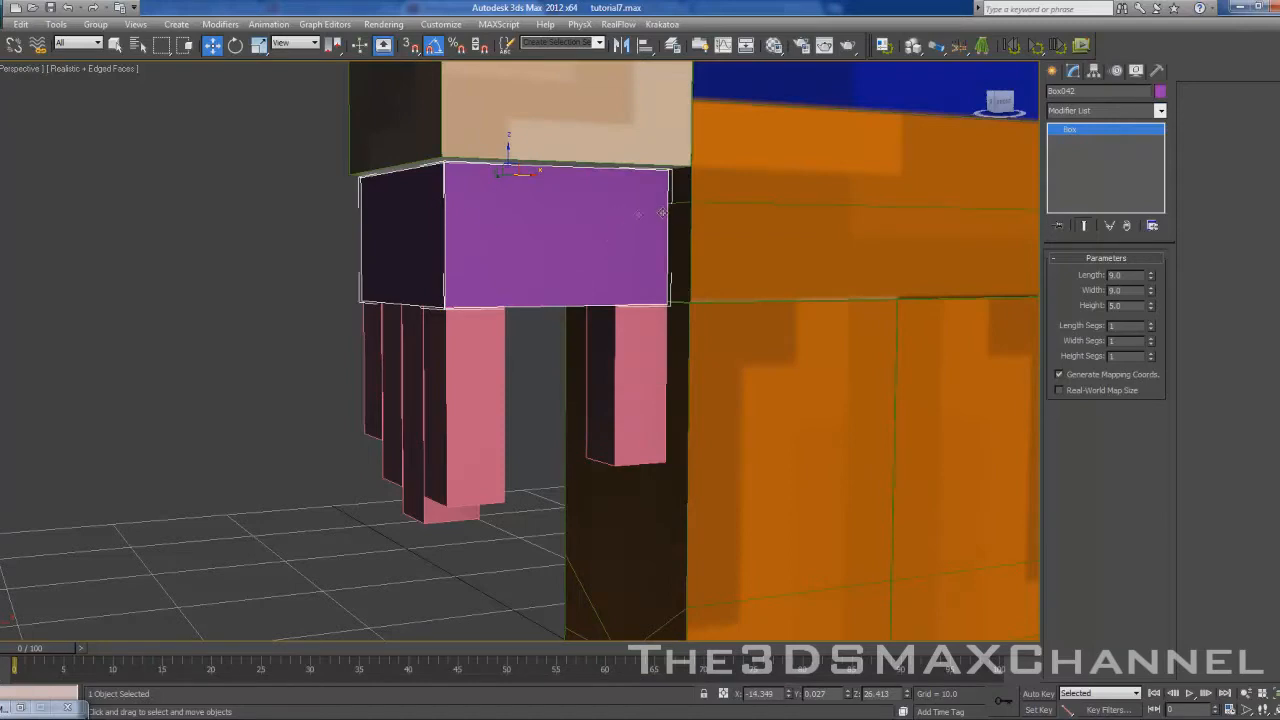
right_click(496, 301)
mouse_move(588, 428)
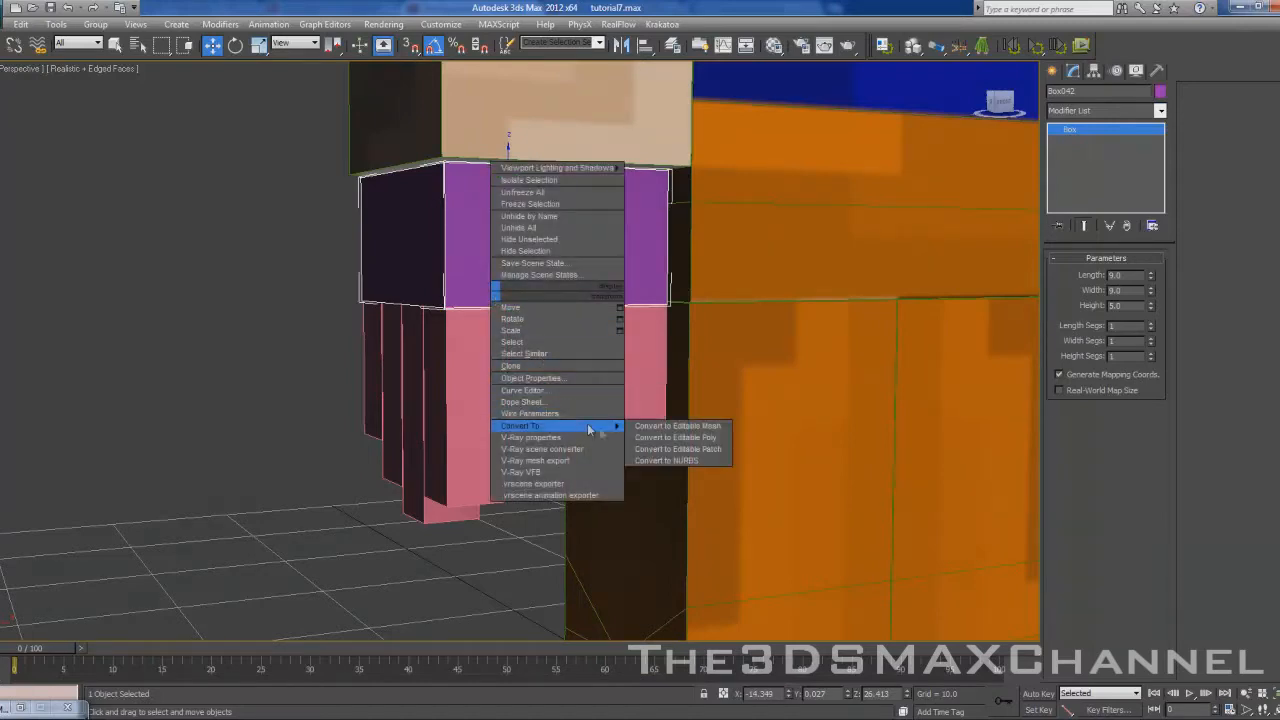
left_click(676, 438)
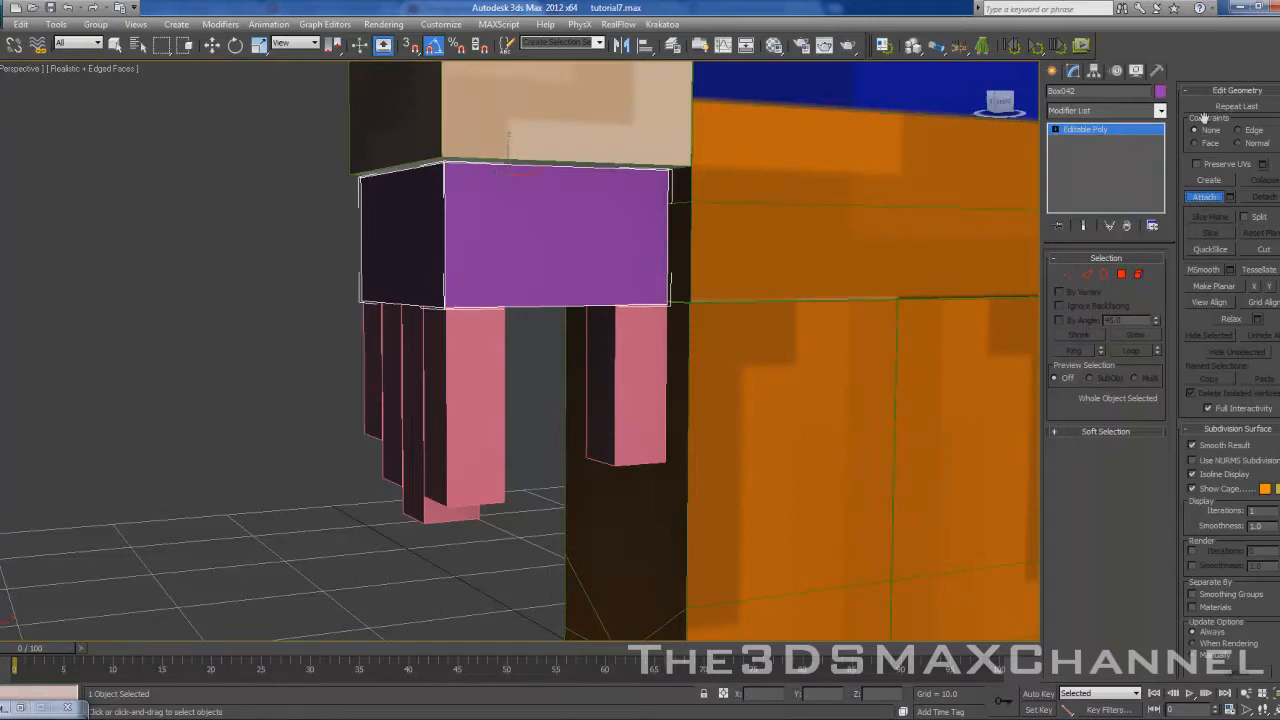
- Attach the four finger boxes and the thumb box to the palm to form a single hand object
left_click(380, 349)
left_click(423, 349)
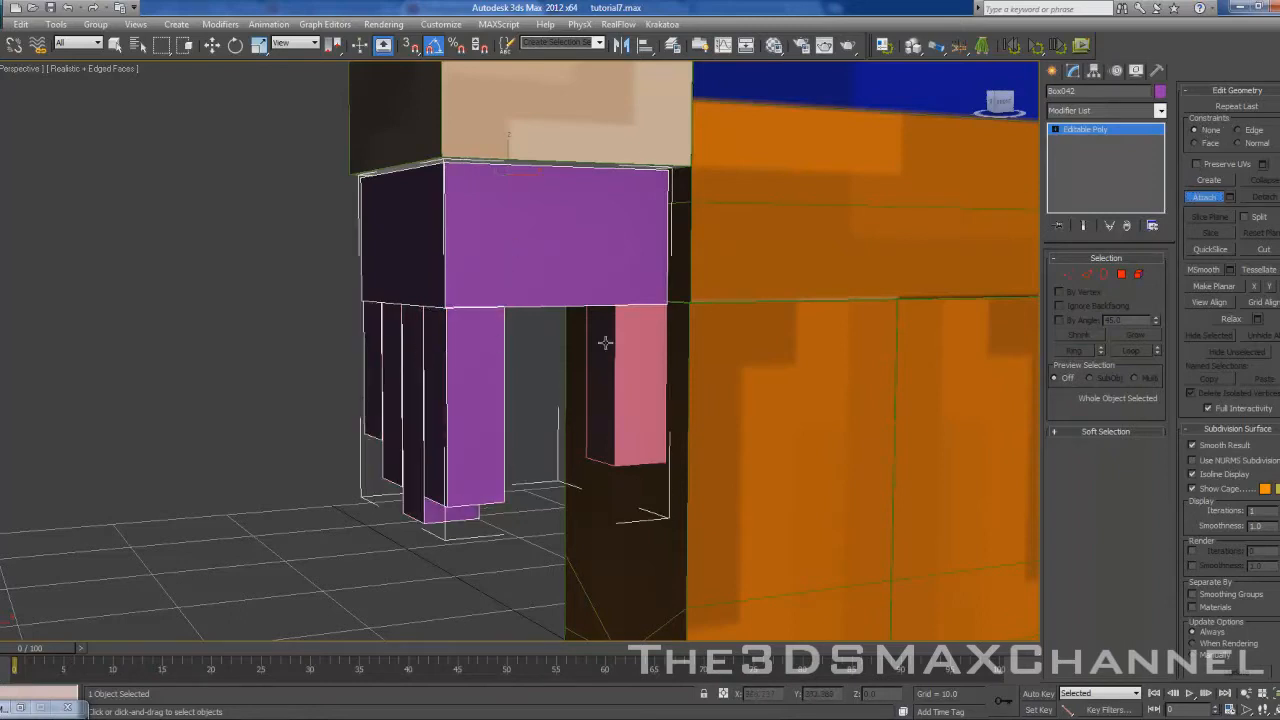
left_click(646, 346)
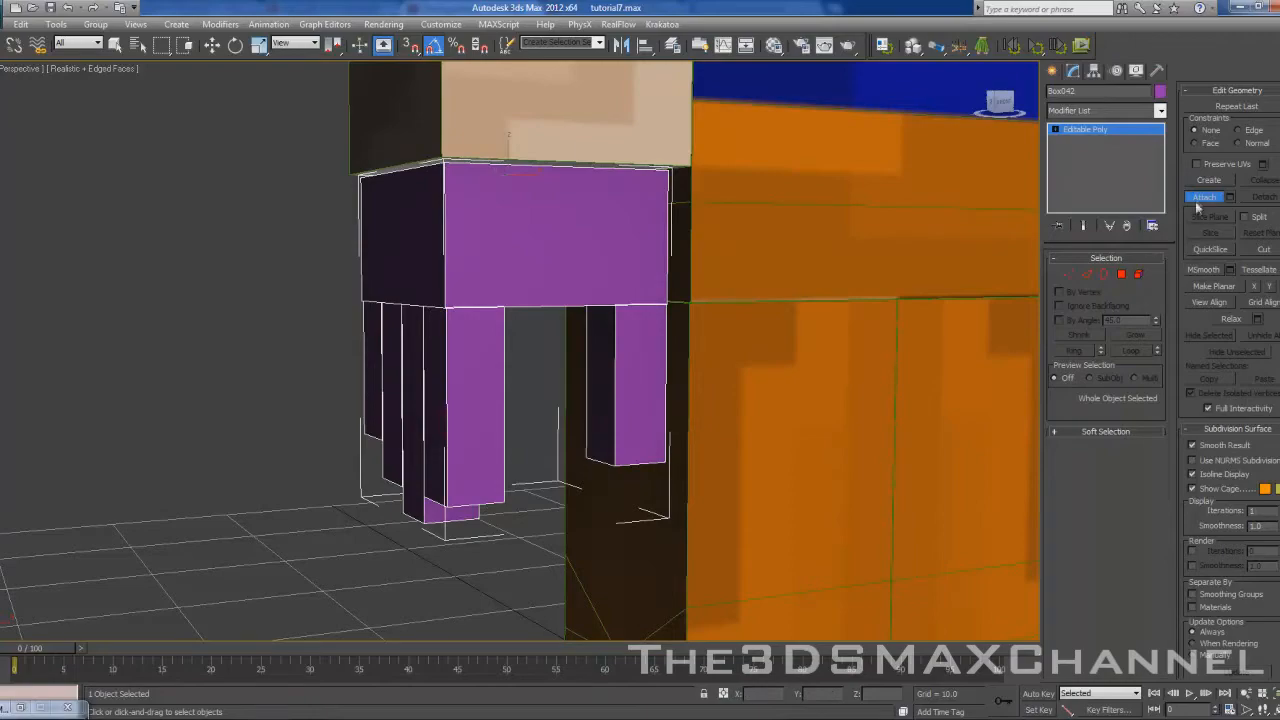
left_click(1203, 197)
- Examine the attached hand up close from several sides
middle_click_drag(991, 194, 250, 312, "alt")
scroll(200, 368, "up", 3)
middle_click_drag(516, 322, 480, 345)
scroll(200, 392, "down", 6)
scroll(560, 340, "up", 3)
scroll(77, 366, "up", 3)
scroll(100, 340, "up", 3)
middle_click_drag(100, 340, 872, 288)
scroll(496, 314, "up", 1)
- Select the front finger as an element of the hand to check its separate selection, and return to the whole object
left_click(1139, 273)
middle_click_drag(474, 297, 572, 297, "alt")
left_click(478, 300)
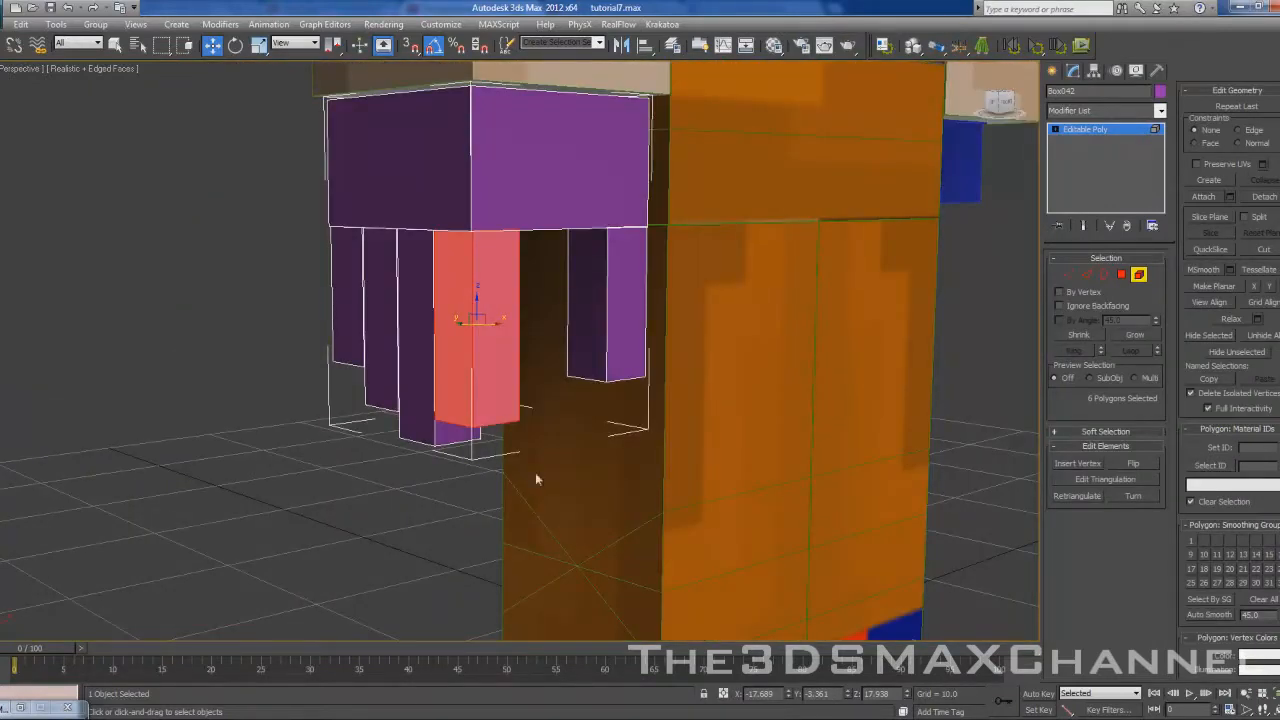
left_click(1138, 274)
mouse_move(737, 329)
middle_mouse_down("alt")
mouse_move(474, 331)
mouse_move(756, 330)
middle_mouse_up("alt")
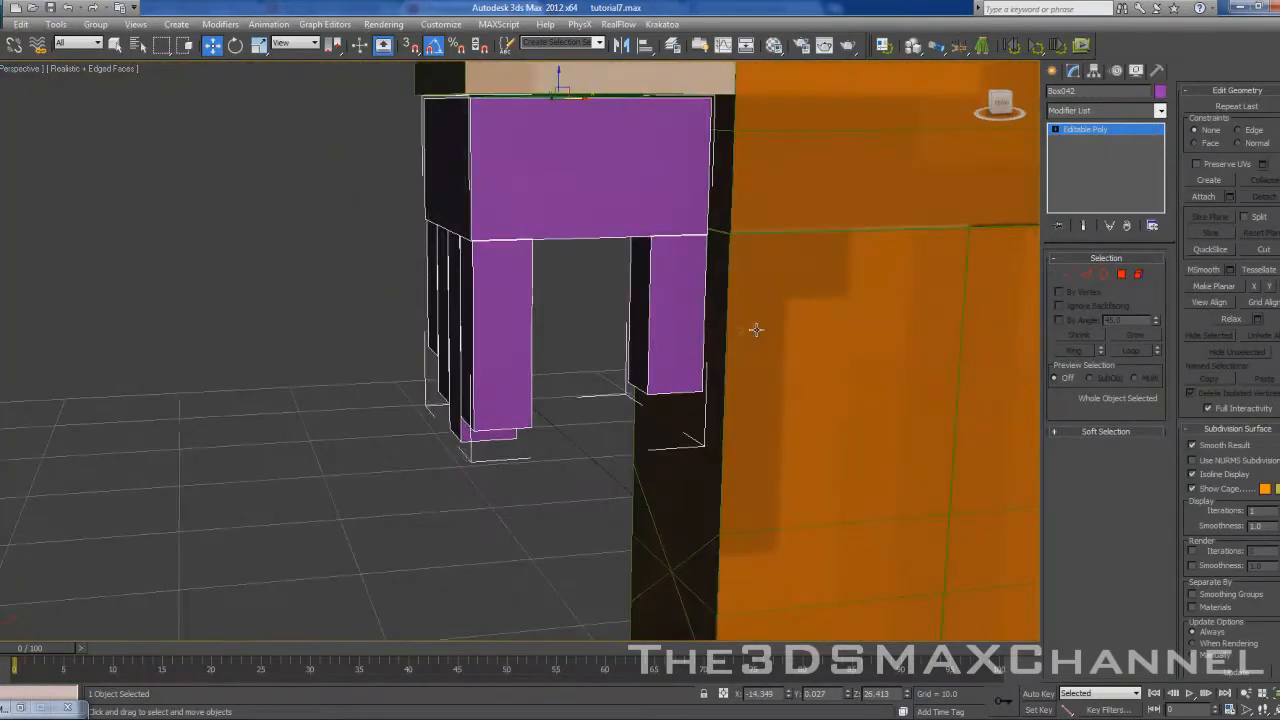
scroll(670, 300, "up", 3)
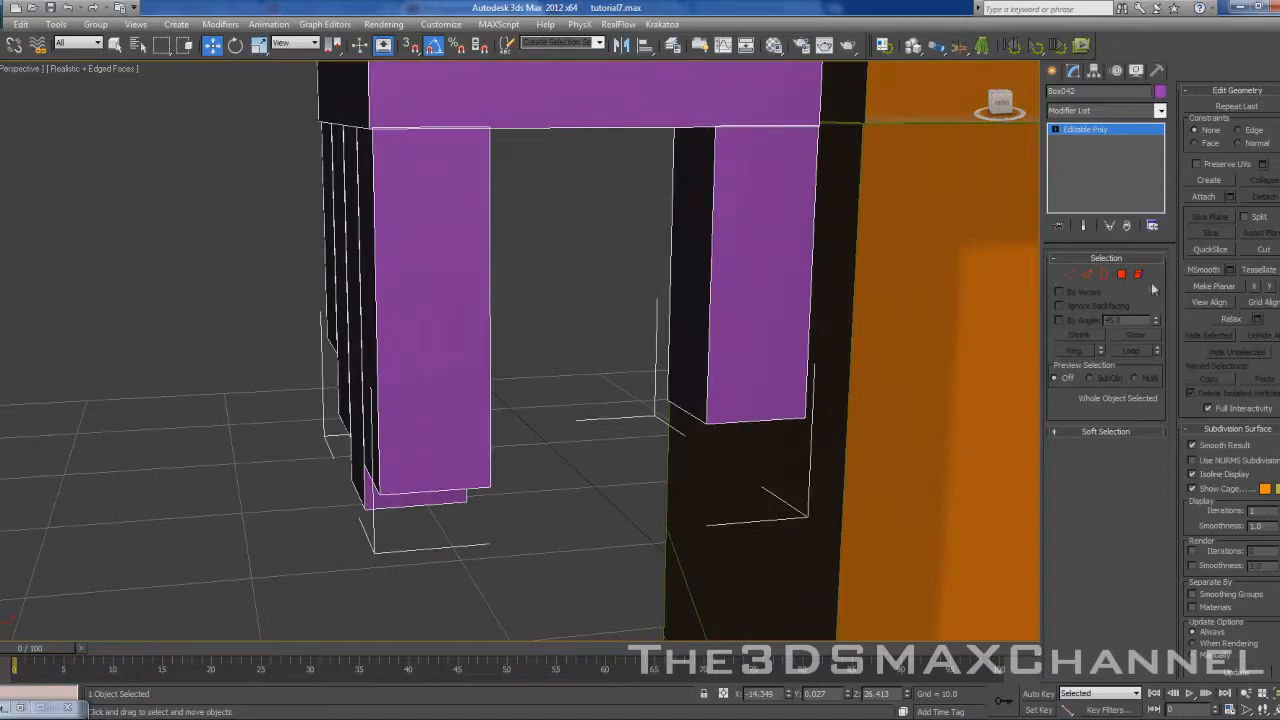
left_click(1138, 274)
middle_click_drag(437, 397, 560, 381, "alt")
left_click(1140, 275)
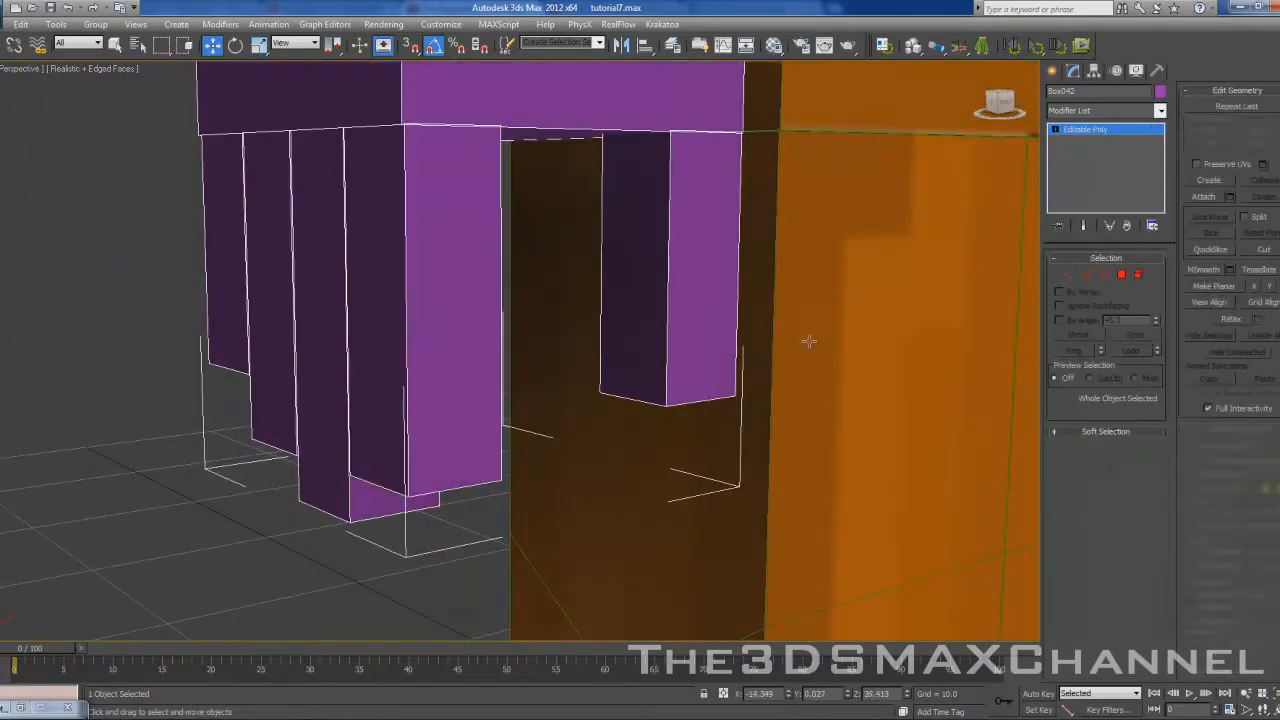
- Duplicate the purple hand as a single copy, placed beside the original on the side away from the character
scroll(801, 338, "down", 4)
middle_click_drag(798, 334, 534, 119, "alt")
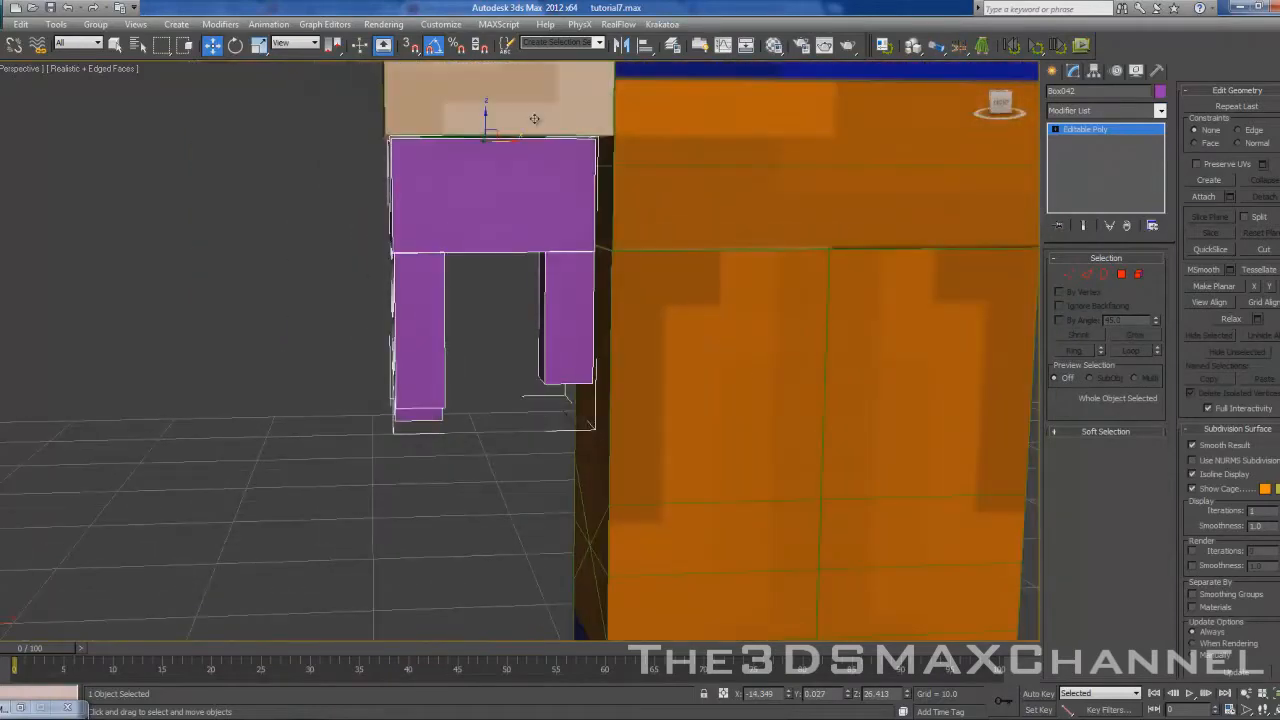
left_click_drag(511, 141, 222, 141, "shift")
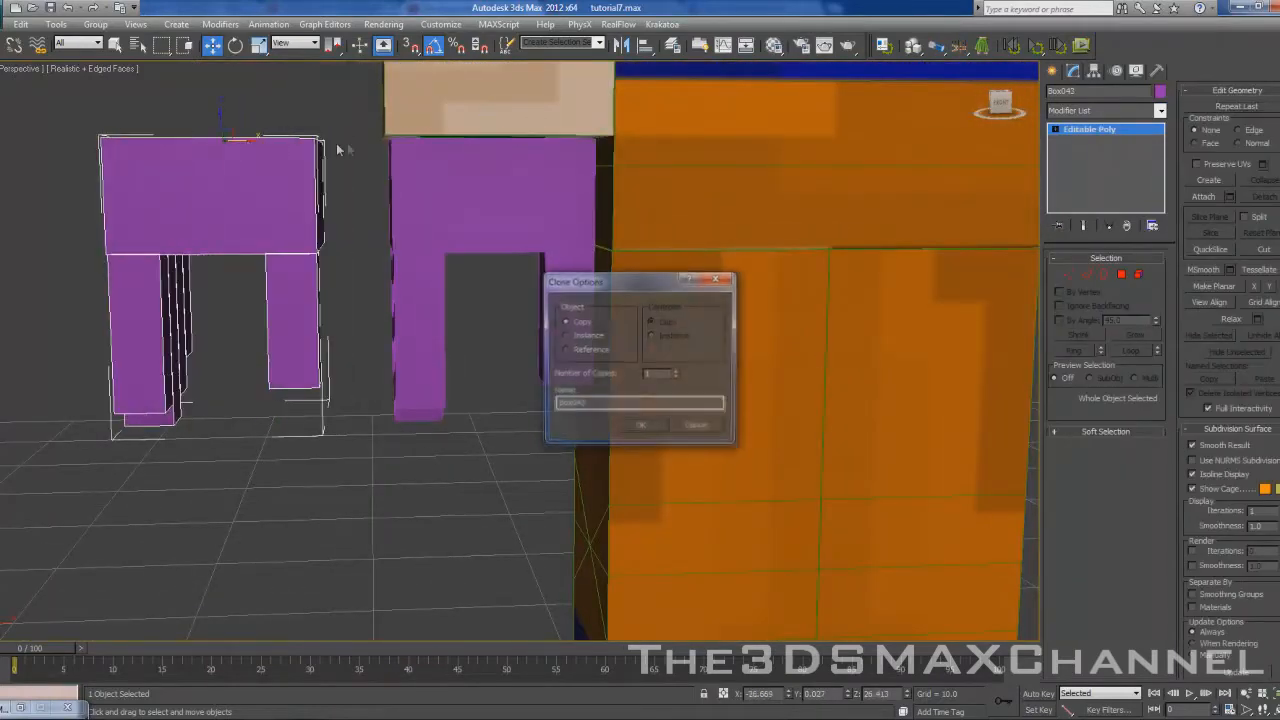
key("Return")
- Examine the row of tan hand poses beside the character and compare them with the fingers of the copied hand
mouse_move(553, 216)
middle_mouse_down()
mouse_move(666, 234)
mouse_move(566, 209)
mouse_move(463, 211)
mouse_move(657, 211)
mouse_move(229, 205)
middle_mouse_up()
scroll(666, 234, "up", 5)
scroll(514, 212, "down", 4)
middle_click_drag(640, 200, 536, 192, "alt")
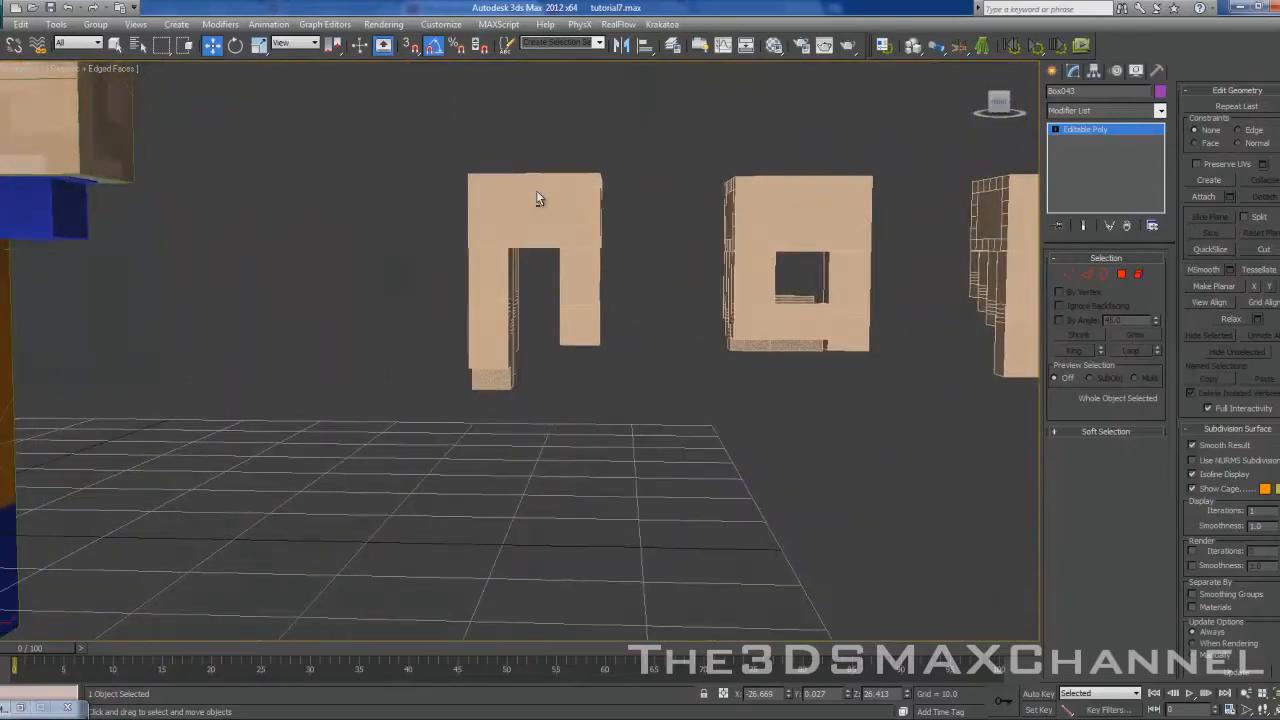
scroll(532, 192, "up", 2)
scroll(525, 194, "down", 6)
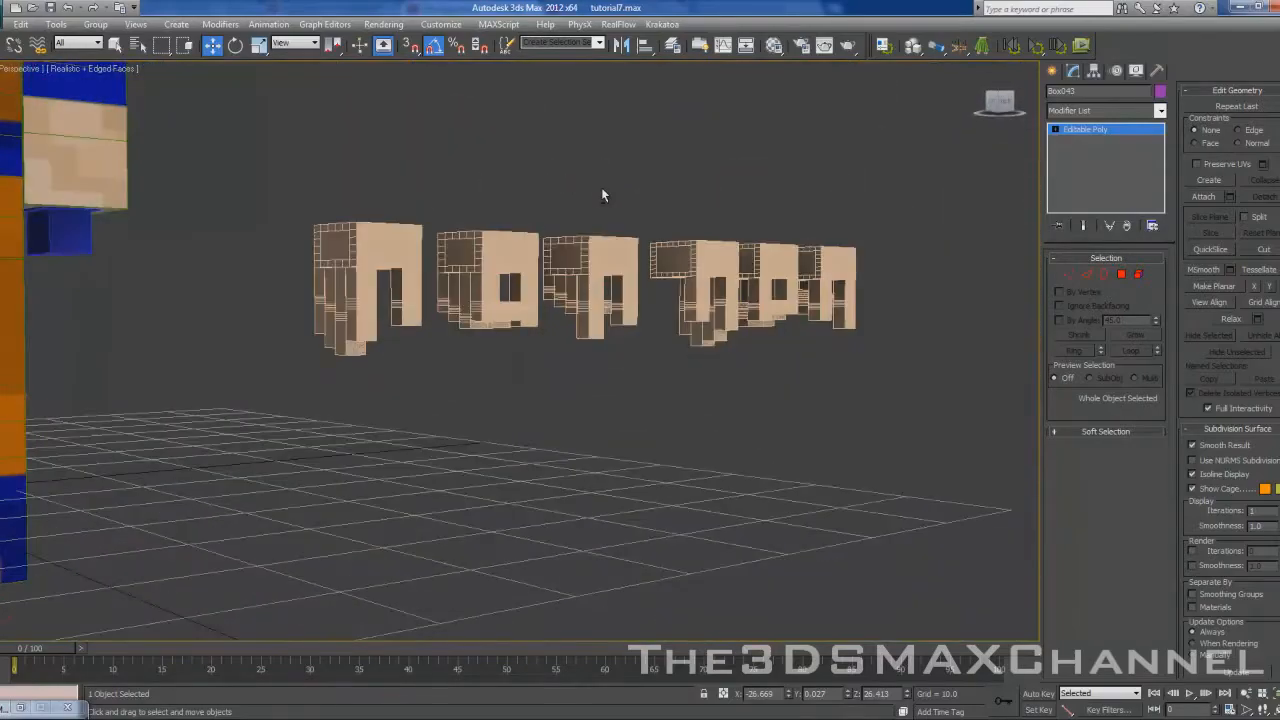
middle_click_drag(600, 194, 884, 217, "alt")
mouse_move(326, 222)
middle_mouse_down()
mouse_move(751, 229)
mouse_move(686, 234)
mouse_move(668, 252)
middle_mouse_up()
scroll(740, 234, "up", 4)
scroll(597, 270, "up", 4)
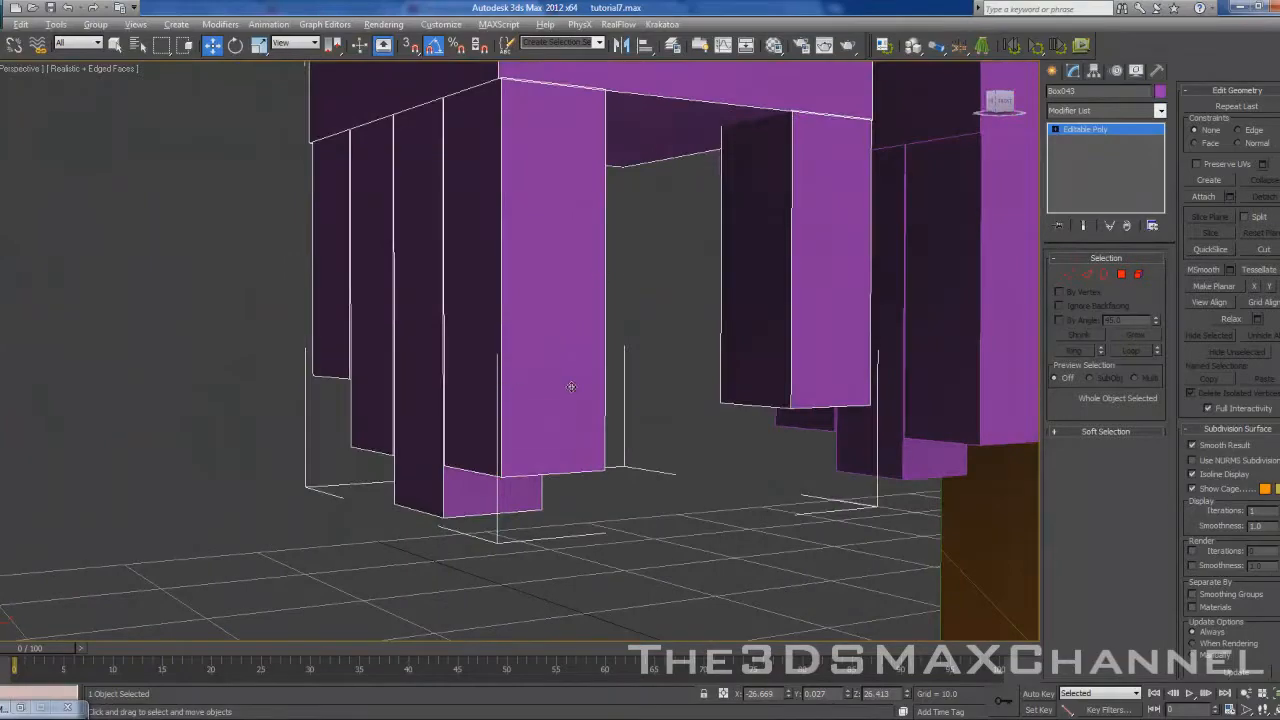
middle_click_drag(571, 386, 539, 383, "alt")
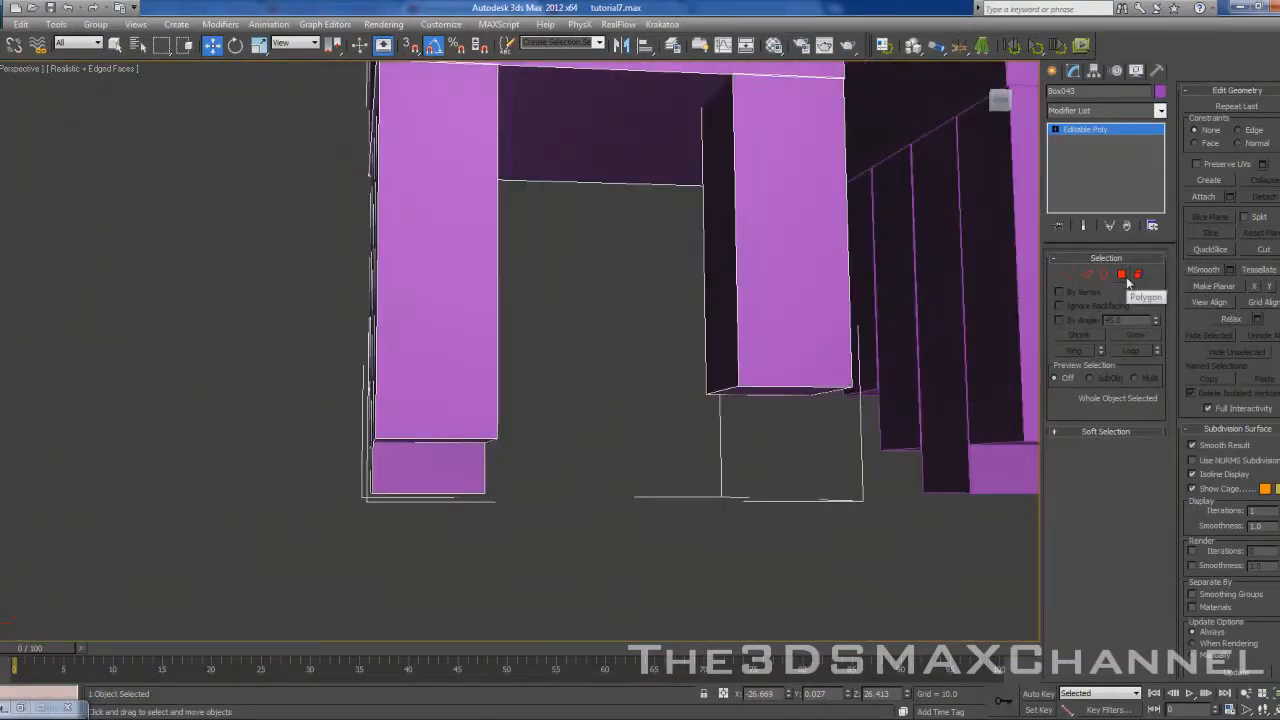
middle_click_drag(560, 300, 631, 303, "alt")
scroll(631, 303, "down", 6)
middle_click_drag(791, 334, 214, 271)
scroll(645, 298, "down", 5)
middle_click_drag(645, 298, 671, 332)
scroll(163, 294, "up", 4)
middle_click_drag(420, 280, 730, 312)
middle_click_drag(340, 298, 642, 308)
middle_click_drag(387, 287, 690, 290)
scroll(519, 264, "down", 2)
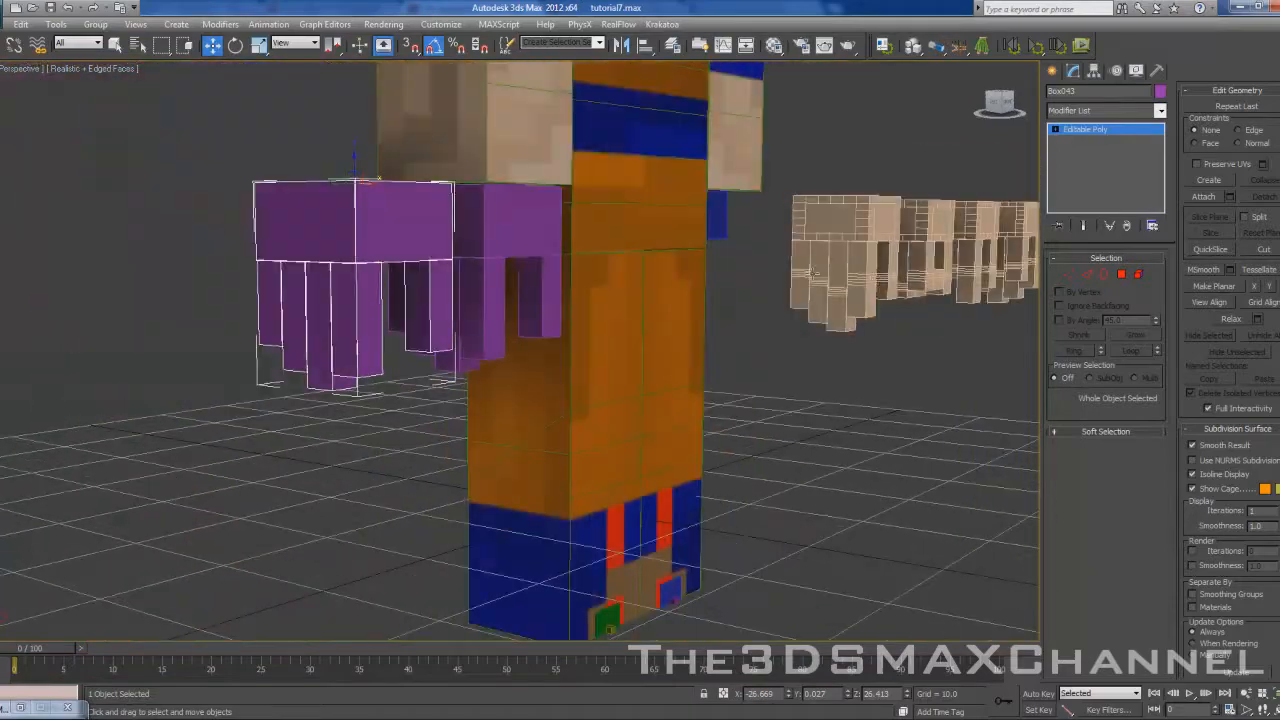
middle_click_drag(519, 262, 614, 256)
scroll(590, 265, "up", 10)
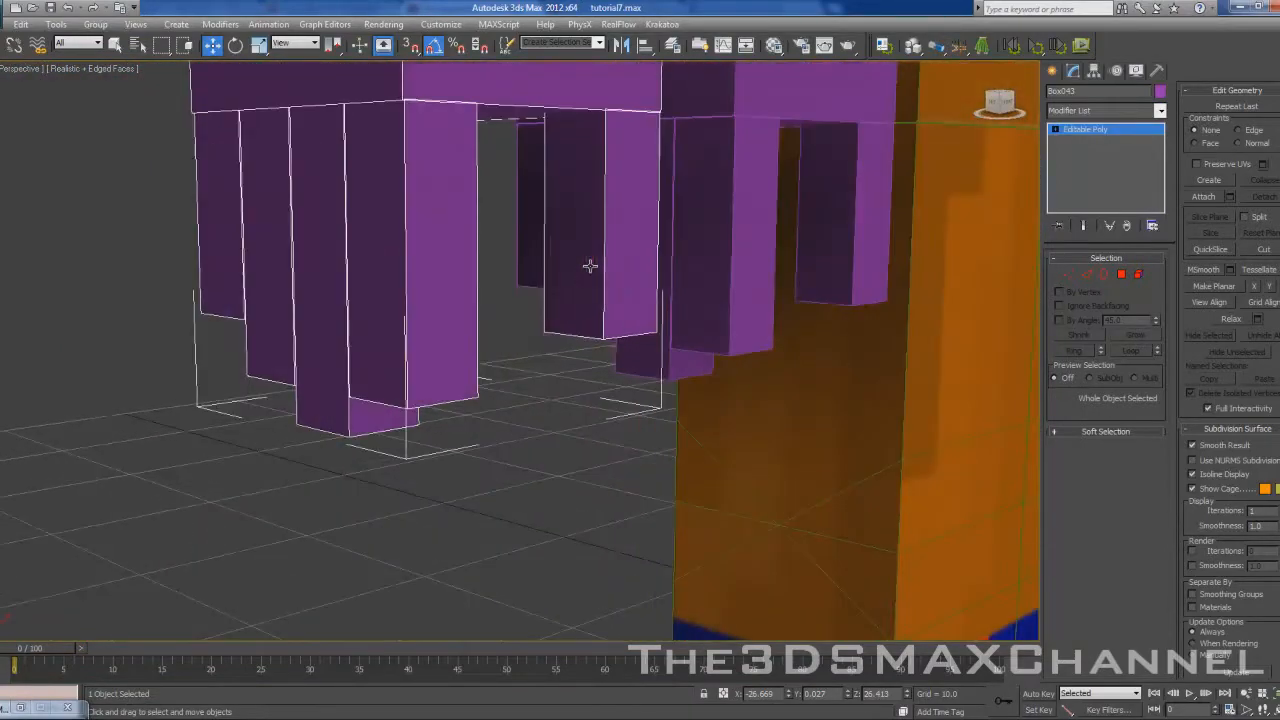
- Shorten the copied hand's front finger by moving its bottom polygon upward
left_click(1120, 274)
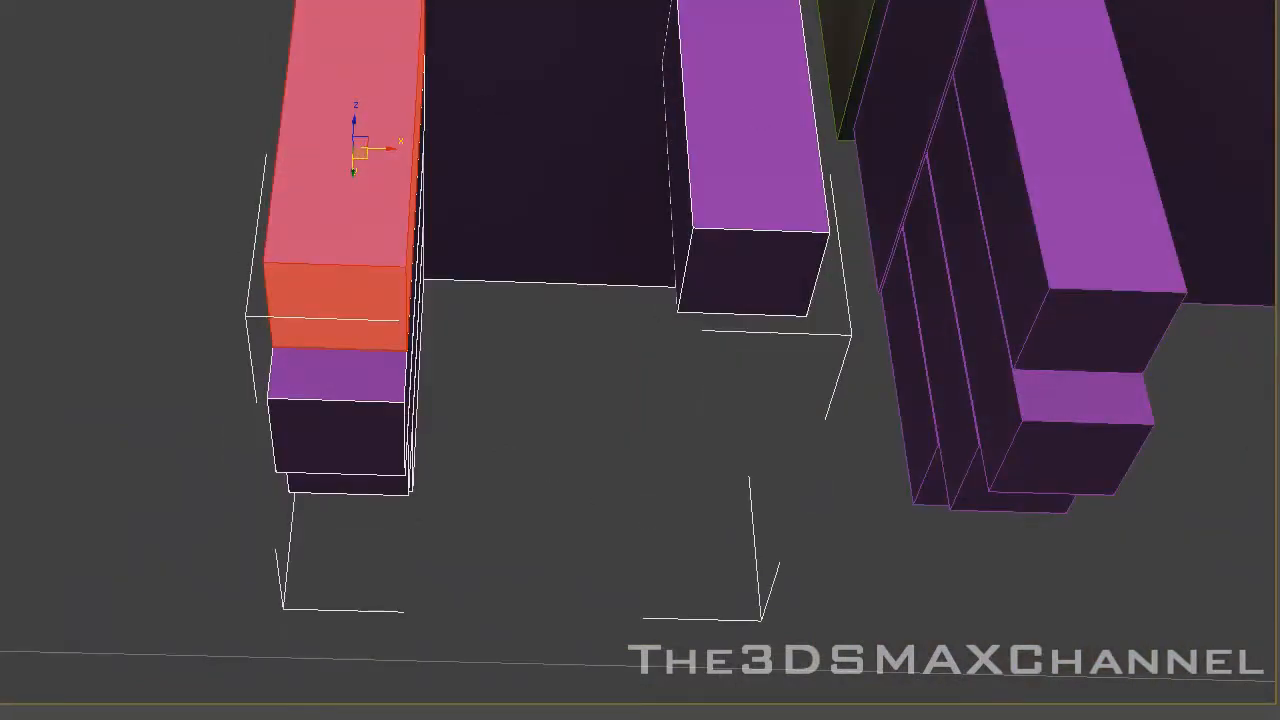
mouse_move(642, 222)
middle_mouse_down("alt")
mouse_move(608, 274)
mouse_move(900, 249)
mouse_move(642, 243)
mouse_move(527, 309)
mouse_move(563, 340)
mouse_move(329, 200)
middle_mouse_up("alt")
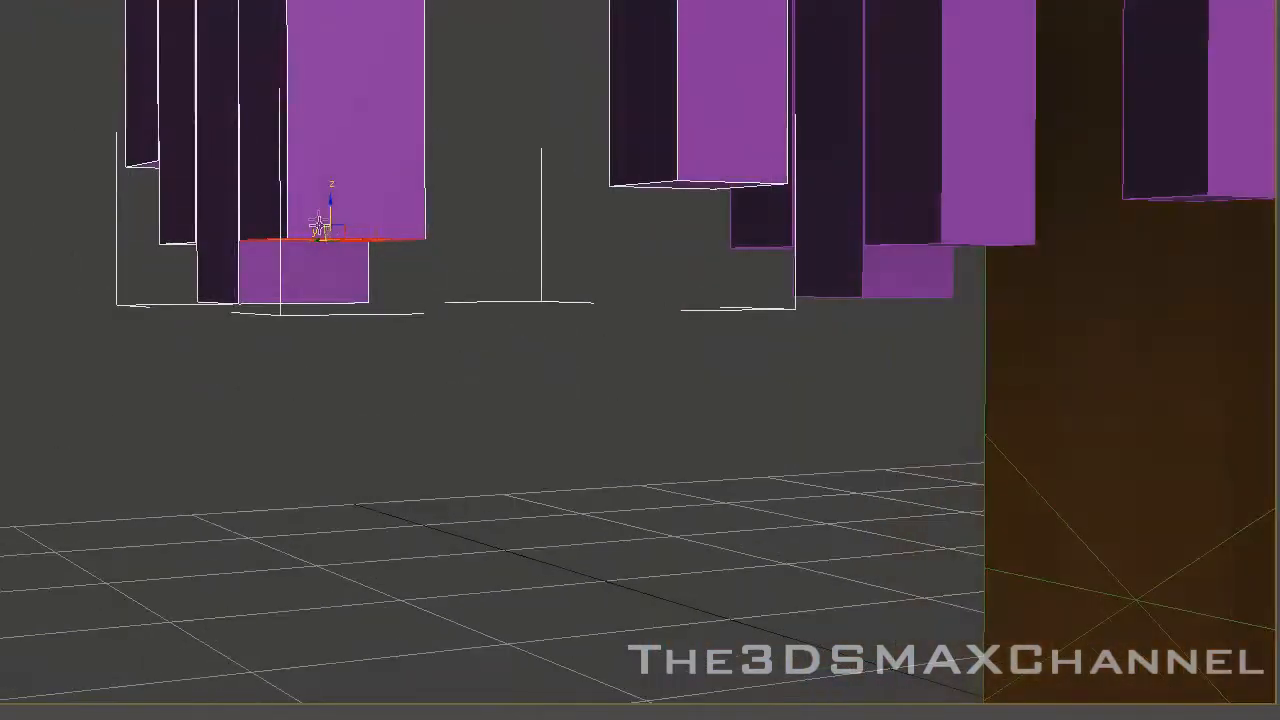
left_click_drag(331, 206, 404, 64)
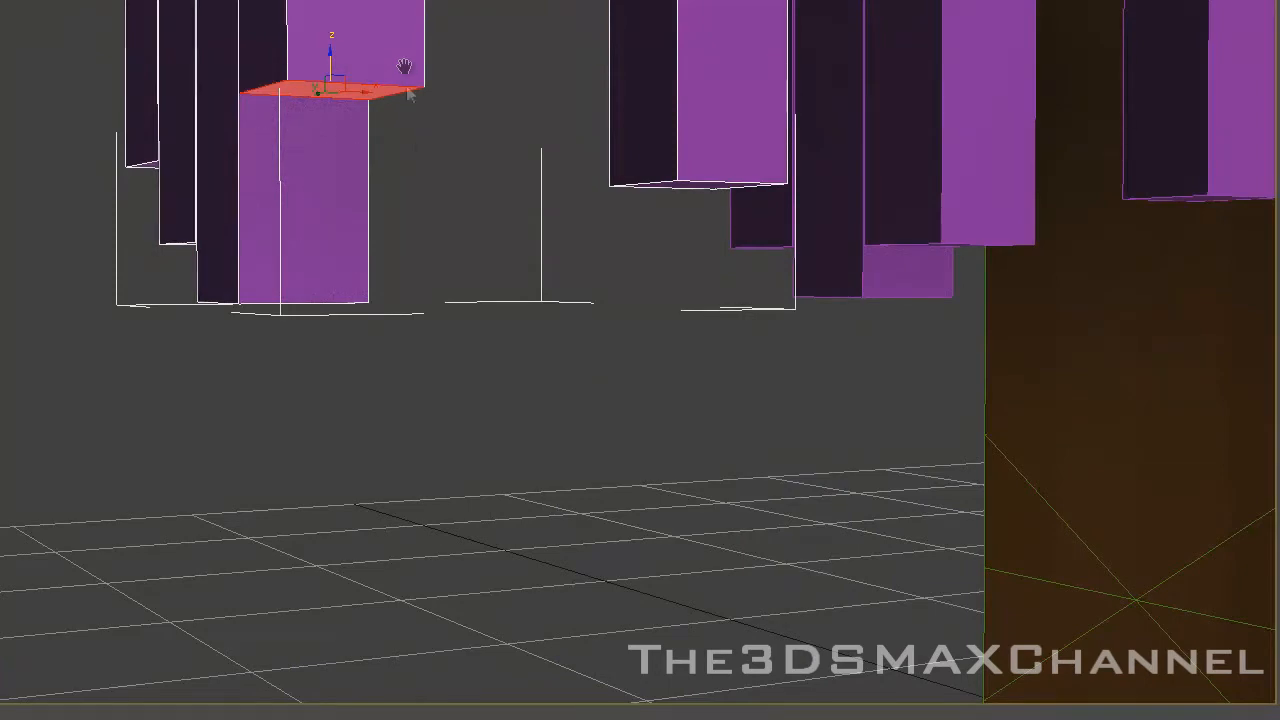
scroll(447, 246, "up", 4)
left_click_drag(372, 245, 375, 186)
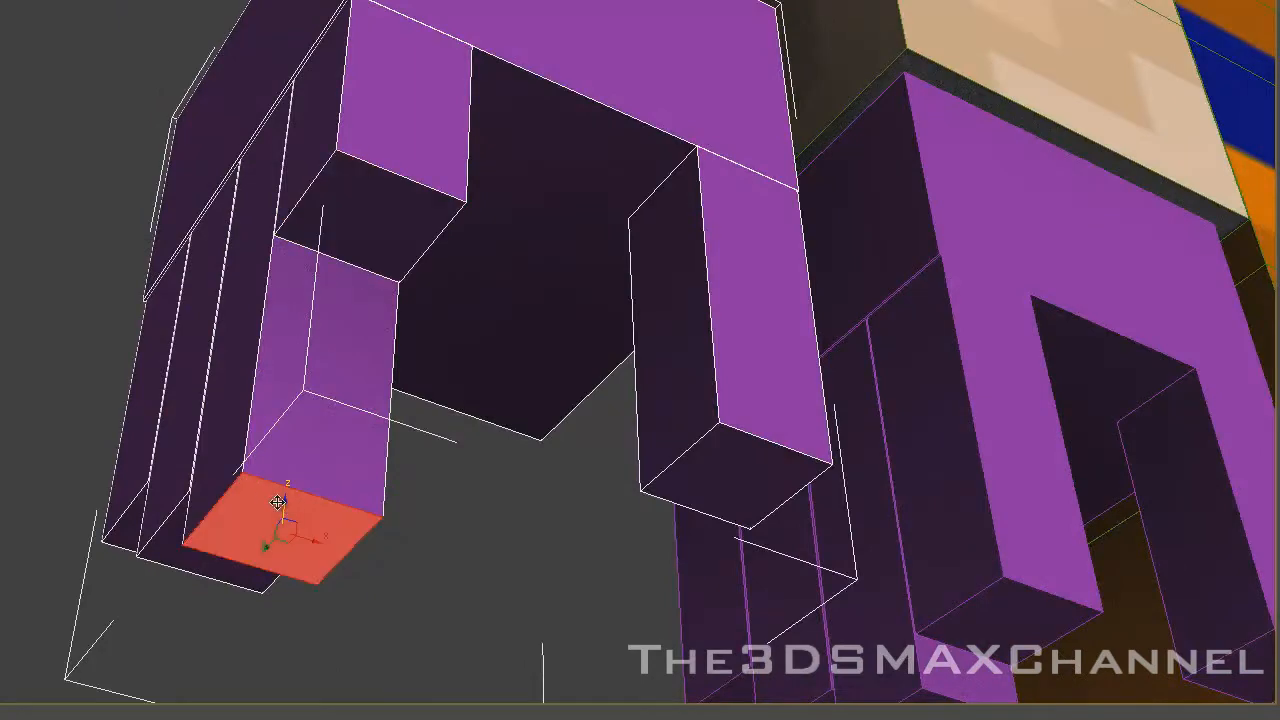
- Shorten the other three fingers of the copied hand by raising their bottom polygons to staggered heights
left_click_drag(277, 502, 300, 371)
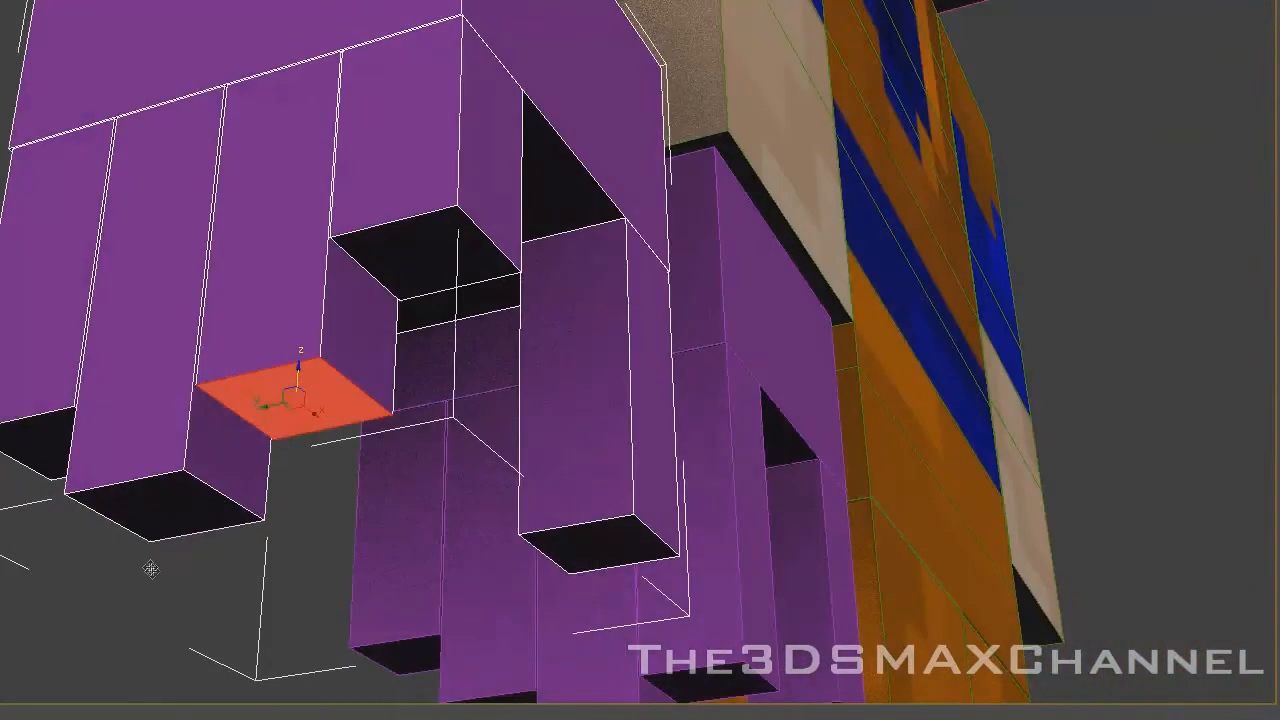
left_click_drag(285, 392, 181, 337)
left_click(48, 443)
left_click_drag(69, 406, 72, 296)
scroll(73, 291, "down", 5)
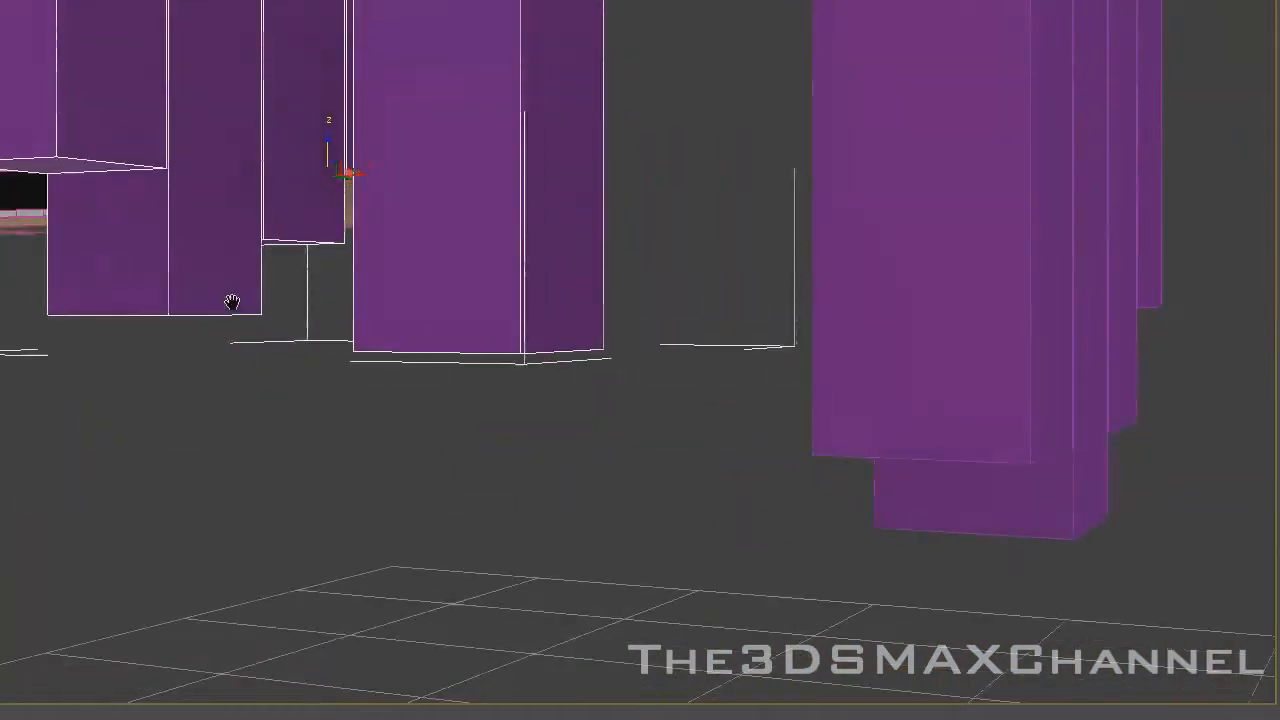
middle_click_drag(231, 300, 377, 304)
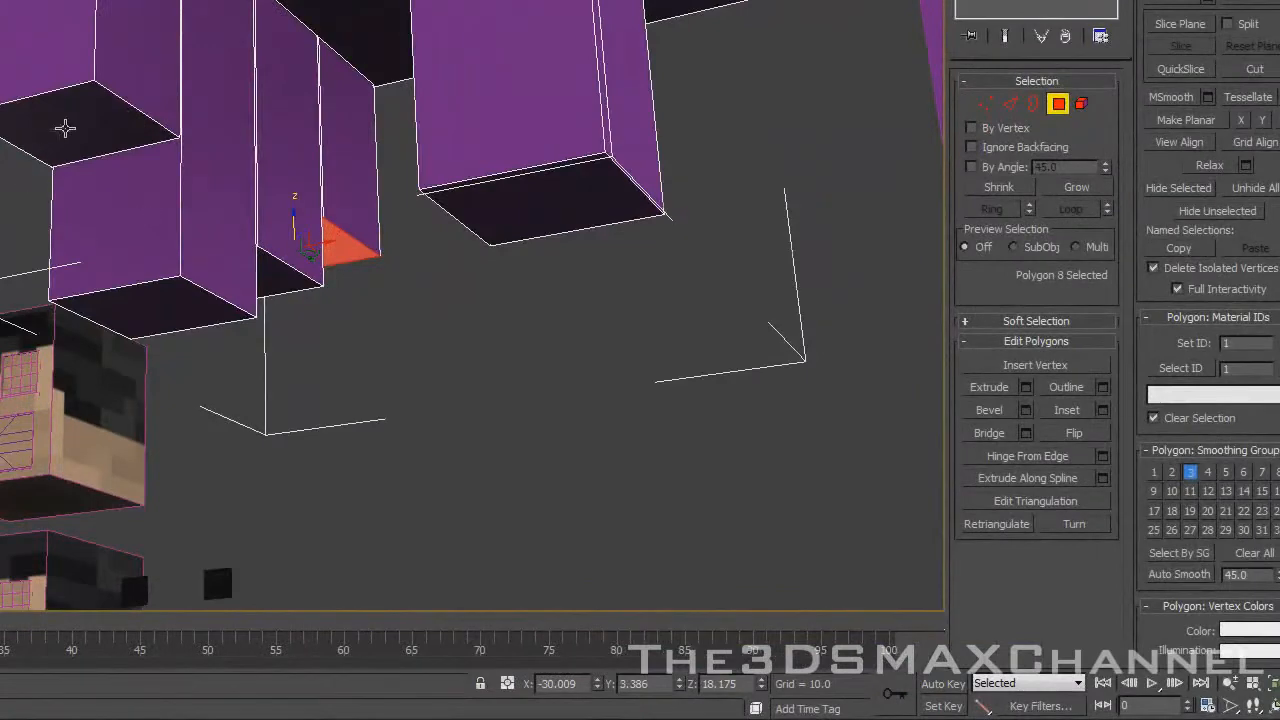
left_click(64, 127)
middle_click_drag(285, 272, 257, 210)
left_click(1025, 388)
left_click_drag(228, 249, 232, 258)
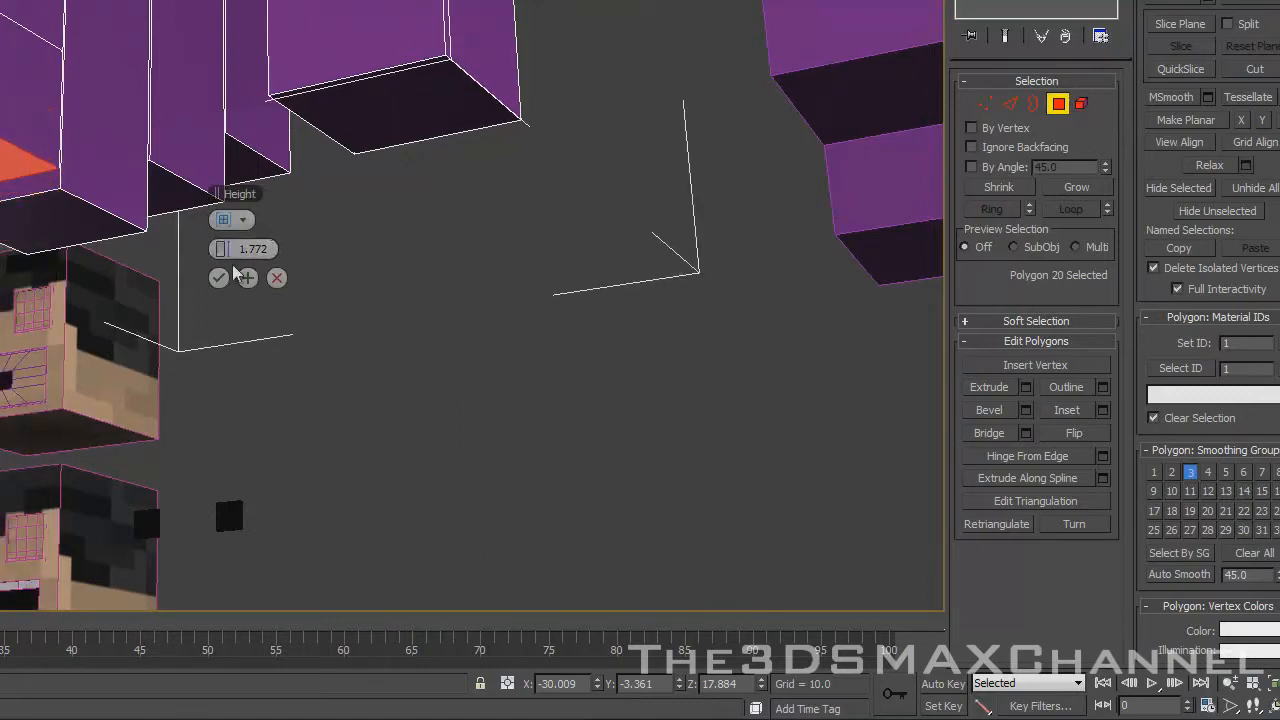
left_click(277, 278)
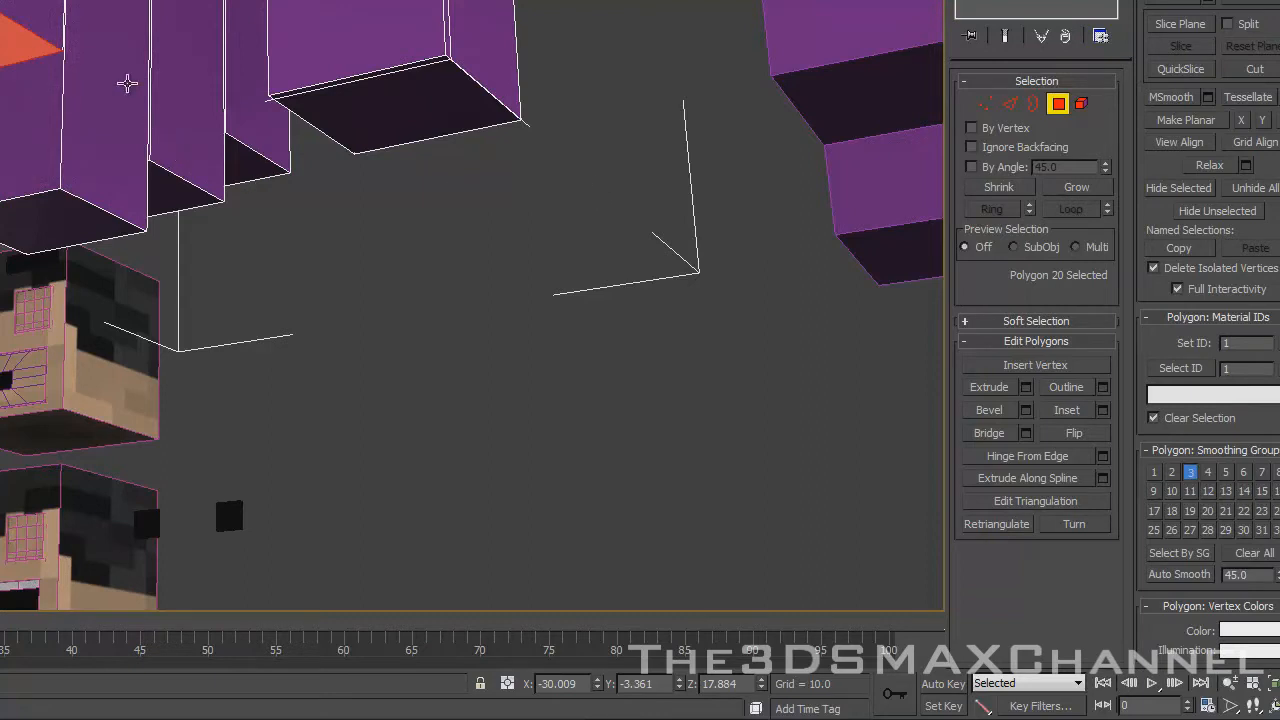
- Extrude the bottom polygons of all four shortened fingers downward together by 2.2
left_click(82, 224, "ctrl")
left_click(154, 191, "ctrl")
left_click(249, 166, "ctrl")
middle_click_drag(249, 166, 857, 250, "alt")
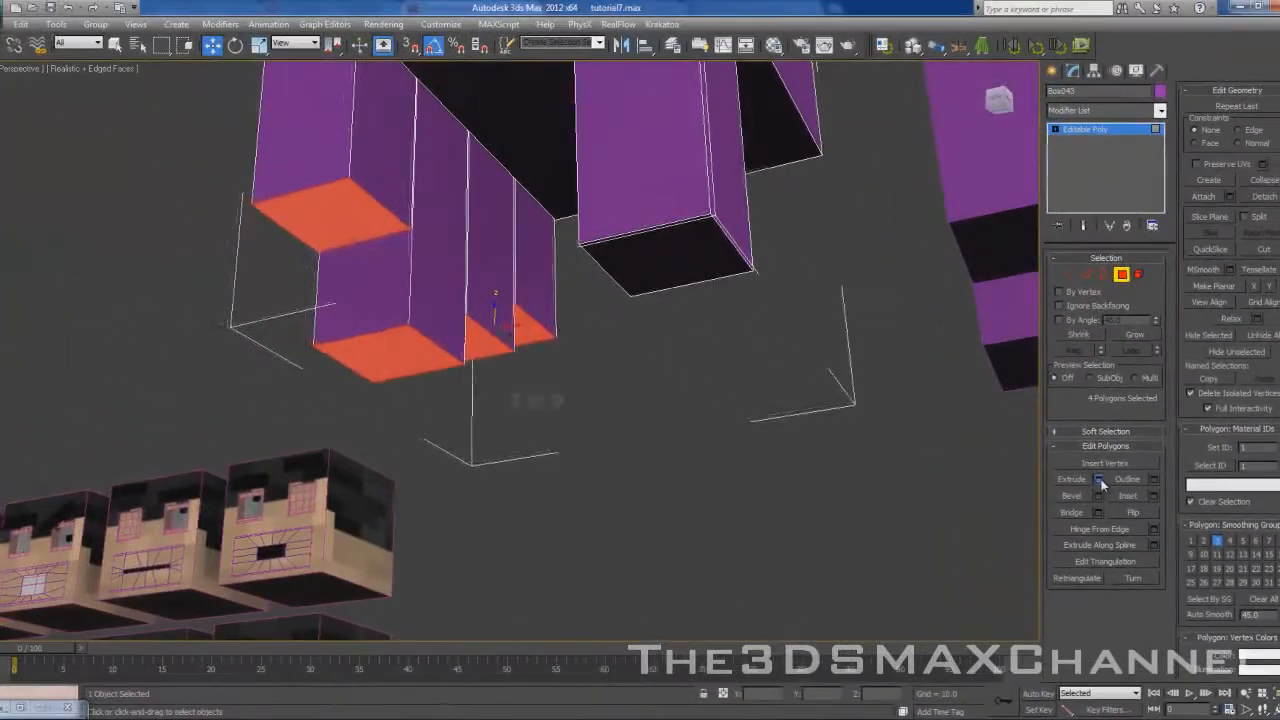
left_click(1026, 387)
middle_click_drag(668, 412, 686, 391, "alt")
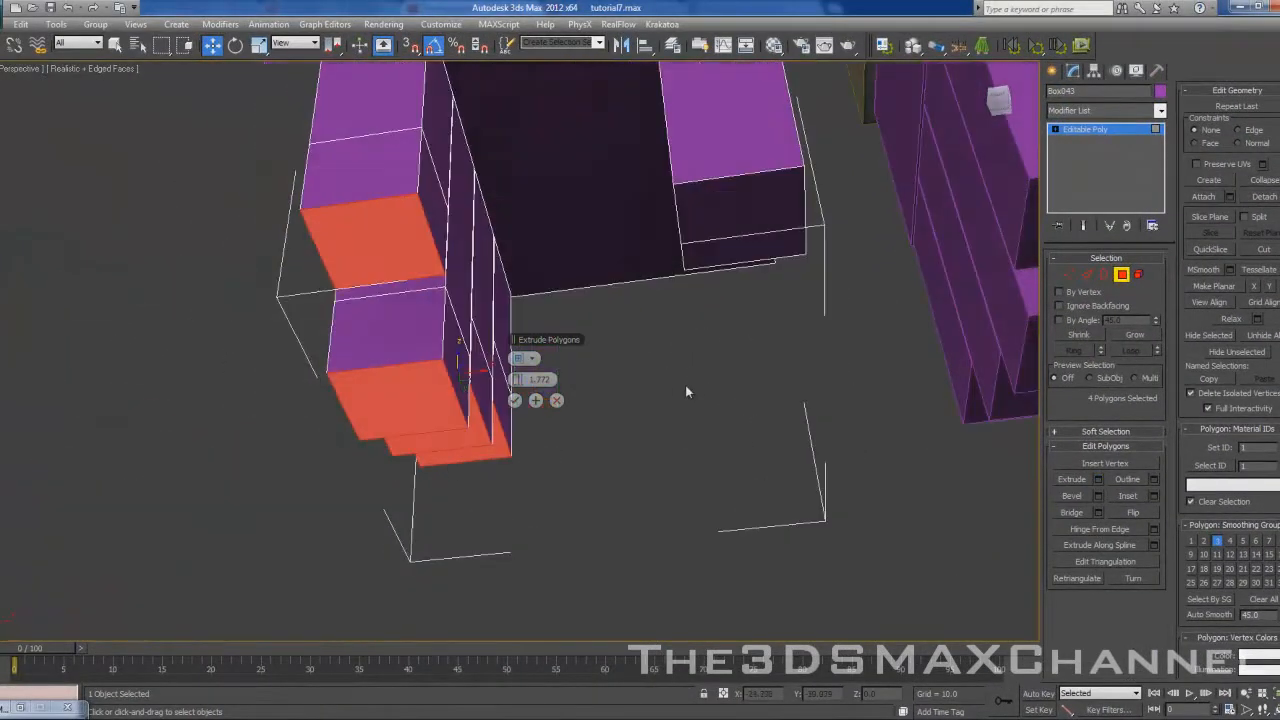
left_click_drag(568, 387, 646, 400)
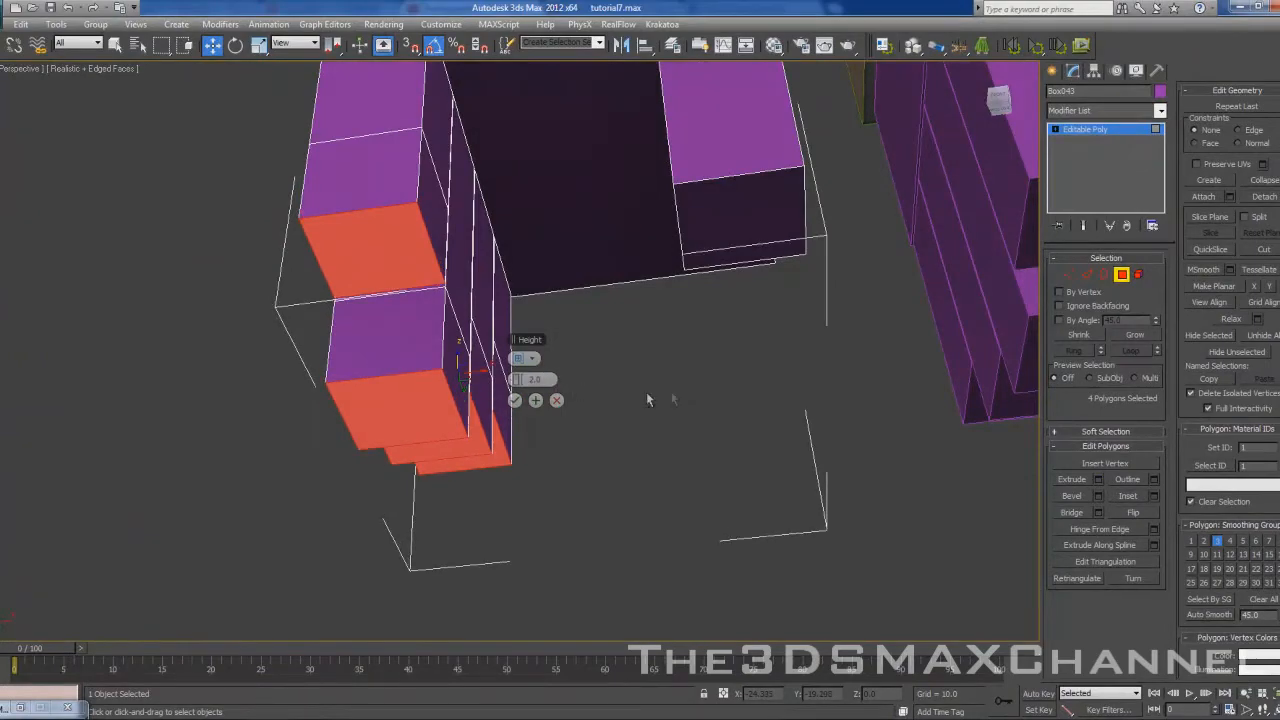
middle_click_drag(672, 387, 560, 384, "alt")
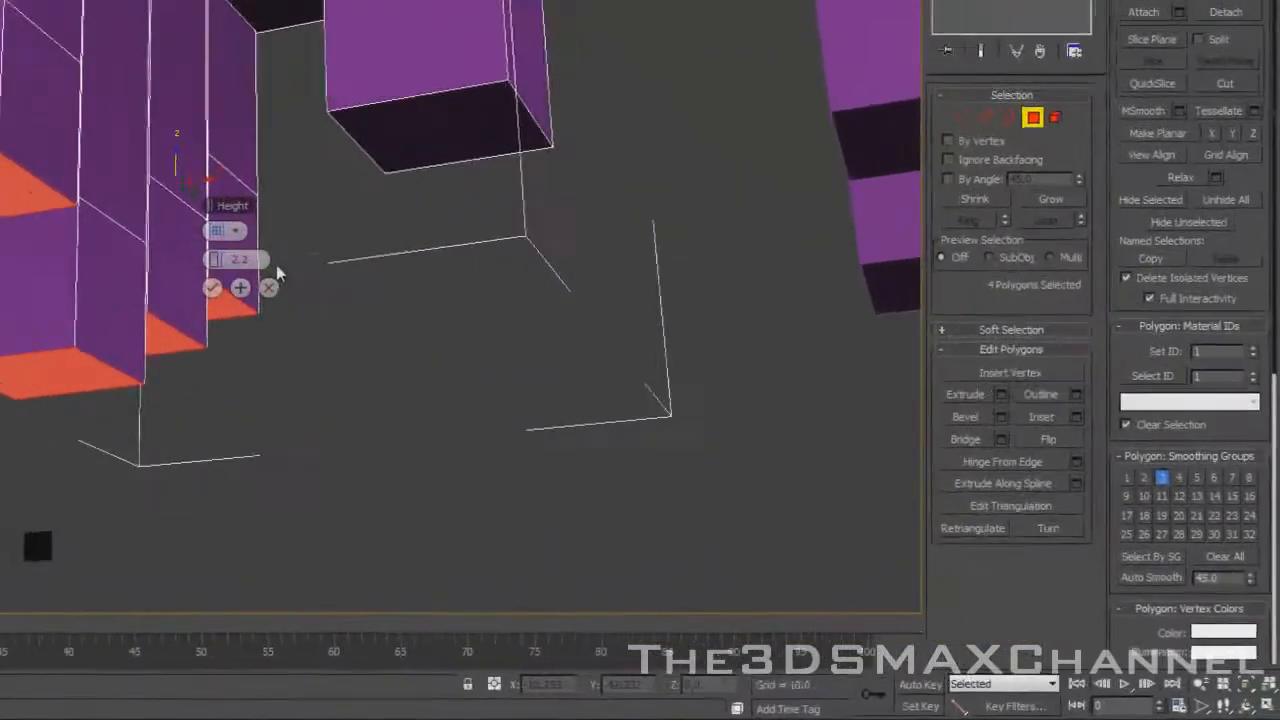
middle_click_drag(289, 247, 184, 277, "alt")
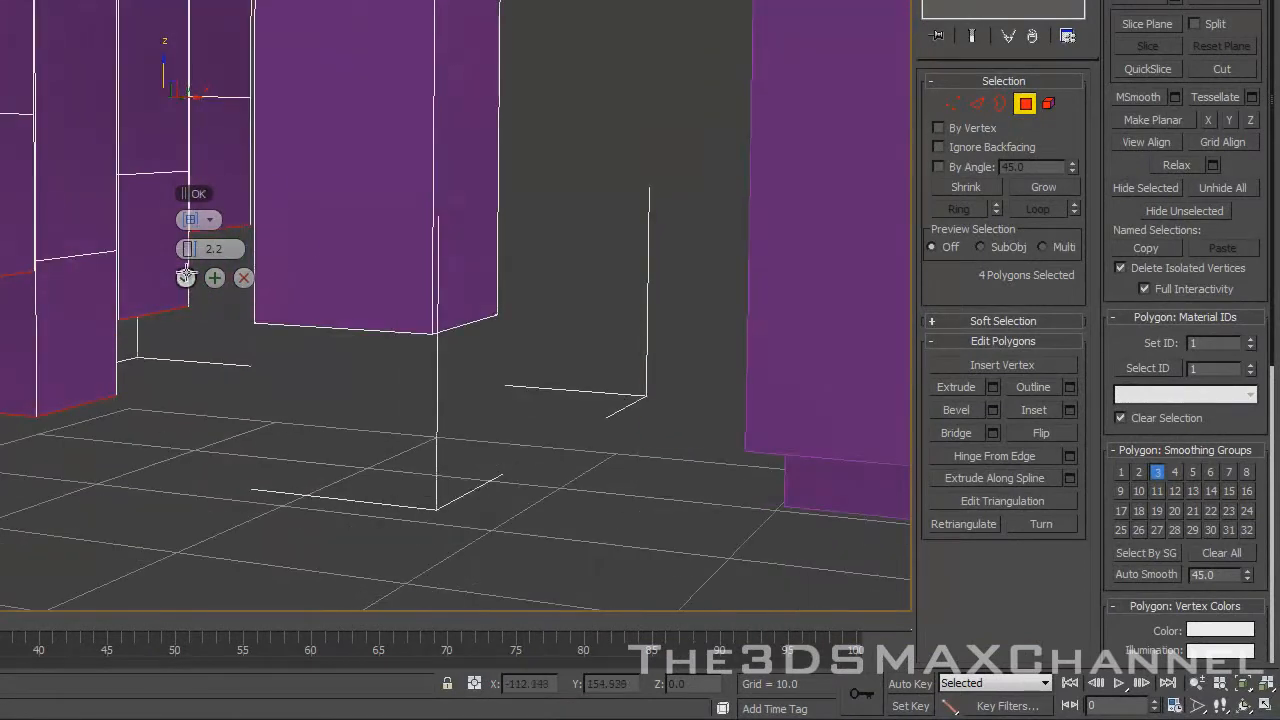
left_click(185, 278)
- Select the thumb-facing polygons of the four new fingertip segments and open their extrusion settings
middle_click_drag(4, 207, 43, 203, "alt")
left_click(5, 182, "ctrl")
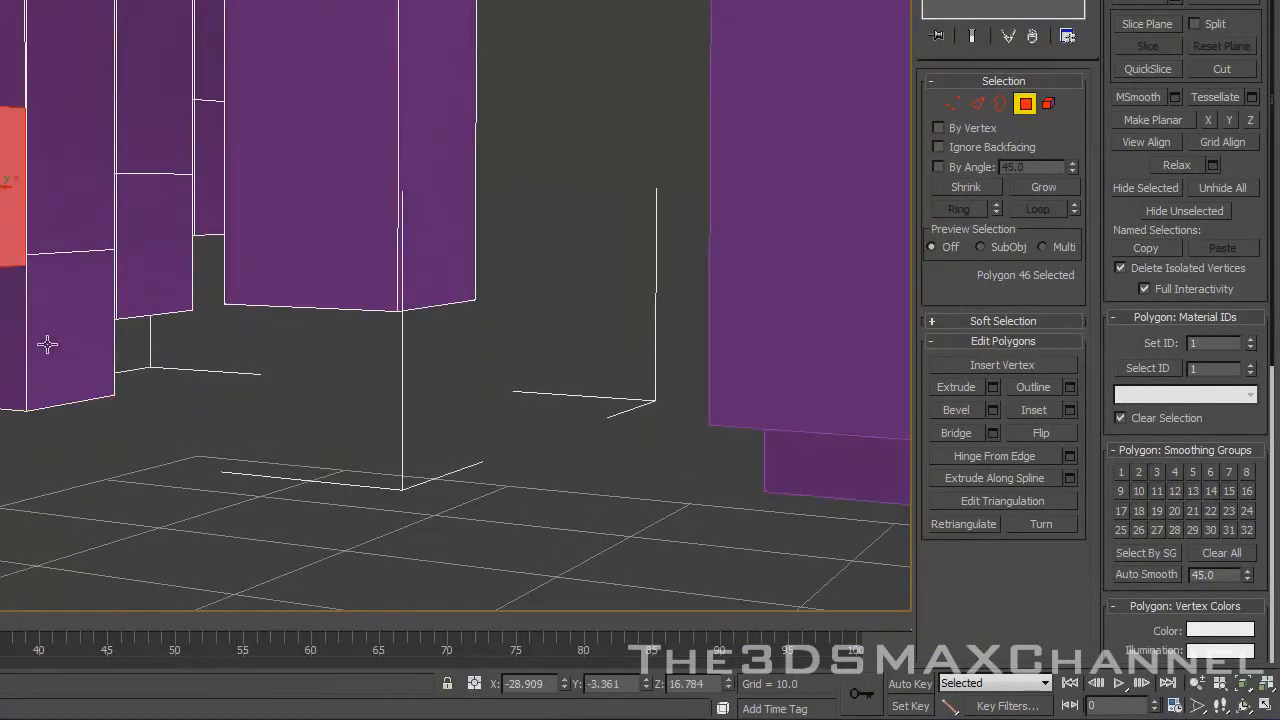
left_click(46, 343, "ctrl")
left_click(143, 271, "ctrl")
left_click(215, 160, "ctrl")
middle_click_drag(215, 160, 394, 187, "alt")
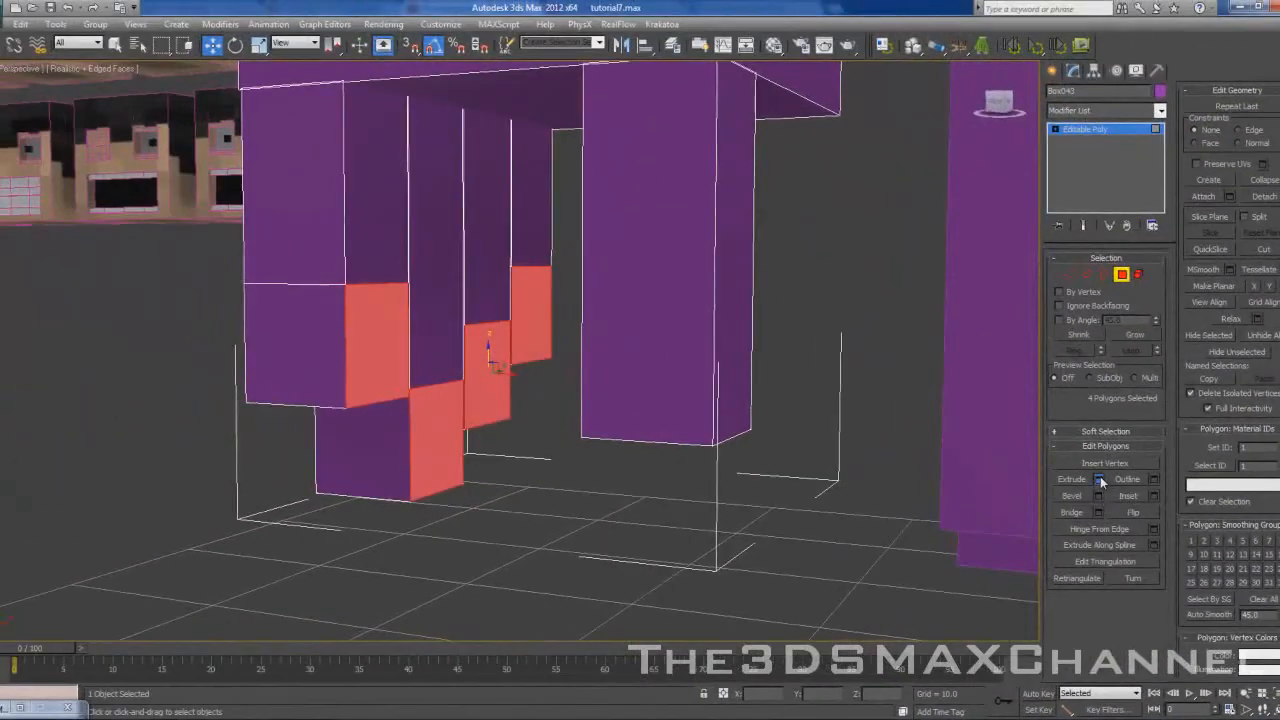
left_click(992, 387)
mouse_move(715, 395)
middle_mouse_down("alt")
mouse_move(733, 392)
mouse_move(723, 407)
middle_mouse_up("alt")
left_click_drag(520, 379, 537, 380)
middle_click_drag(613, 341, 558, 377, "alt")
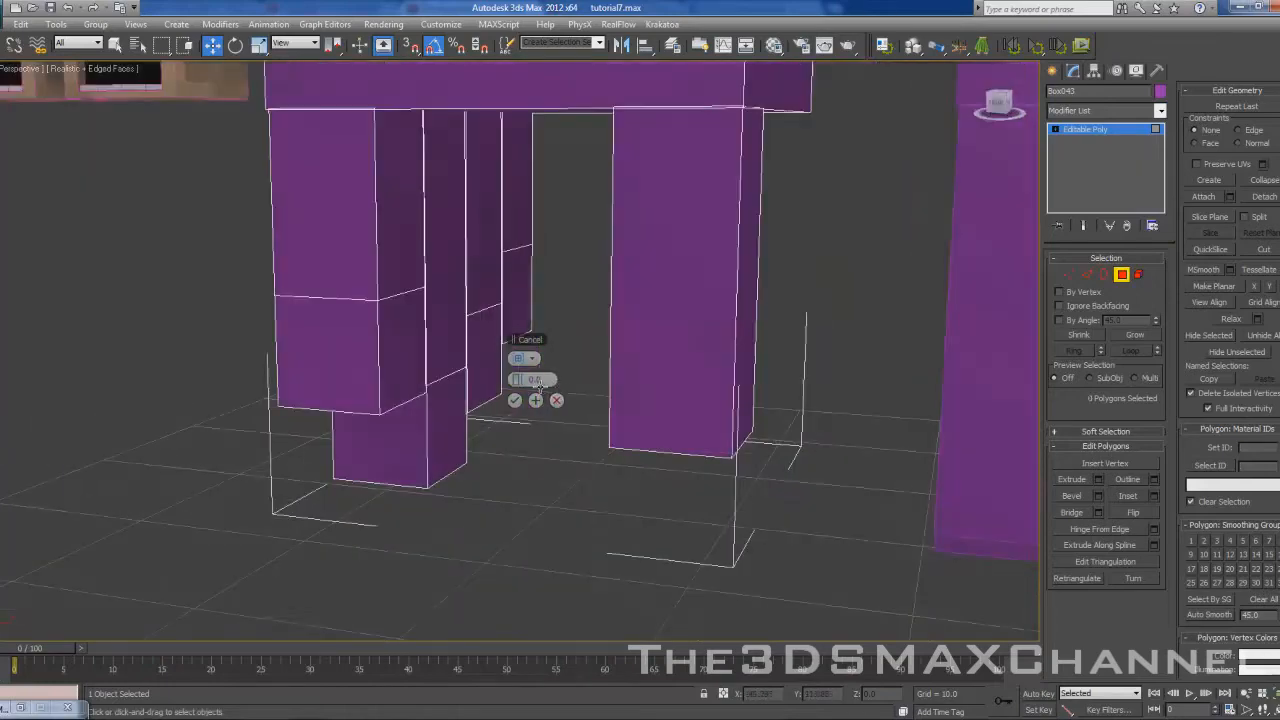
- Reselect the thumb-facing polygons of the four fingertip segments and extrude them by 4.5 to bend the fingers
left_click(433, 418)
left_click(405, 345, "ctrl")
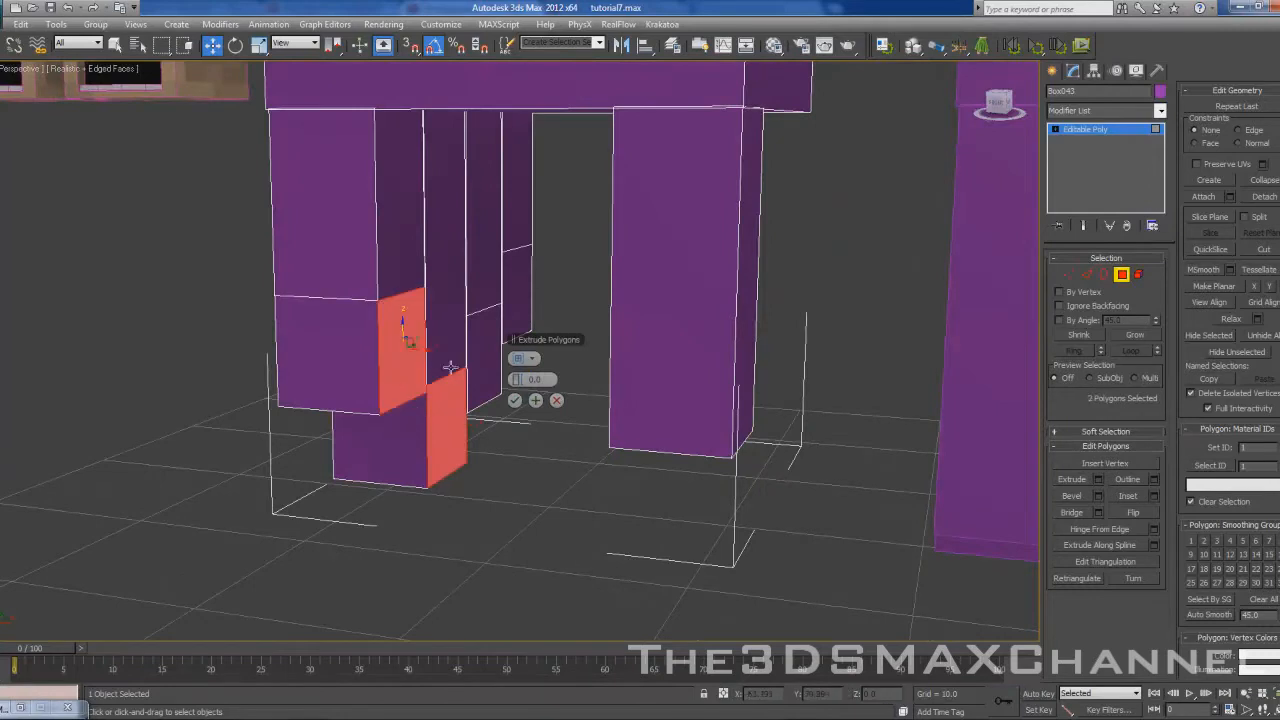
left_click(485, 360, "ctrl")
left_click(517, 290, "ctrl")
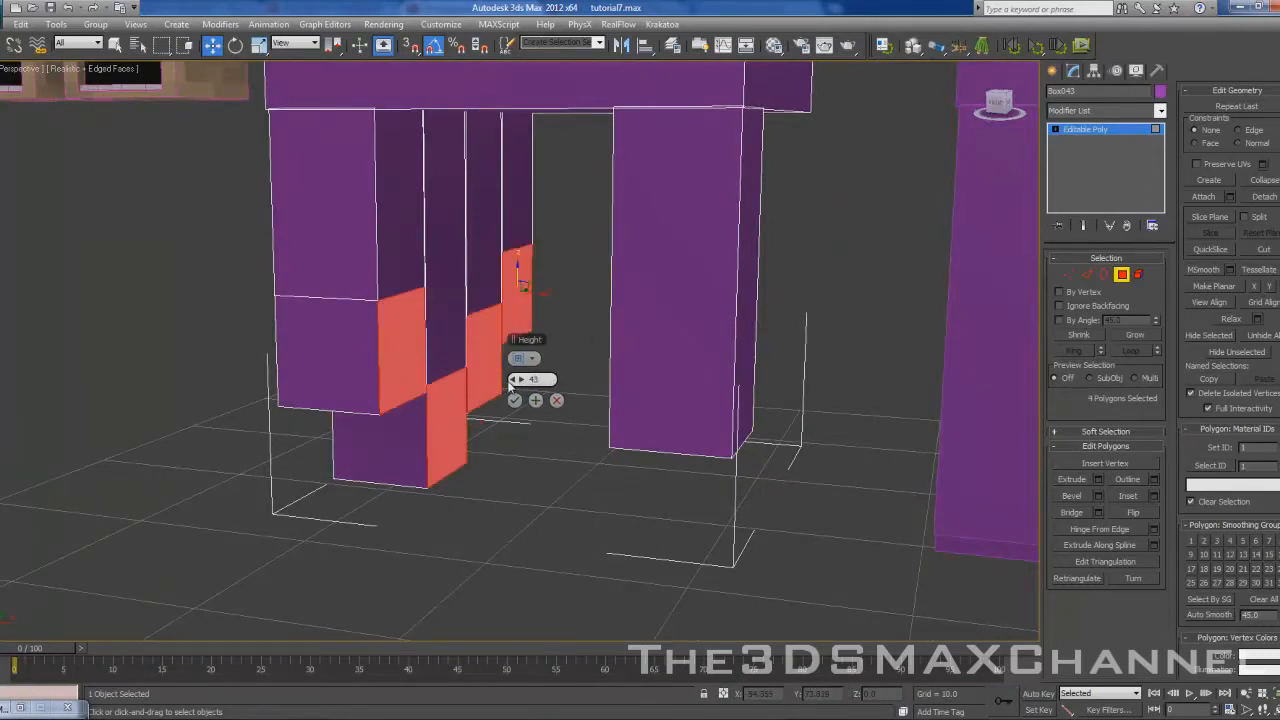
type("5")
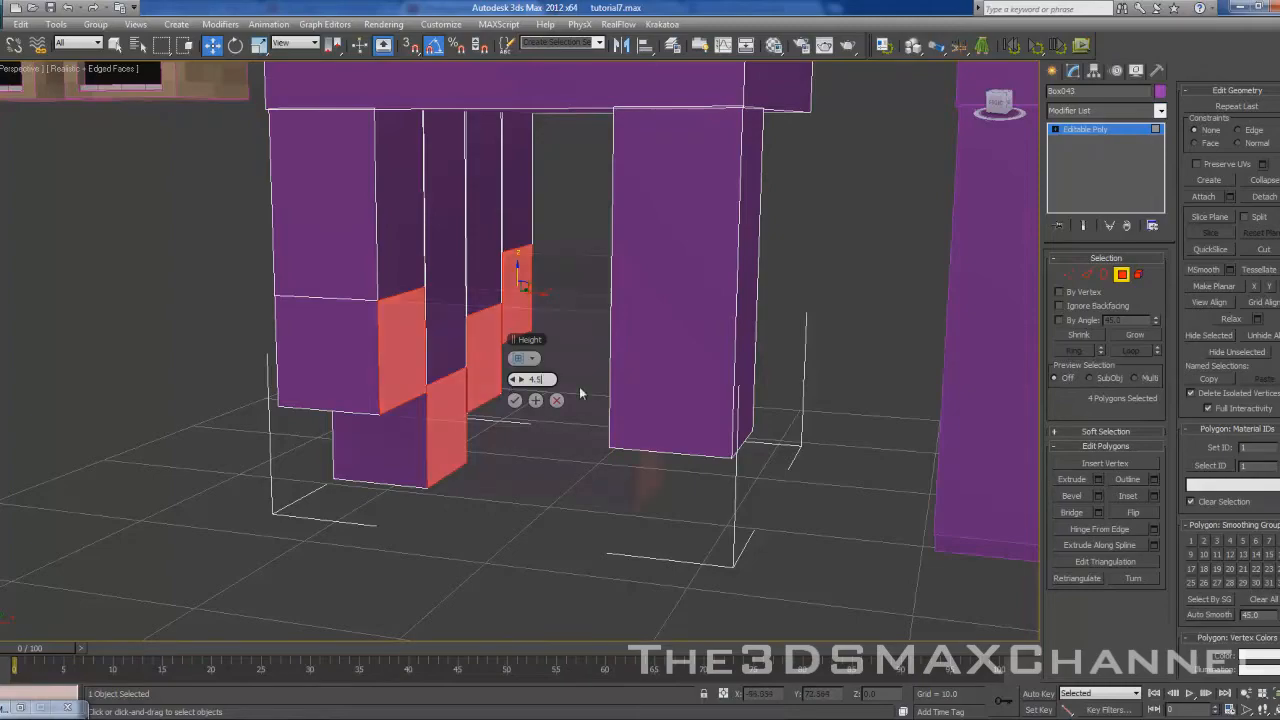
key("Return")
middle_click_drag(686, 334, 623, 337, "alt")
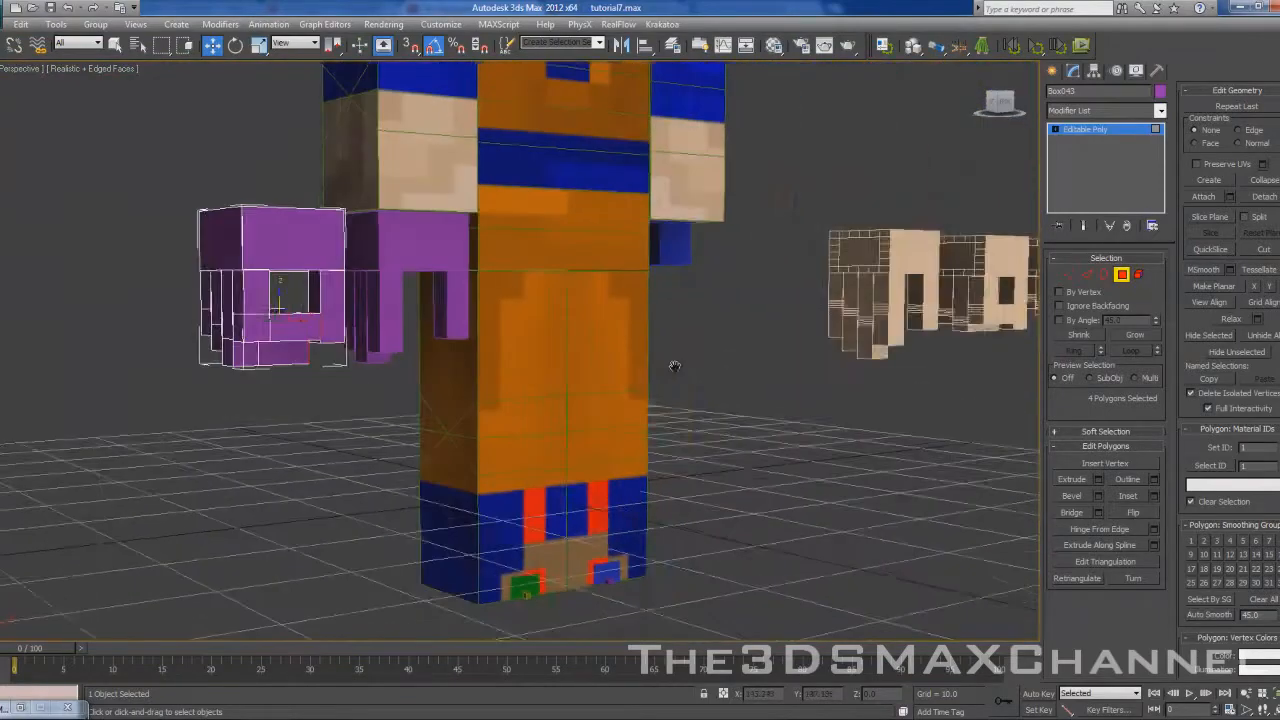
middle_click_drag(676, 366, 479, 351, "alt")
scroll(491, 346, "up", 5)
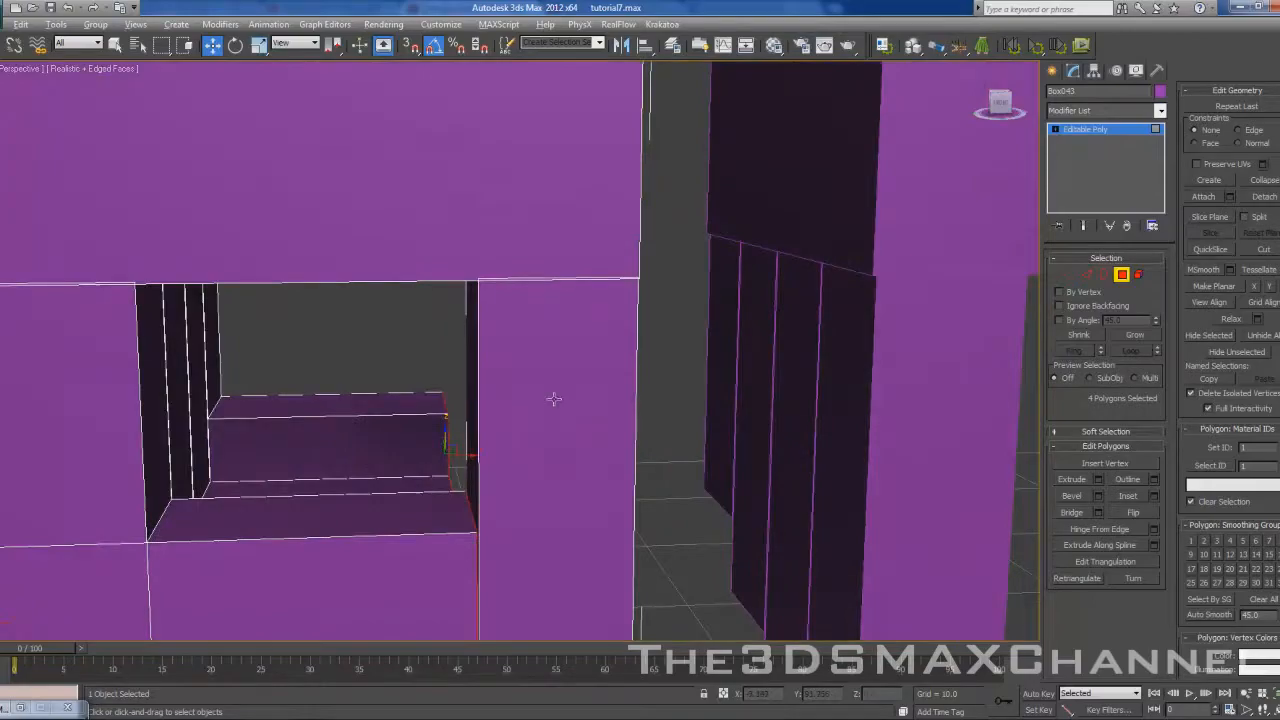
scroll(554, 398, "down", 2)
middle_click_drag(441, 355, 513, 291, "alt")
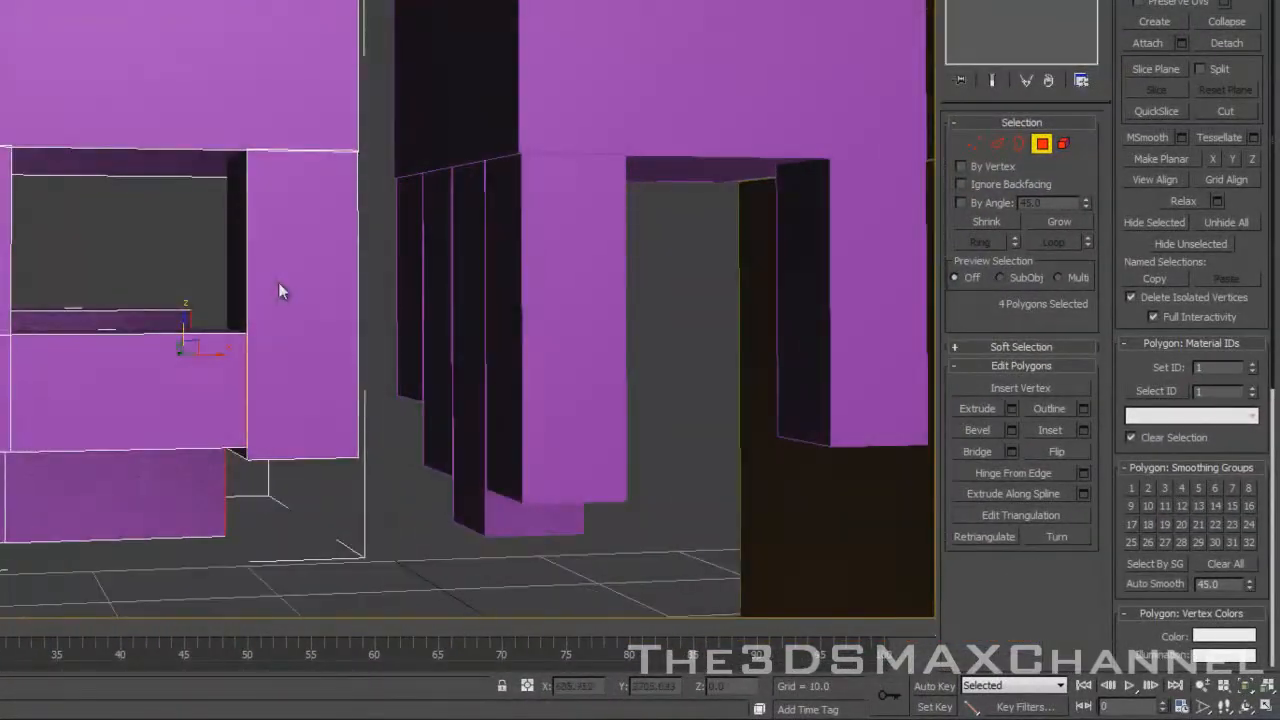
- Select the bent front finger of the copied hand as an element and hide the hand's unselected elements
left_click(1041, 143)
left_click(1063, 143)
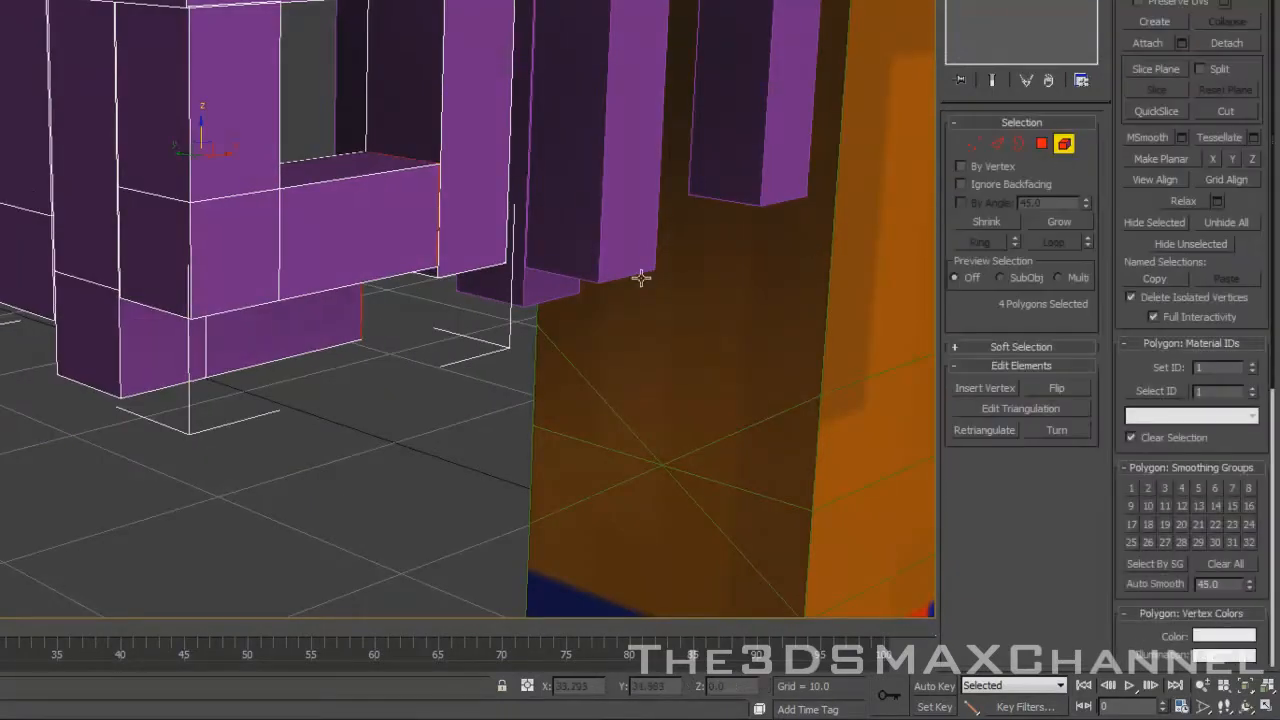
left_click(199, 213)
middle_click_drag(300, 253, 437, 262, "alt")
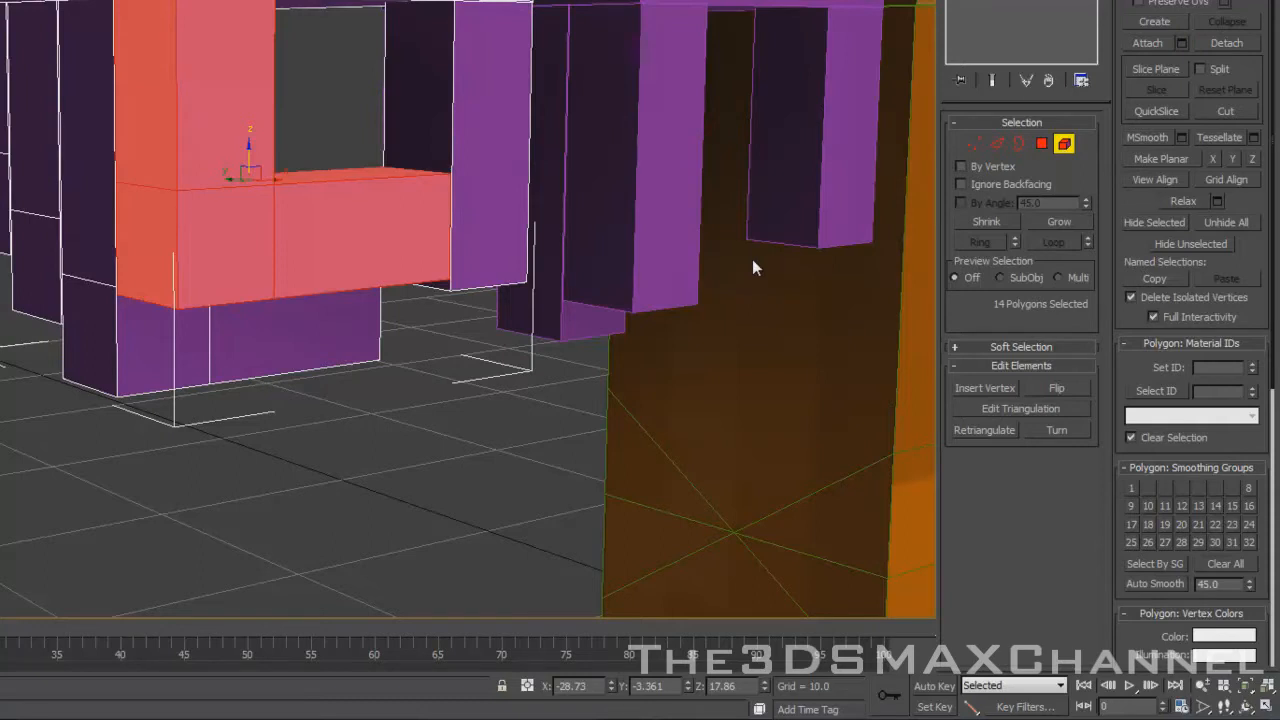
left_click(90, 213)
left_click(28, 213)
left_click(6, 205)
left_click(240, 210)
left_click(470, 150)
left_click(294, 229)
left_click(106, 191)
left_click(203, 191)
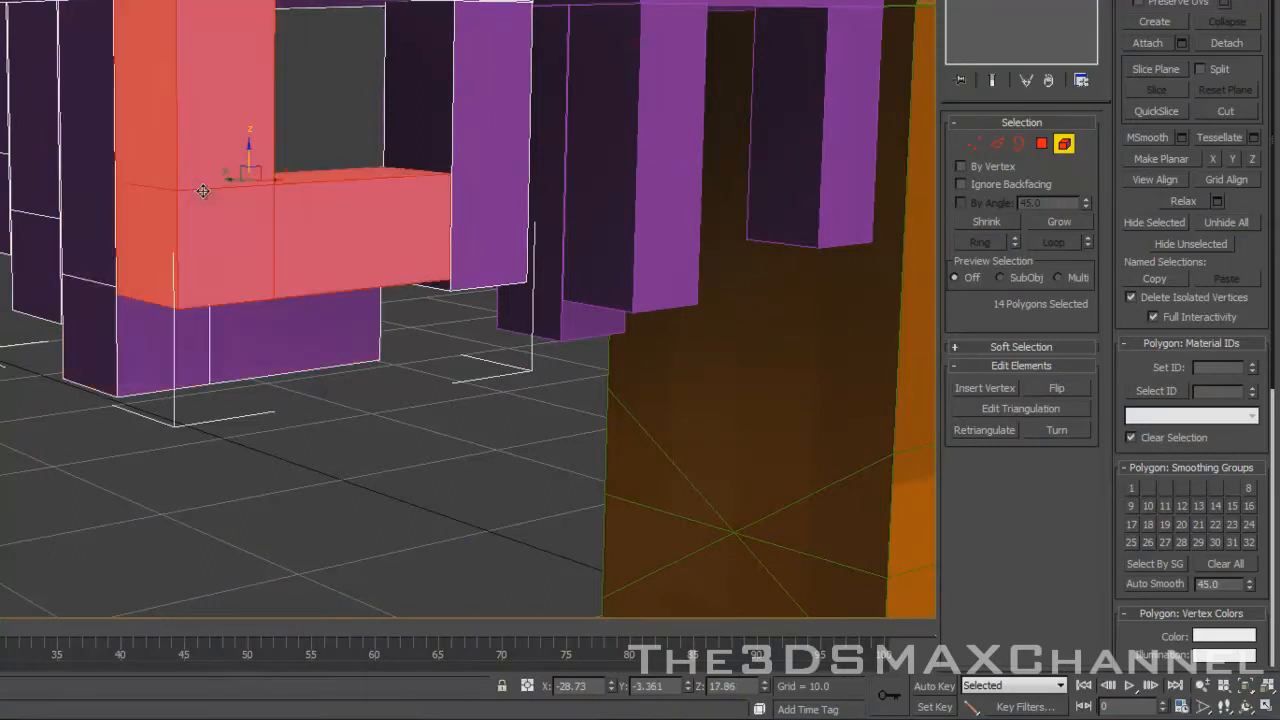
left_click(1187, 247)
mouse_move(561, 195)
middle_mouse_down("alt")
mouse_move(648, 190)
mouse_move(400, 209)
mouse_move(523, 194)
mouse_move(563, 206)
middle_mouse_up("alt")
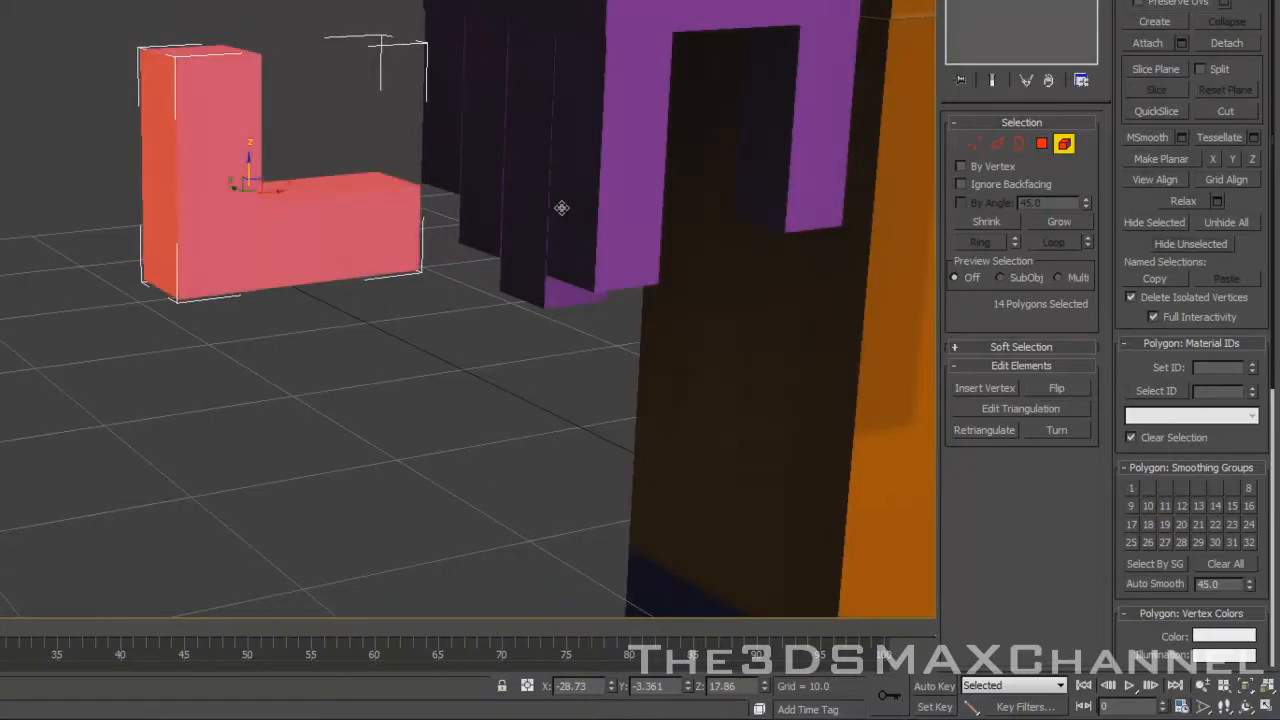
- Examine the isolated bent finger's edge layout in wireframe and shaded display by selecting its lower and horizontal edges
key("F3")
key("F3")
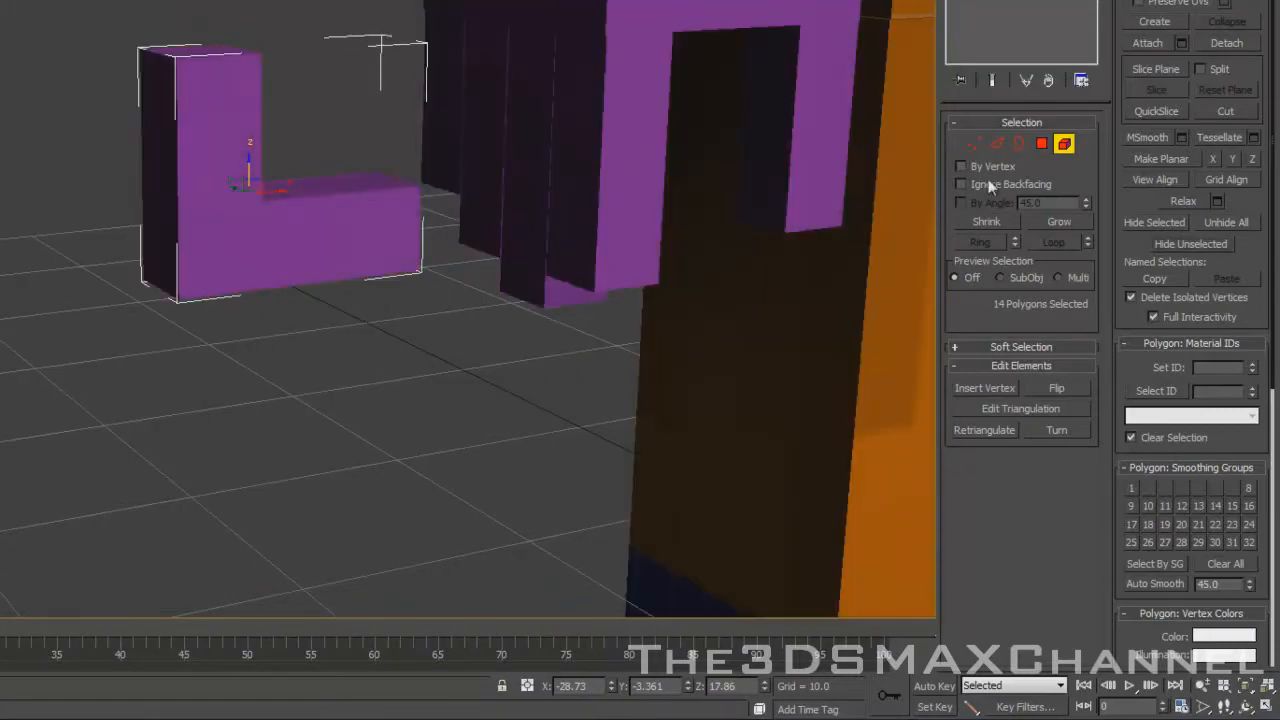
left_click(993, 147)
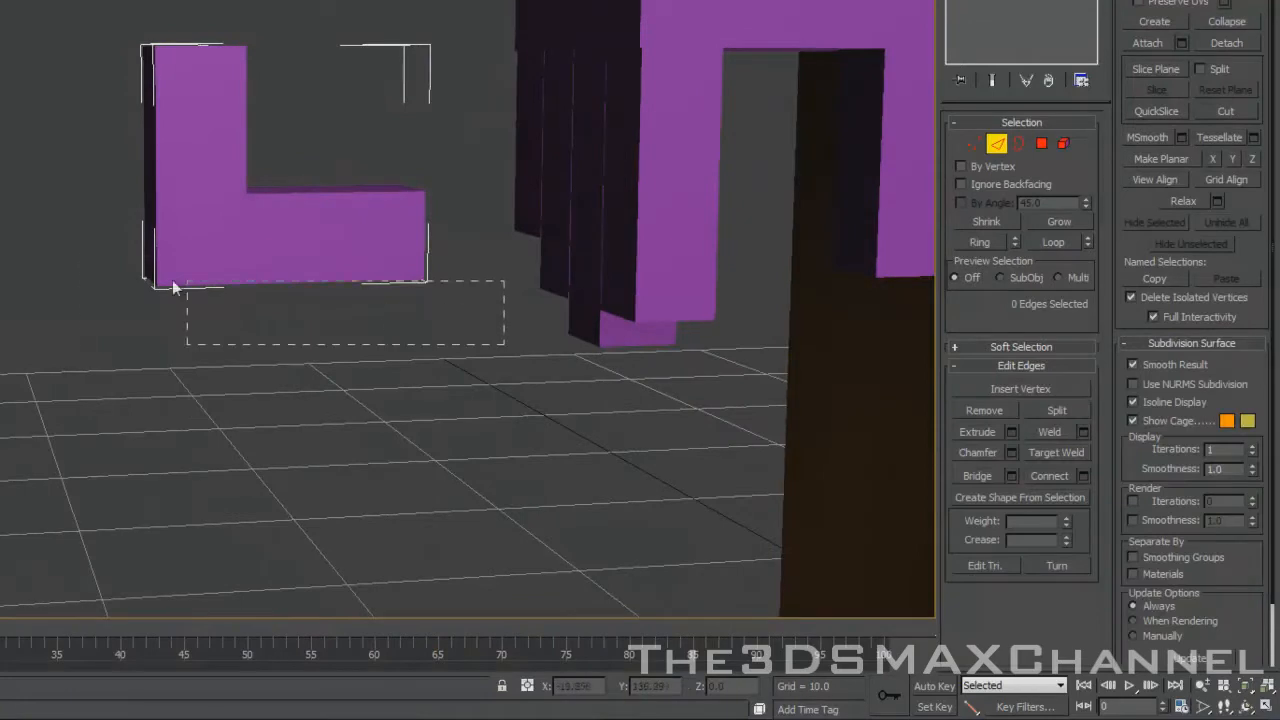
left_click_drag(60, 240, 60, 241)
key("F3")
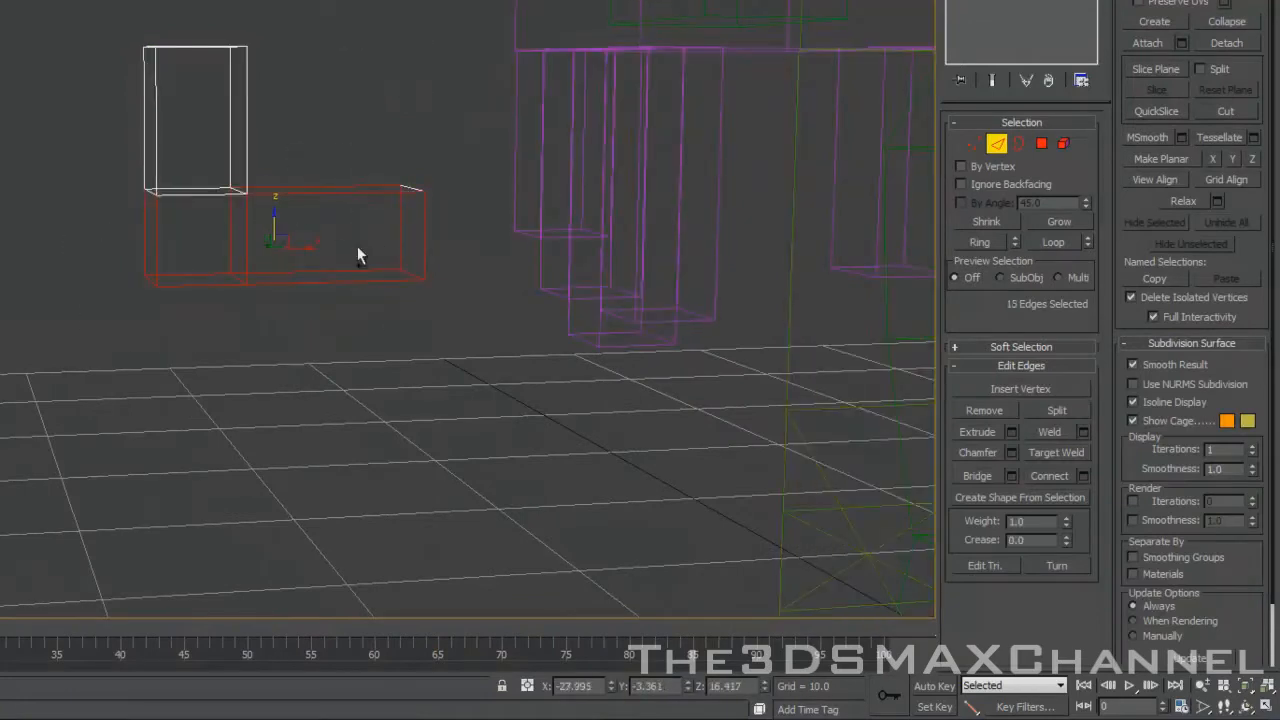
mouse_move(273, 218)
left_mouse_down()
mouse_move(270, 235)
mouse_move(286, 146)
mouse_move(286, 219)
left_mouse_up()
key("F3")
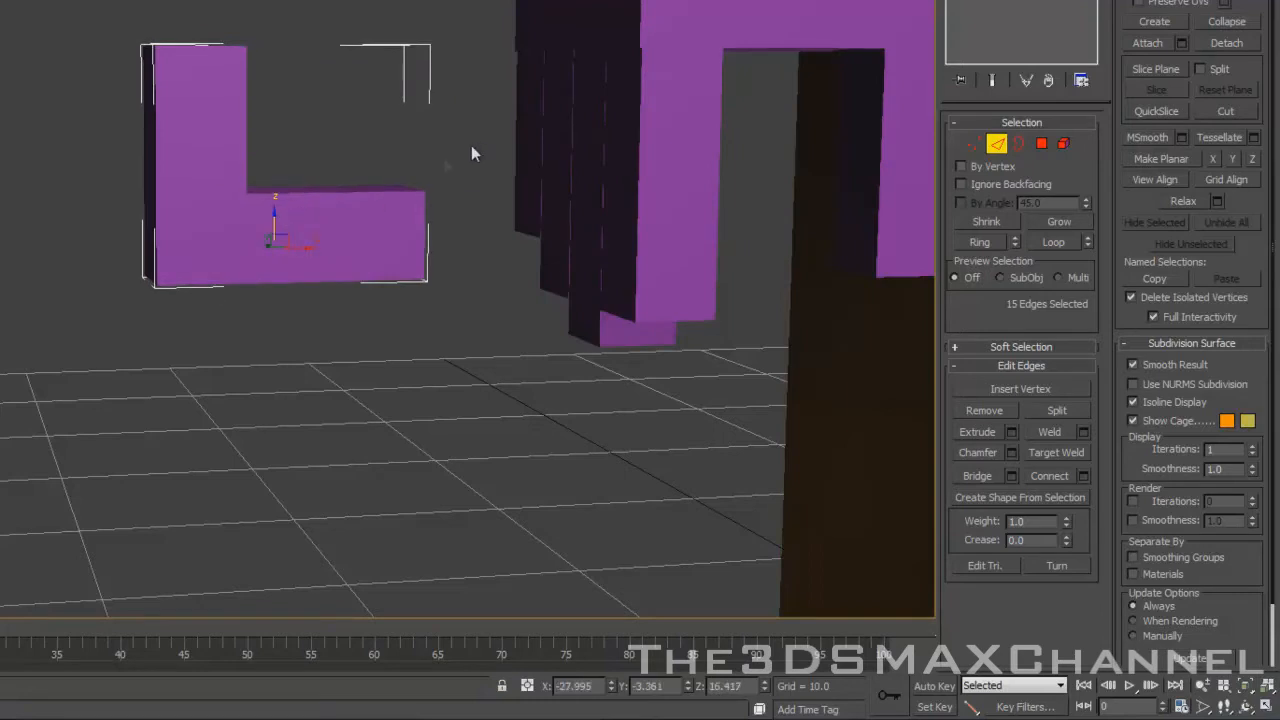
key("F3")
left_click_drag(439, 96, 306, 415)
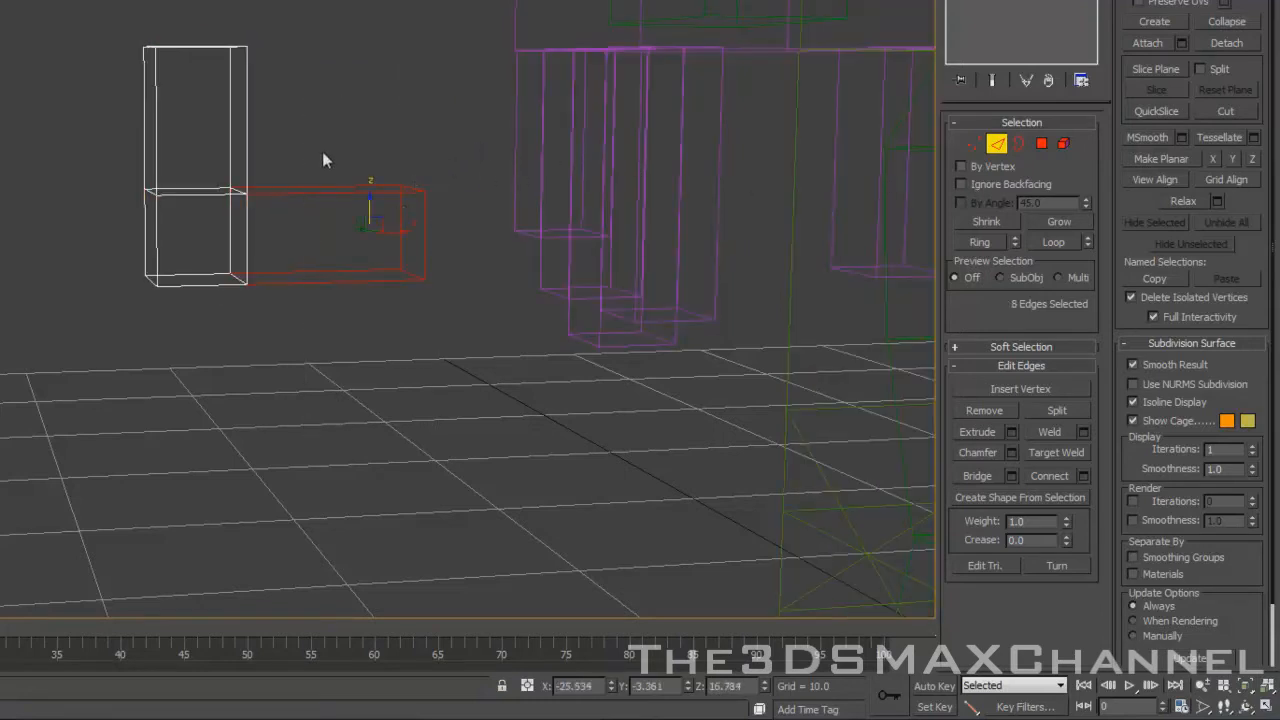
mouse_move(282, 205)
left_mouse_down()
mouse_move(282, 194)
mouse_move(544, 228)
left_mouse_up()
key("F3")
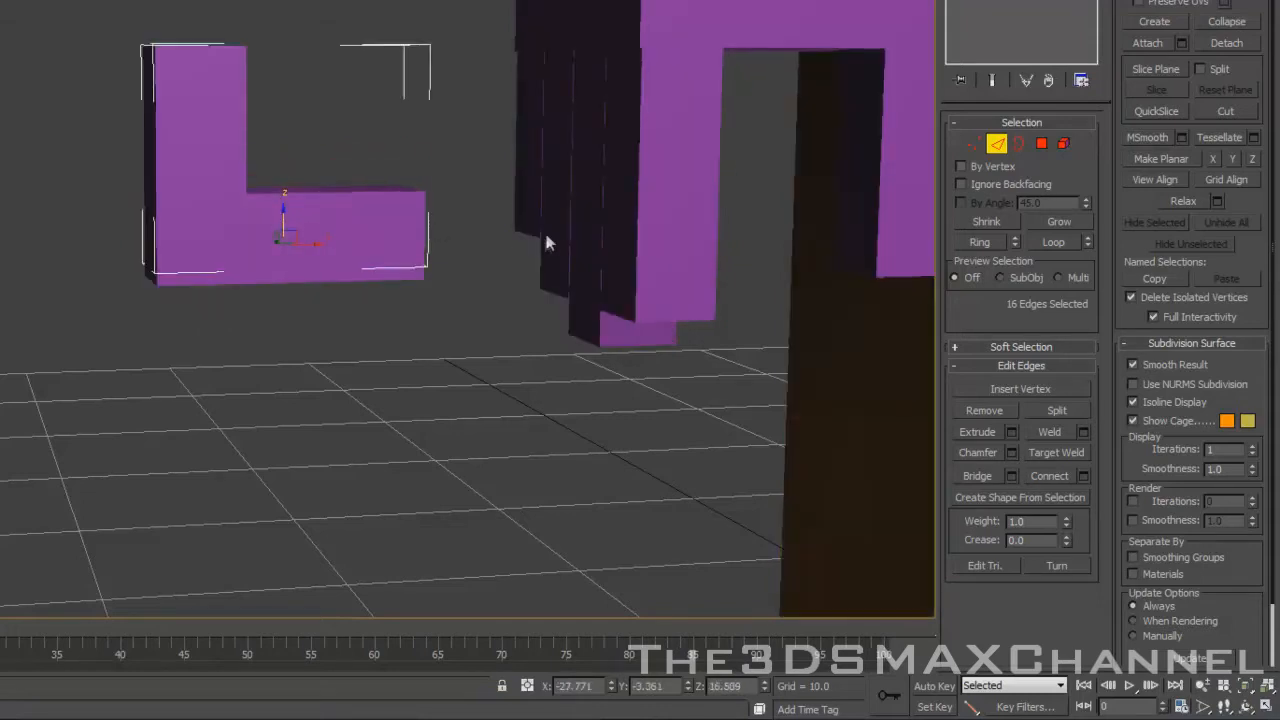
- Unhide all elements of the copied hand and leave sub-object editing
left_click(997, 145)
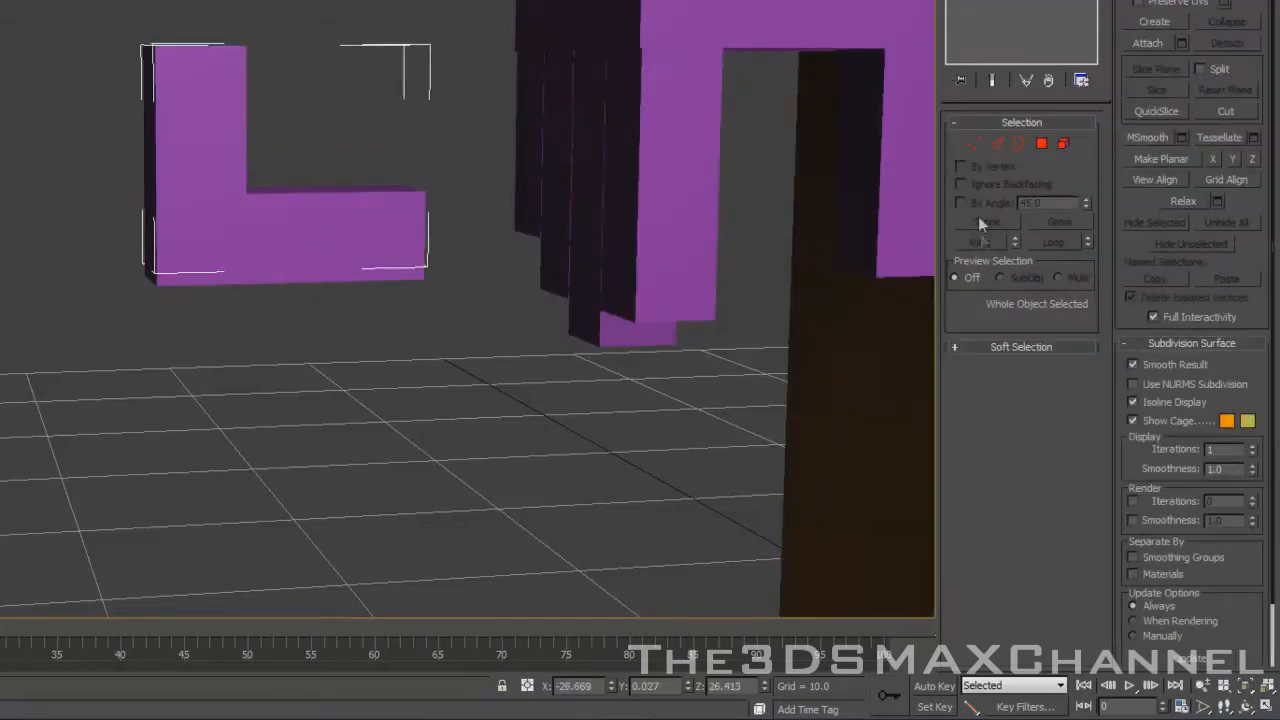
left_click(1062, 145)
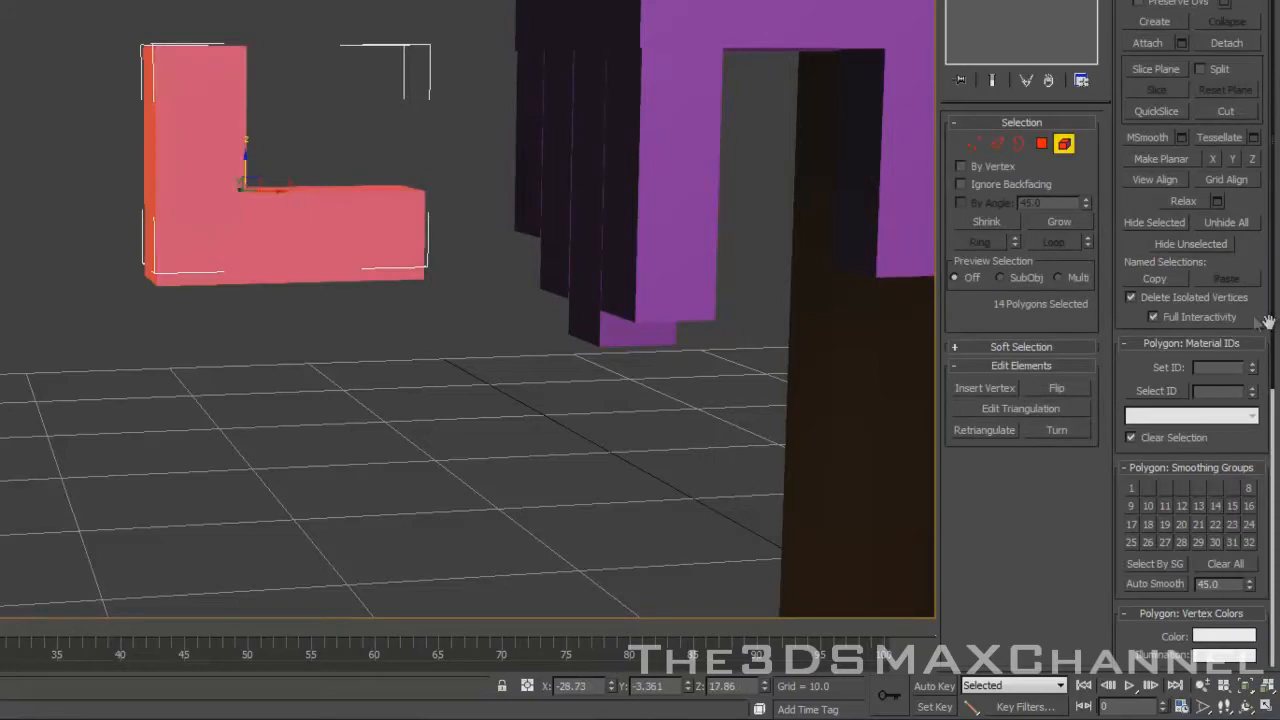
left_click(1226, 222)
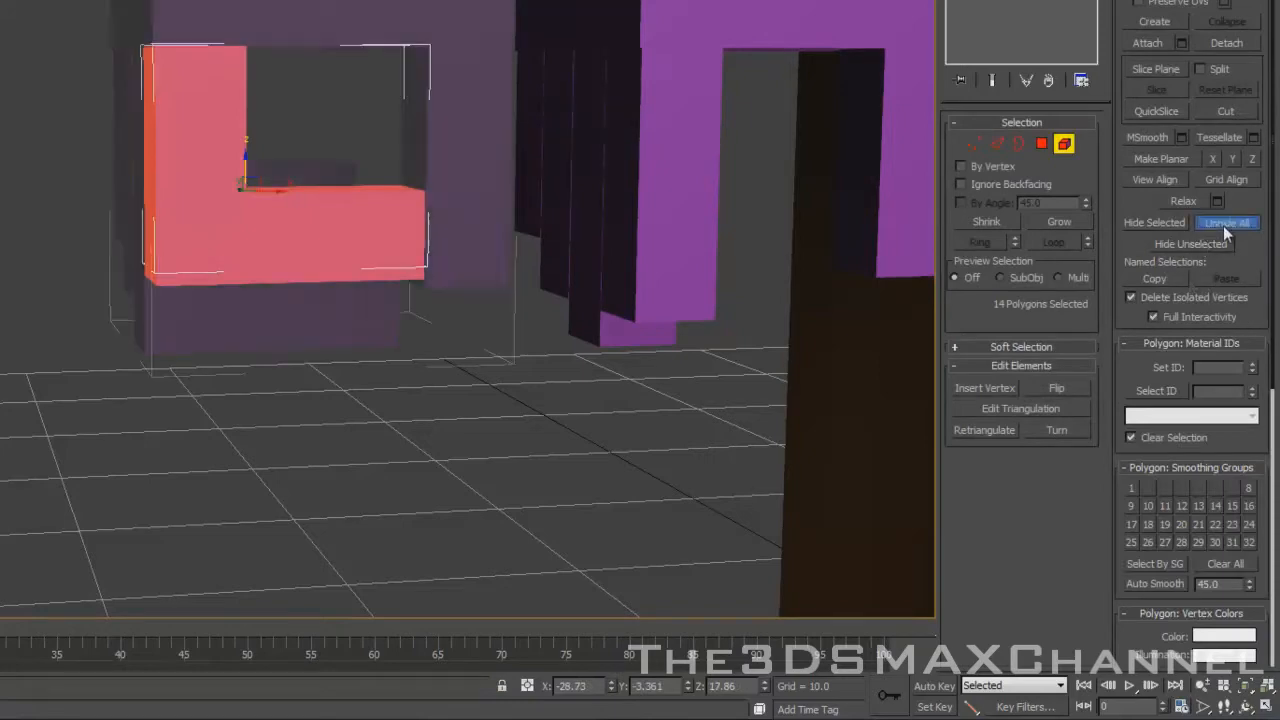
left_click(413, 404)
- Examine the closed-hand copy beside the open hand, the row of finished hand poses and the character's facial control panel
scroll(460, 300, "down", 5)
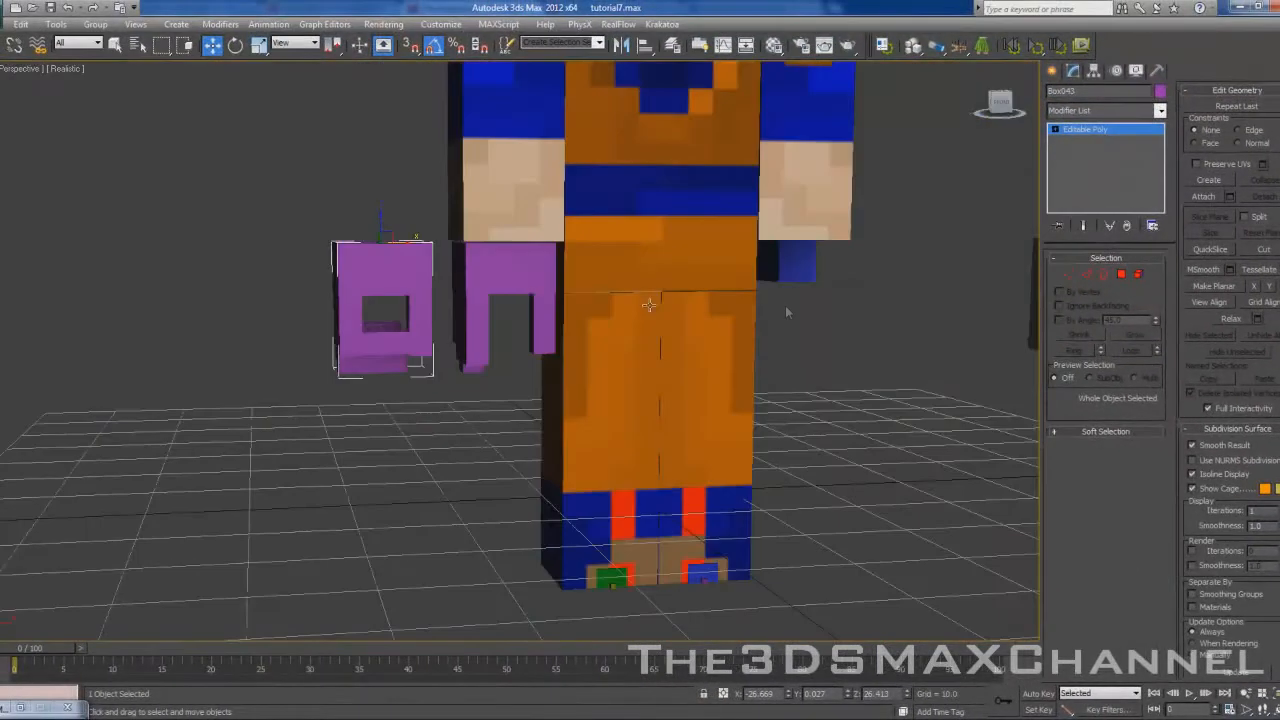
middle_click_drag(785, 305, 400, 330)
scroll(692, 336, "down", 4)
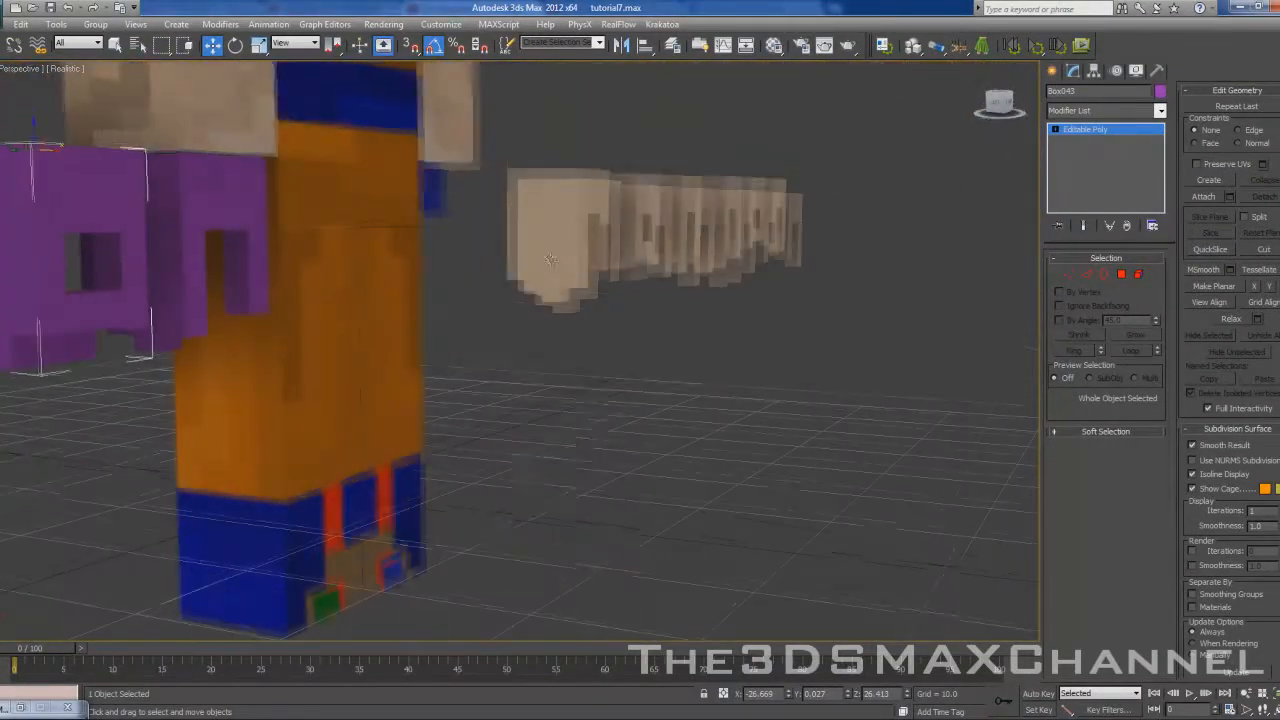
scroll(313, 388, "up", 5)
middle_click_drag(343, 400, 491, 373, "alt")
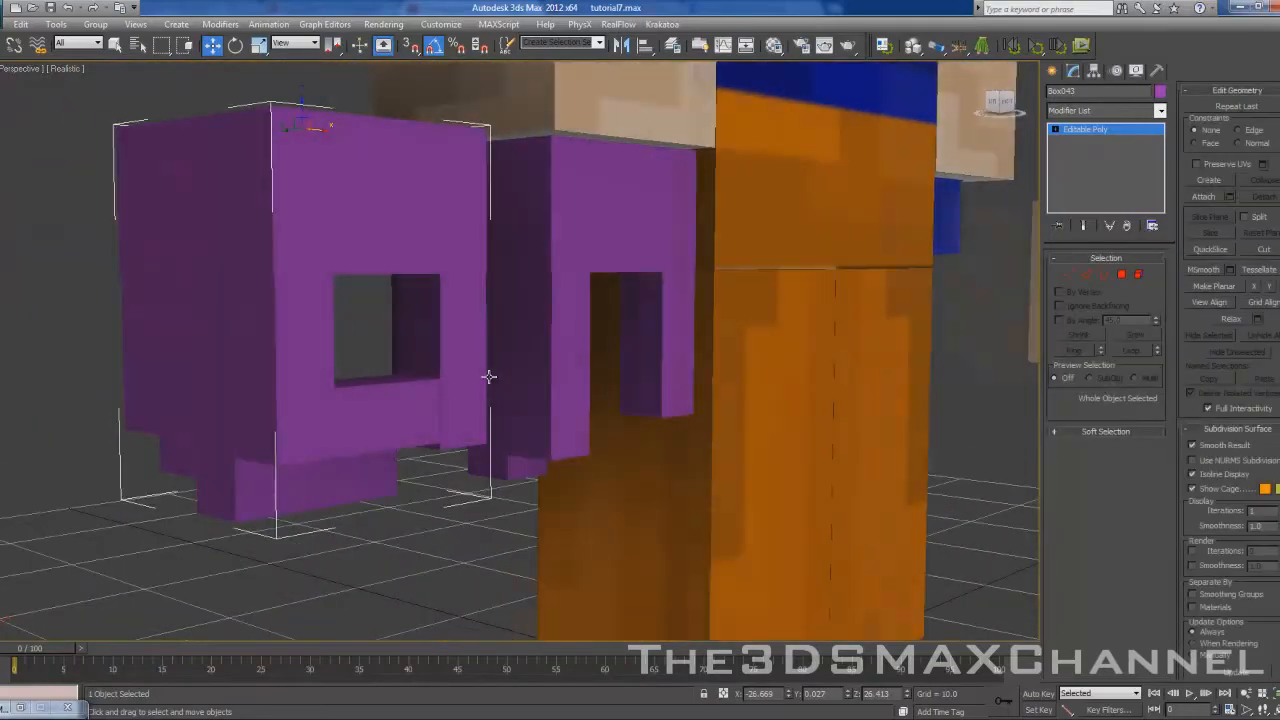
middle_click_drag(640, 362, 489, 388, "alt")
scroll(489, 388, "down", 4)
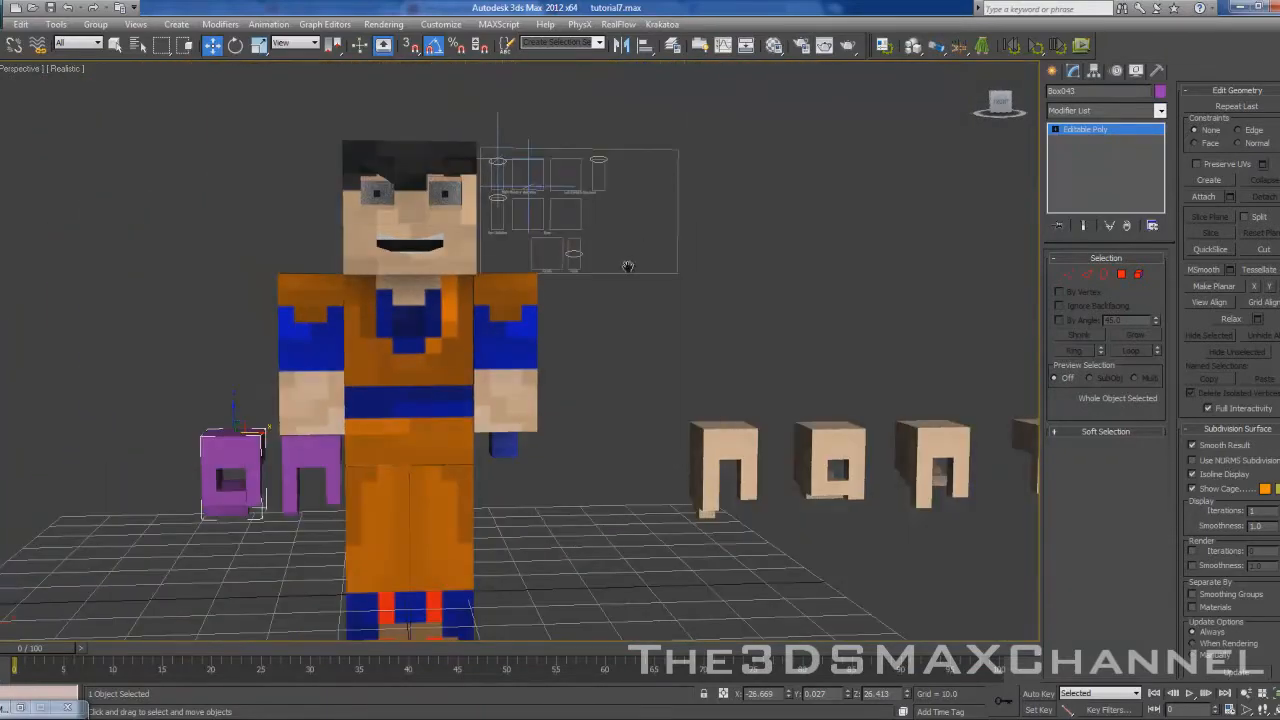
scroll(483, 443, "up", 6)
scroll(605, 432, "down", 2)
scroll(653, 278, "down", 4)
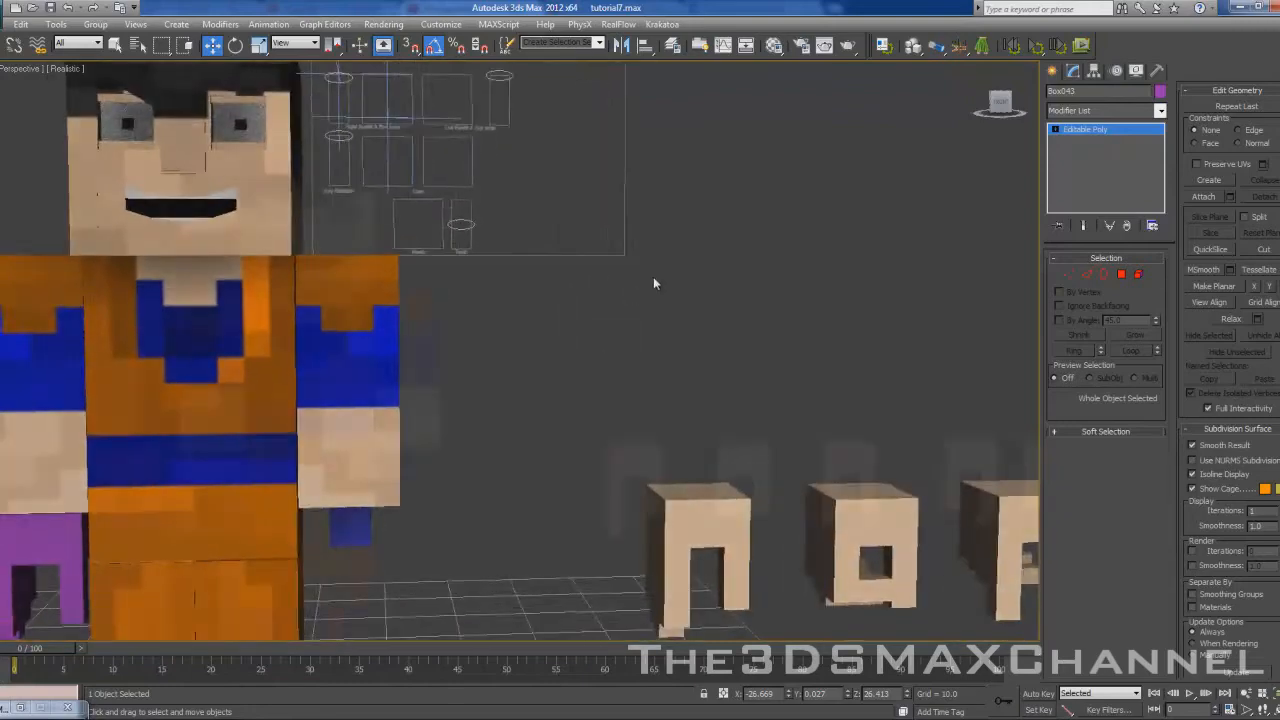
- Deselect the hand and unfreeze the Control Panel_slider layer in the layer manager
left_click_drag(584, 289, 588, 335)
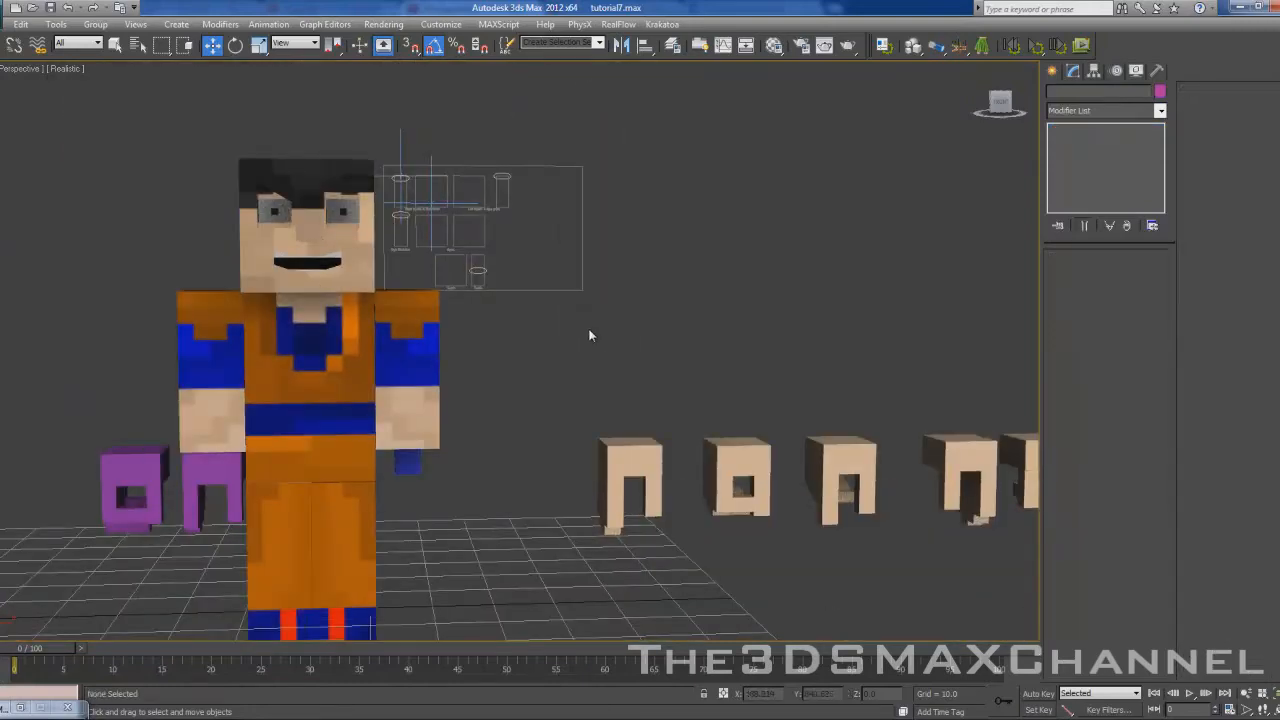
scroll(590, 336, "up", 5)
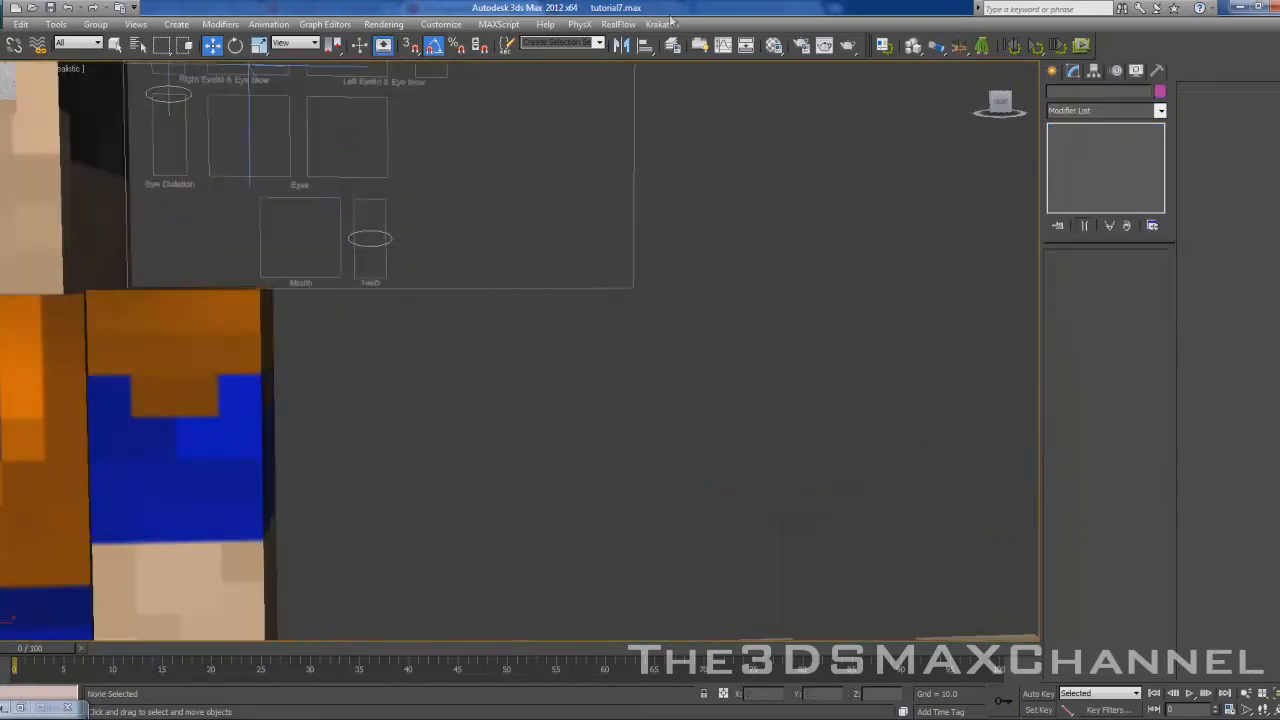
left_click(673, 48)
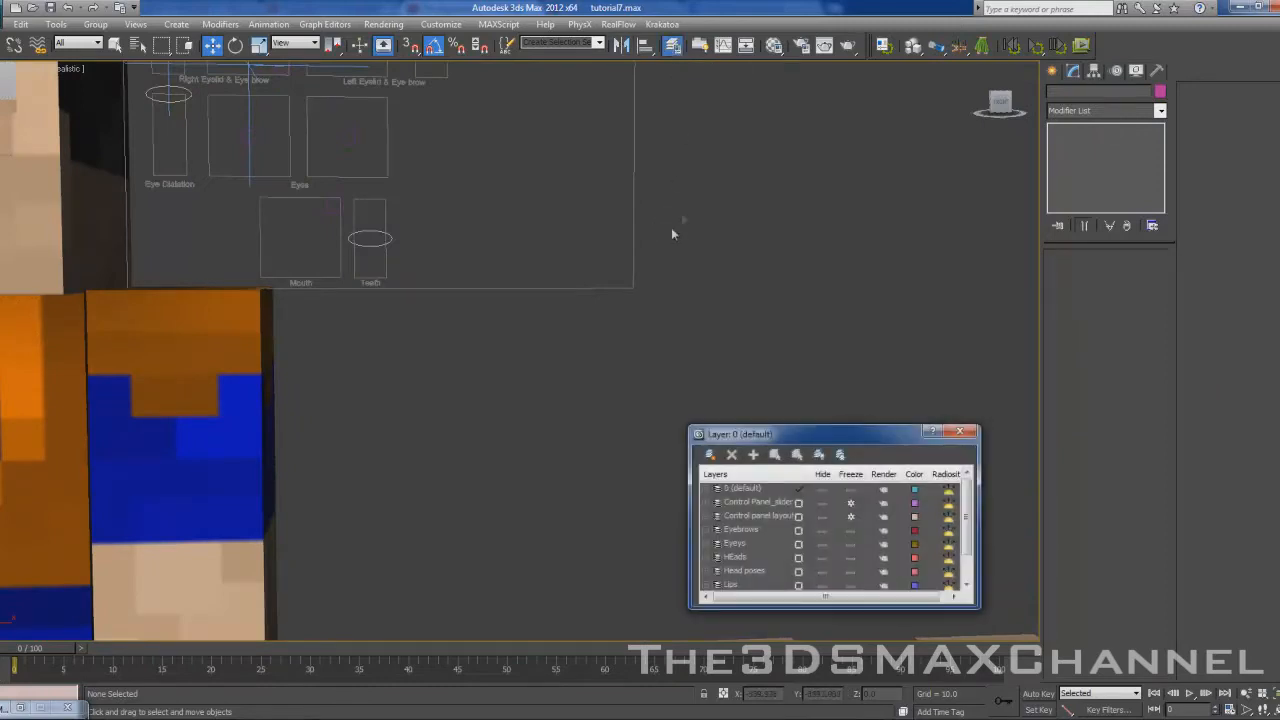
middle_click_drag(660, 325, 655, 381)
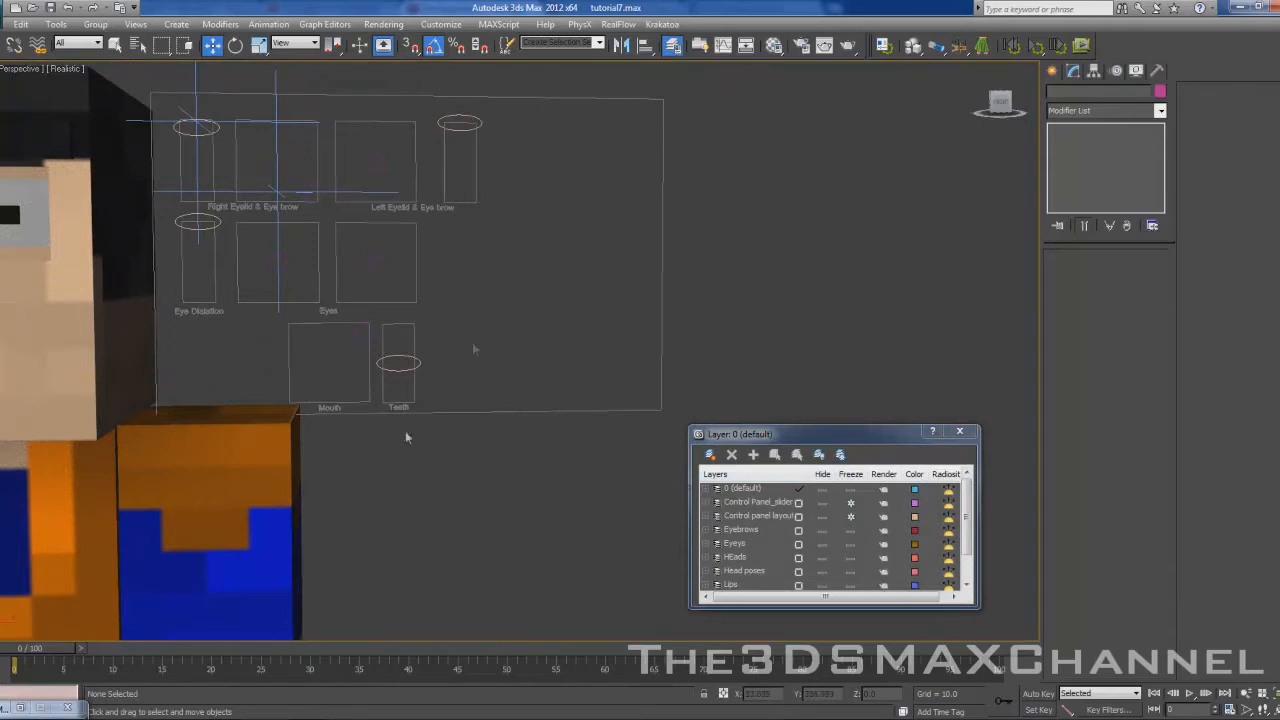
left_click_drag(760, 433, 810, 303)
left_click(792, 372)
scroll(797, 418, "up", 1)
left_click(900, 386)
left_click(900, 372)
left_click(902, 388)
- Clone the left eyelid slider's circle and rectangle sideways as three copies, and close the layer manager
left_click_drag(512, 212, 436, 114)
middle_click_drag(518, 184, 523, 316)
left_click_drag(523, 318, 435, 243, "alt")
middle_click_drag(506, 286, 415, 253)
left_click_drag(407, 241, 484, 240, "shift")
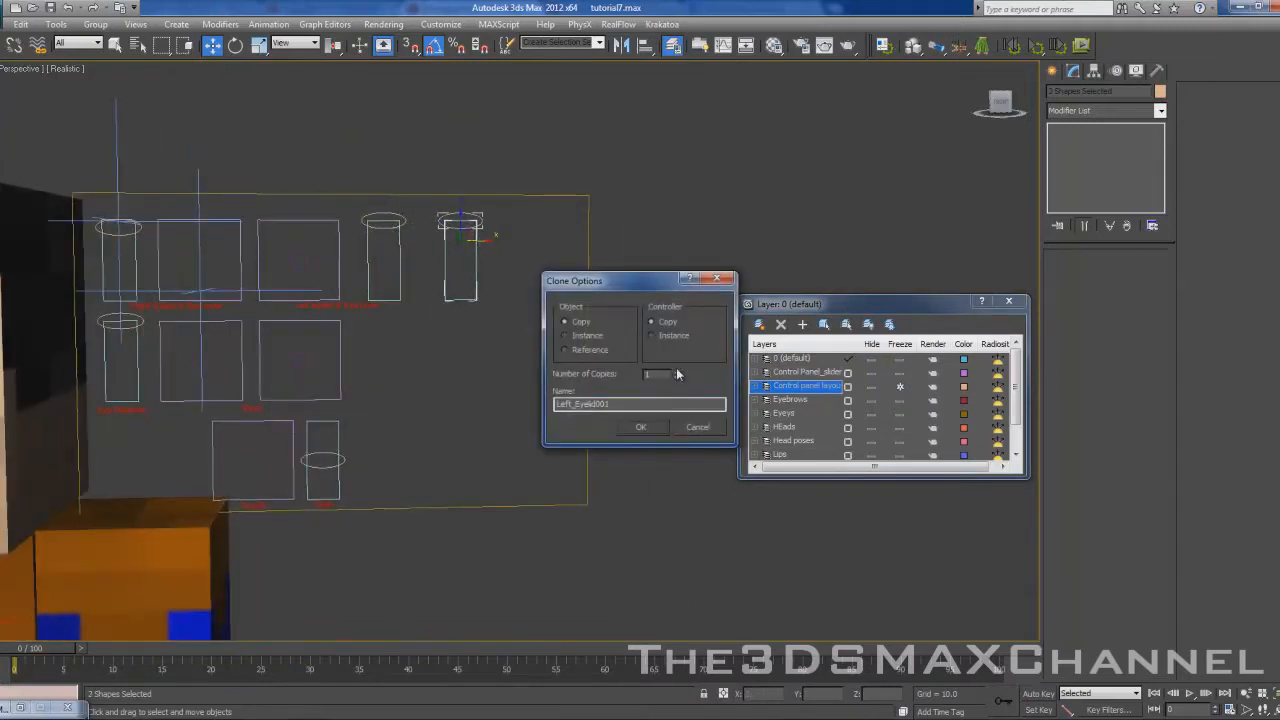
left_click(648, 428)
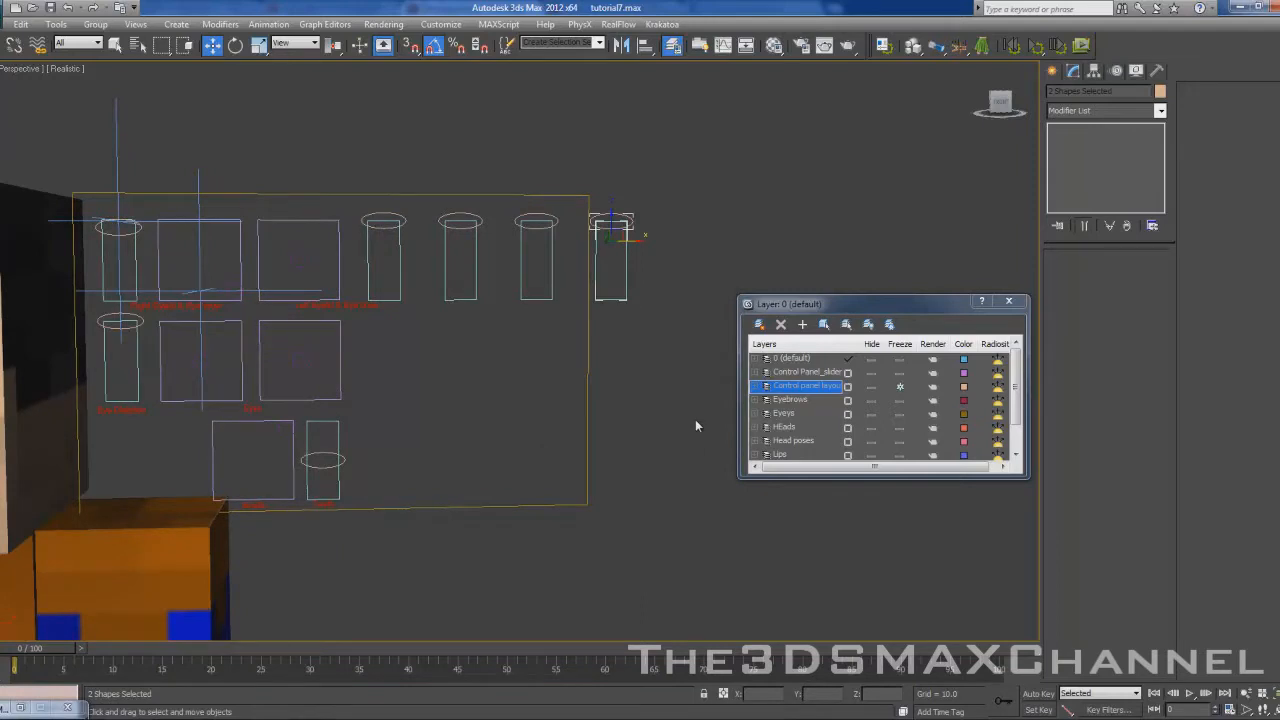
left_click(1008, 301)
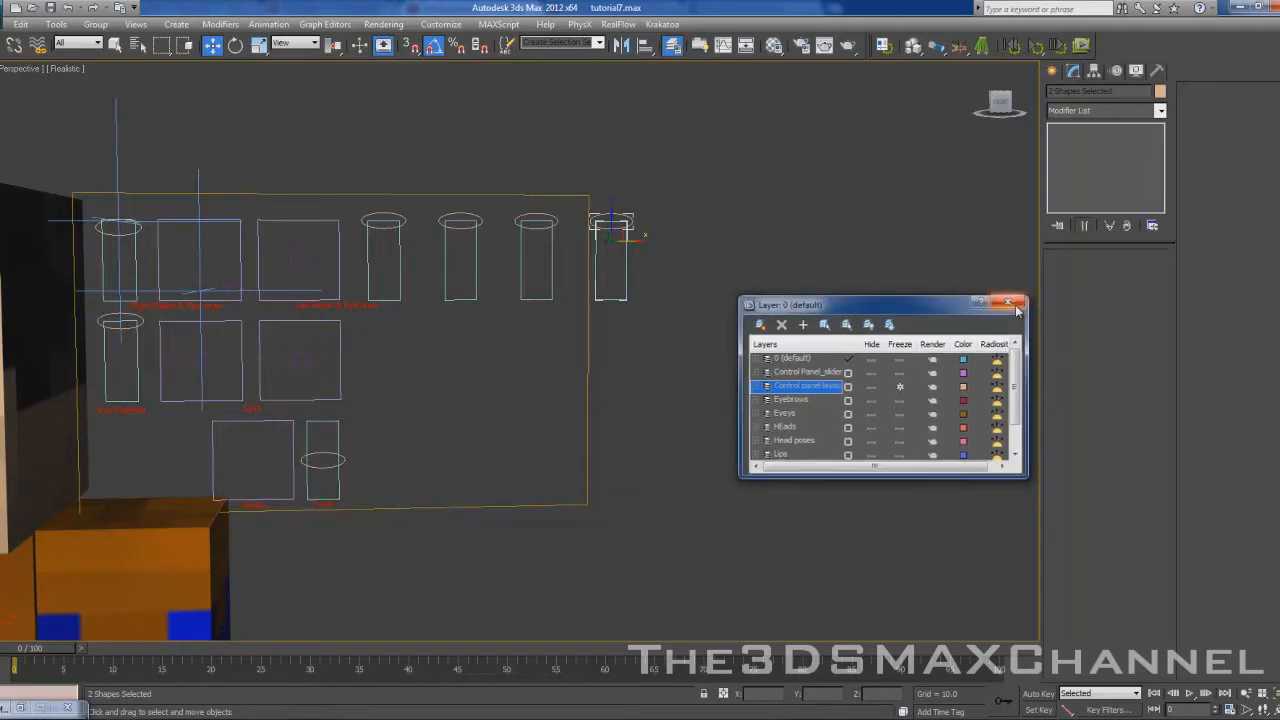
- Select the Control_Panel rectangle around the sliders and increase its length to 20.53
left_click_drag(759, 345, 450, 178)
left_click(612, 406)
middle_click_drag(605, 378, 577, 371)
scroll(571, 430, "up", 3)
scroll(571, 372, "down", 3)
scroll(438, 393, "up", 3)
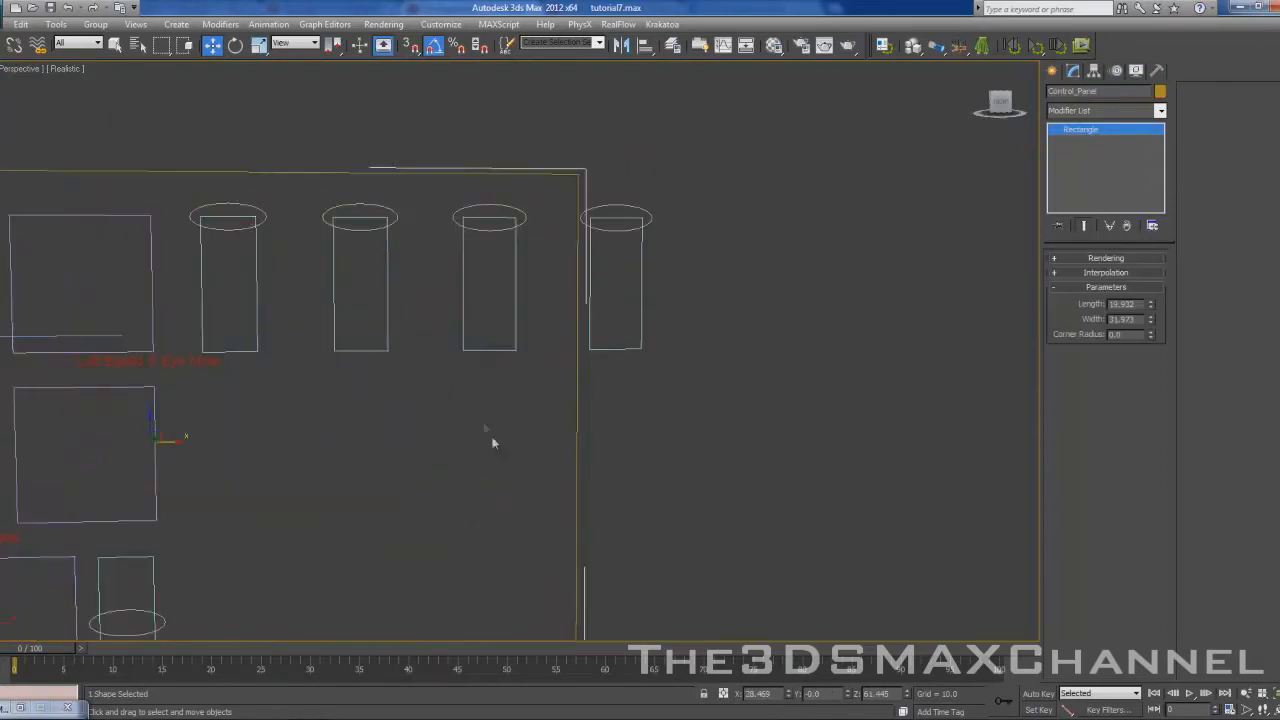
middle_click_drag(579, 398, 668, 290)
scroll(668, 290, "down", 5)
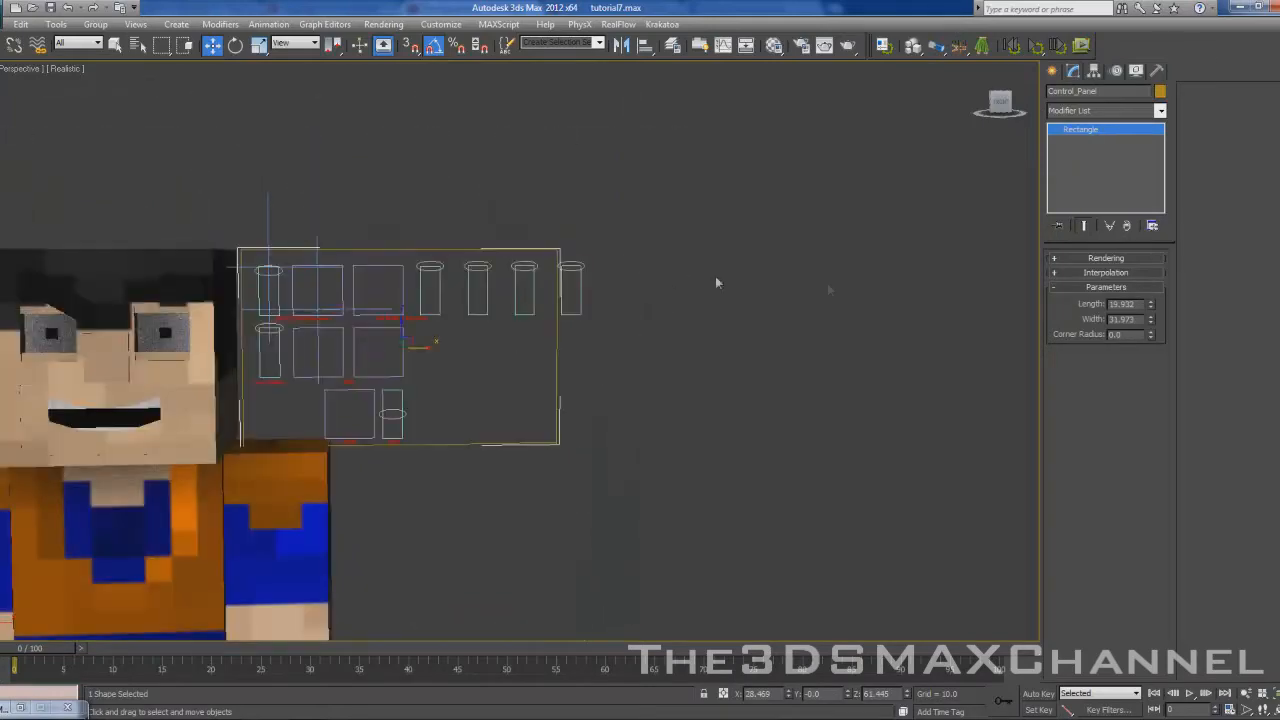
scroll(1070, 306, "up", 3)
left_click_drag(1149, 307, 1148, 298)
- Try widening the Control_Panel rectangle to 41.565 and undo the width change
left_click_drag(1155, 197, 1152, 155)
middle_click_drag(73, 199, 151, 199)
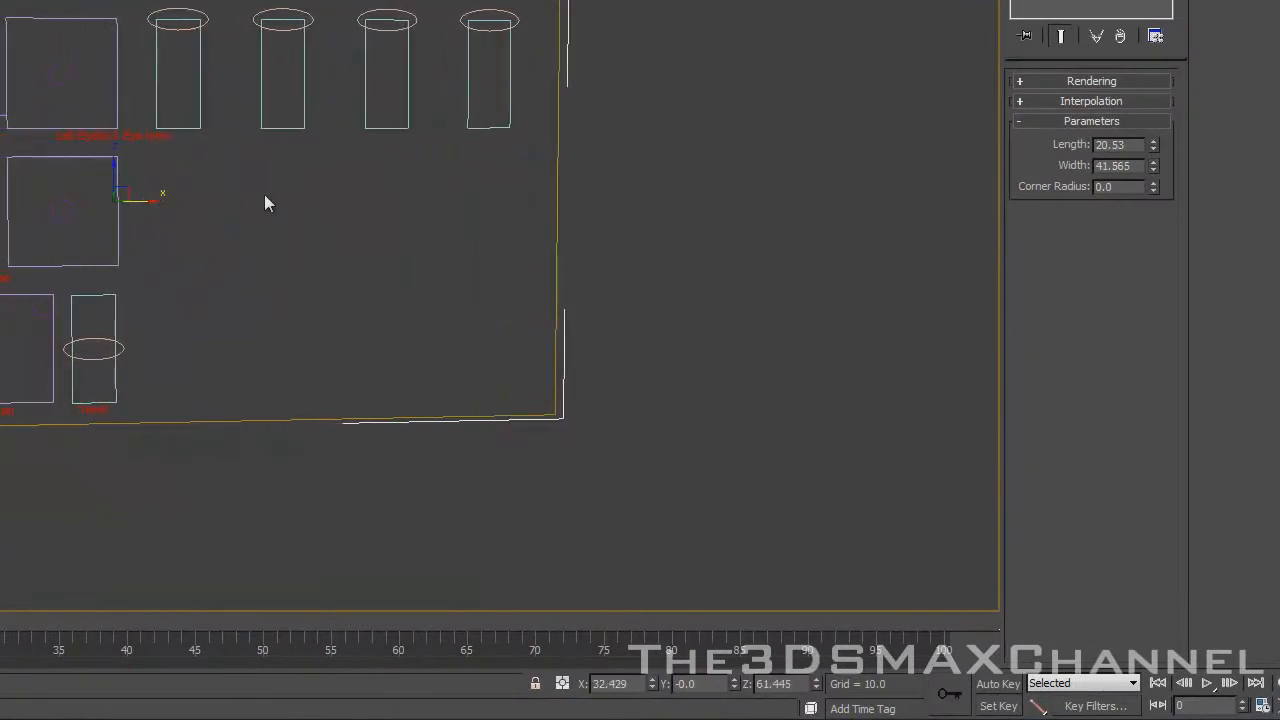
key("ctrl+z")
key("ctrl+z")
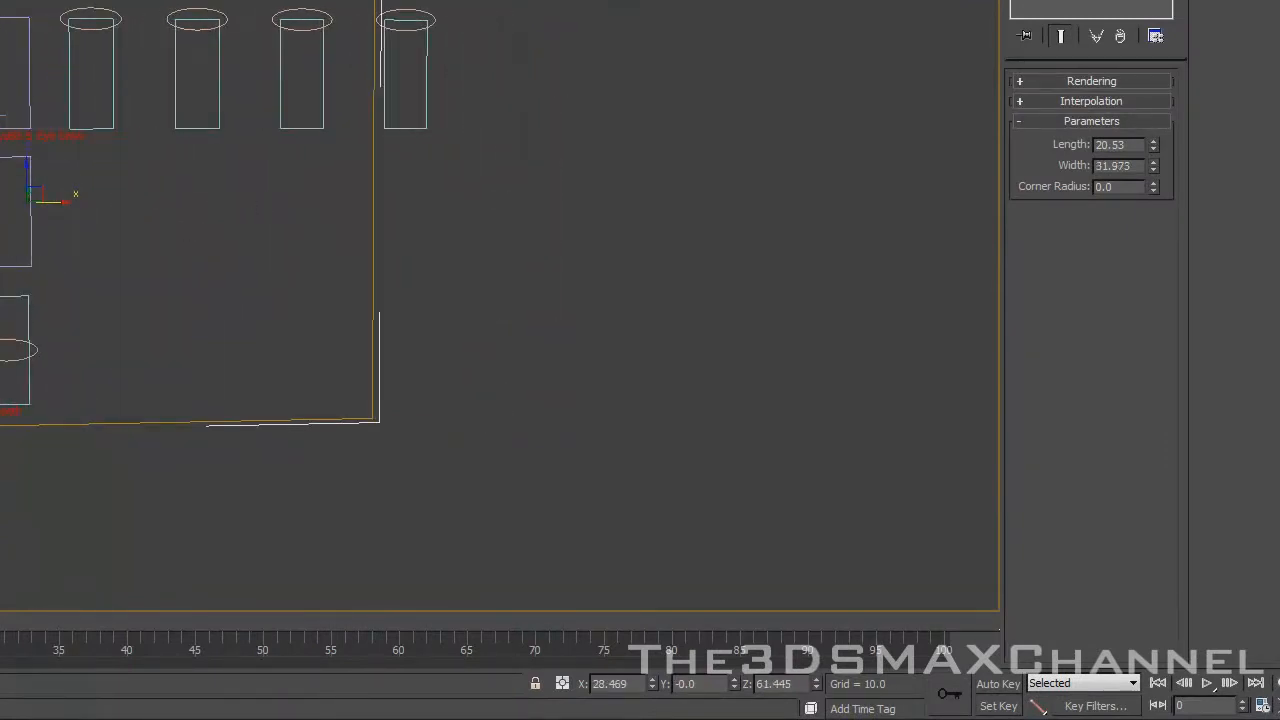
- Convert the Control_Panel rectangle to an editable spline and move its two far-side vertices outward to enclose the copied sliders
right_click(296, 230)
mouse_move(428, 405)
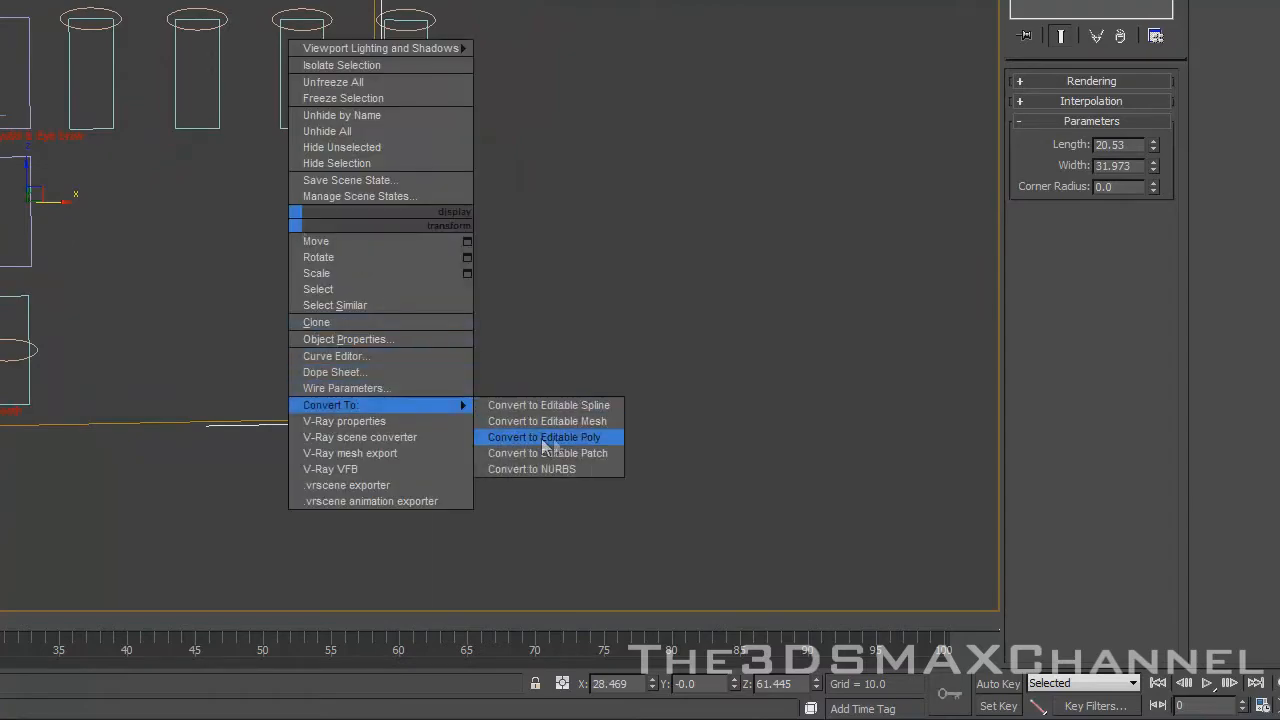
left_click(595, 405)
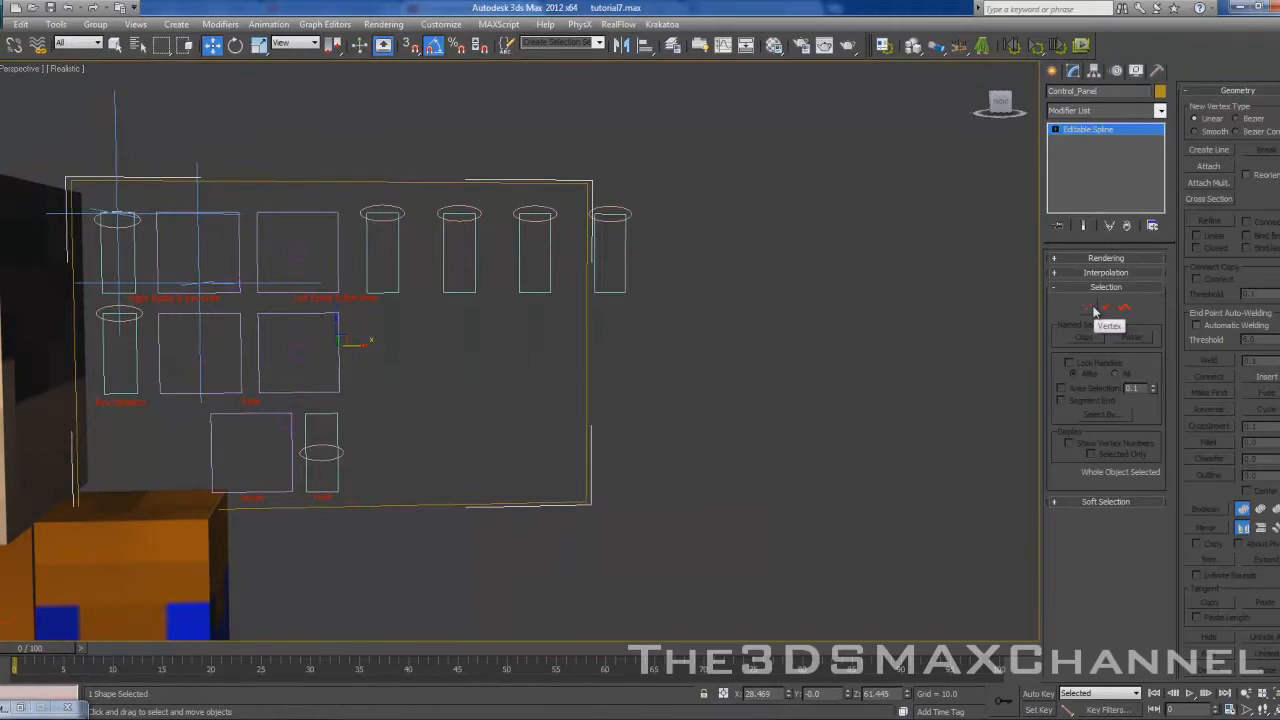
left_click(1089, 309)
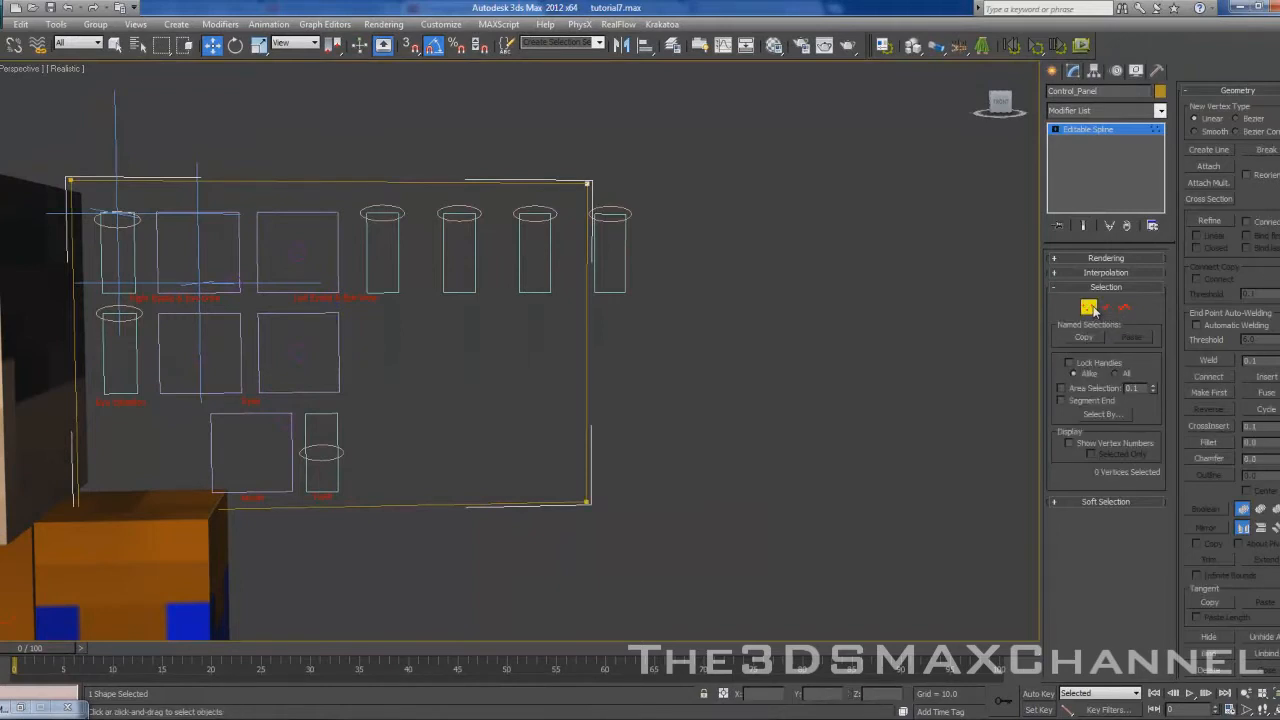
left_click_drag(716, 136, 534, 510)
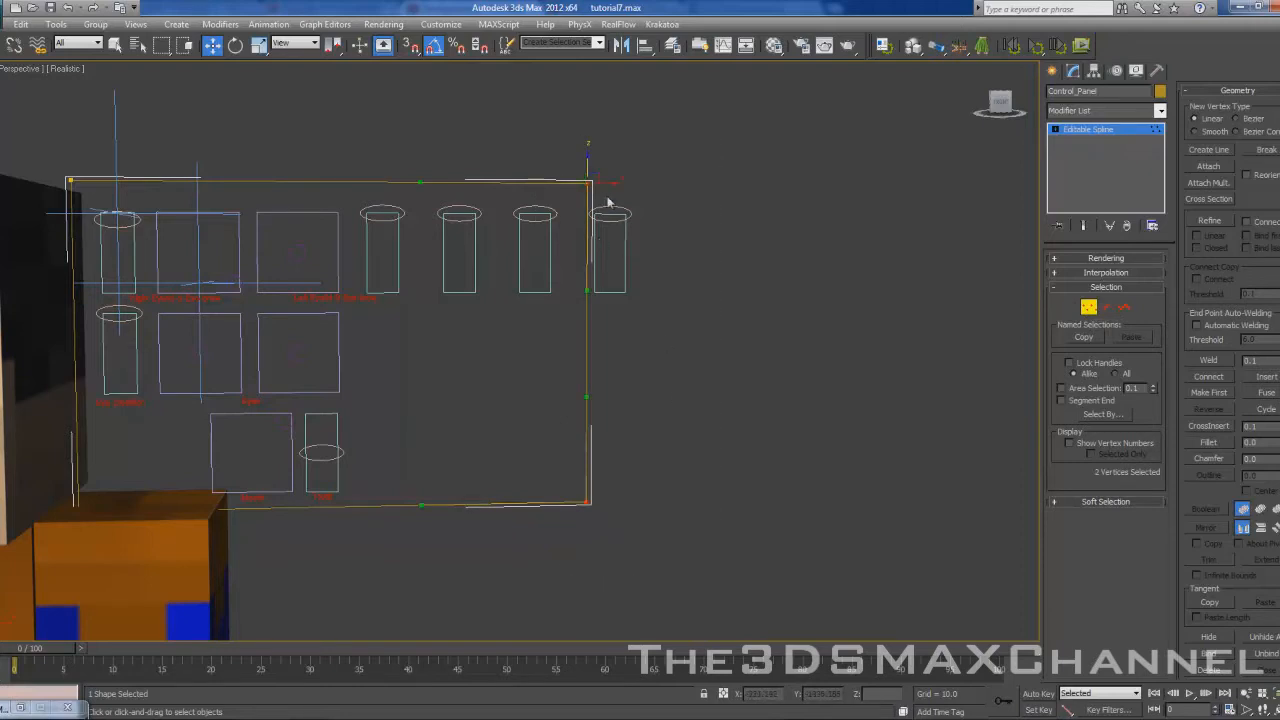
left_click_drag(604, 184, 684, 184)
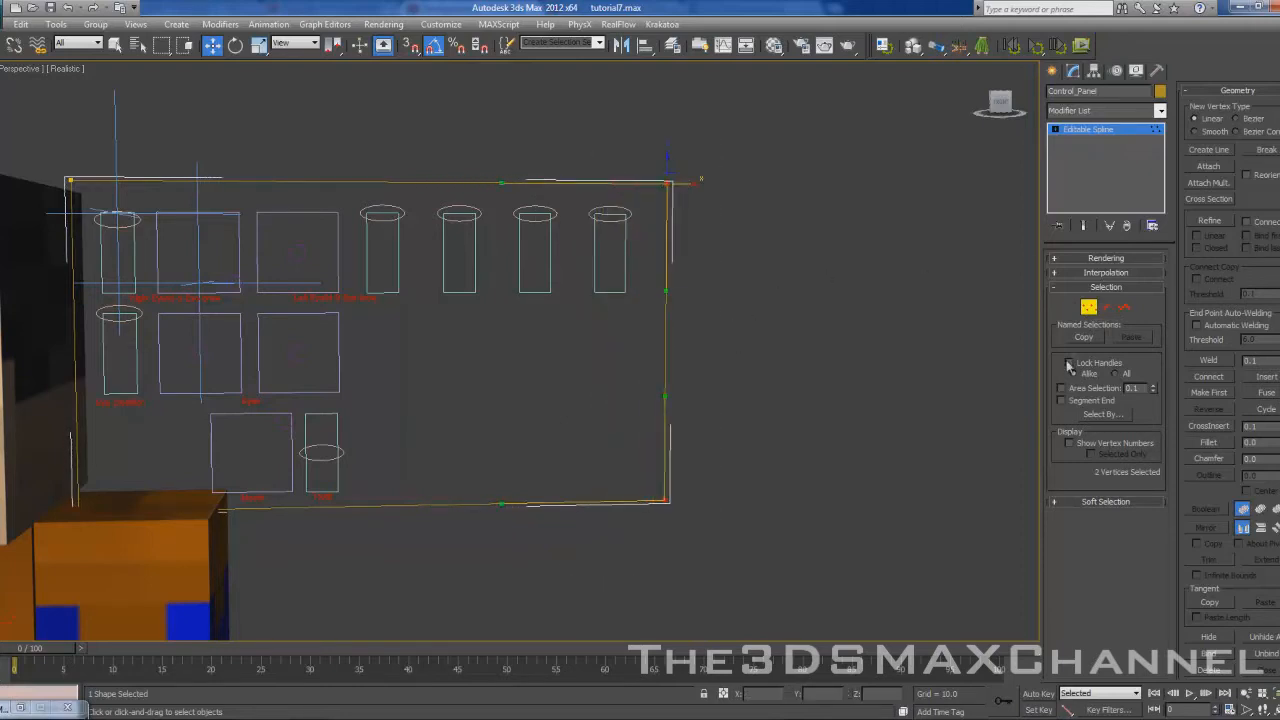
left_click(1085, 308)
- Select the circle of the first copied slider and rename it Right_Hand_hand1
scroll(850, 290, "up", 3)
middle_click_drag(843, 285, 828, 375)
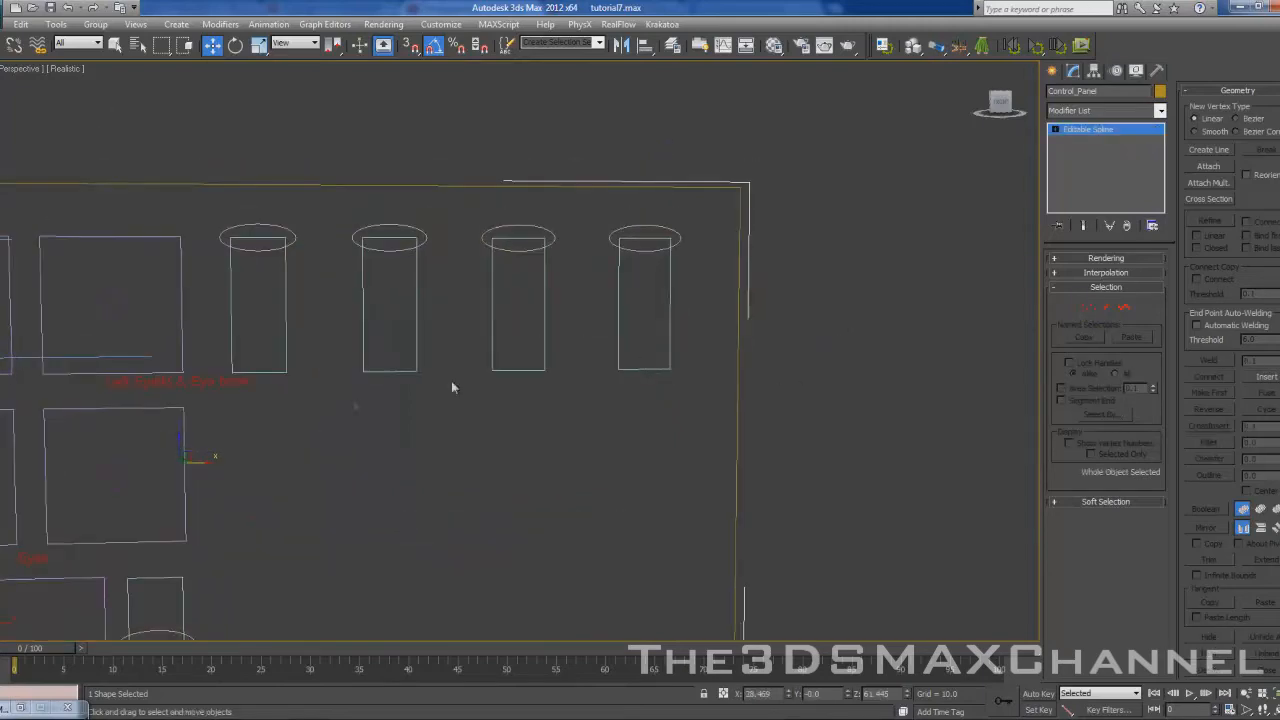
left_click(398, 250)
left_click(394, 250)
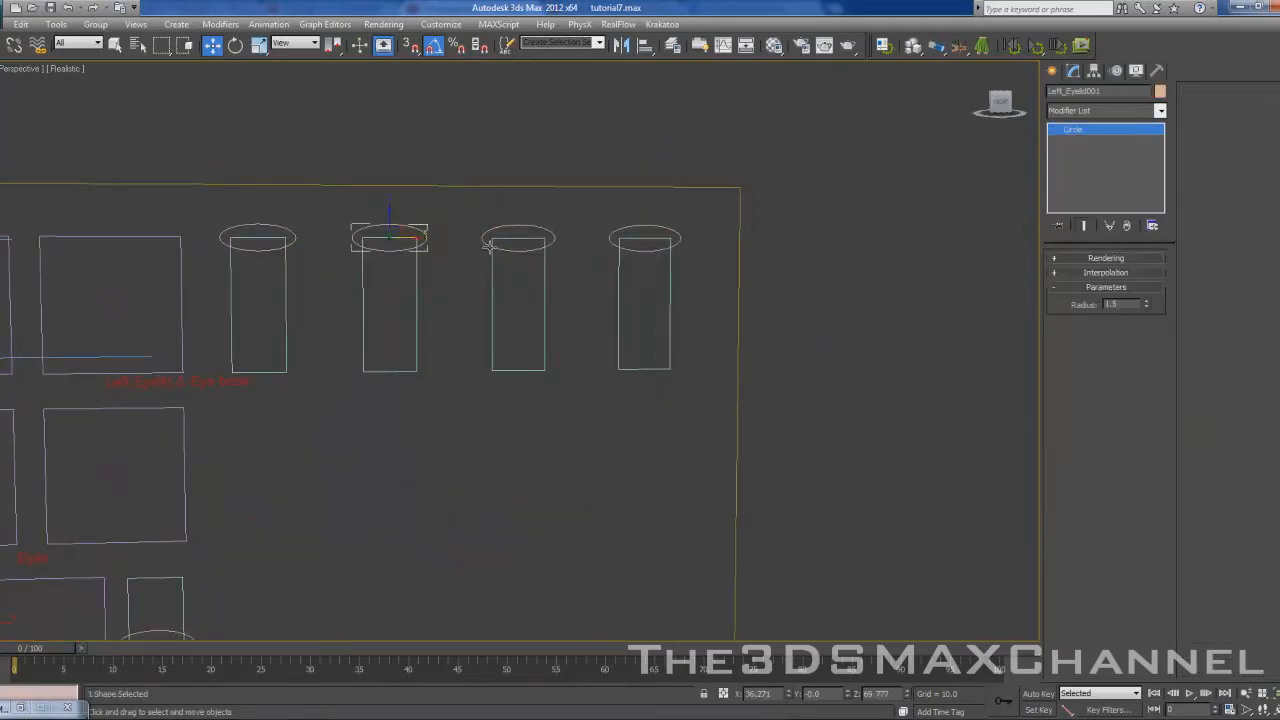
scroll(857, 237, "down", 5)
scroll(663, 270, "up", 5)
scroll(655, 300, "down", 5)
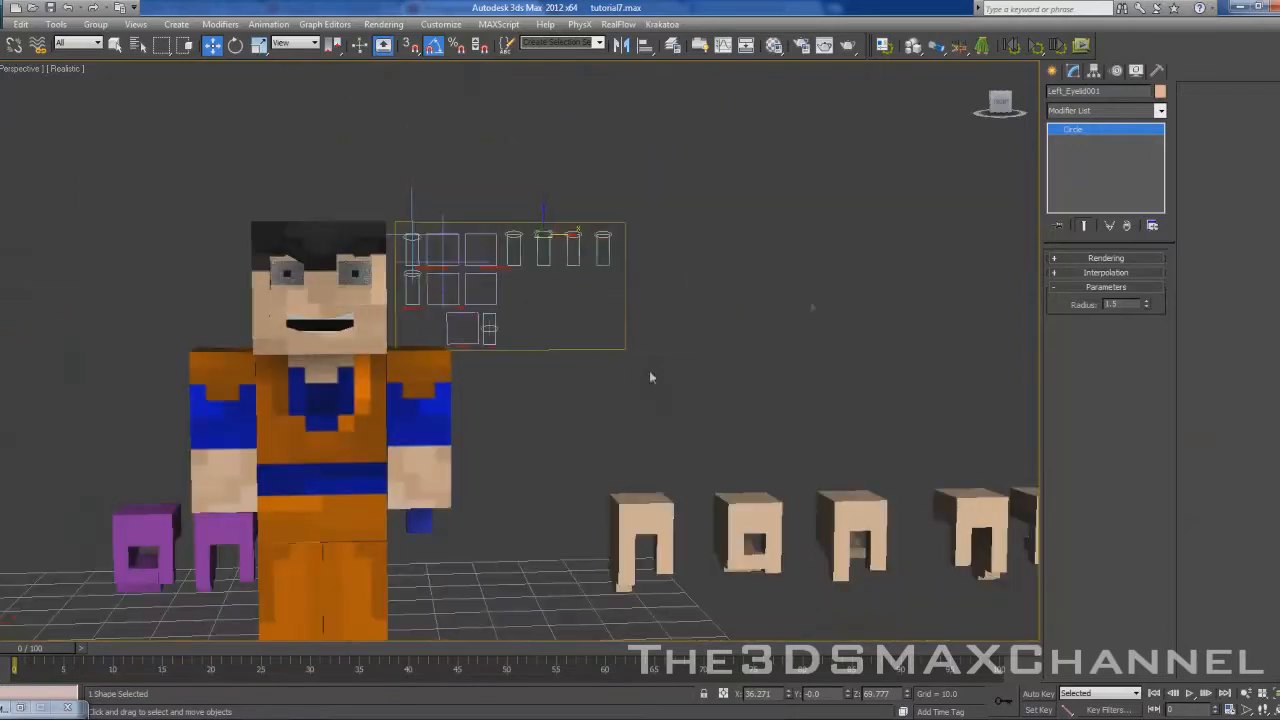
scroll(943, 244, "up", 5)
left_click(1075, 91)
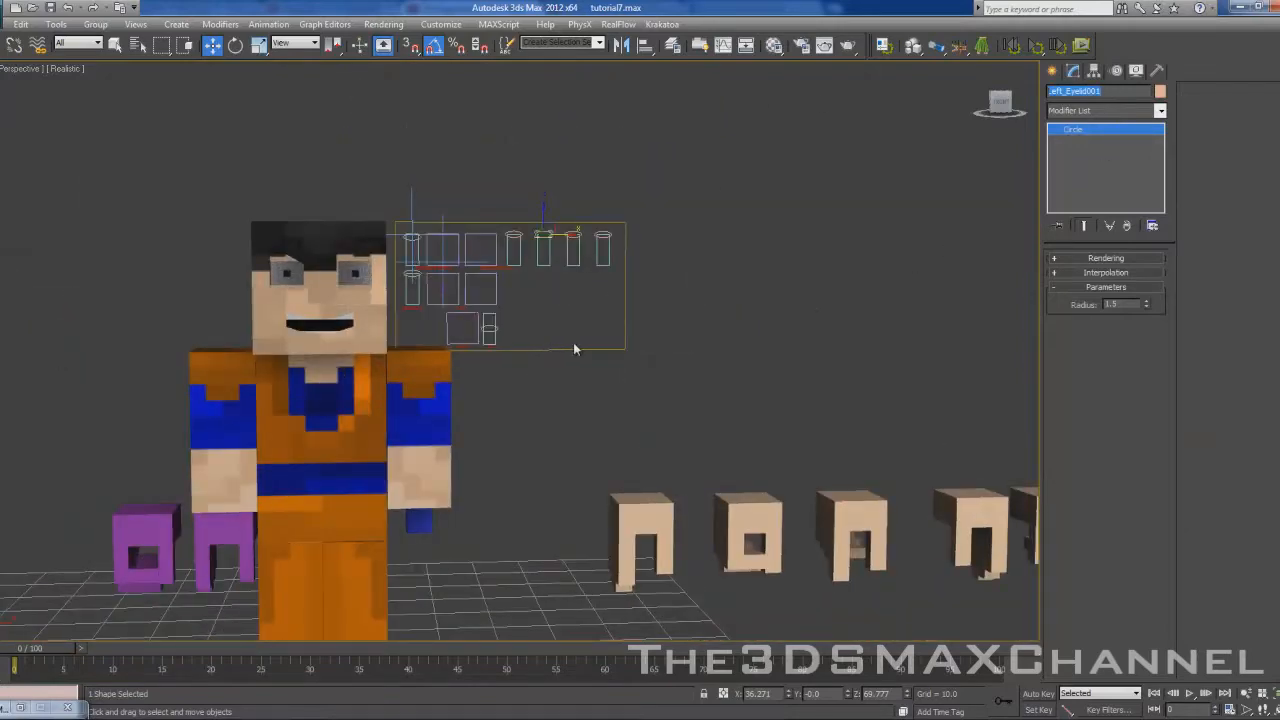
type("Rig")
scroll(503, 374, "up", 5)
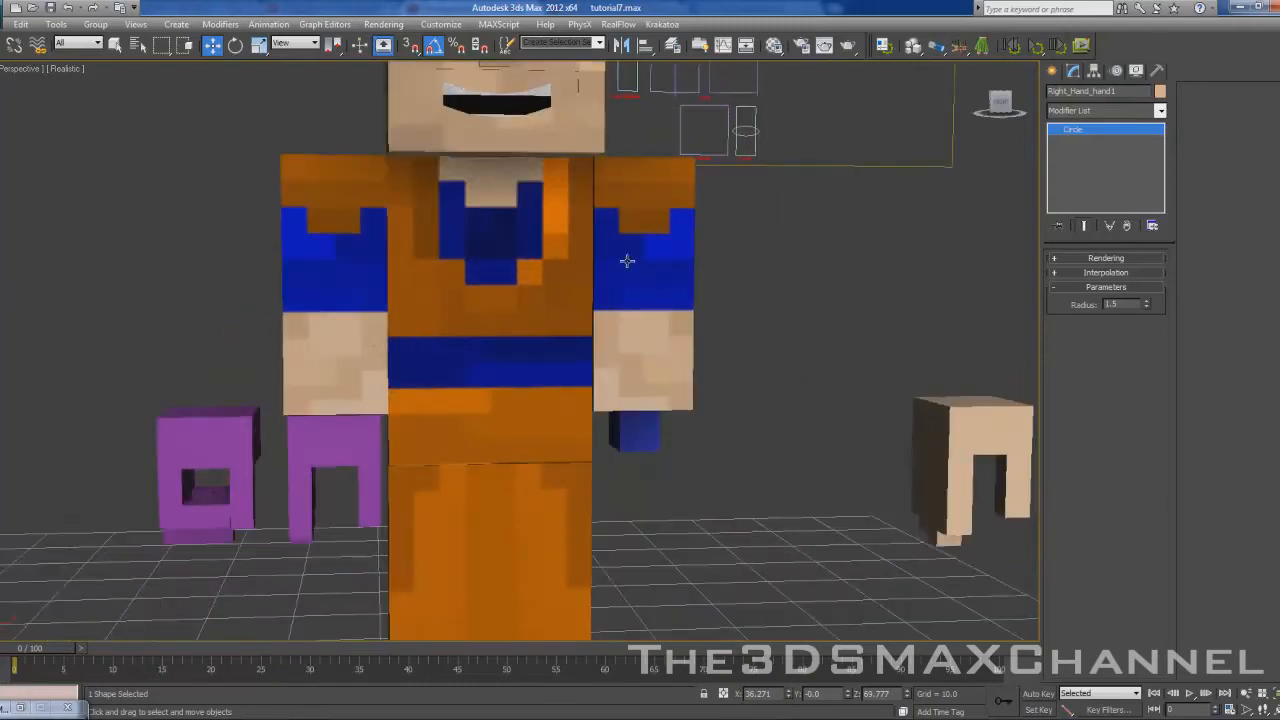
- Reuse the Right_Hand_hand1 name with a new number for the circle of the second copied slider
scroll(623, 260, "down", 5)
left_click(648, 187)
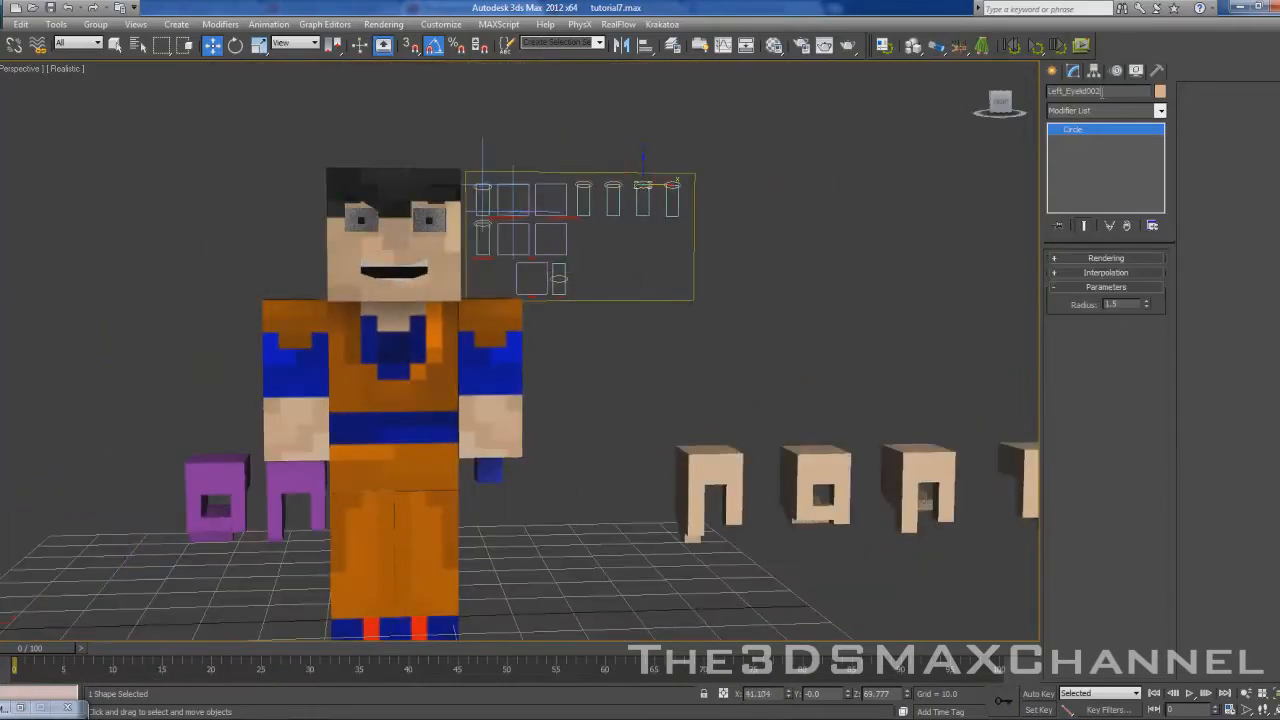
left_click(613, 187)
left_click(1100, 91)
key("ctrl+c")
left_click(642, 198)
scroll(585, 324, "up", 5)
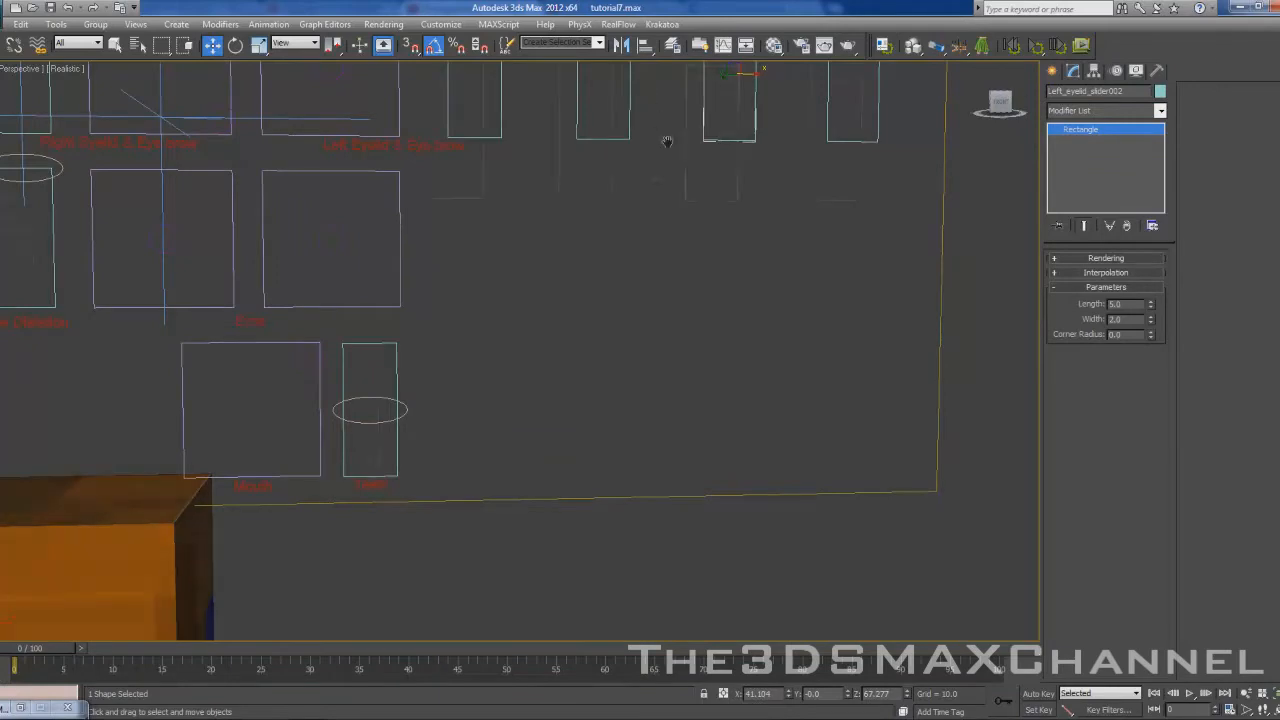
middle_click_drag(667, 141, 638, 229)
left_click(636, 232)
left_click(1100, 91)
key("ctrl+v")
type("3")
- Rename the circle of the last copied slider with the Right_Hand_hand name and its own number
left_click(737, 229)
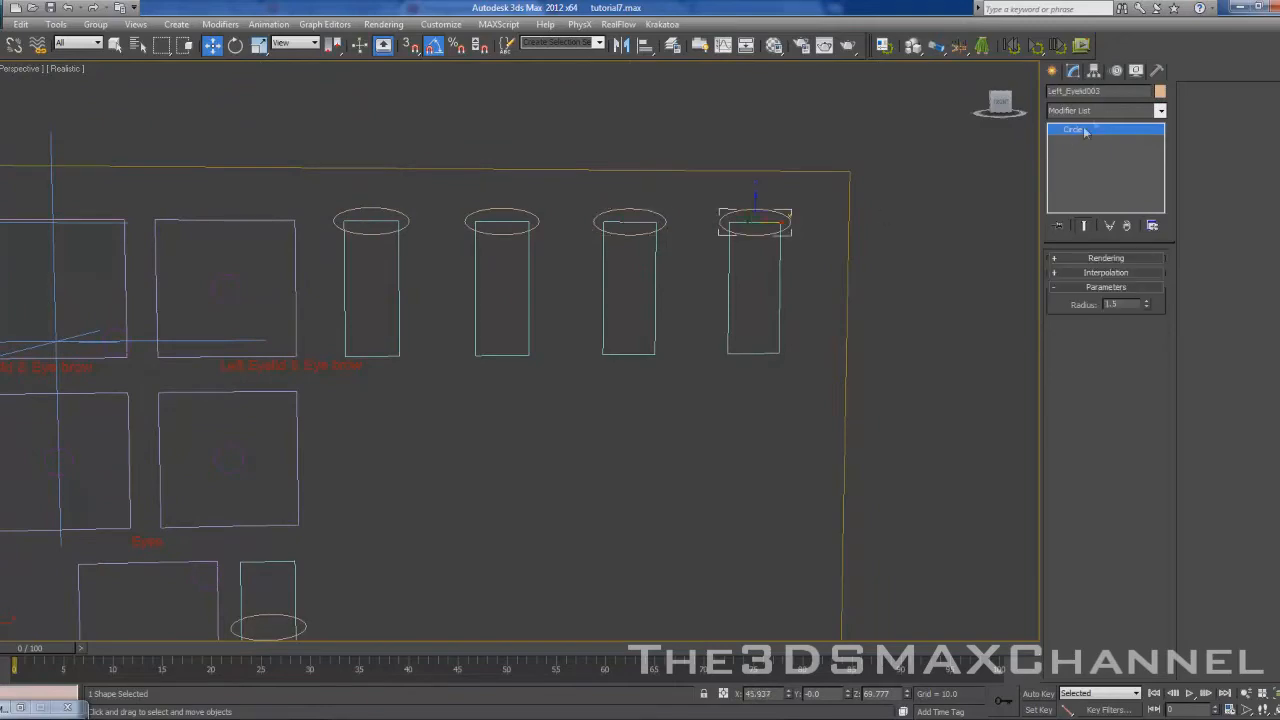
left_click(1116, 91)
type("Right_Hand_hand")
left_click(733, 425)
- Display the two purple right-hand poses beside the character's arm in wireframe, leaving nothing selected
scroll(733, 425, "down", 6)
middle_click_drag(492, 460, 586, 399)
scroll(586, 399, "down", 3)
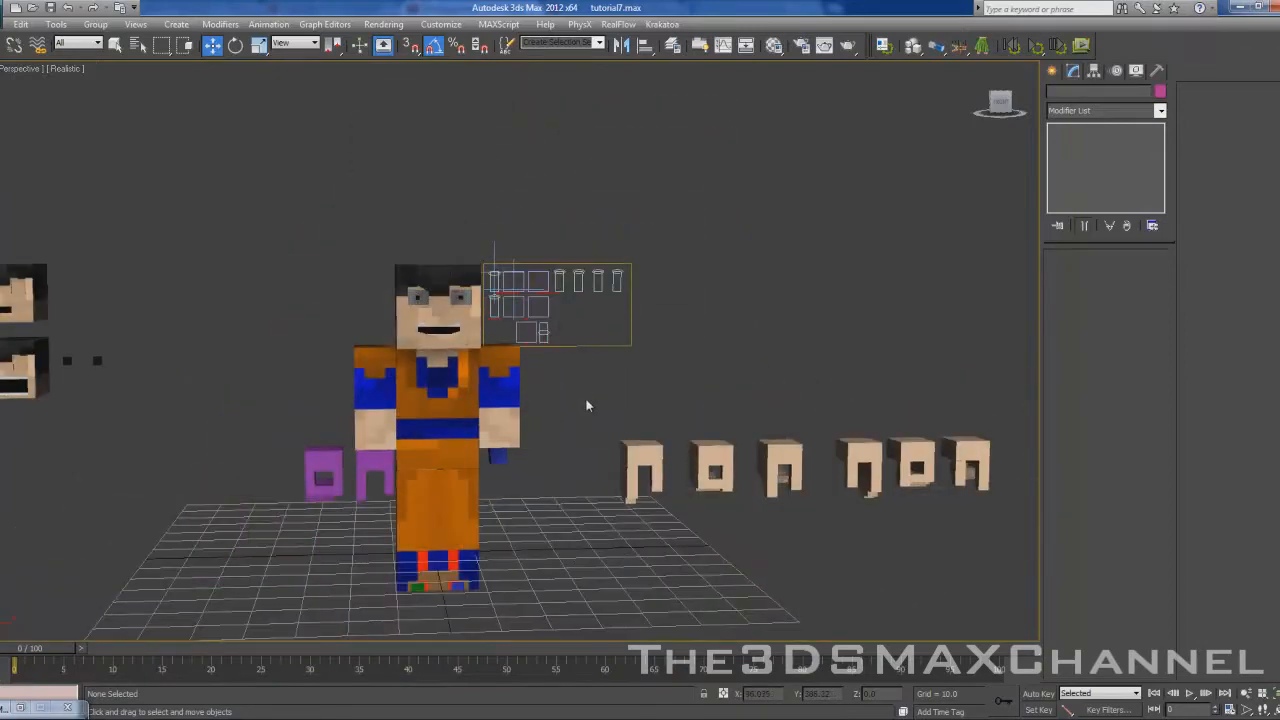
scroll(587, 405, "up", 8)
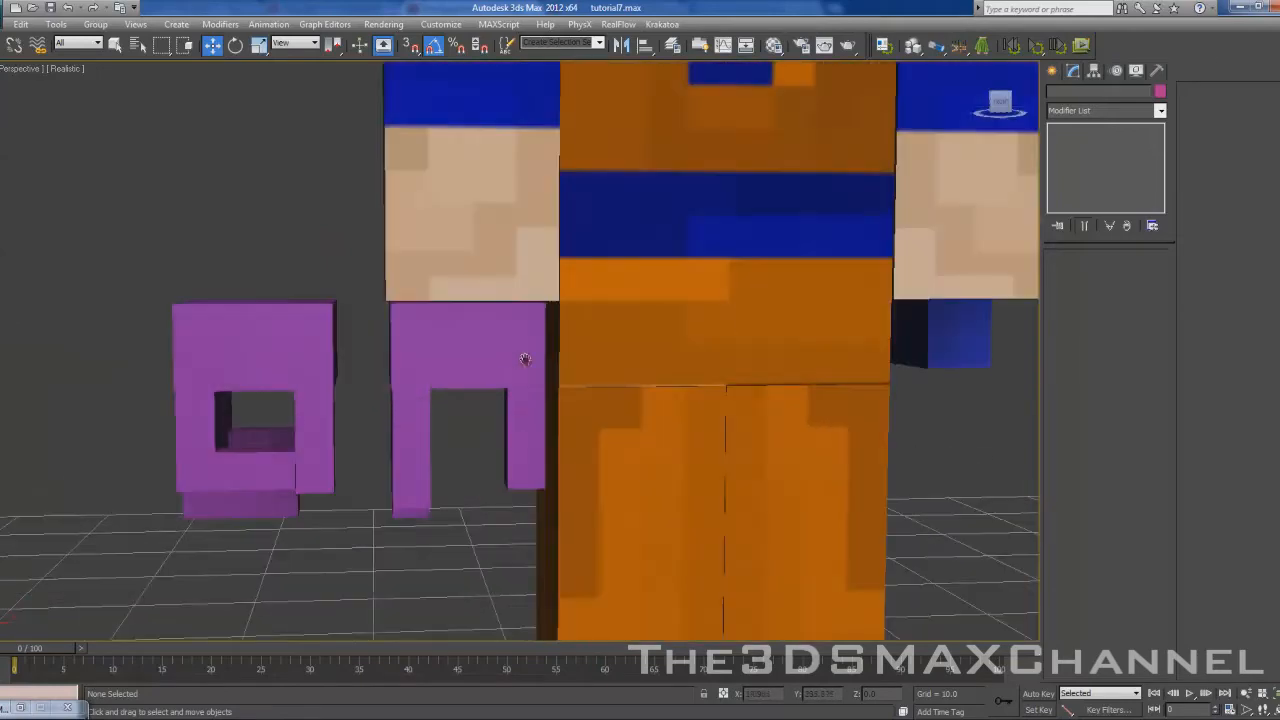
left_click(439, 364)
middle_click_drag(439, 364, 406, 486)
scroll(426, 428, "down", 6)
middle_click_drag(426, 428, 658, 307)
scroll(658, 307, "up", 3)
scroll(658, 307, "up", 2)
key("F3")
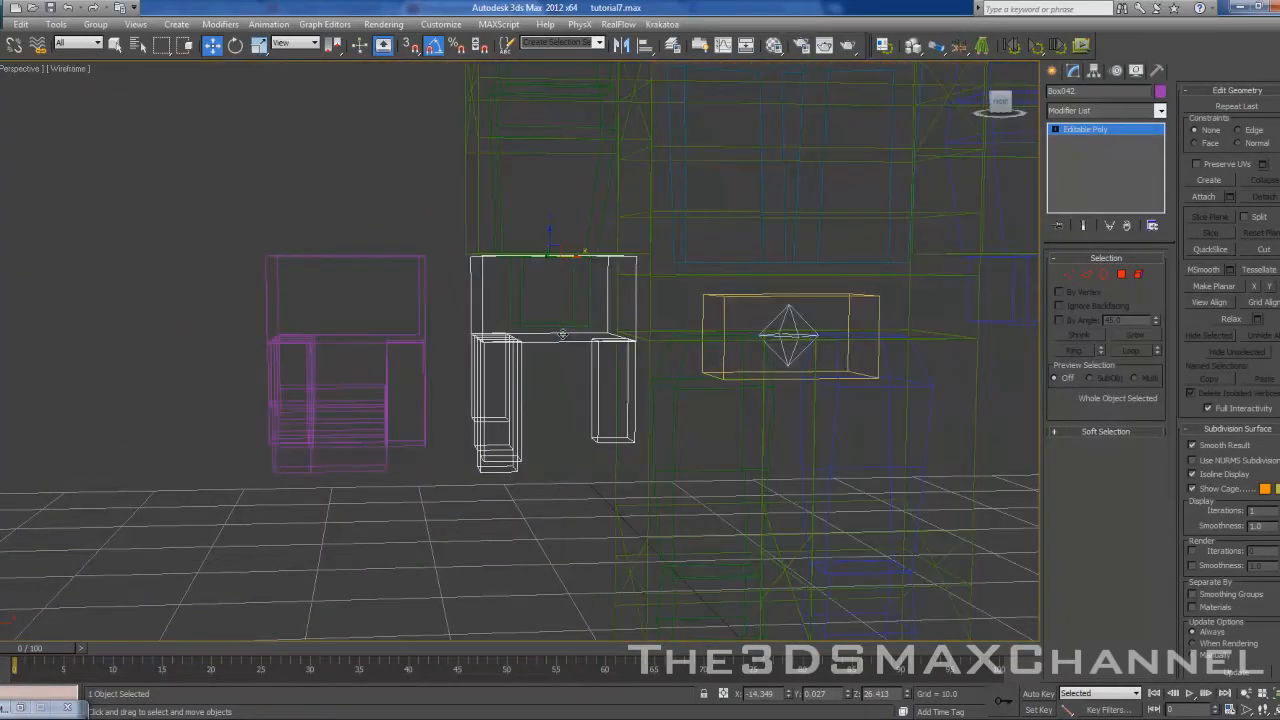
left_click_drag(411, 435, 461, 453)
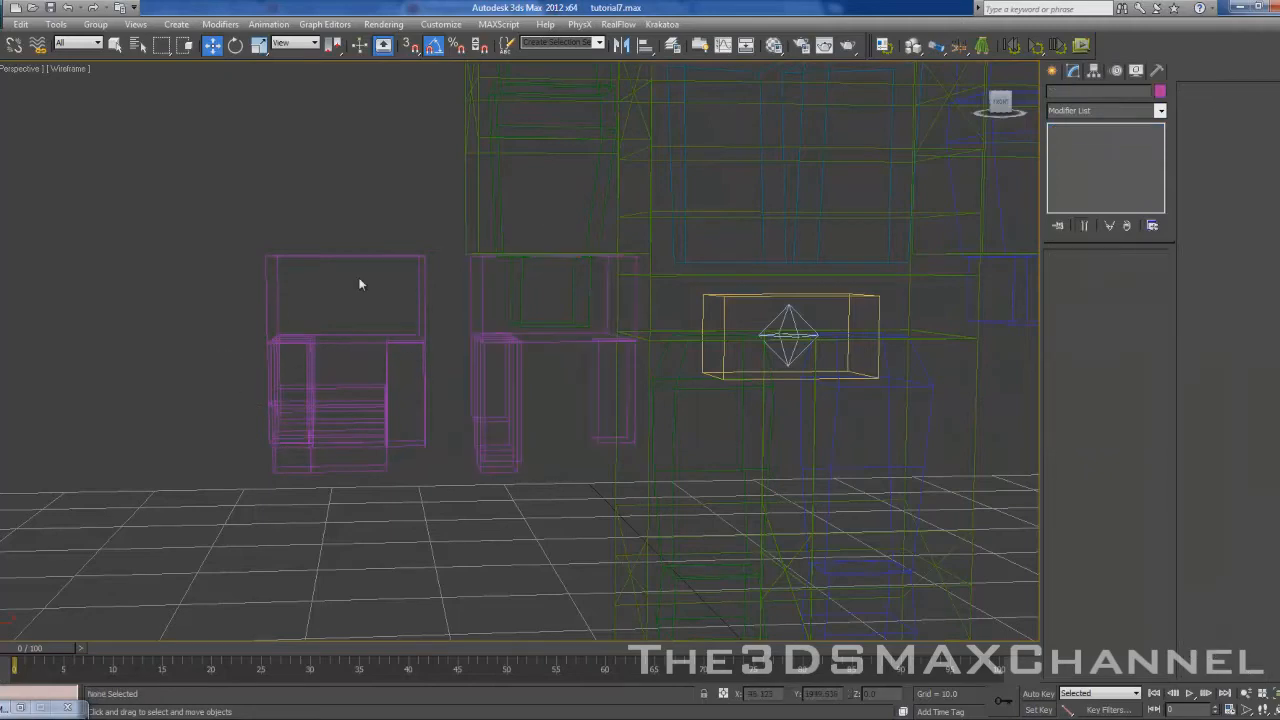
scroll(395, 307, "up", 3)
- Align the outer purple hand to the purple hand under the arm, center to center on X, Y and Z
left_click(466, 322)
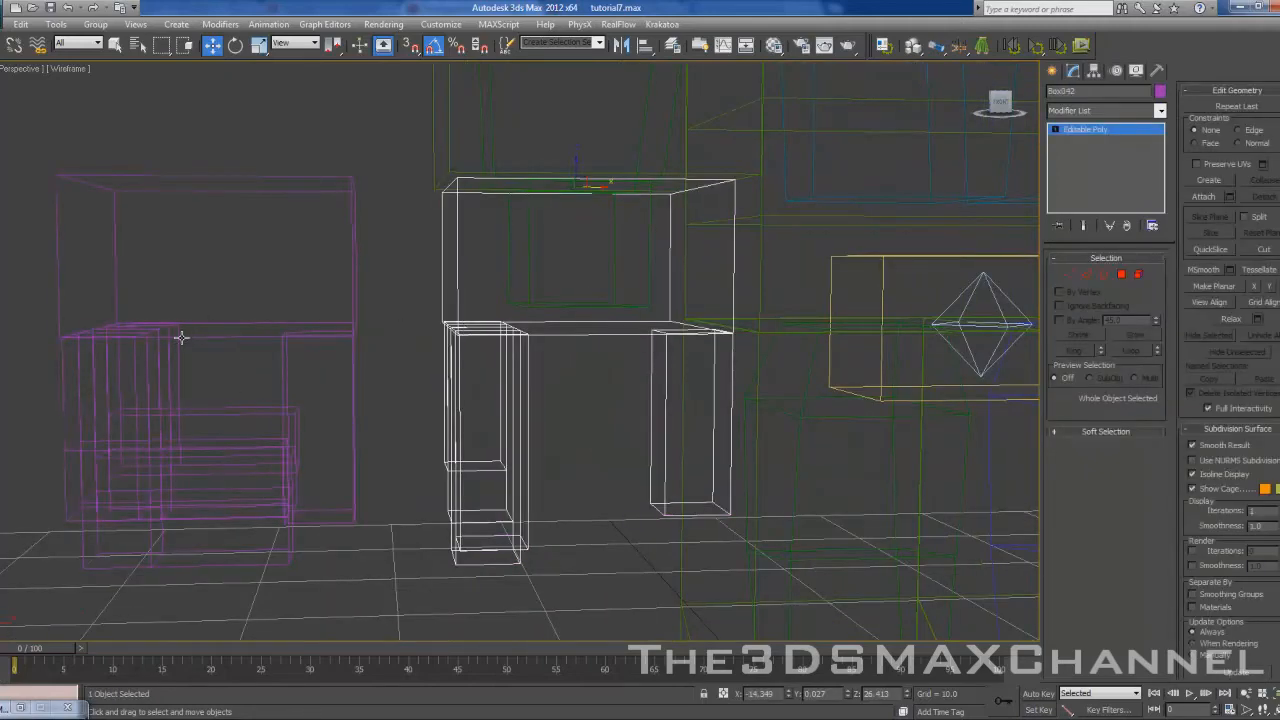
left_click(177, 337)
scroll(257, 142, "down", 3)
scroll(388, 276, "up", 3)
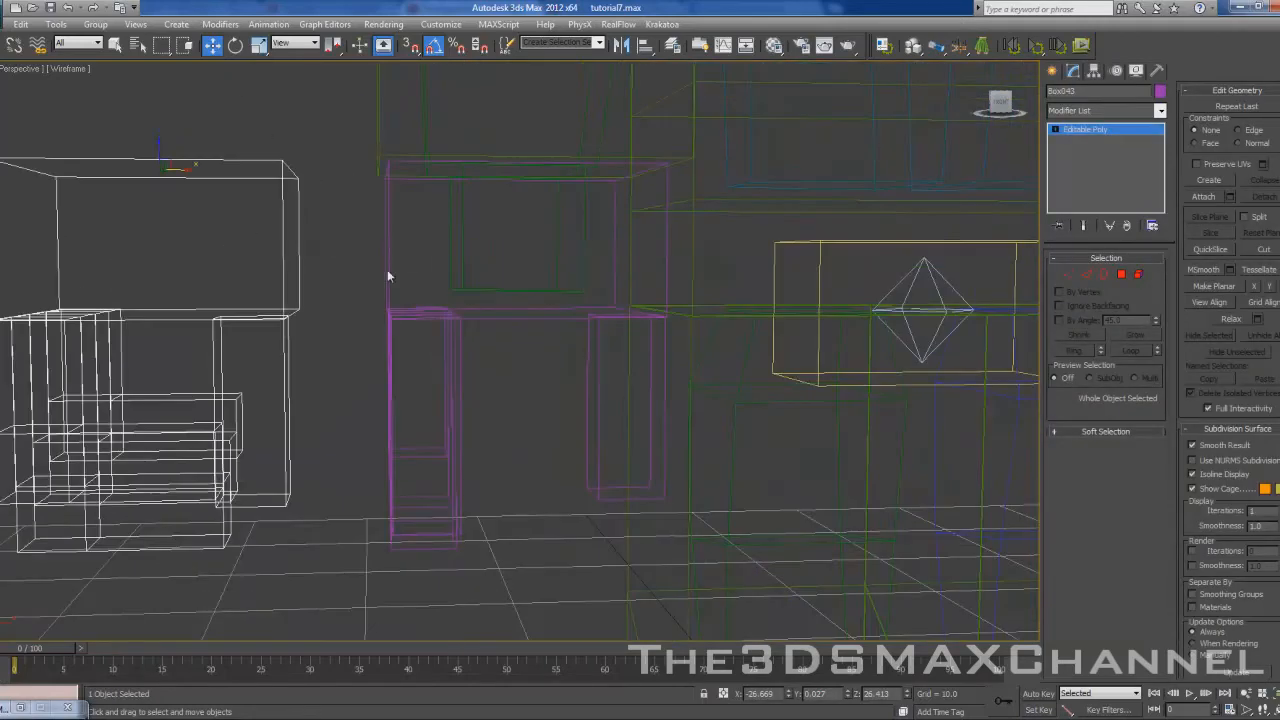
left_click(645, 45)
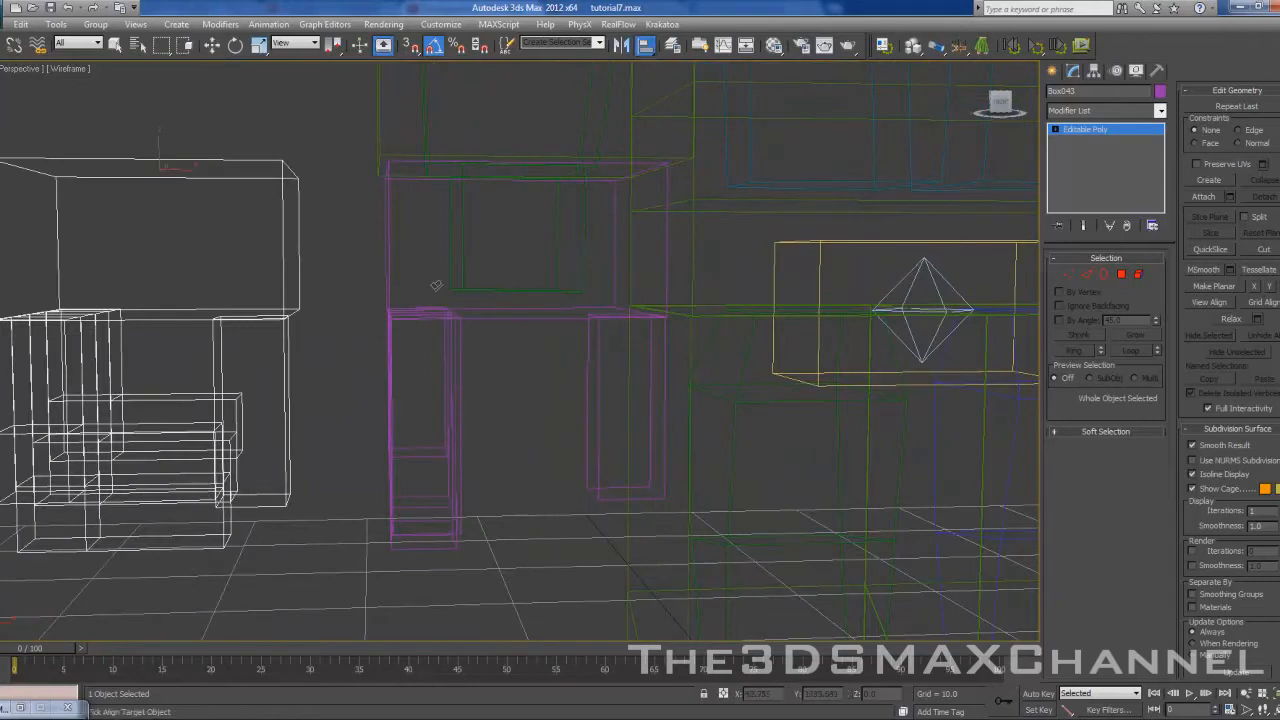
left_click(397, 311)
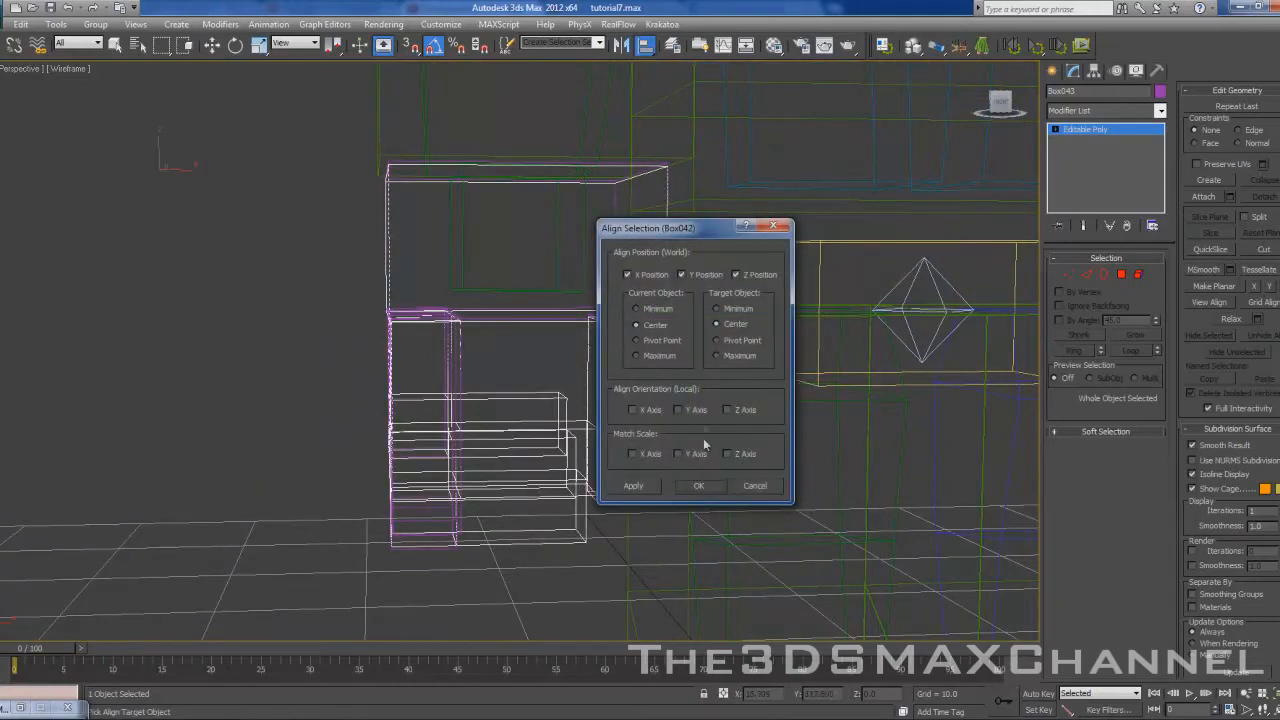
left_click(682, 274)
left_click(693, 273)
left_click(647, 275)
left_click(630, 274)
left_click(698, 485)
- Raise the aligned purple hand to Z 26.411 so its top meets the top of the other hand
key("F3")
scroll(563, 406, "up", 5)
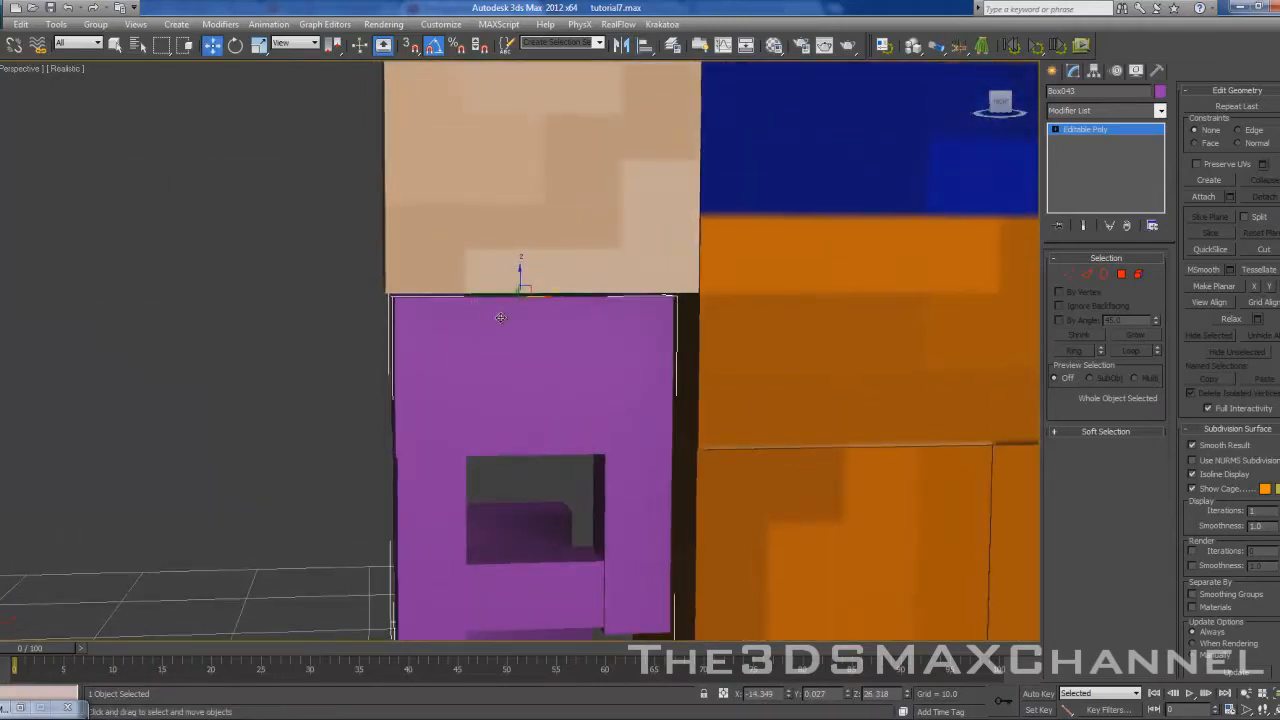
scroll(500, 317, "up", 4)
mouse_move(241, 462)
left_mouse_down()
mouse_move(197, 440)
mouse_move(250, 480)
left_mouse_up()
key("F3")
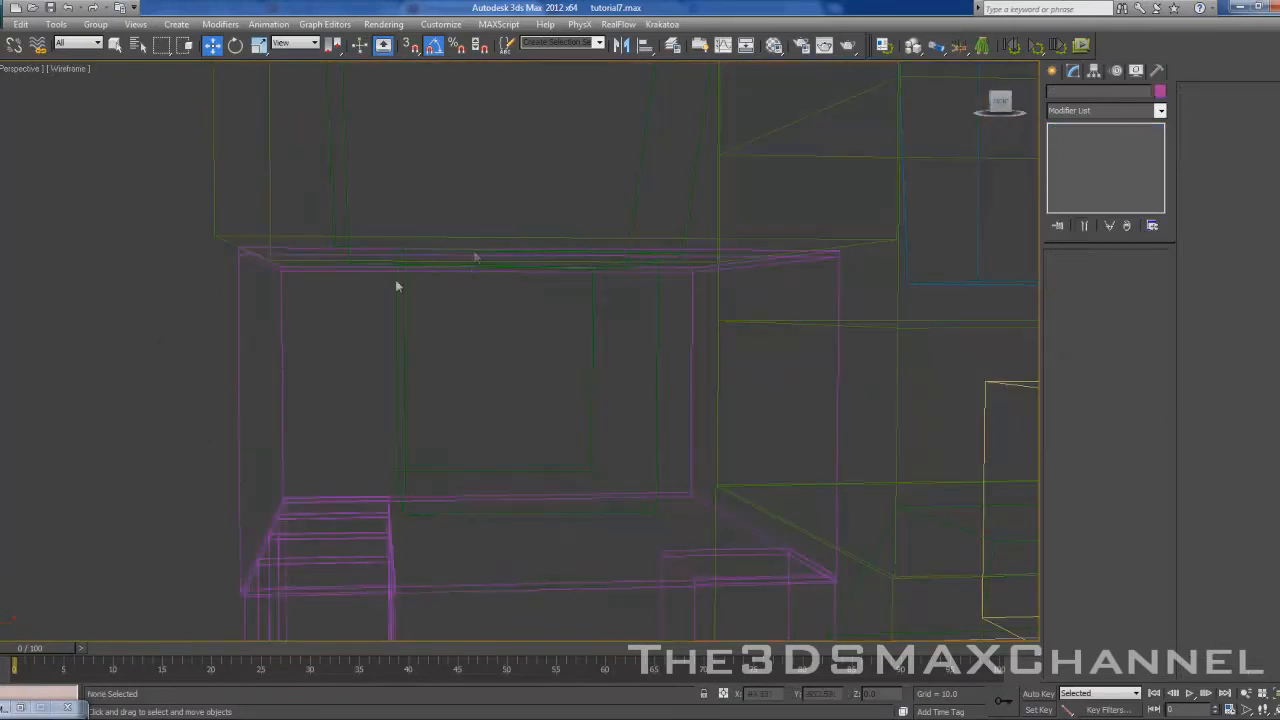
left_click(265, 254)
middle_click_drag(518, 230, 418, 306)
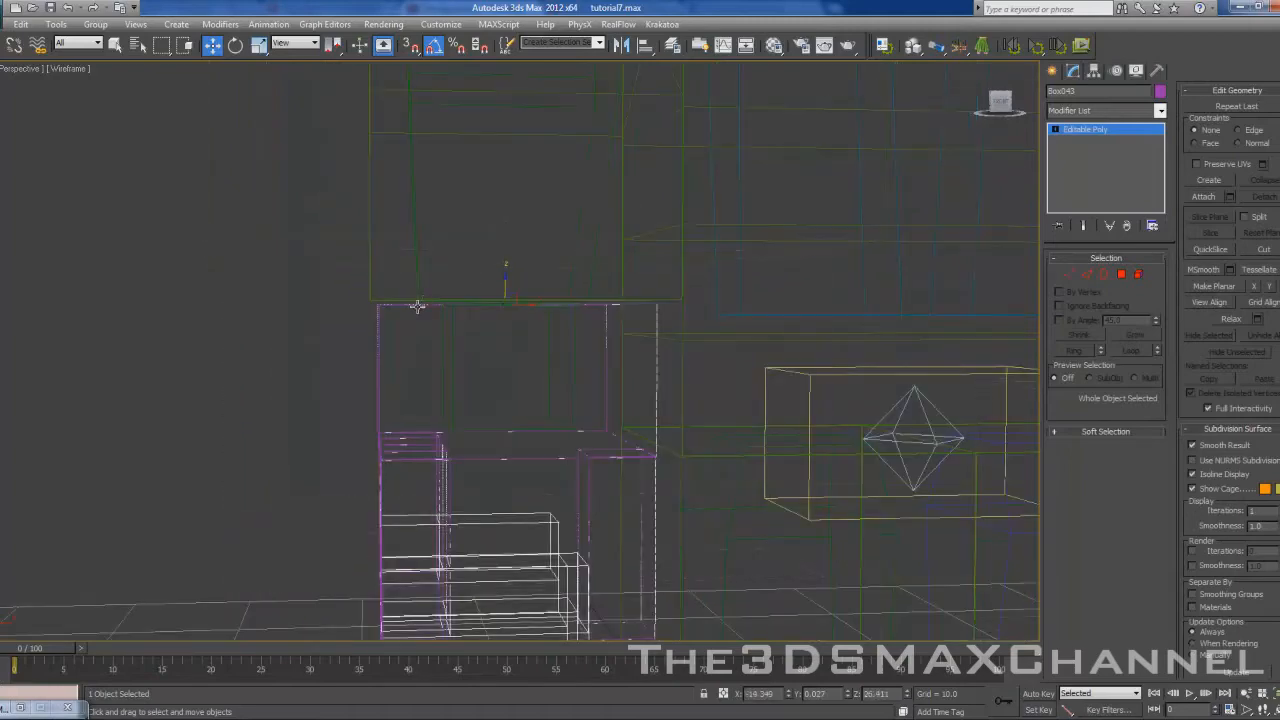
- Select both overlapping purple hands and link them to the Bip001 R Hand bone
key("F3")
left_click_drag(231, 354, 389, 426)
key("F3")
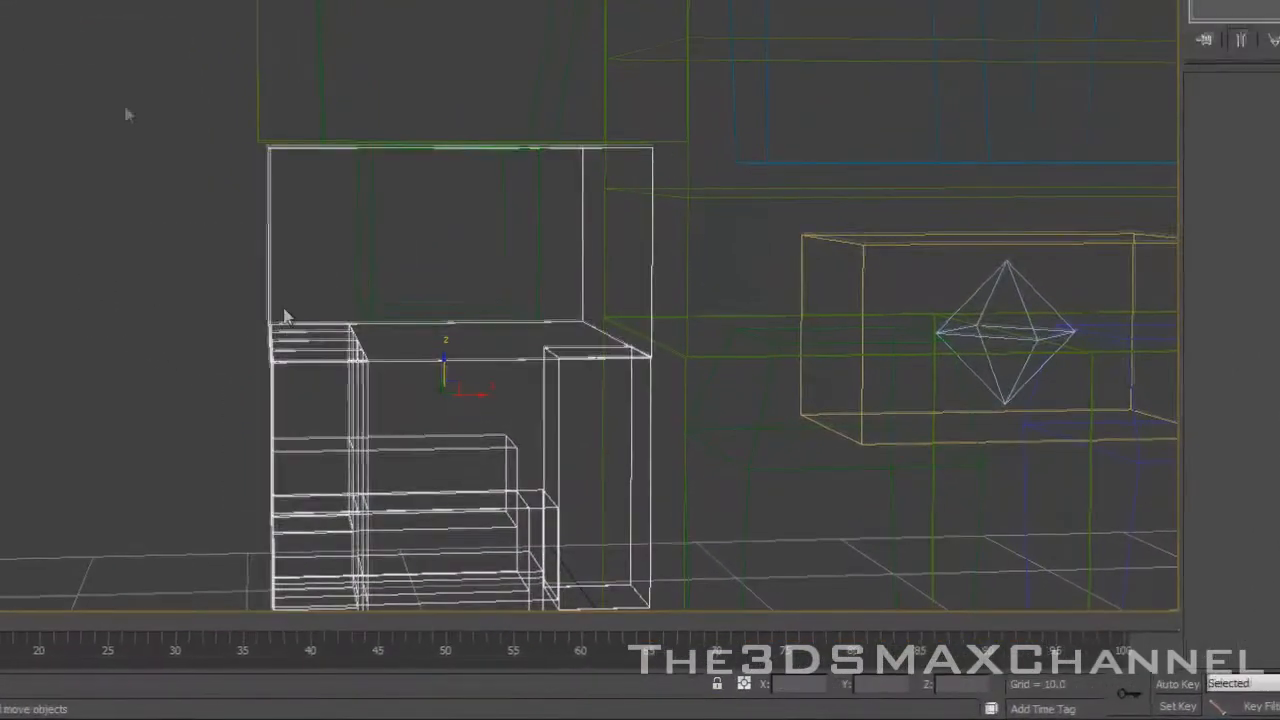
left_click(255, 203)
left_click_drag(220, 180, 357, 263)
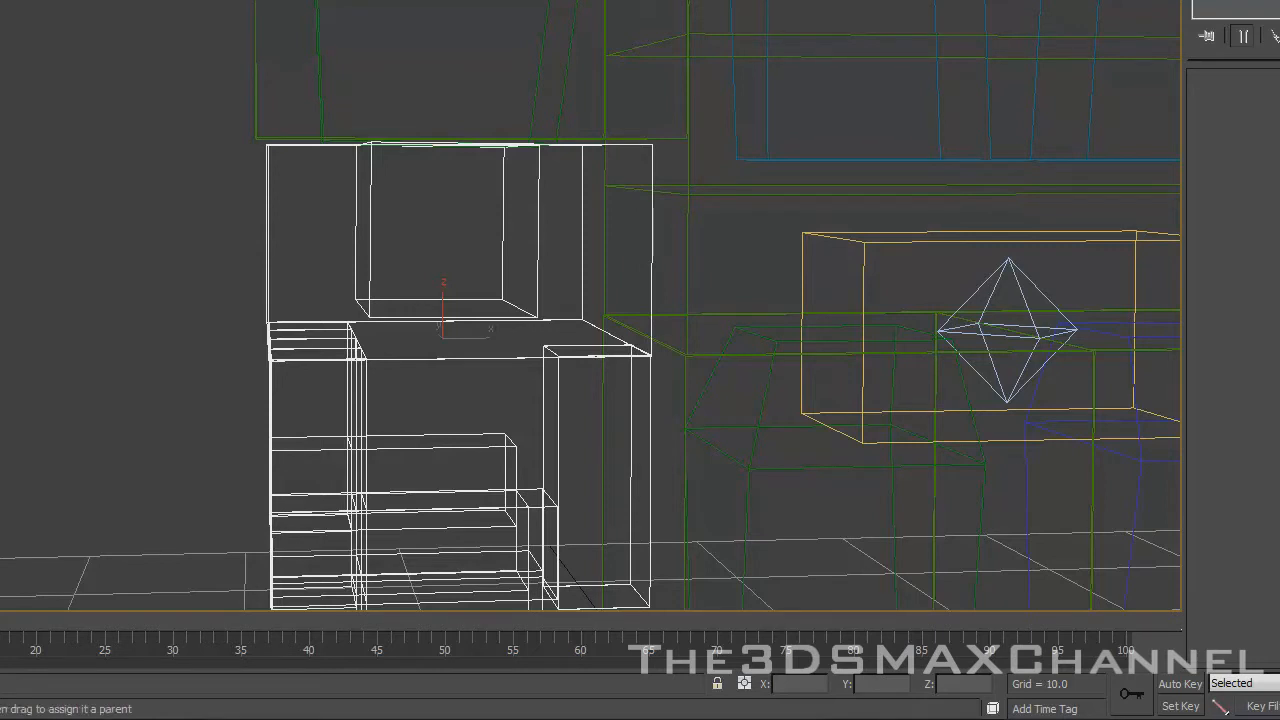
left_click_drag(266, 206, 370, 222)
scroll(353, 209, "up", 5)
middle_click_drag(344, 209, 353, 209)
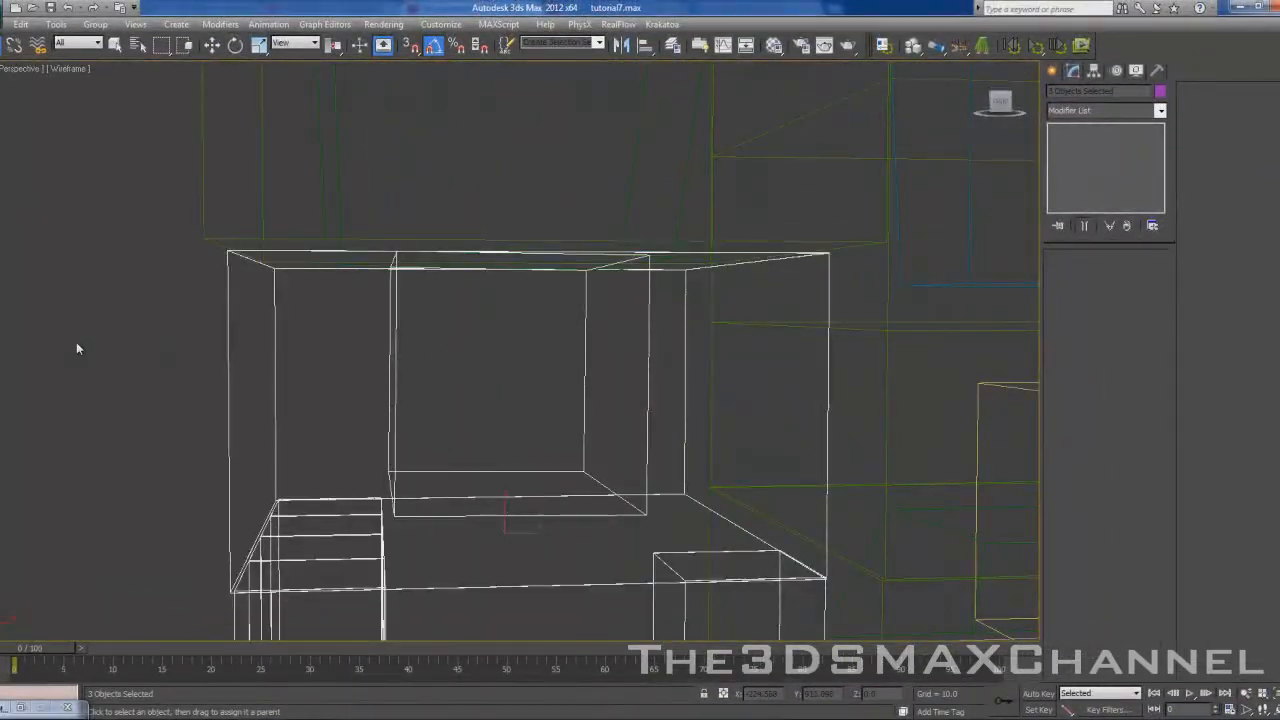
left_click_drag(97, 334, 391, 351)
left_click(391, 351)
- Test the link by moving the Bip001 R Hand bone vertically, and return to shaded display
scroll(441, 268, "down", 8)
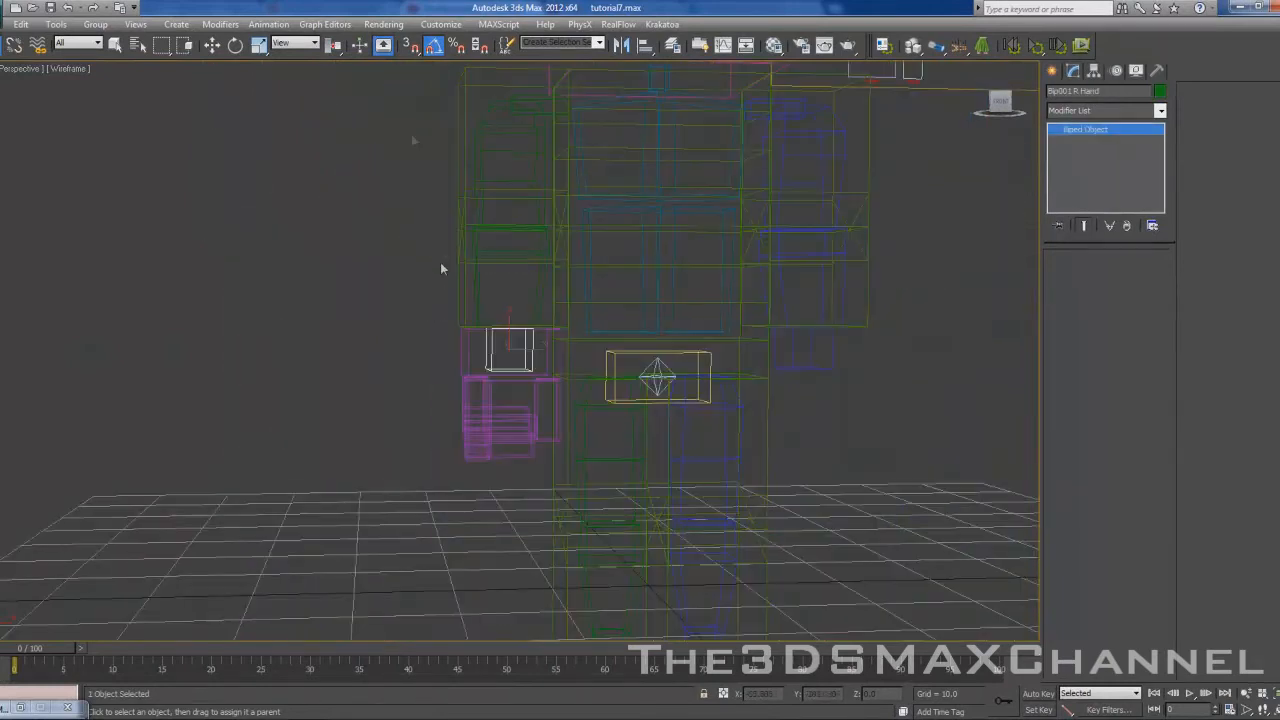
left_click(212, 45)
mouse_move(515, 320)
left_mouse_down()
mouse_move(450, 262)
mouse_move(525, 272)
left_mouse_up()
key("F3")
middle_click_drag(525, 272, 557, 274, "alt")
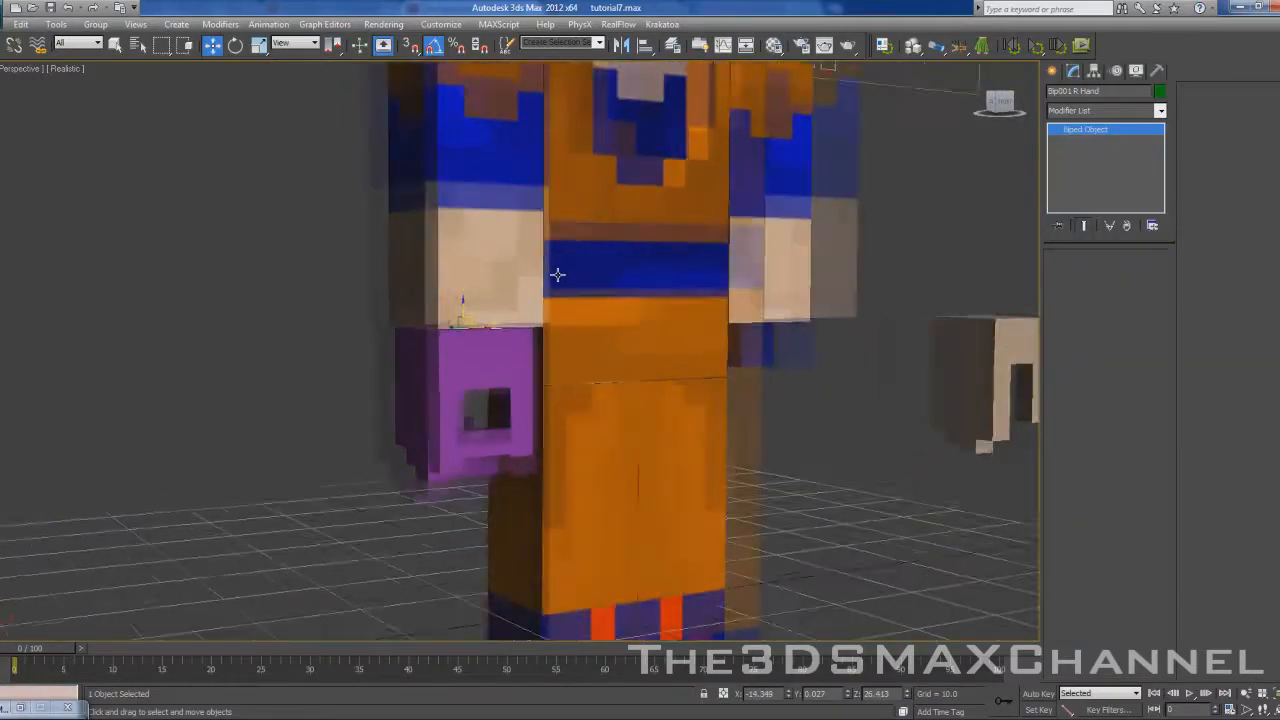
- Move both purple hands up slightly to close the gap below the forearm, and clear the selection
scroll(560, 280, "up", 3)
scroll(562, 287, "down", 2)
scroll(560, 300, "up", 4)
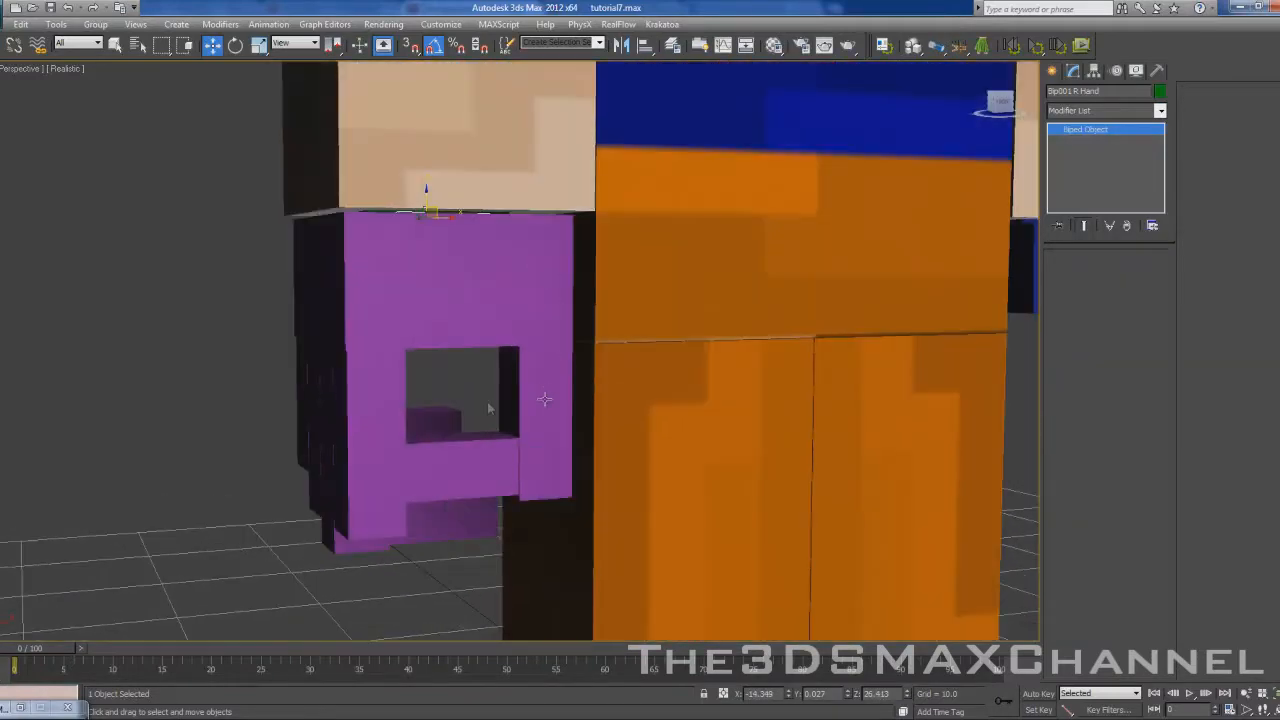
middle_click_drag(428, 328, 434, 411)
scroll(251, 349, "up", 3)
left_click_drag(116, 322, 231, 357)
middle_click_drag(231, 357, 386, 514, "alt")
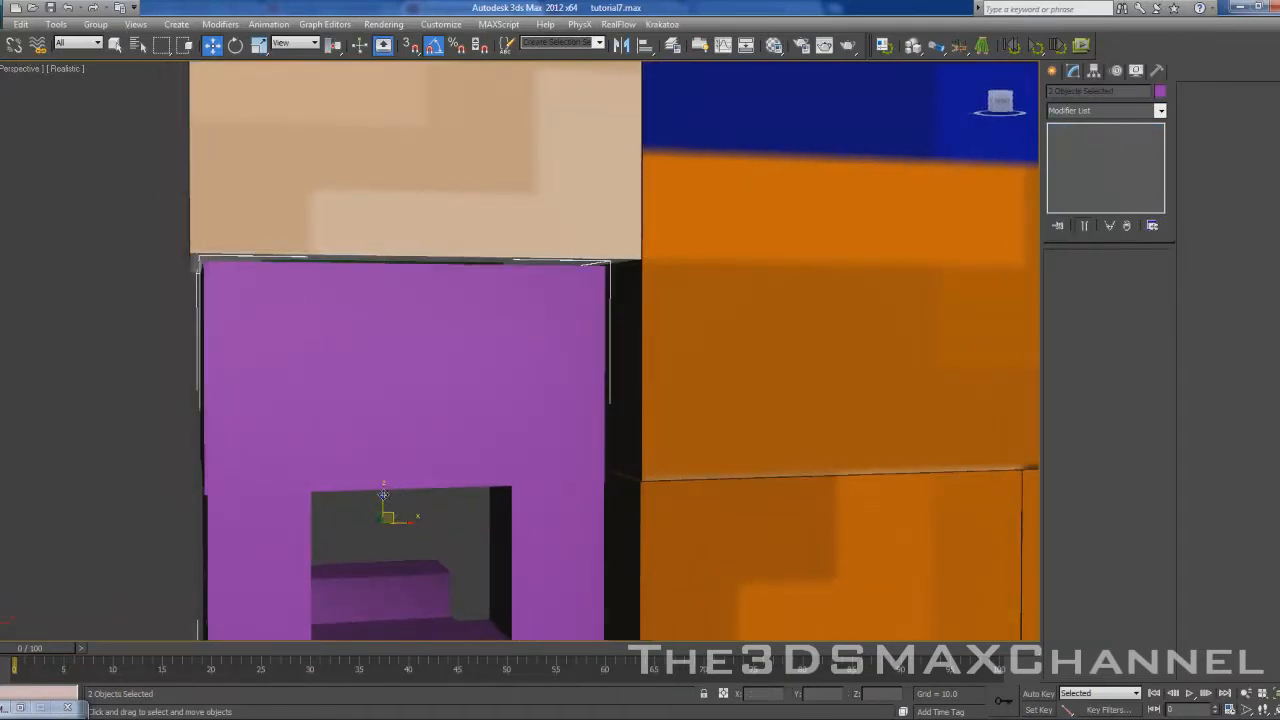
left_click_drag(381, 497, 376, 490)
key("ctrl+d")
- Select the Right_Hand_hand1 slider circle on the control panel
scroll(457, 423, "down", 5)
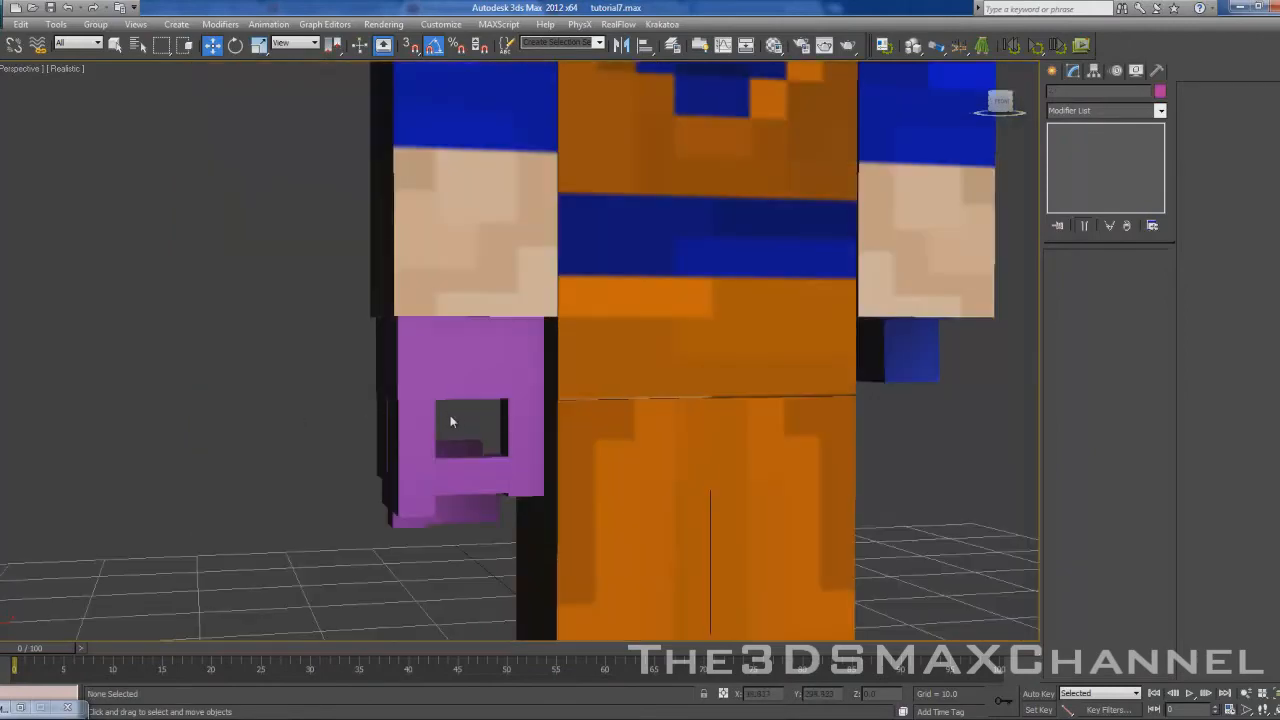
scroll(449, 435, "down", 5)
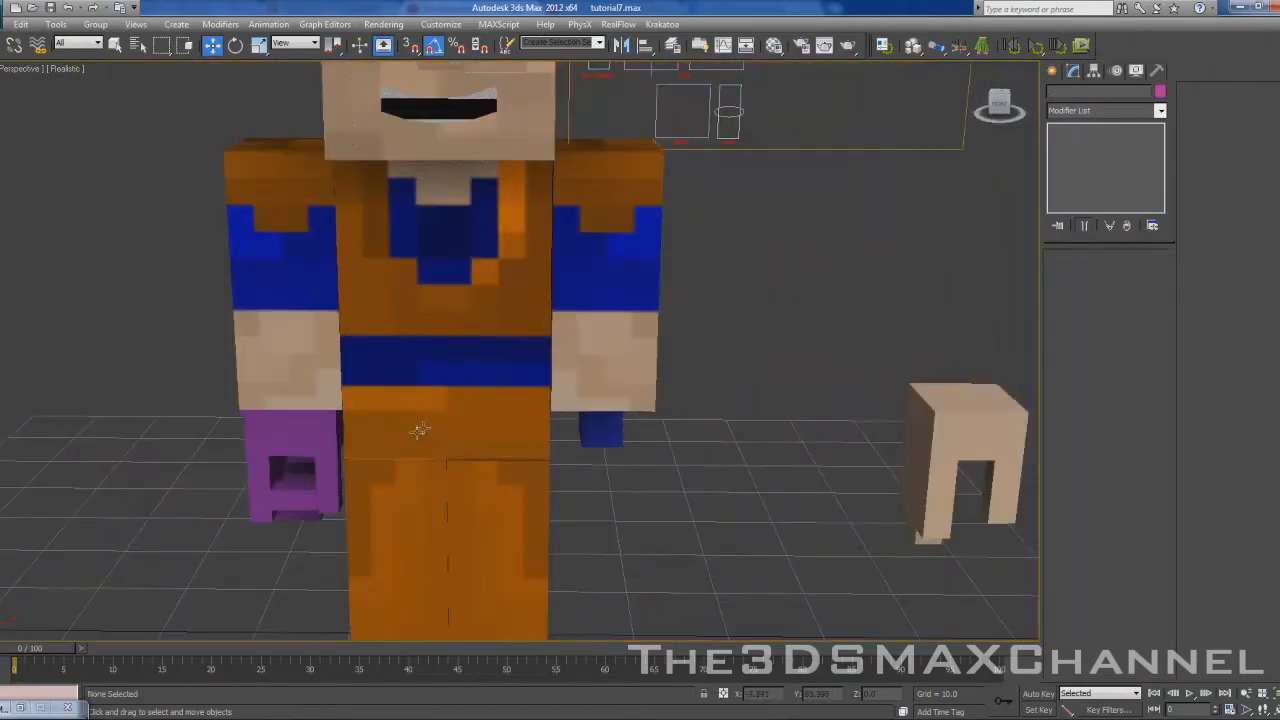
middle_click_drag(420, 430, 358, 468)
scroll(580, 374, "down", 5)
scroll(471, 503, "up", 6)
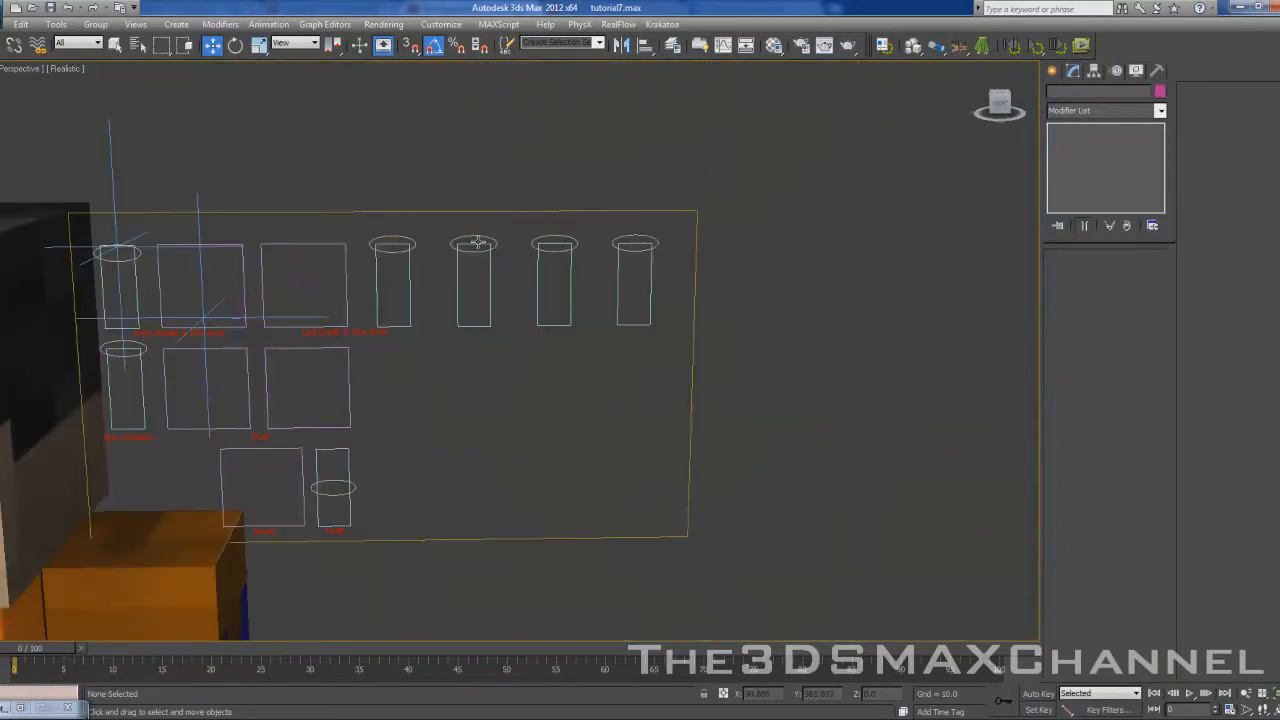
left_click(473, 250)
scroll(623, 309, "down", 5)
scroll(626, 290, "up", 4)
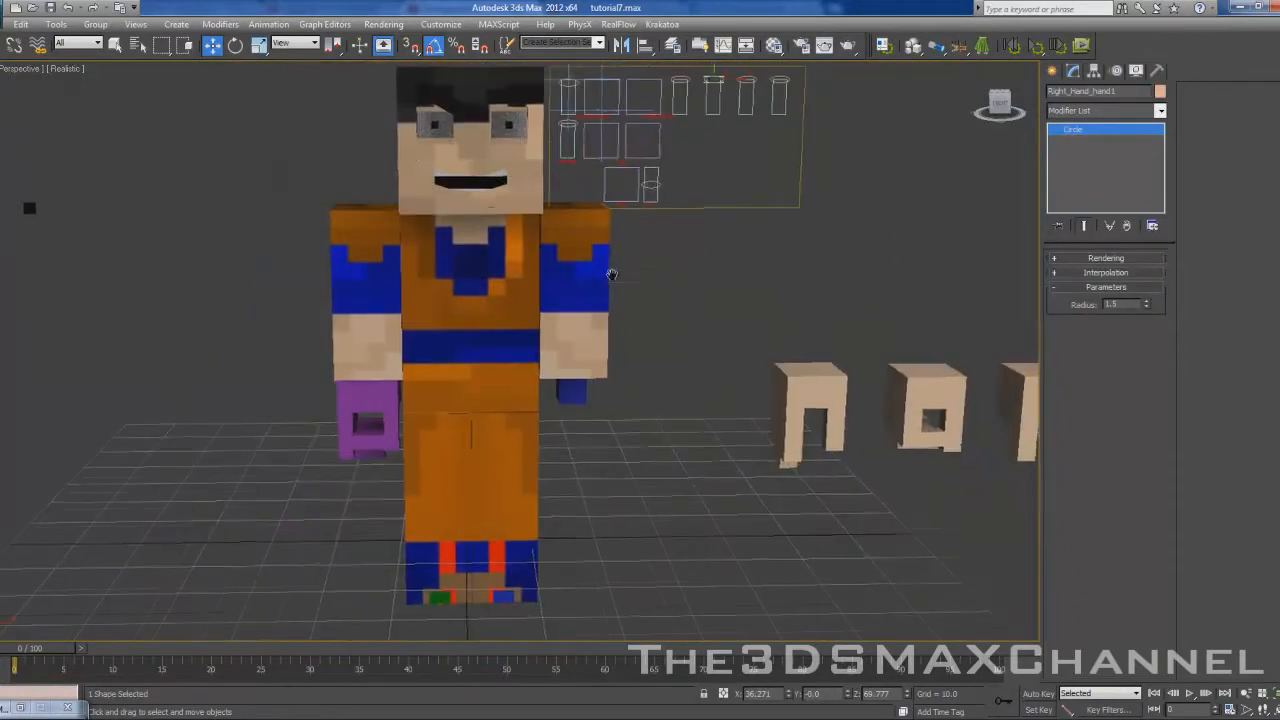
left_click(384, 24)
mouse_move(345, 27)
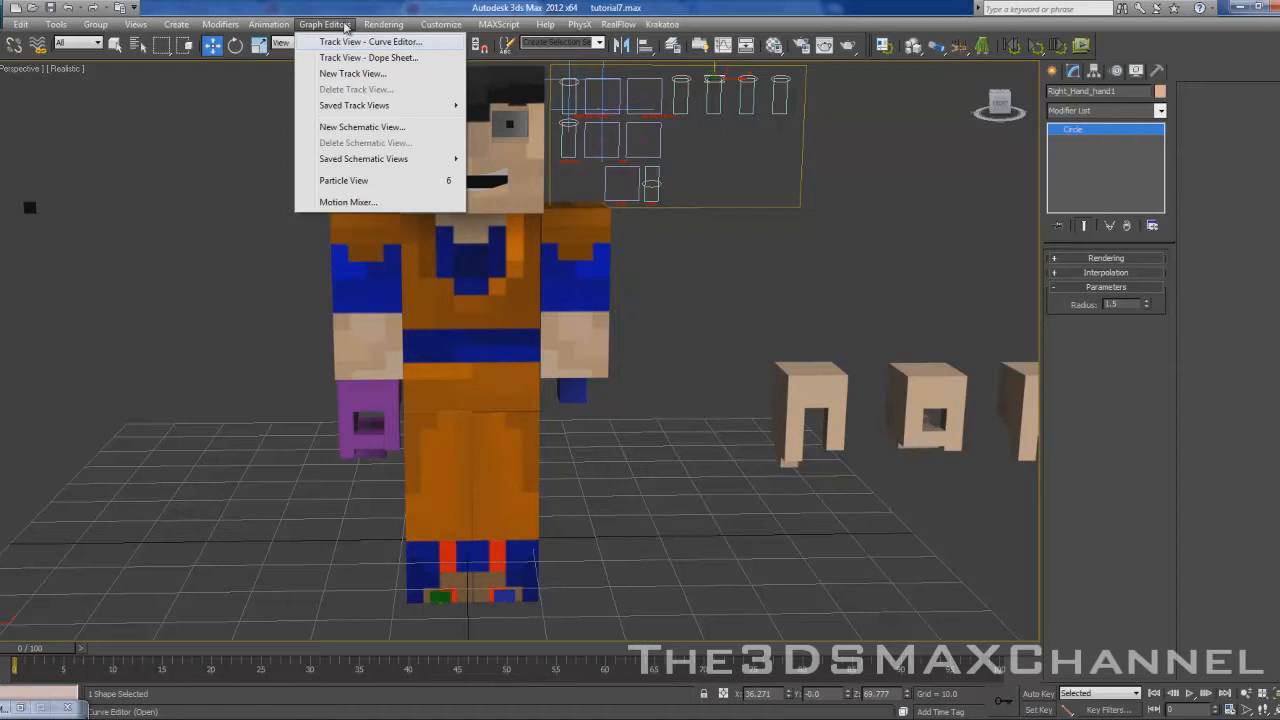
key("Escape")
middle_click_drag(680, 180, 609, 262)
scroll(556, 329, "up", 3)
scroll(609, 262, "down", 3)
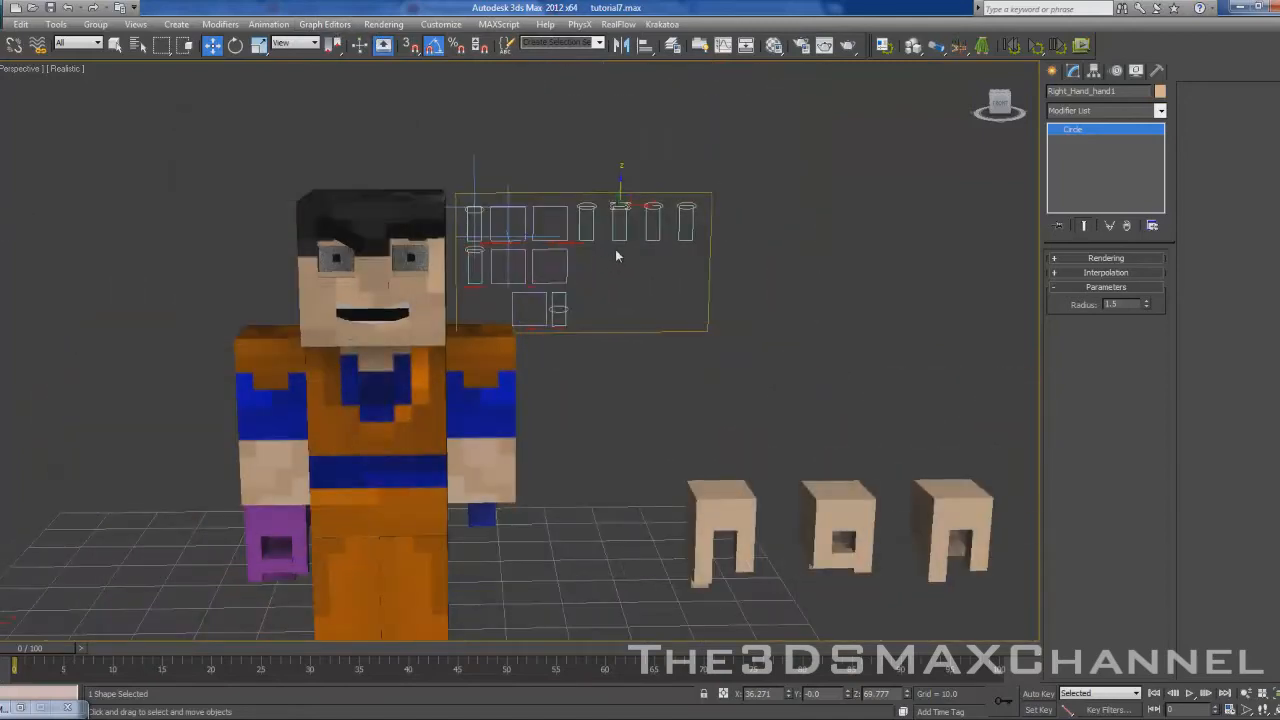
scroll(615, 250, "up", 3)
scroll(613, 240, "down", 3)
middle_click_drag(614, 240, 541, 262)
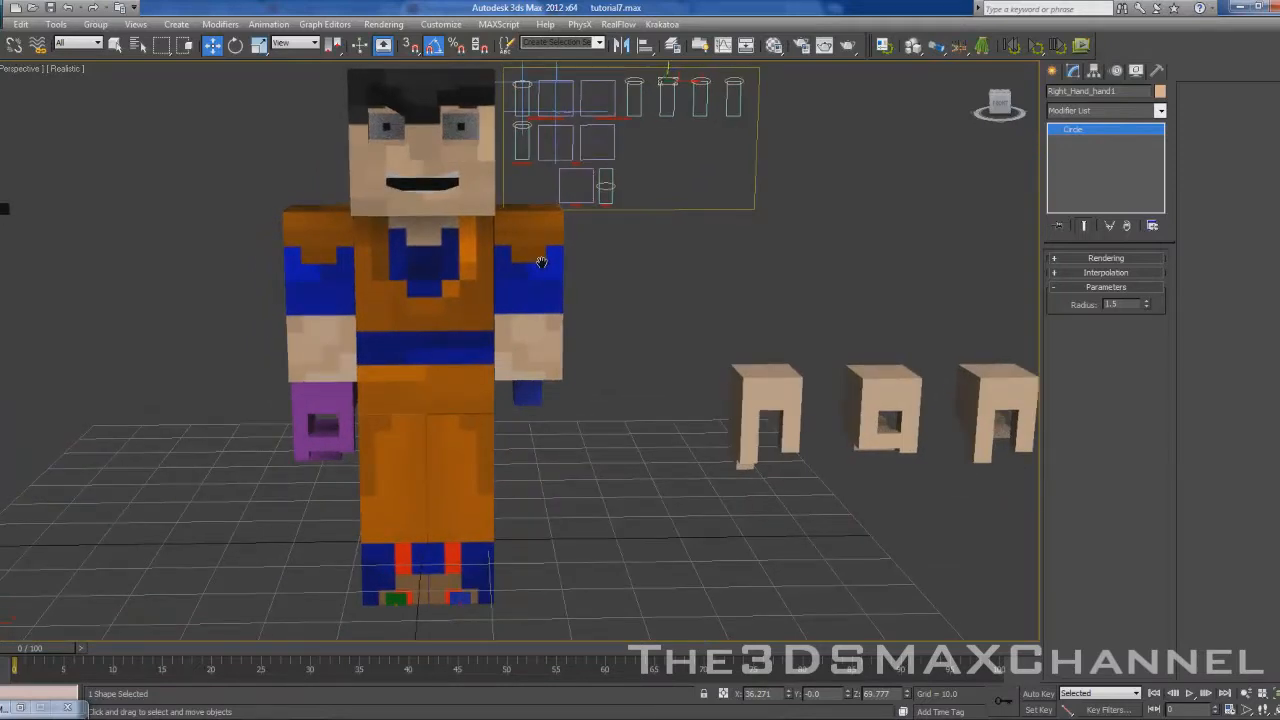
middle_click_drag(680, 158, 675, 154)
scroll(675, 154, "up", 6)
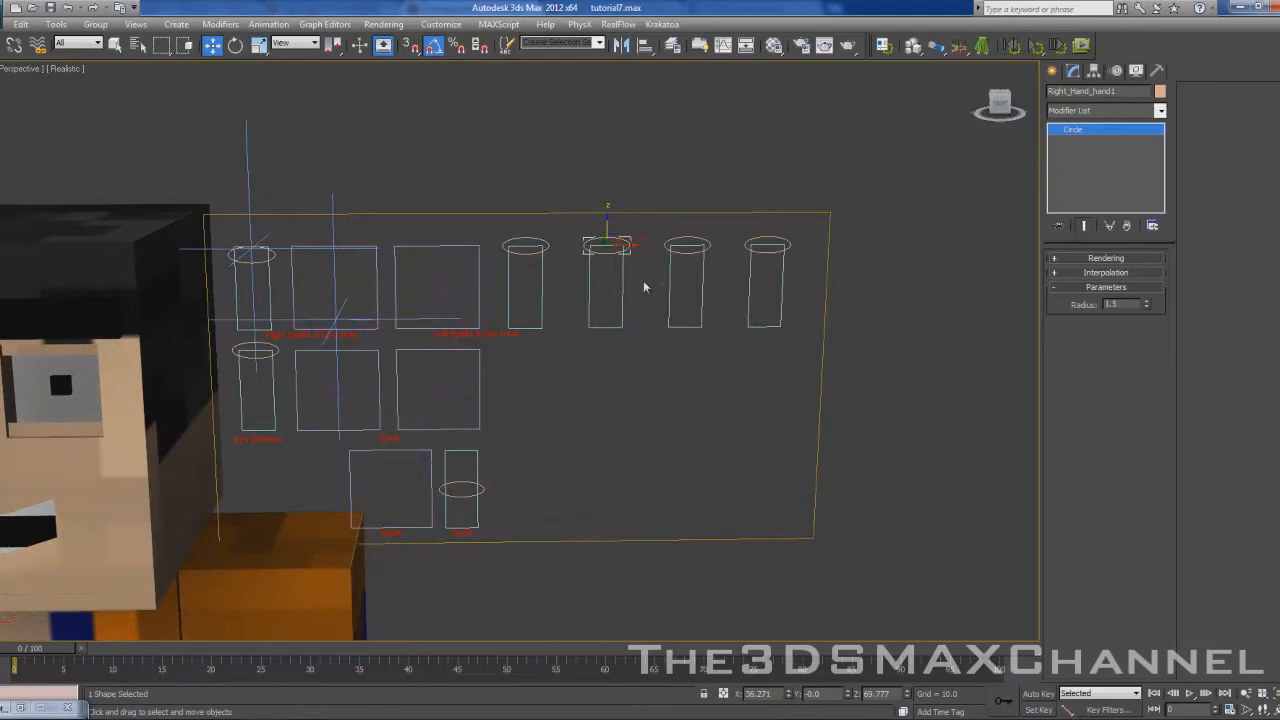
middle_click_drag(646, 287, 626, 286)
scroll(626, 286, "up", 3)
scroll(600, 329, "down", 6)
middle_click_drag(600, 329, 621, 298)
scroll(620, 303, "down", 3)
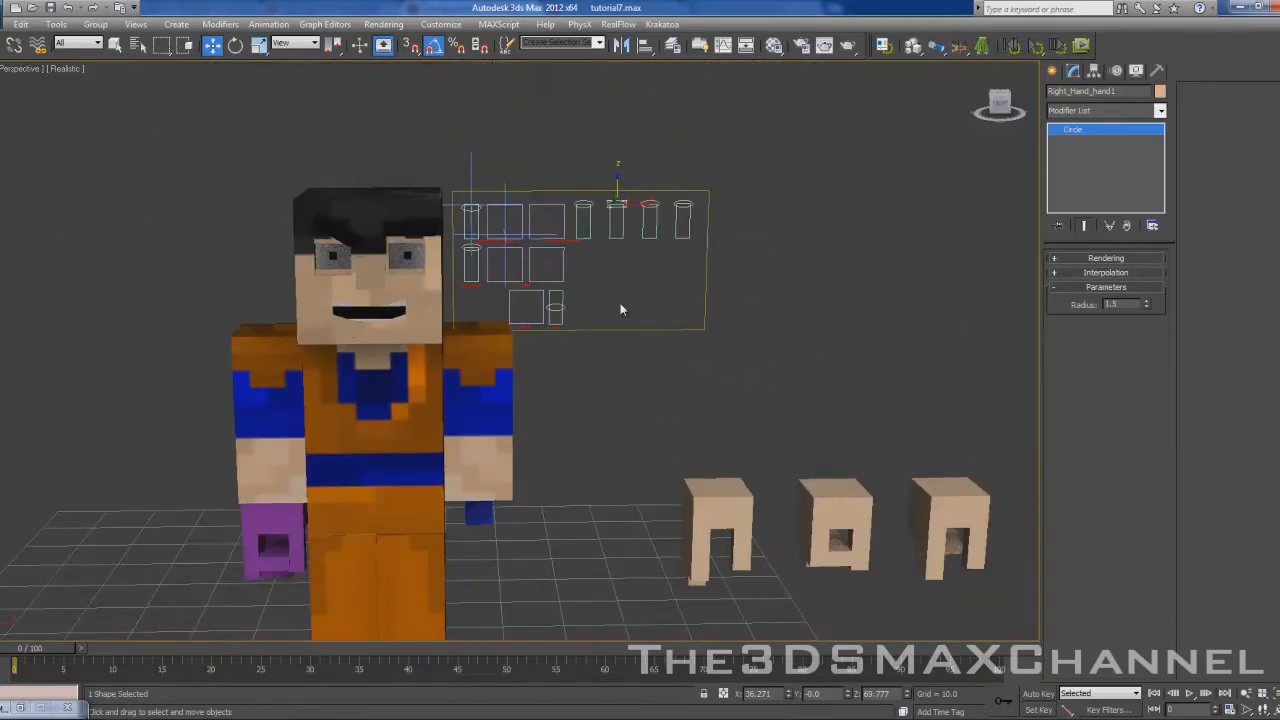
scroll(629, 279, "up", 4)
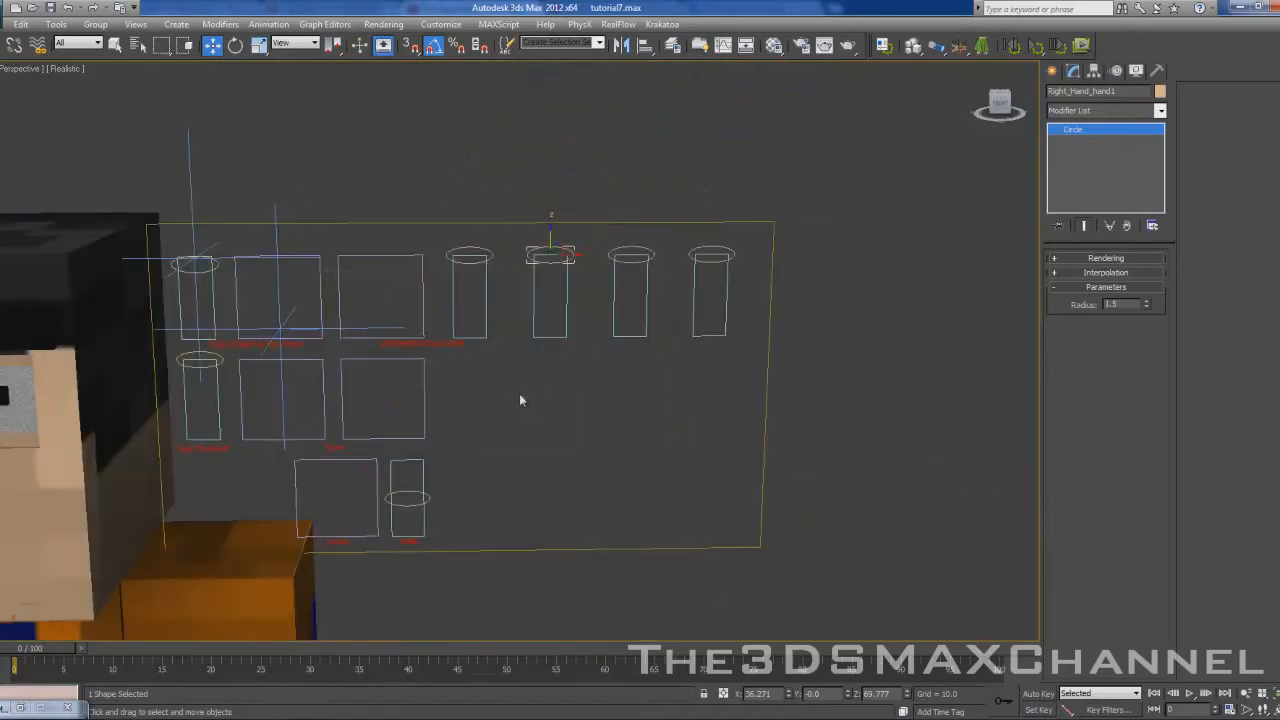
scroll(583, 363, "up", 4)
scroll(571, 369, "down", 4)
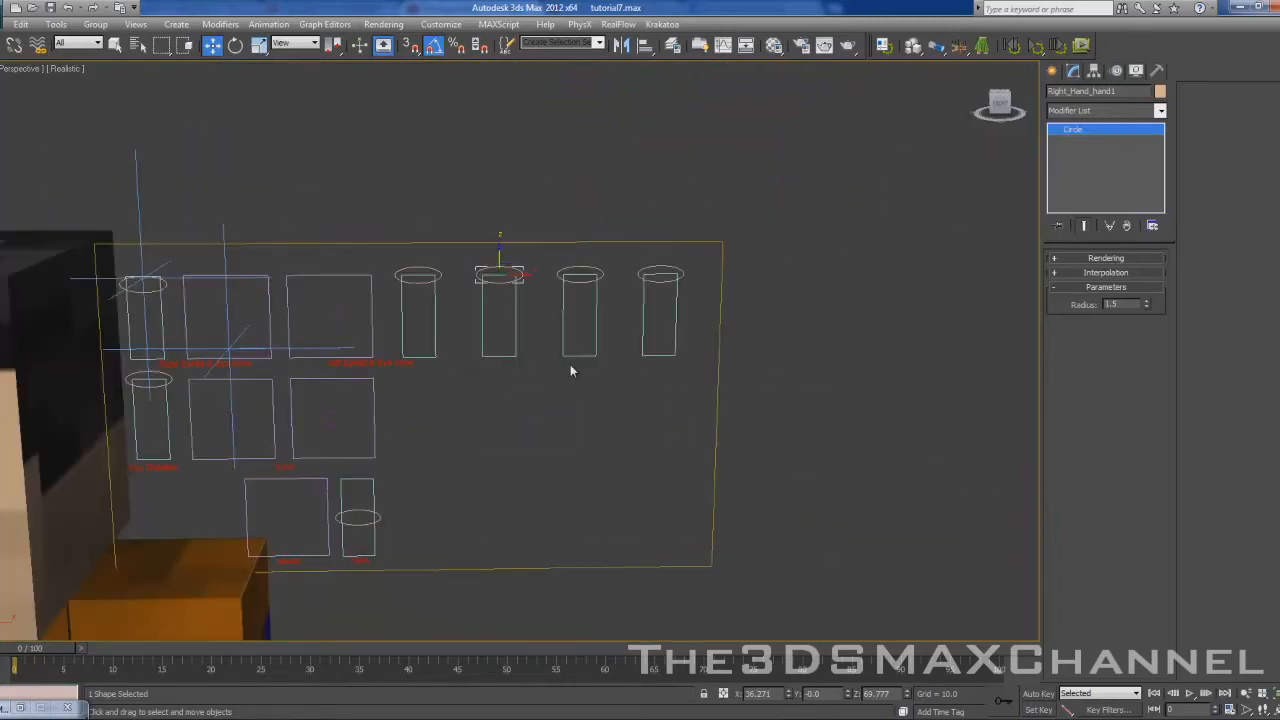
scroll(534, 366, "up", 3)
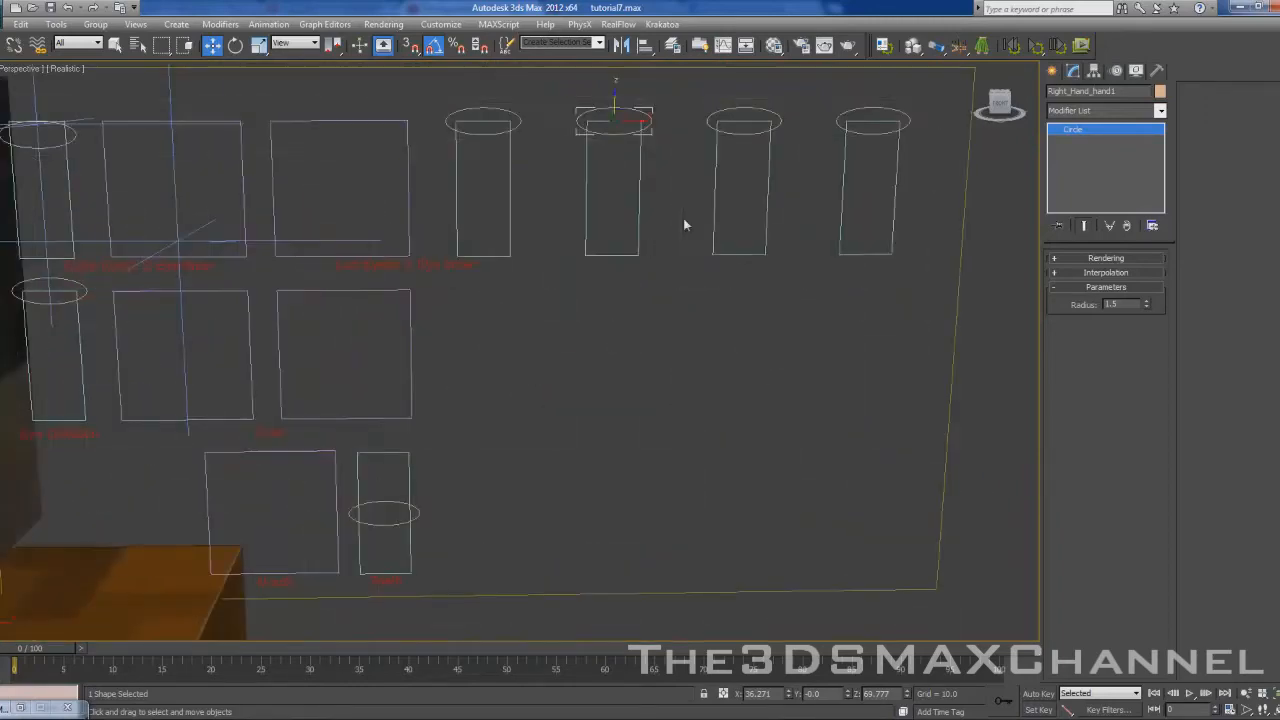
- Open the Reaction Manager and have it show only the selected Right_Hand_hand1 circle
left_click(343, 26)
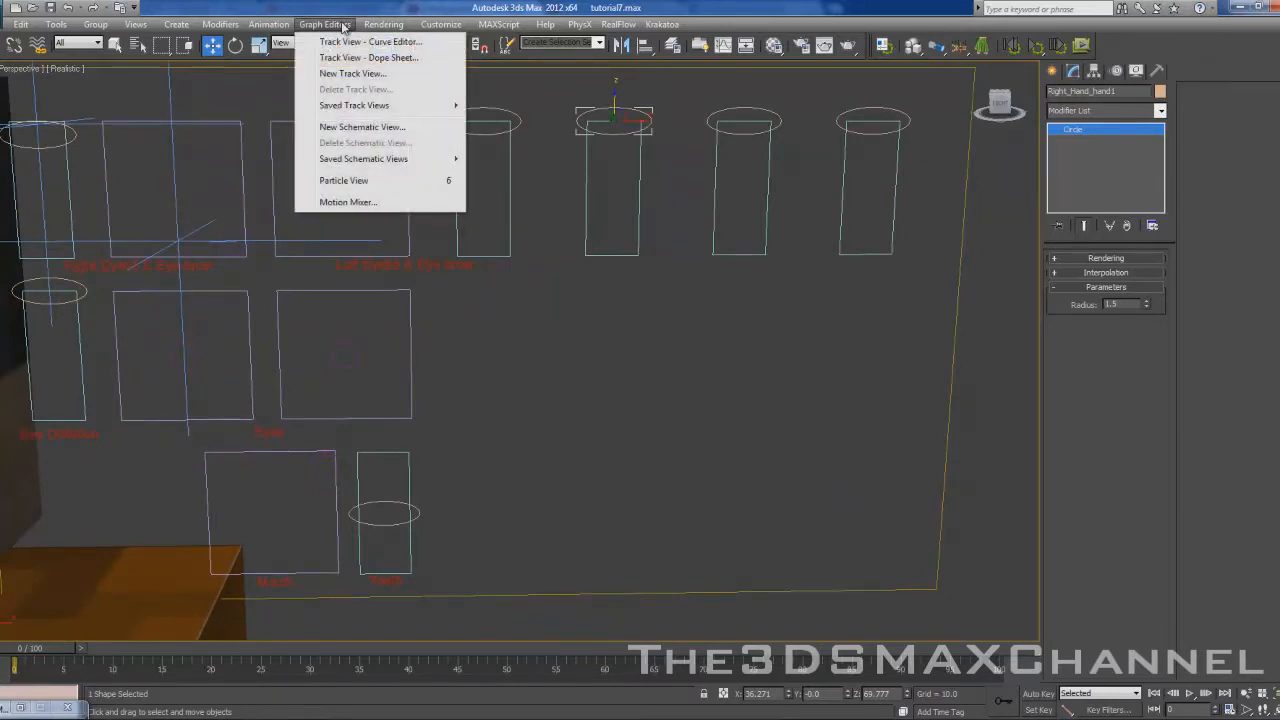
left_click(268, 24)
left_click(268, 24)
left_click(306, 304)
middle_click_drag(370, 218, 423, 163)
left_click(566, 160)
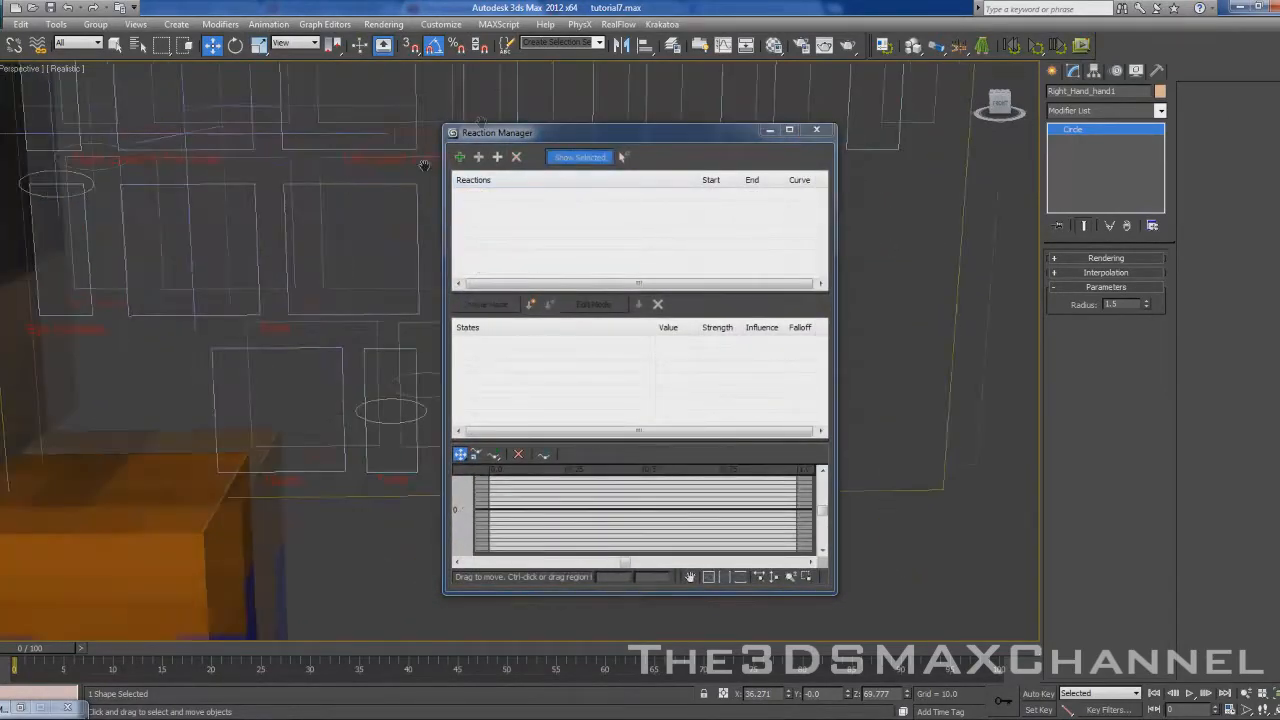
- Add the Right_Hand_hand1 circle's FK Sub-Control Position as a master in the Reaction Manager
scroll(423, 163, "down", 4)
middle_click_drag(289, 312, 391, 100)
middle_click_drag(416, 189, 270, 325)
middle_click_drag(323, 262, 192, 336)
scroll(192, 336, "up", 3)
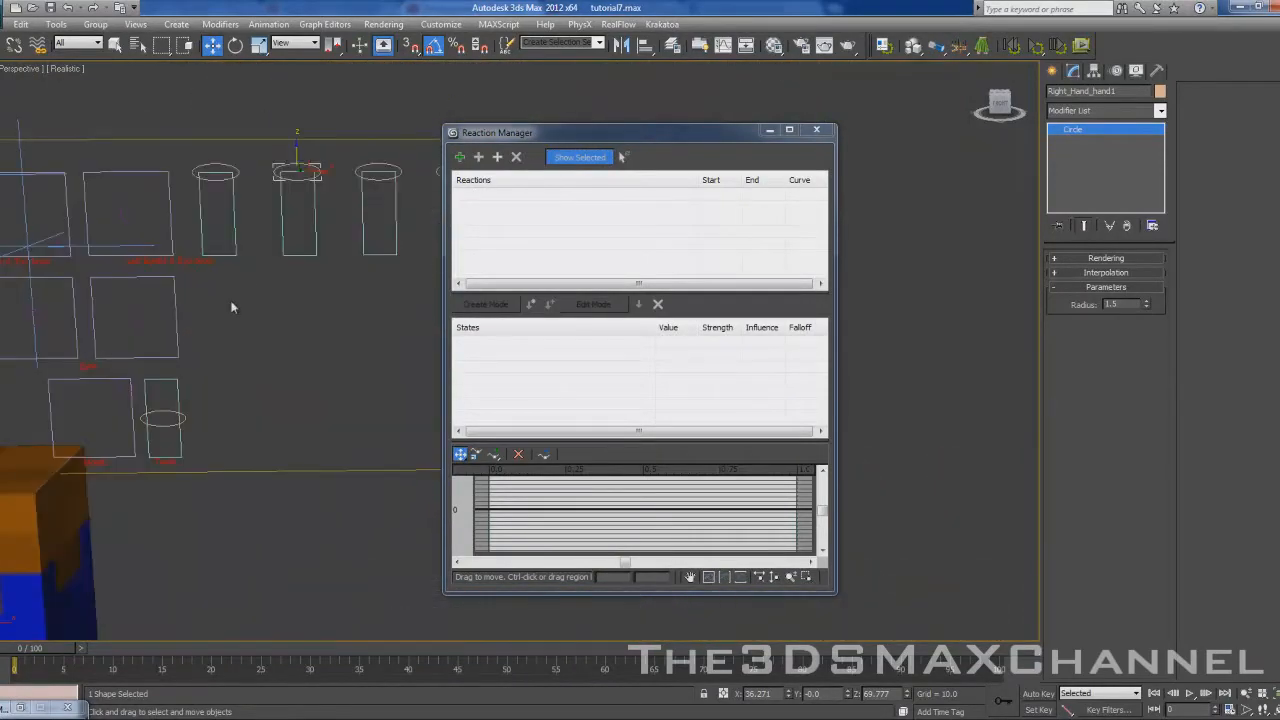
left_click(460, 158)
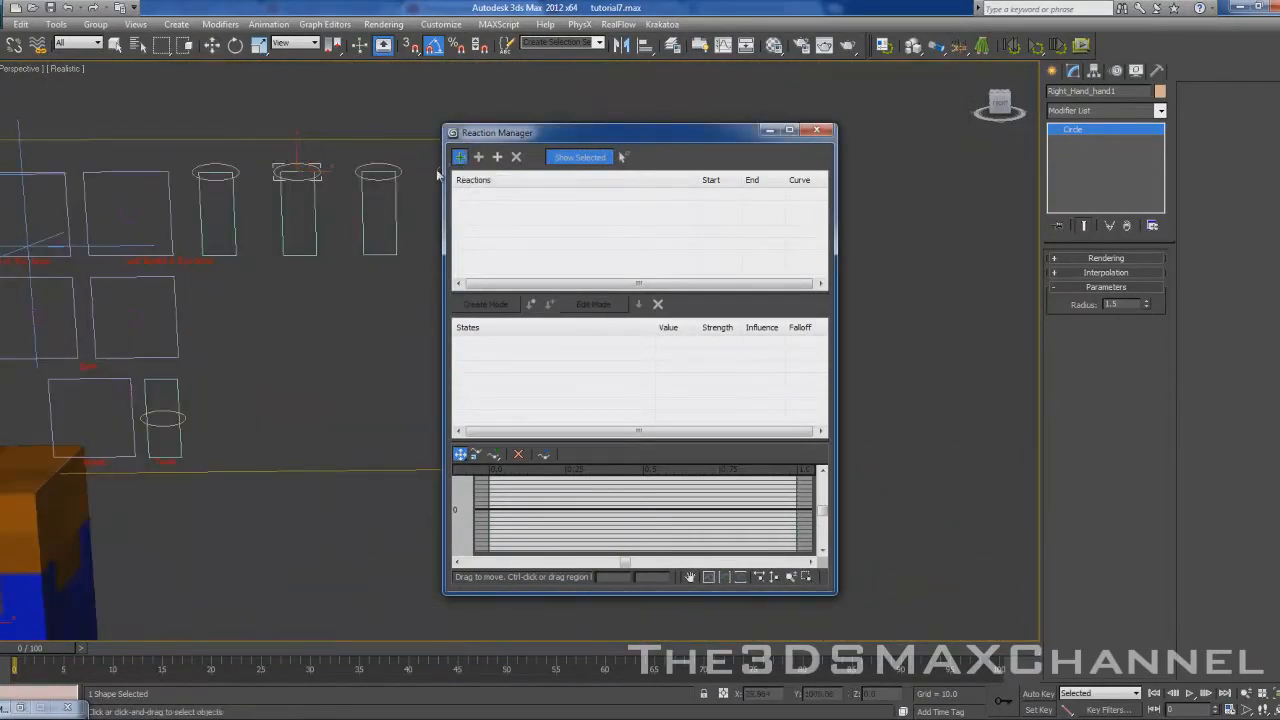
left_click(300, 179)
mouse_move(293, 207)
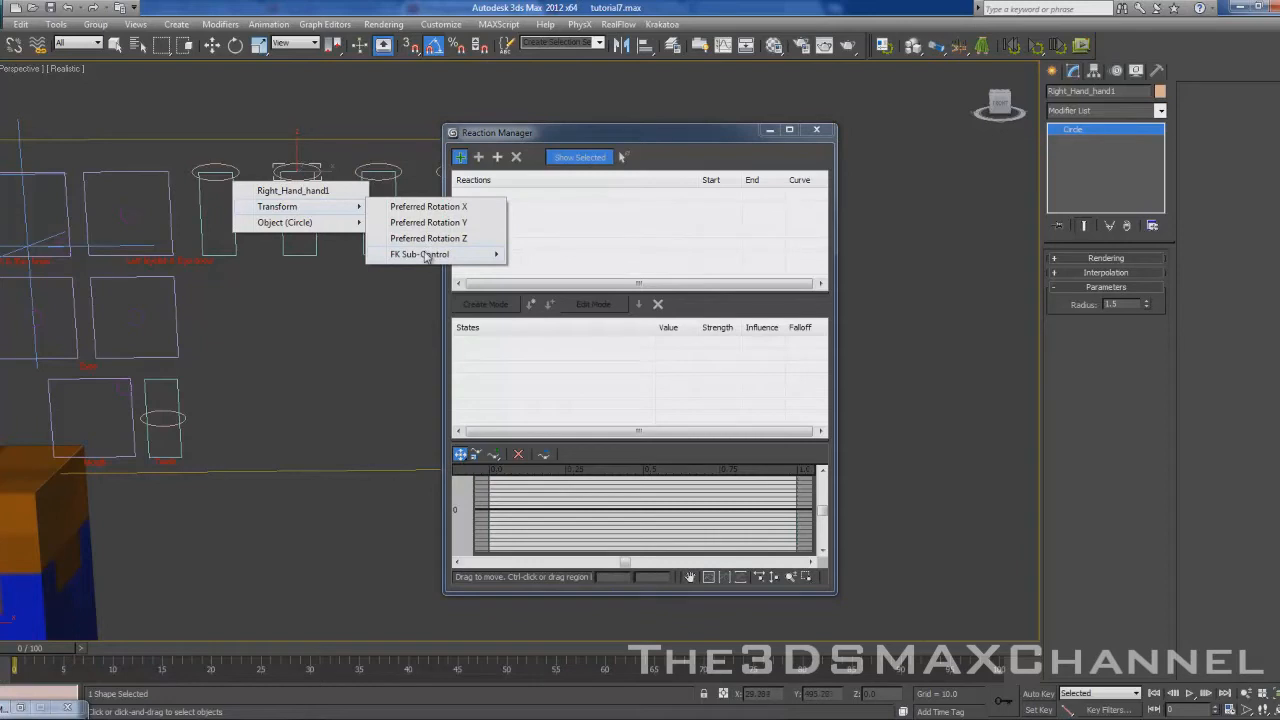
mouse_move(430, 255)
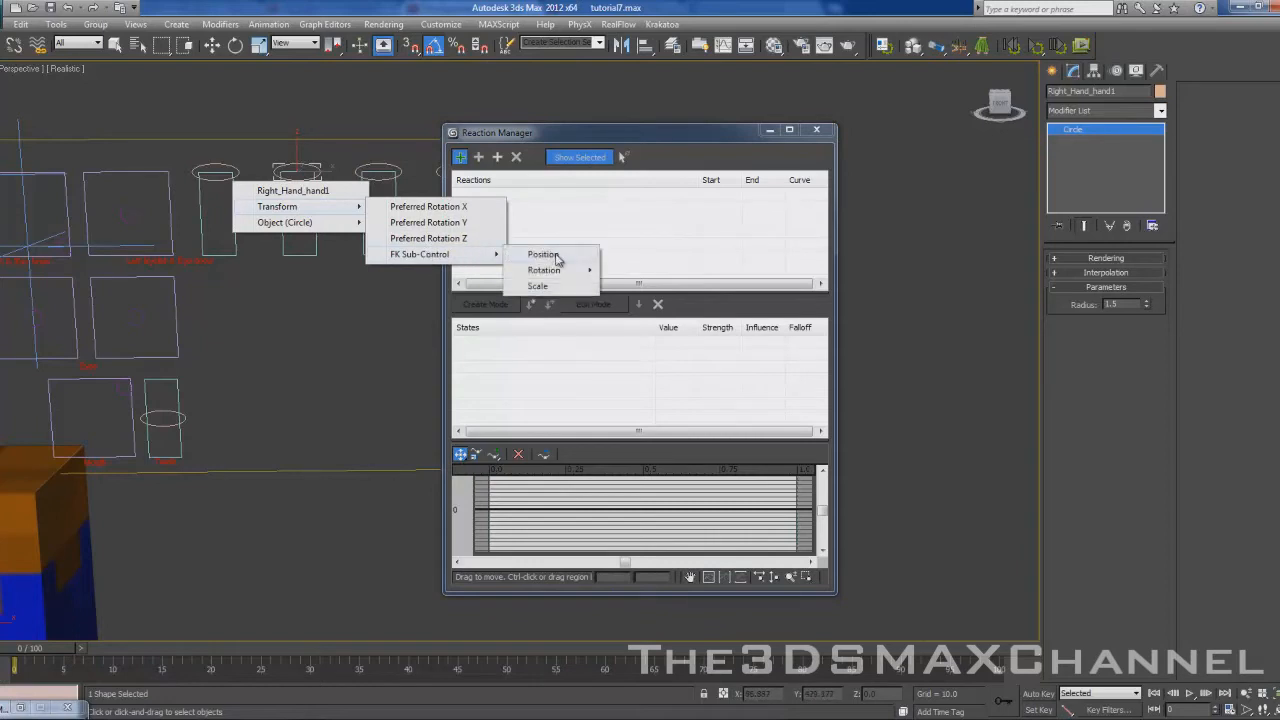
left_click(545, 255)
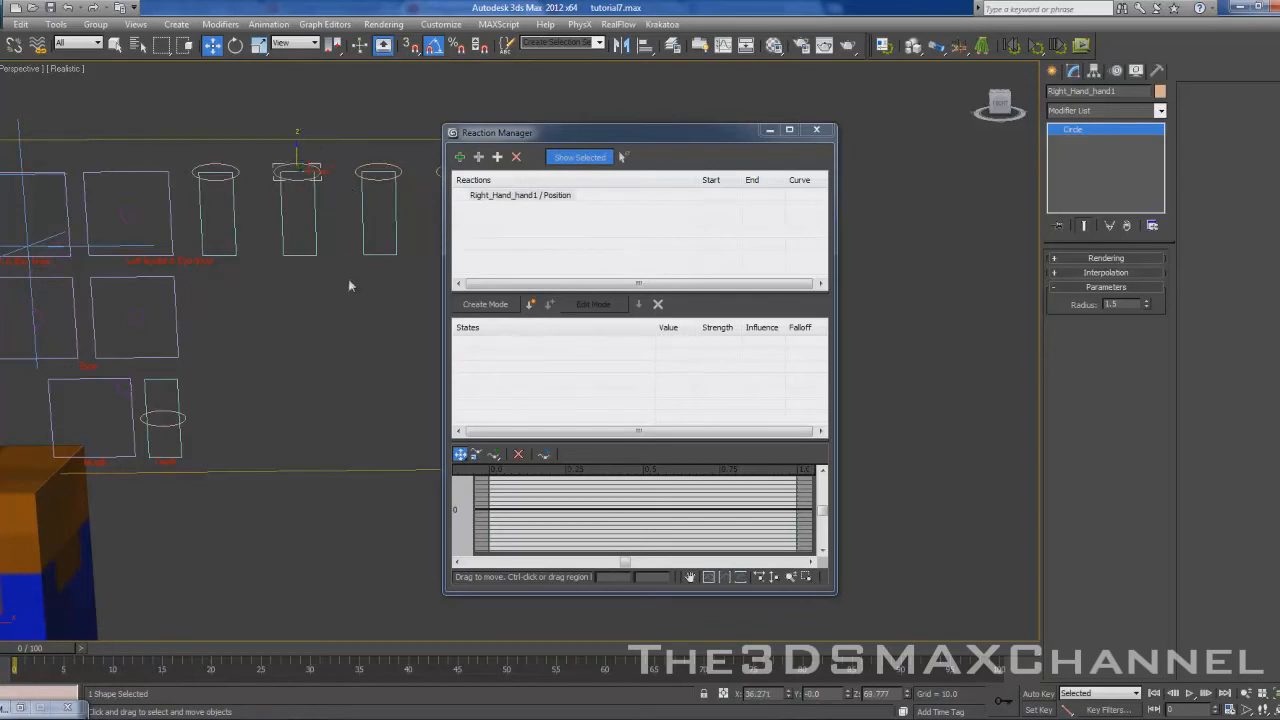
- Add the Z Position of the purple hand Box042 as a slave of the Right_Hand_hand1 position reaction
left_click(524, 199)
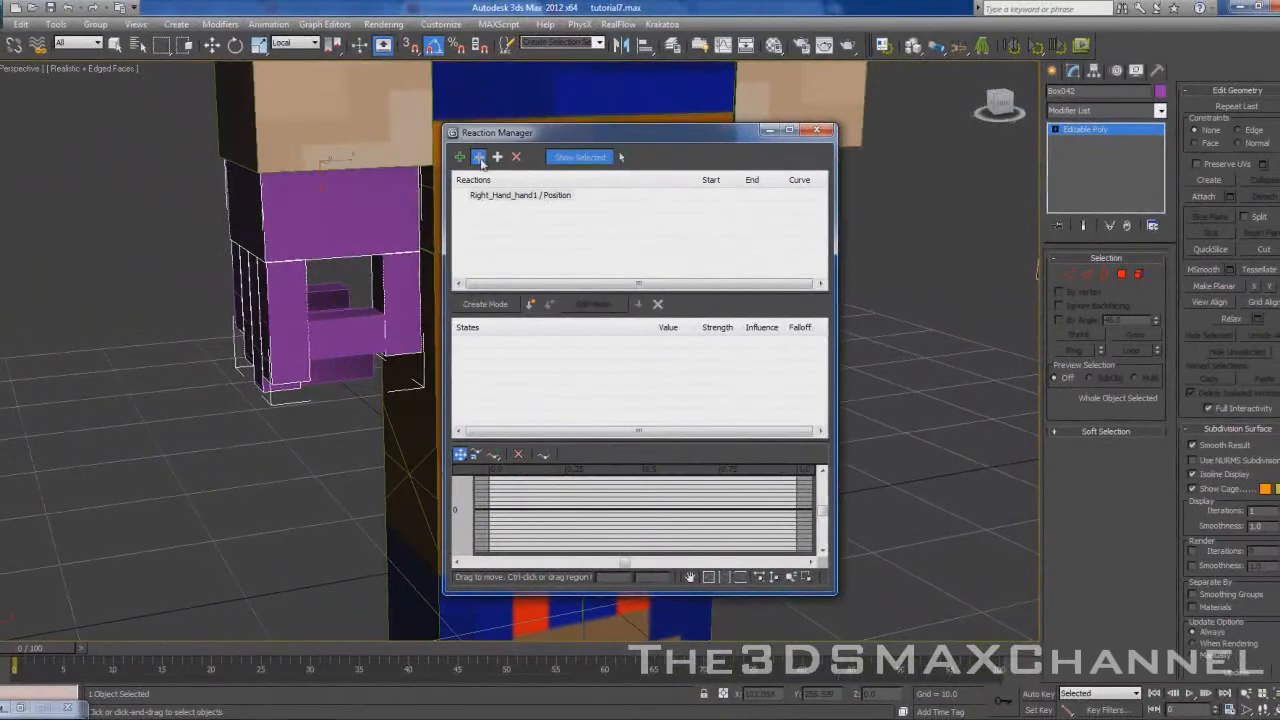
left_click(294, 378)
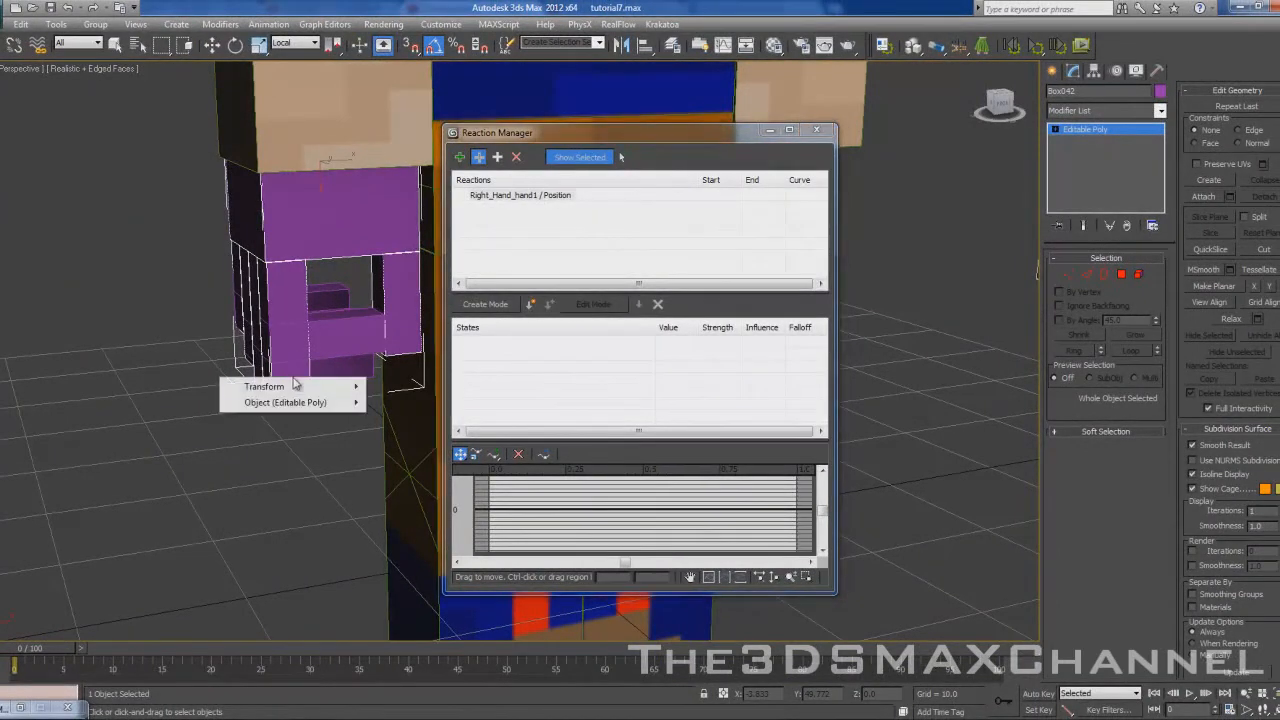
mouse_move(288, 390)
mouse_move(407, 390)
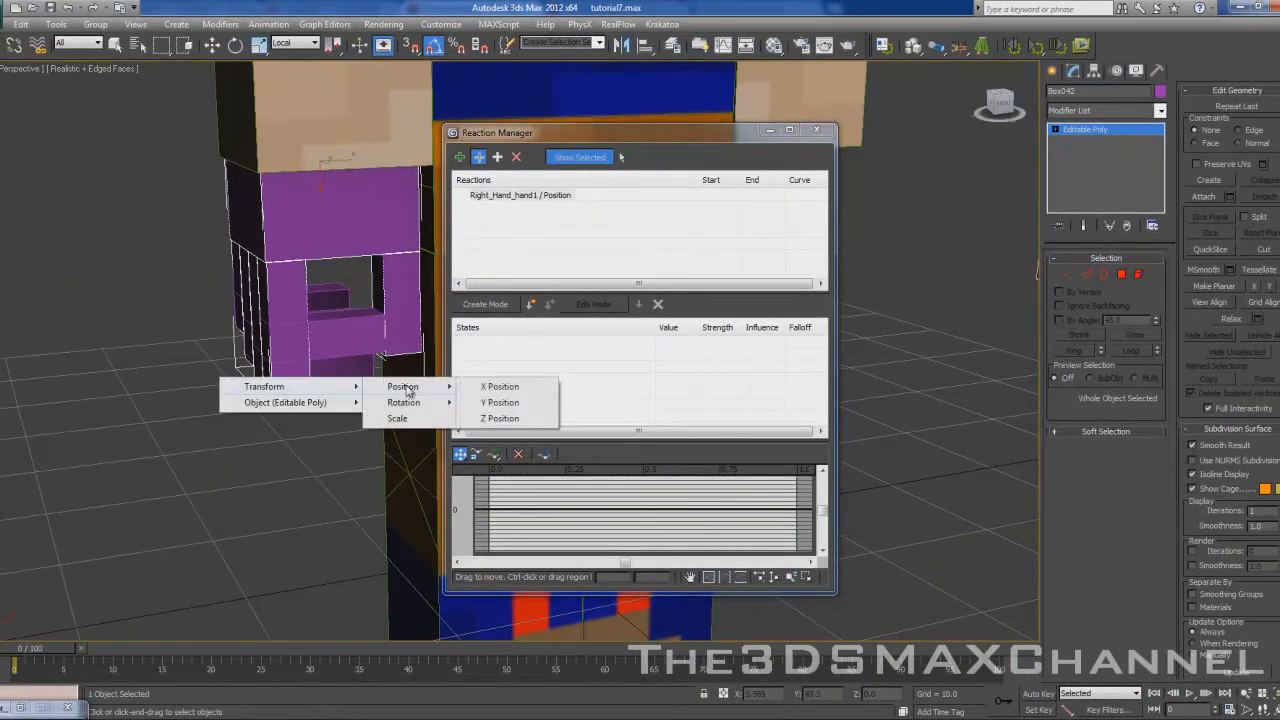
left_click(502, 418)
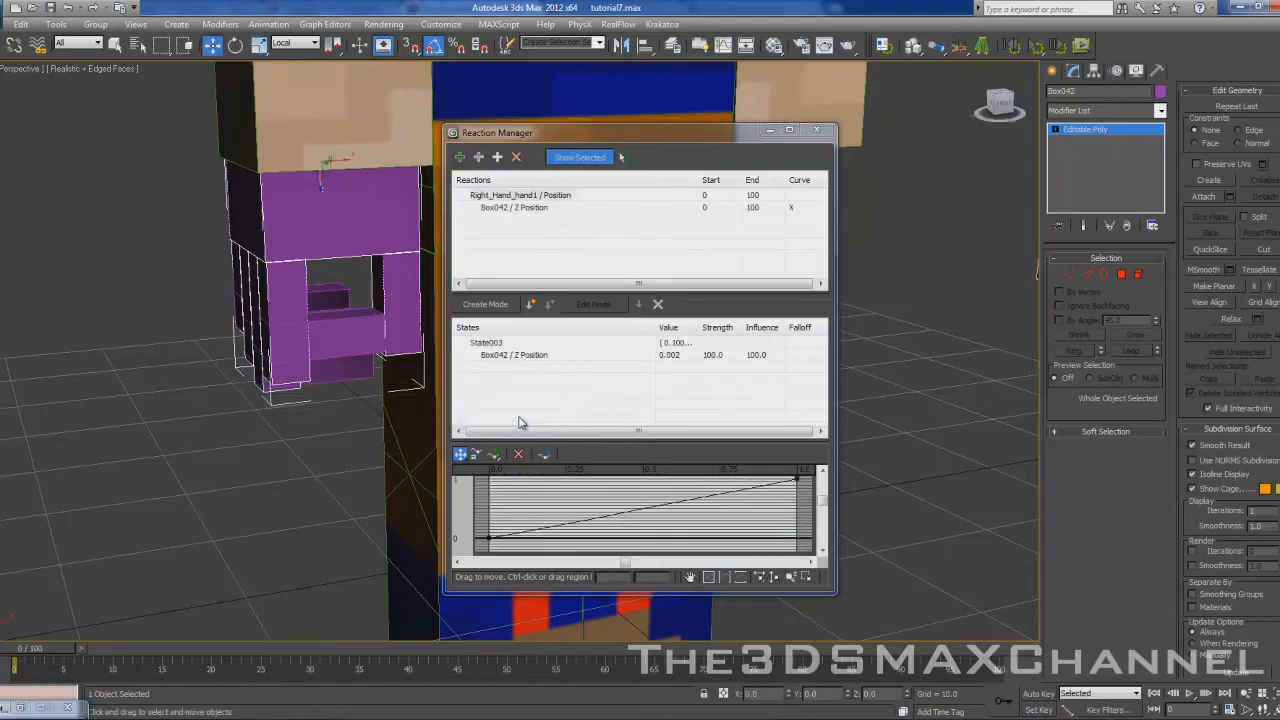
- Set the Right_Hand_hand1 circle's Y position to -2.5 in the Parent coordinate system and create a new reaction state there
middle_click_drag(385, 348, 218, 407, "alt")
left_click(338, 202)
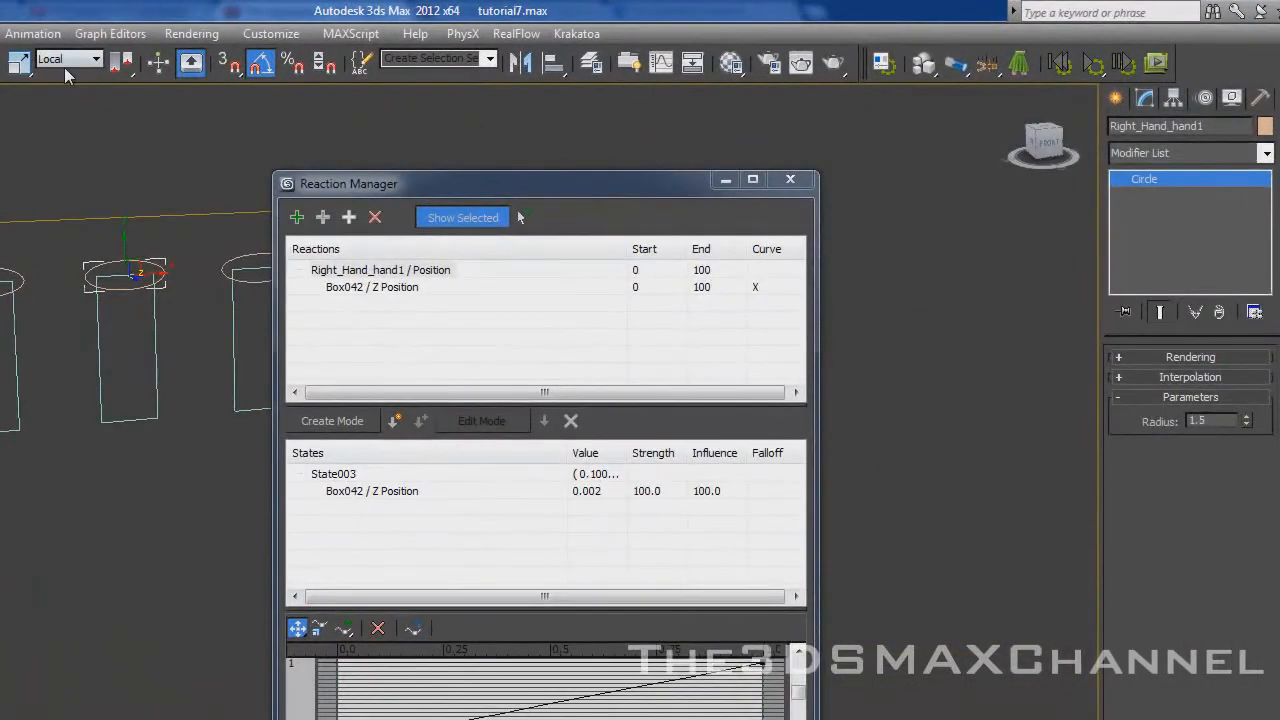
left_click(64, 67)
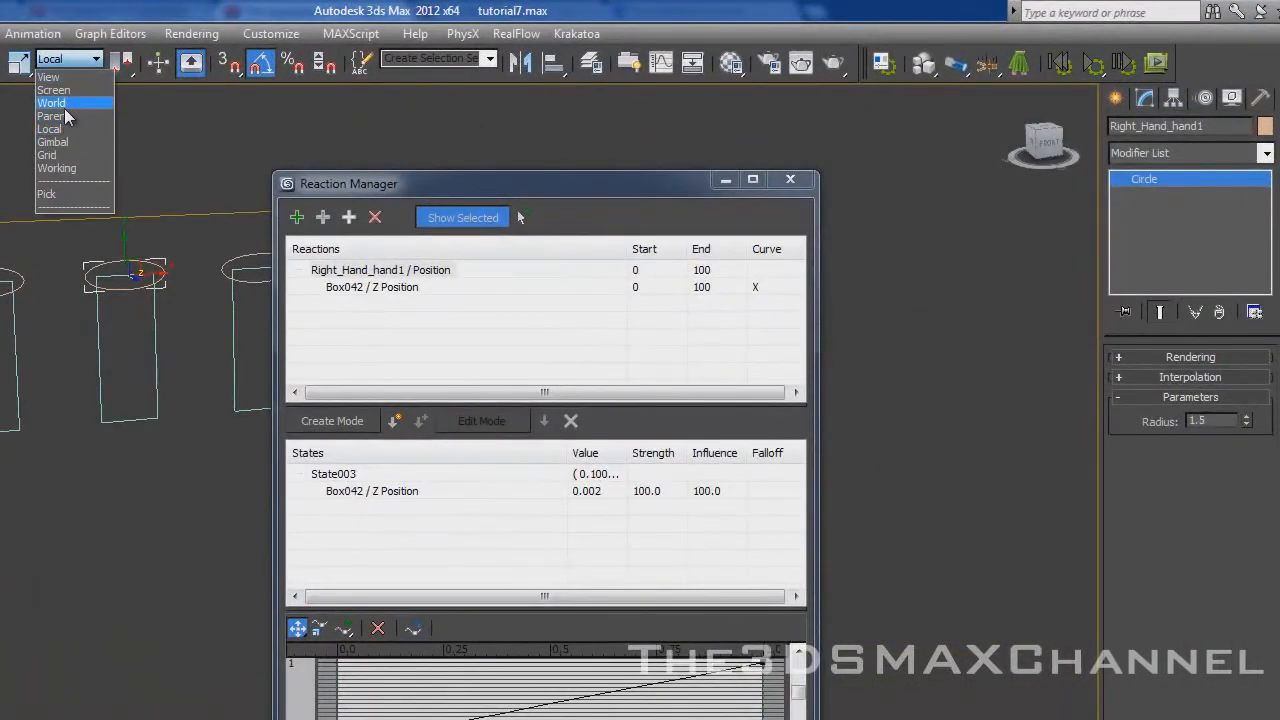
left_click(68, 114)
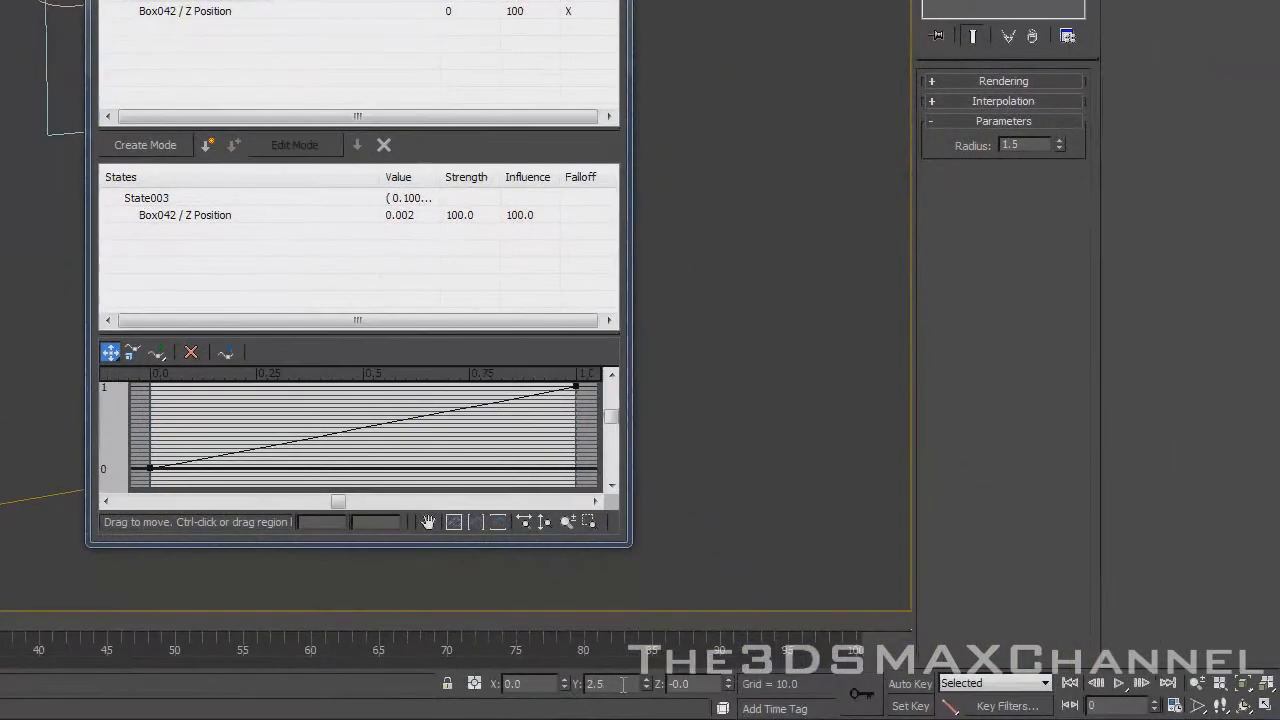
double_click(622, 684)
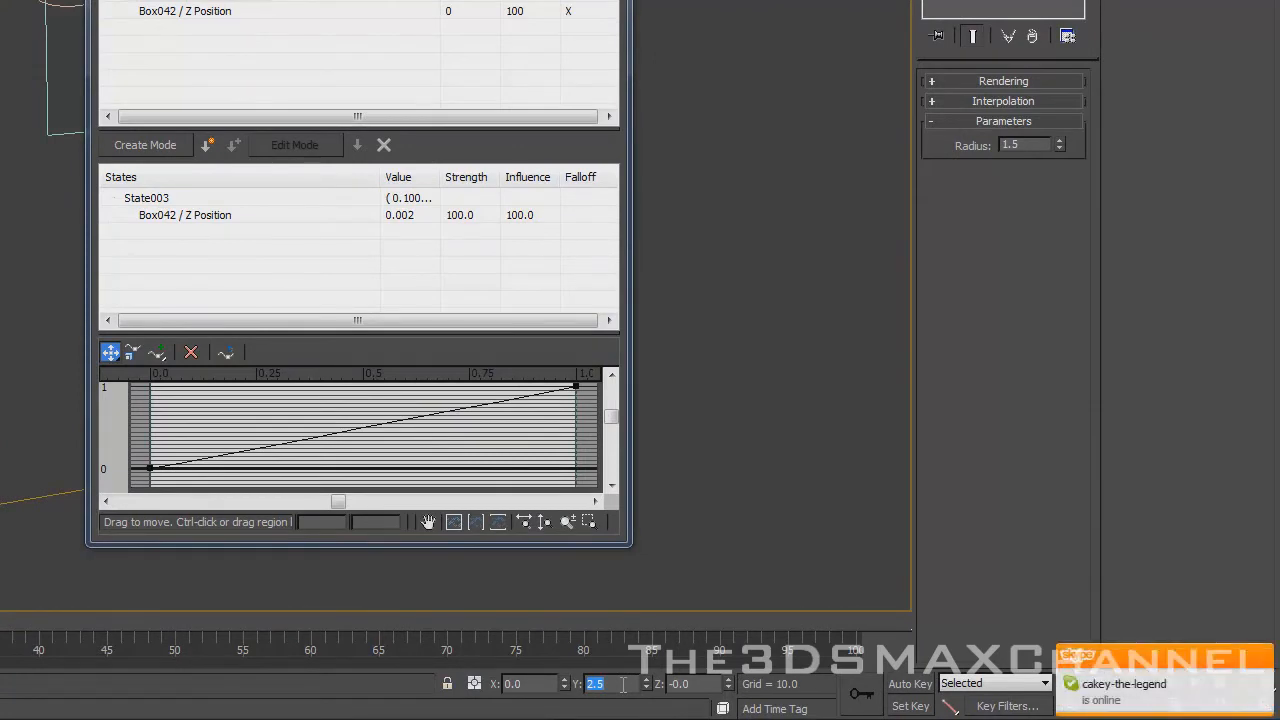
key("Return")
type("2.")
key("Return")
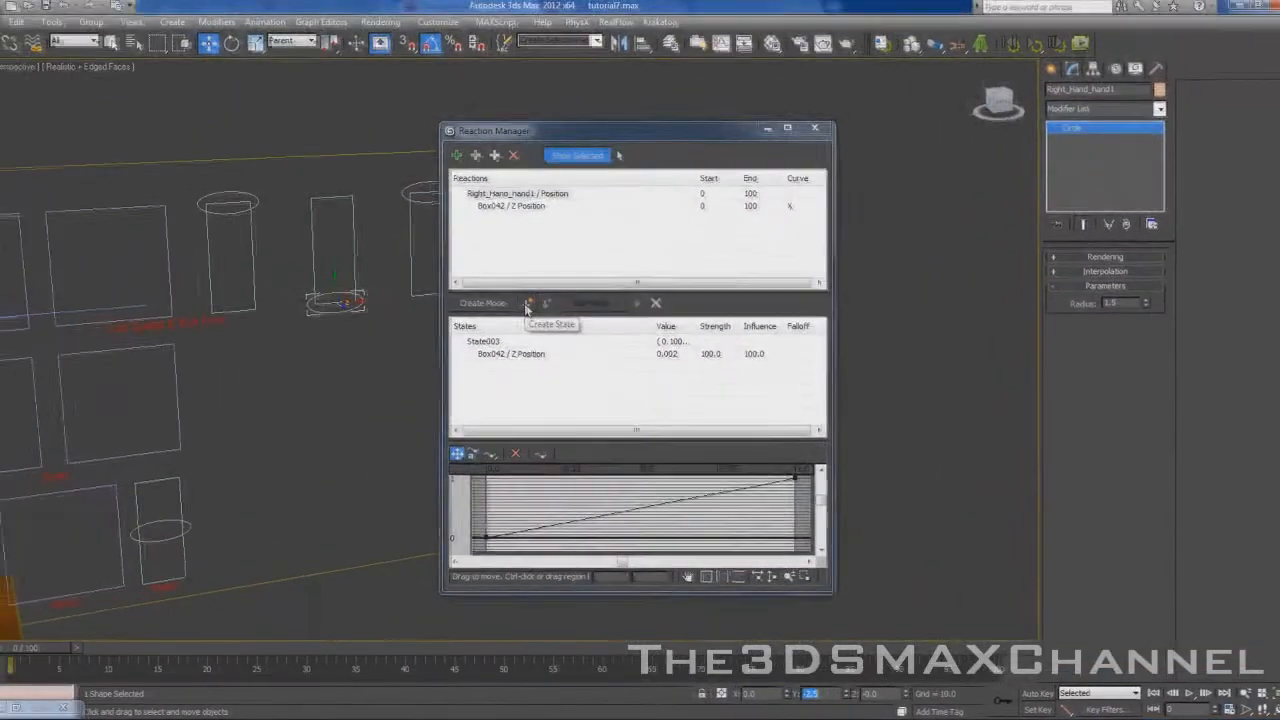
left_click(349, 215)
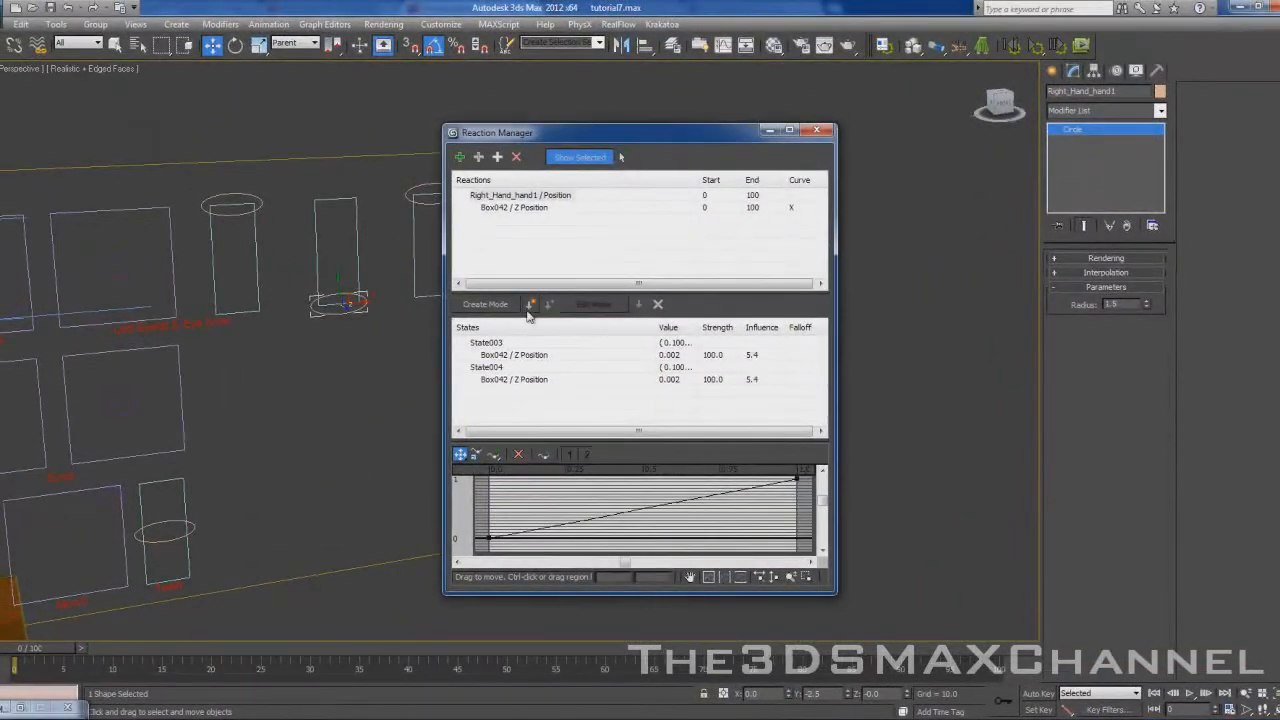
- Set Box042's Z Position in State004 to 5000
middle_click_drag(181, 557, 428, 361)
middle_click_drag(309, 477, 272, 366)
scroll(337, 383, "down", 4)
middle_click_drag(262, 498, 330, 445)
scroll(330, 445, "up", 2)
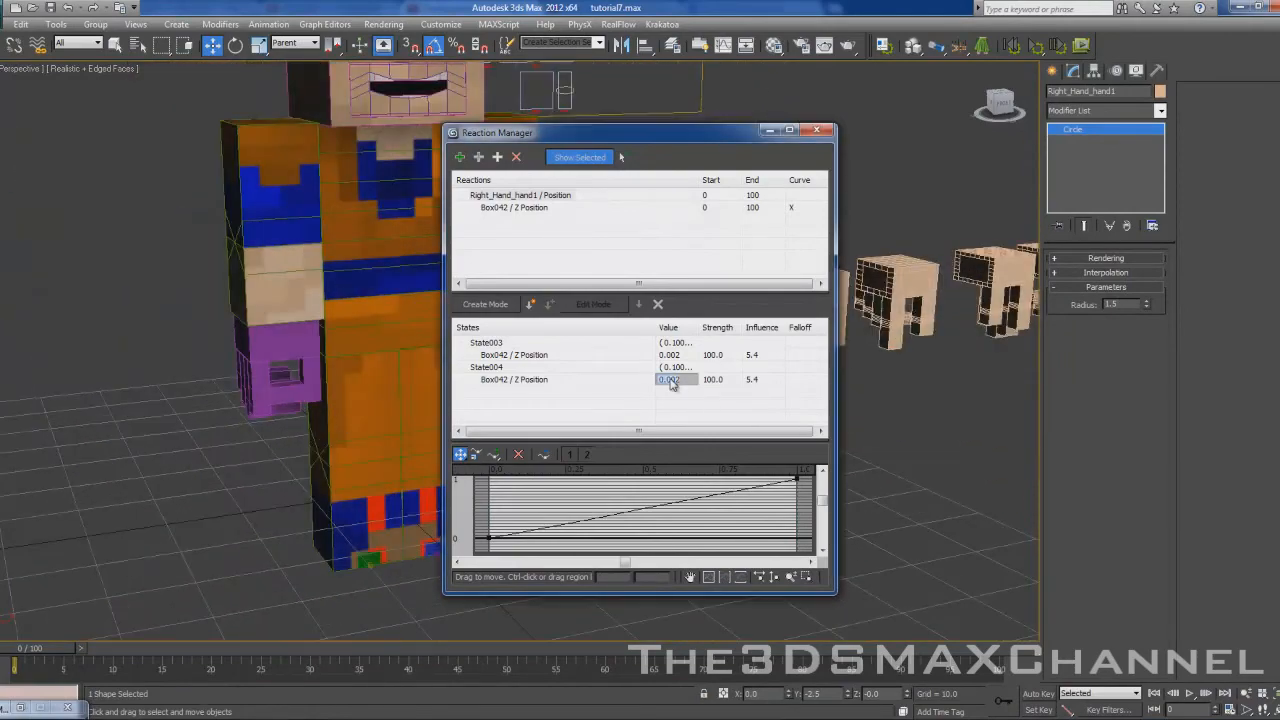
left_click(666, 383)
middle_click(312, 410)
middle_click_drag(355, 424, 321, 457)
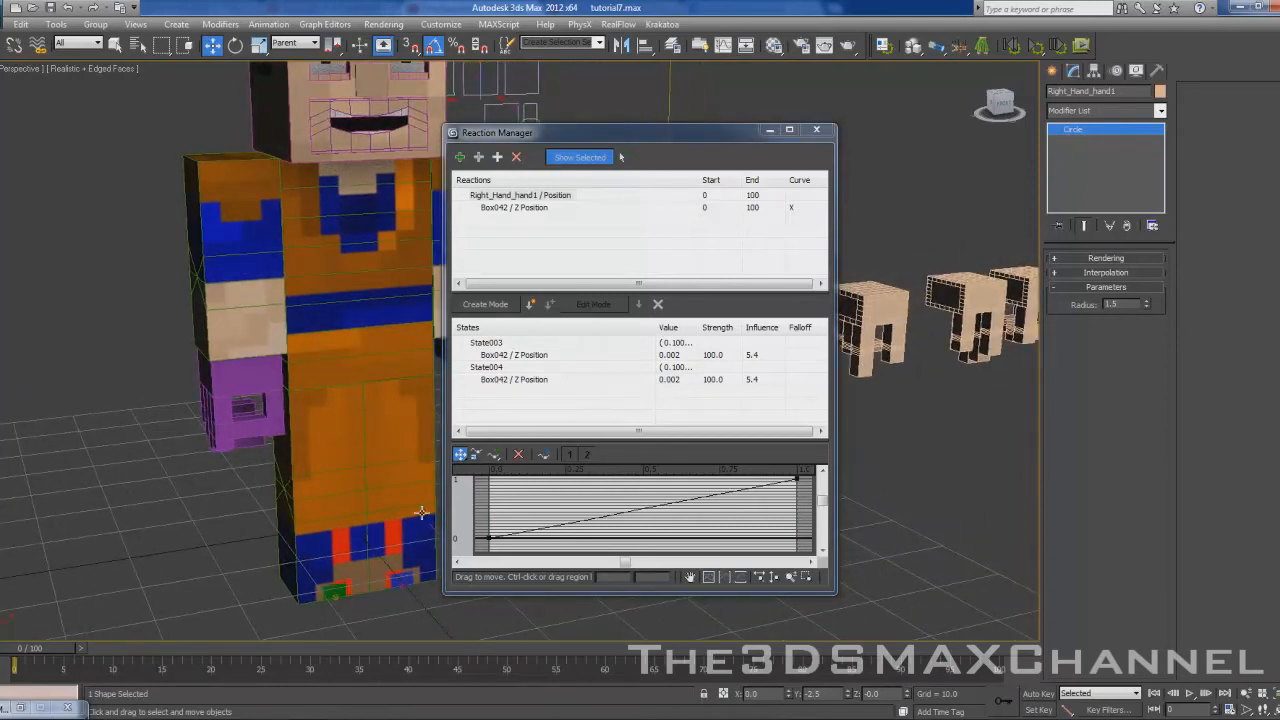
left_click(676, 385)
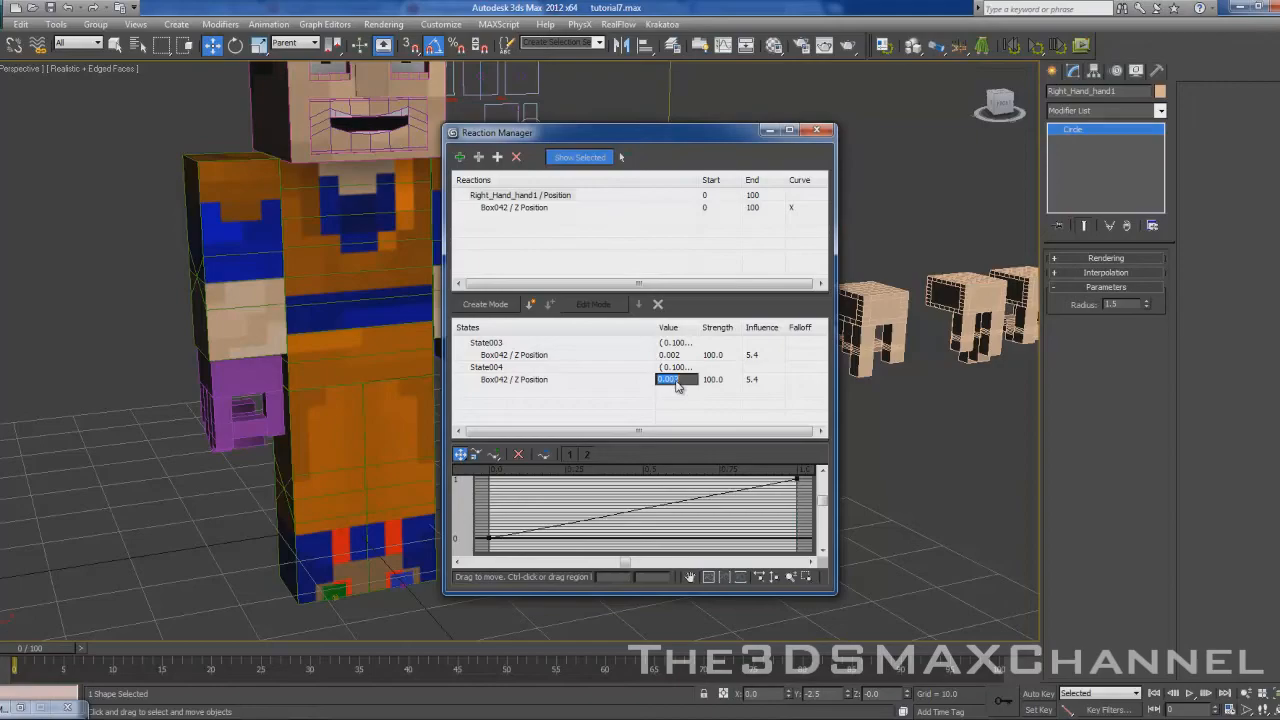
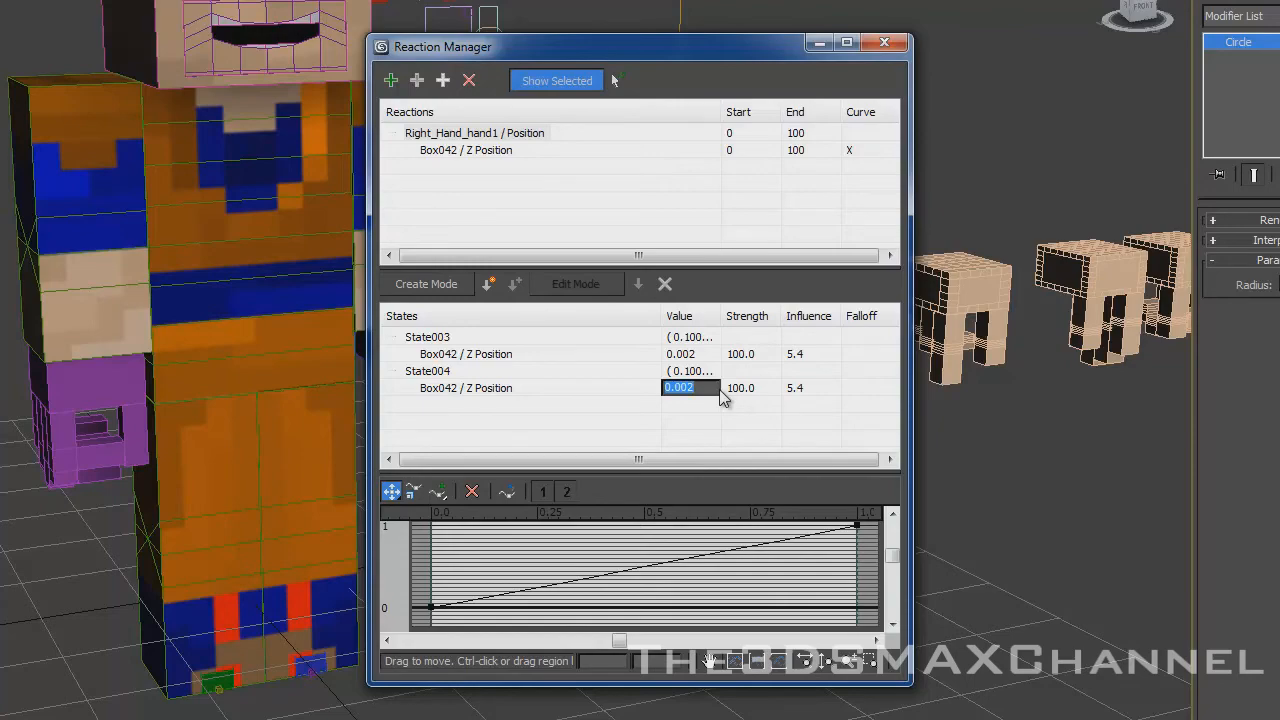
type("5000")
key("Return")
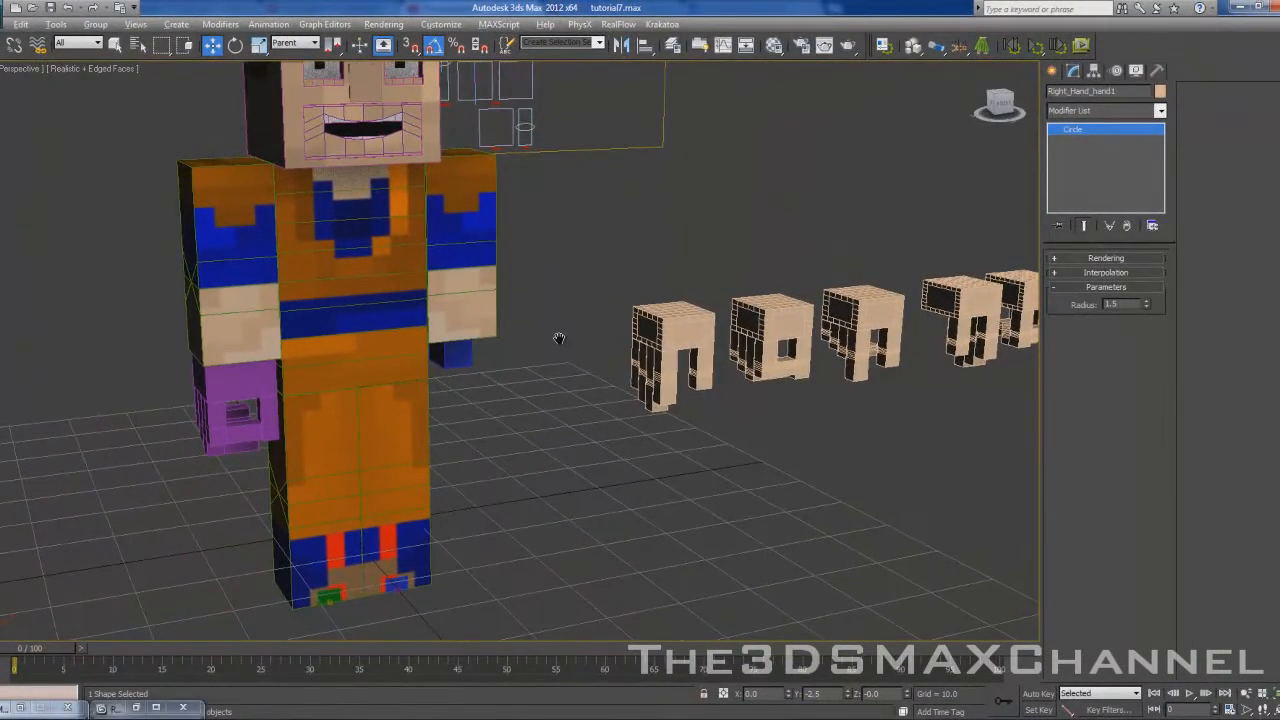
- Test the reaction by sliding the Right_Hand_hand1 circle back up to the upper end of its slider
middle_click_drag(549, 348, 601, 434, "alt")
scroll(546, 526, "down", 1)
scroll(566, 536, "up", 3)
scroll(571, 540, "down", 2)
left_click_drag(587, 205, 604, 86)
middle_click_drag(525, 278, 655, 116)
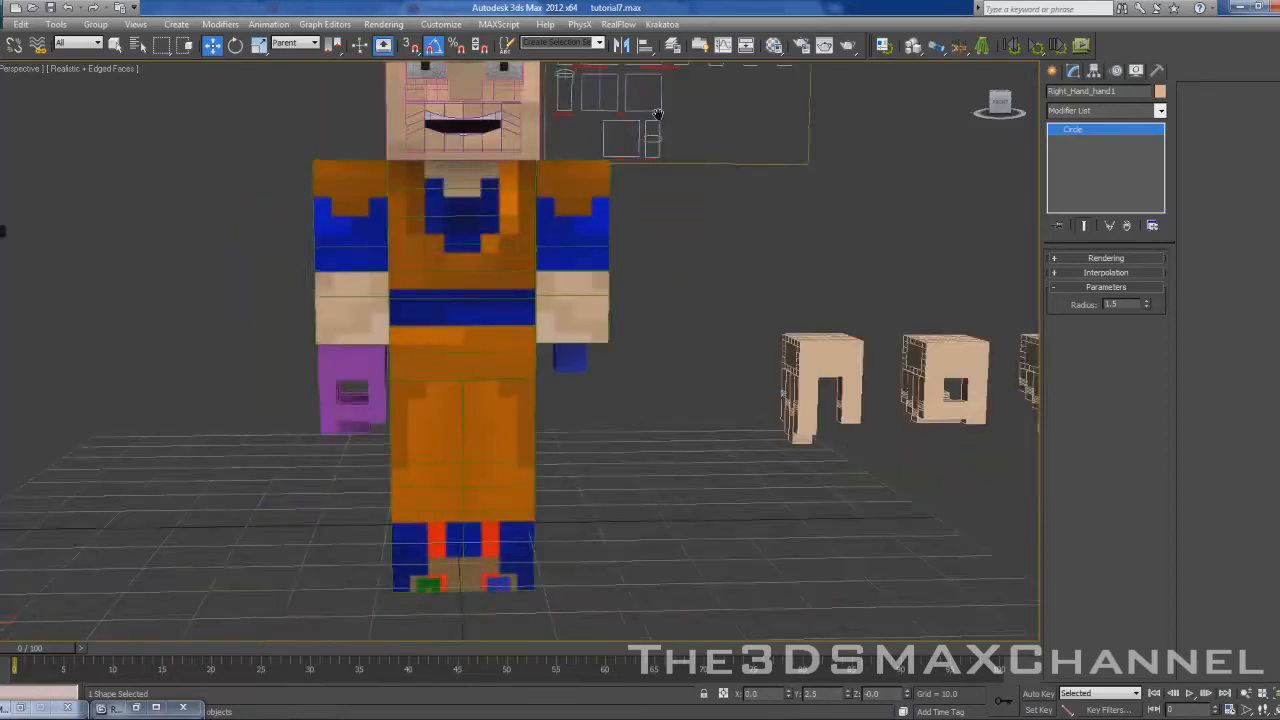
scroll(652, 122, "down", 6)
scroll(637, 202, "up", 6)
middle_click_drag(637, 203, 640, 336)
middle_click_drag(680, 237, 595, 300)
scroll(600, 297, "up", 4)
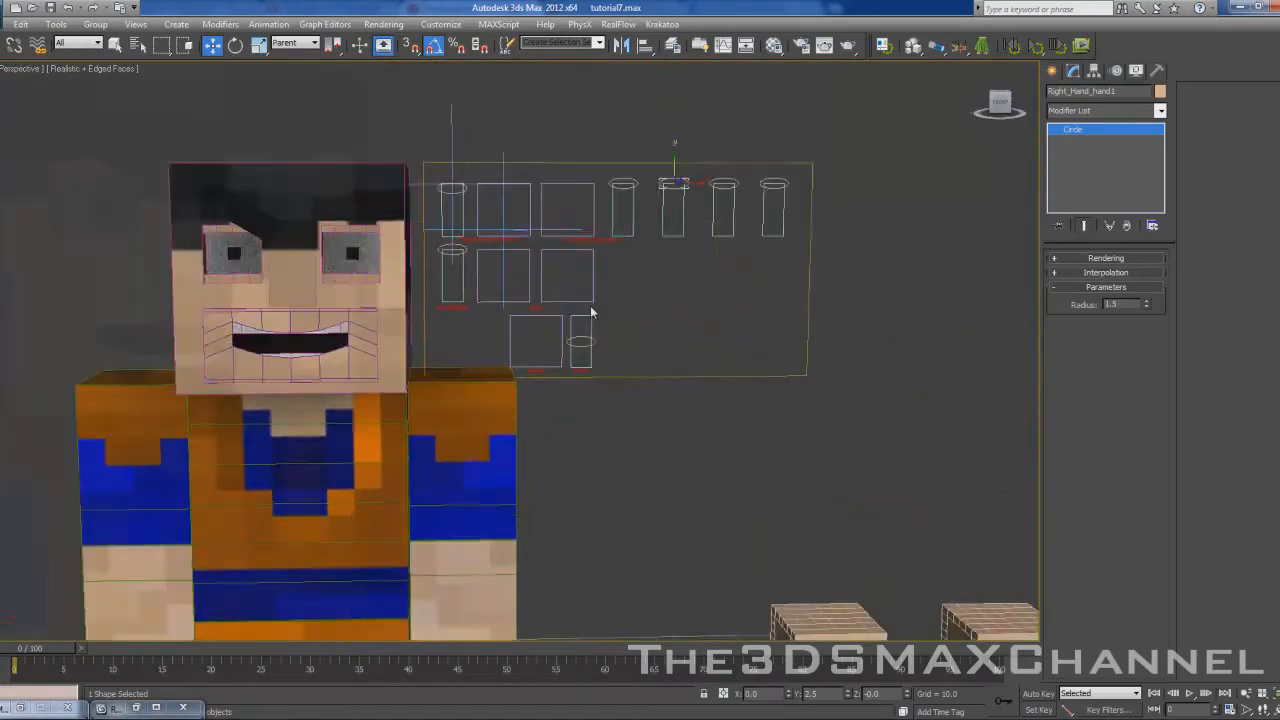
- Select the Right_Hand_hand1 circle and slide it down to the lower end of its slider
scroll(645, 195, "down", 5)
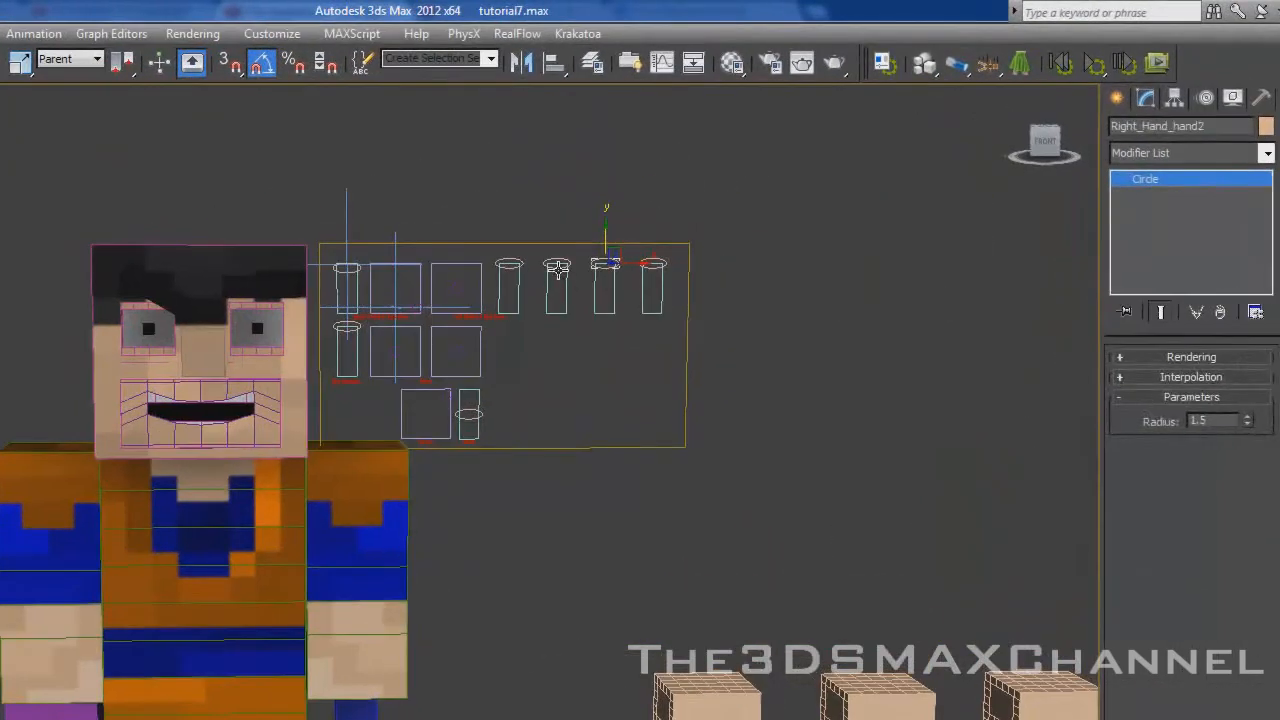
left_click(557, 266)
left_click_drag(553, 275, 543, 357)
left_click_drag(556, 290, 556, 312)
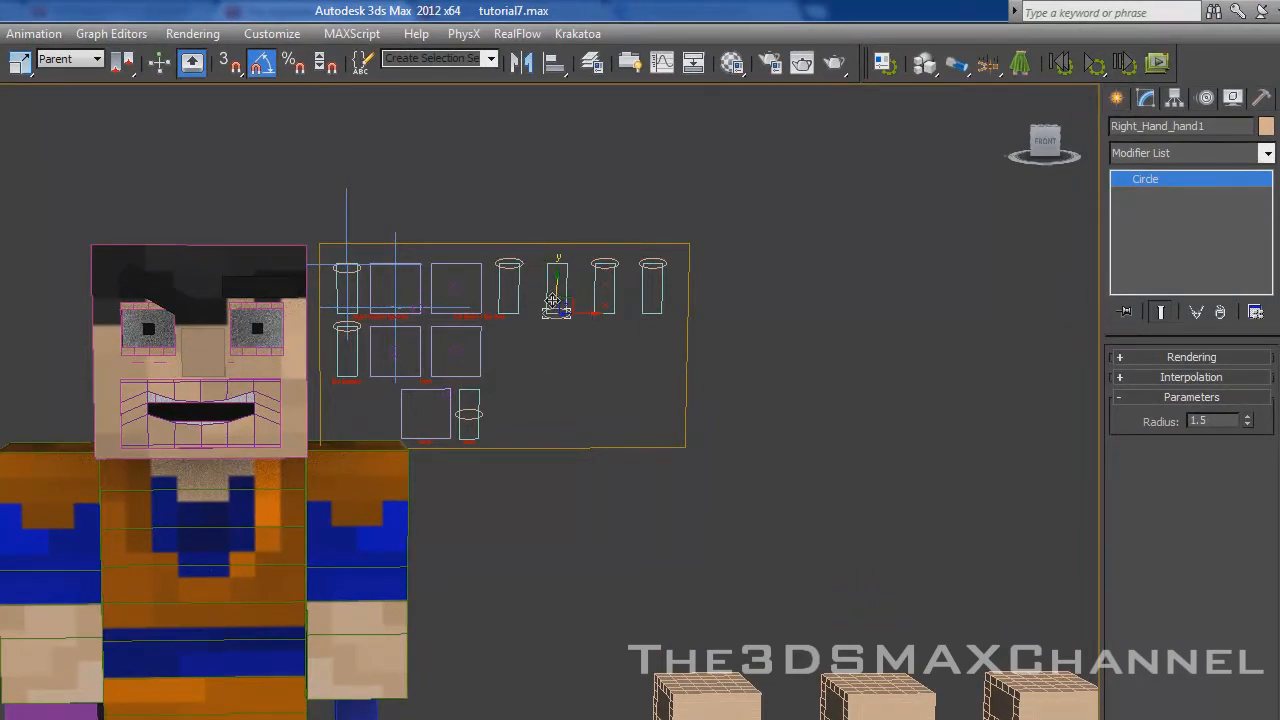
- Select the Right_Hand_hand2 circle and open the Reaction Manager showing only that selection, placed clear of the control panel
left_click(608, 264)
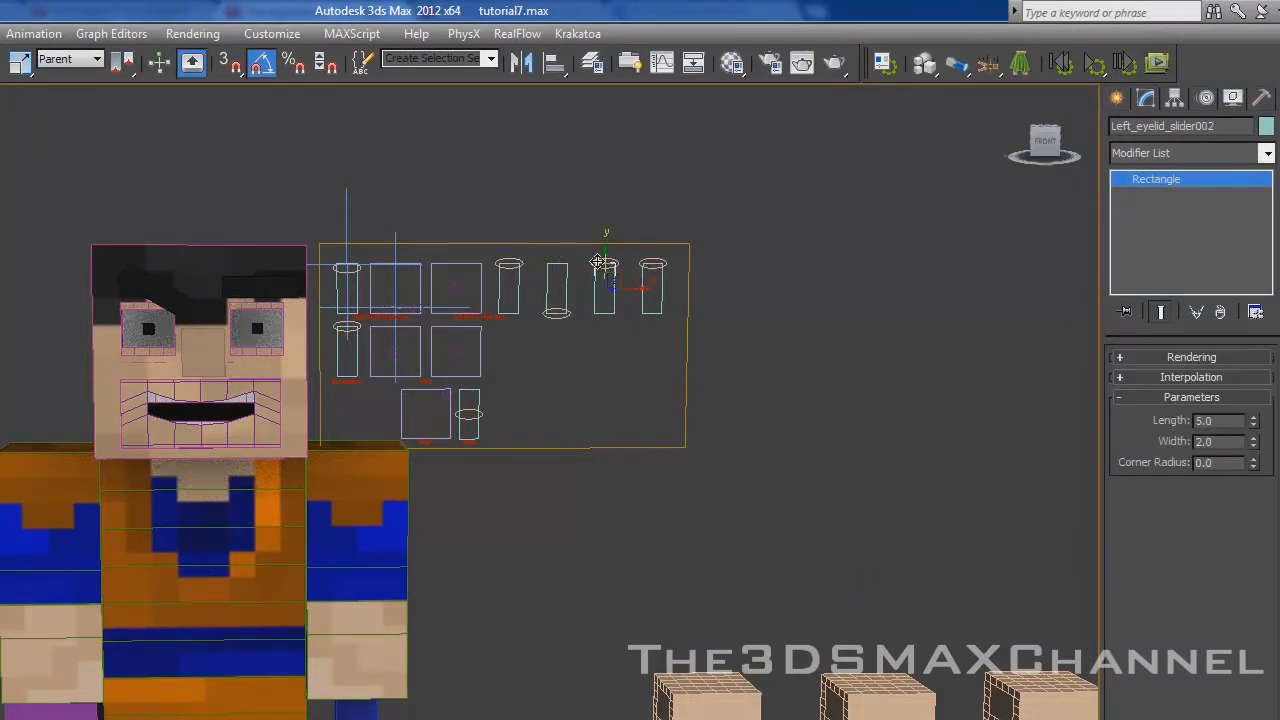
left_click(600, 264)
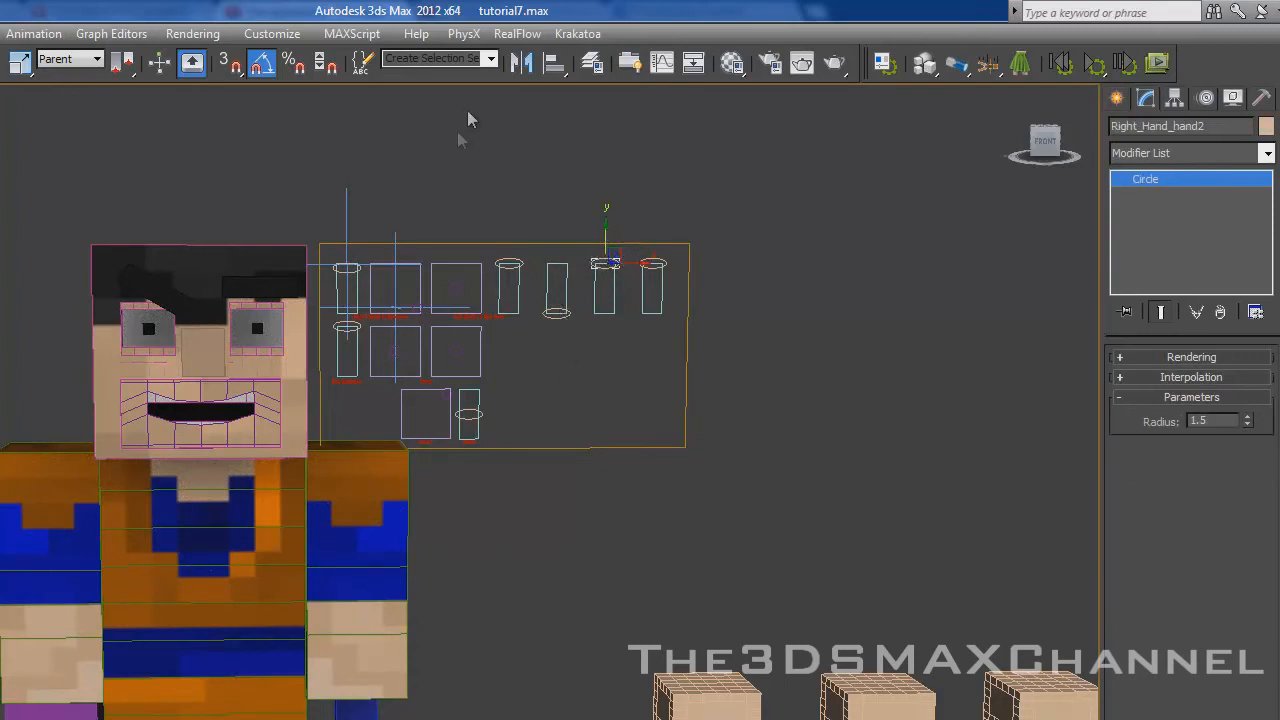
left_click(30, 35)
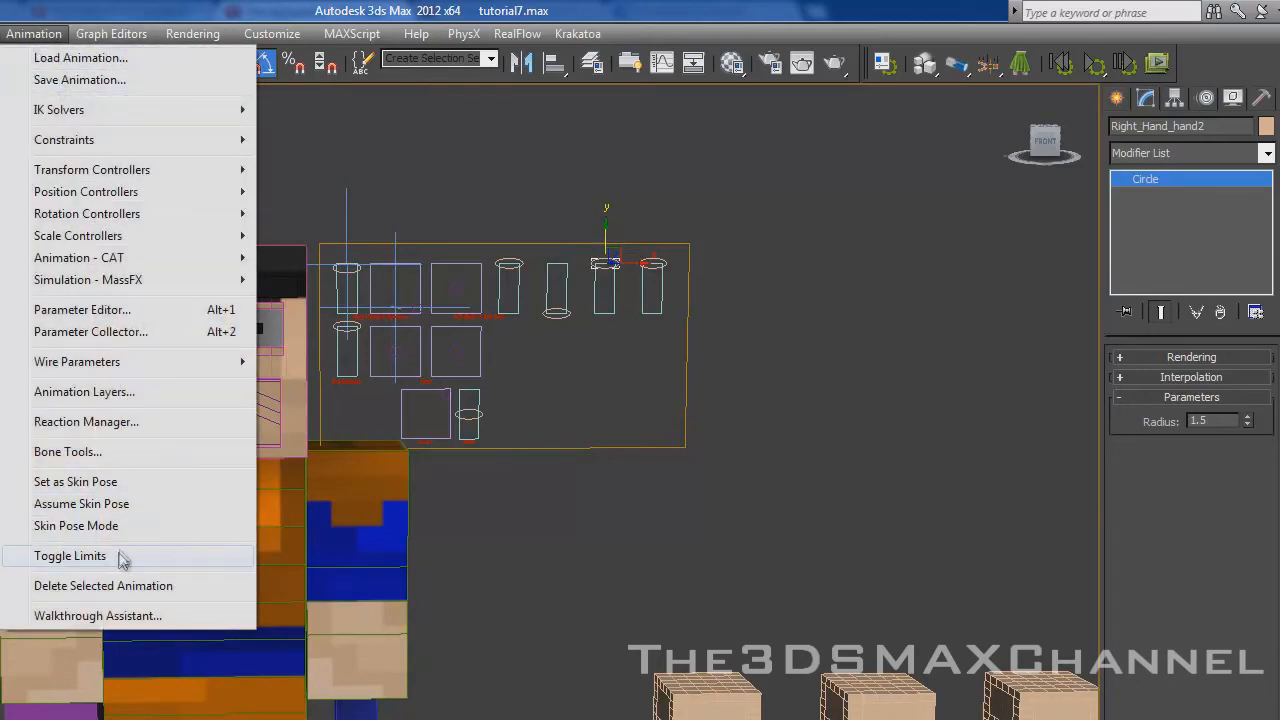
left_click(95, 422)
left_click(462, 217)
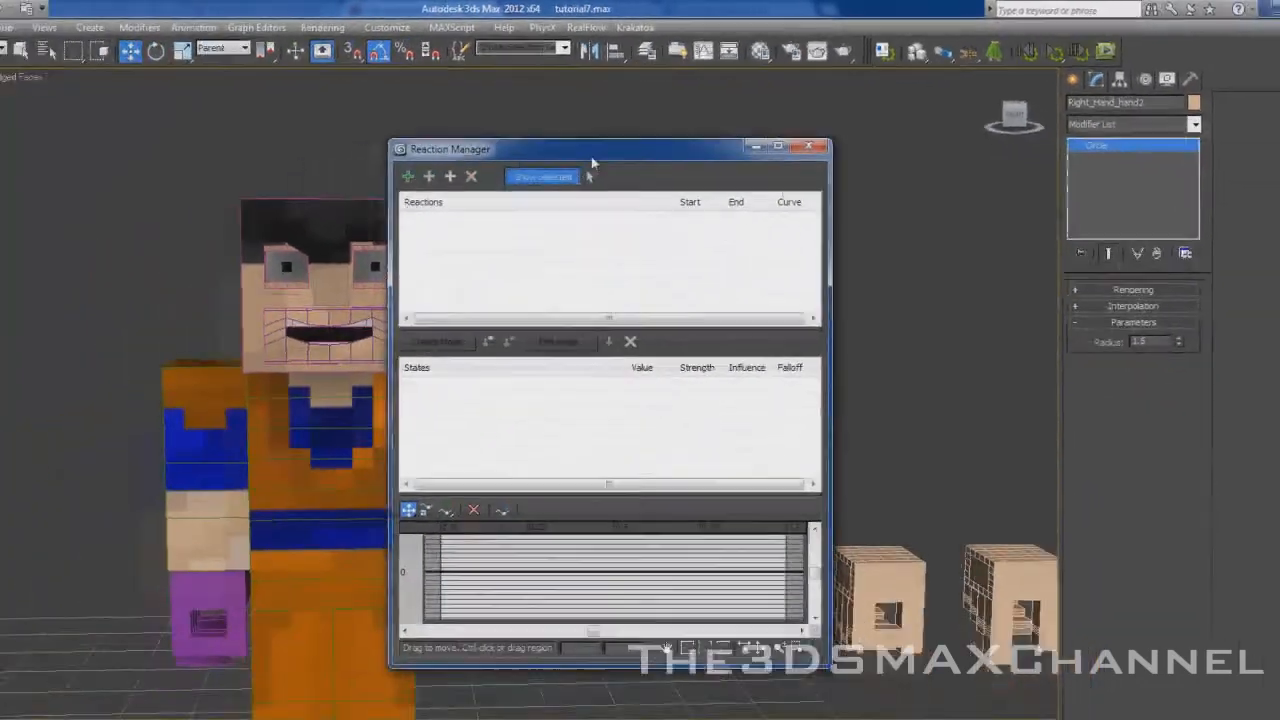
left_click_drag(550, 183, 1001, 204)
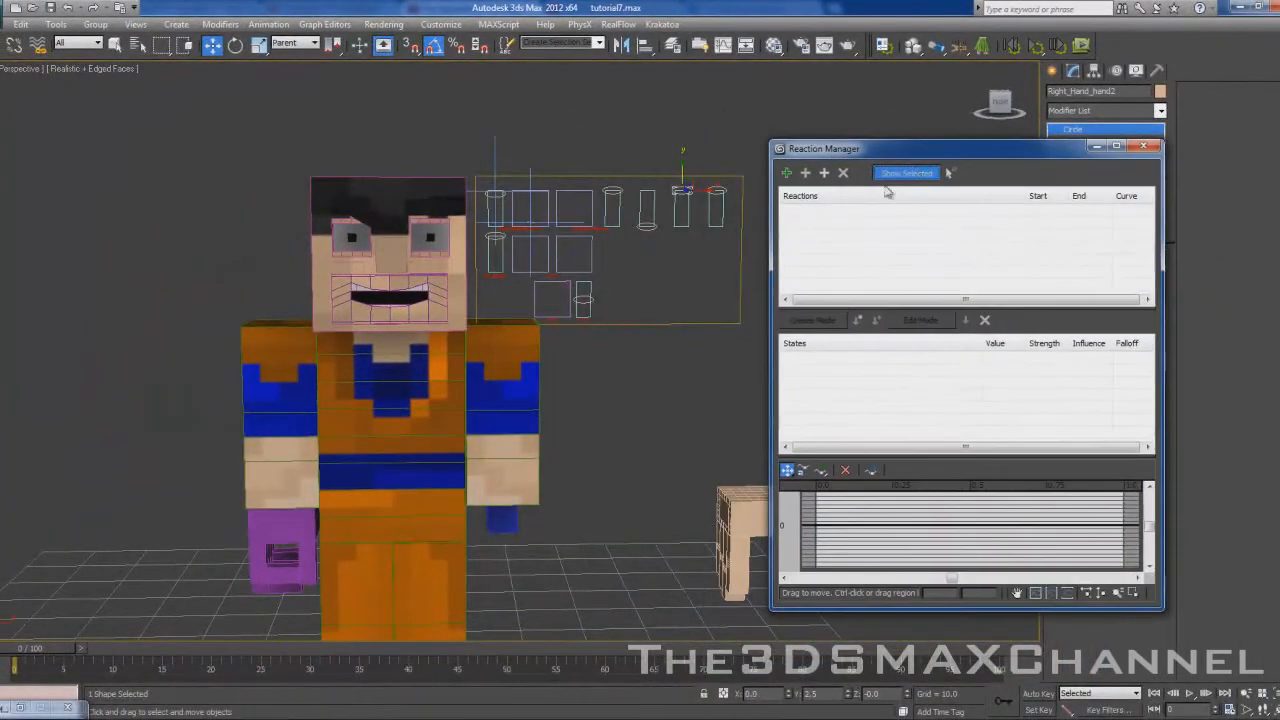
- Add the Right_Hand_hand2 circle's FK Sub-Control Position as a master in the Reaction Manager
scroll(358, 439, "up", 3)
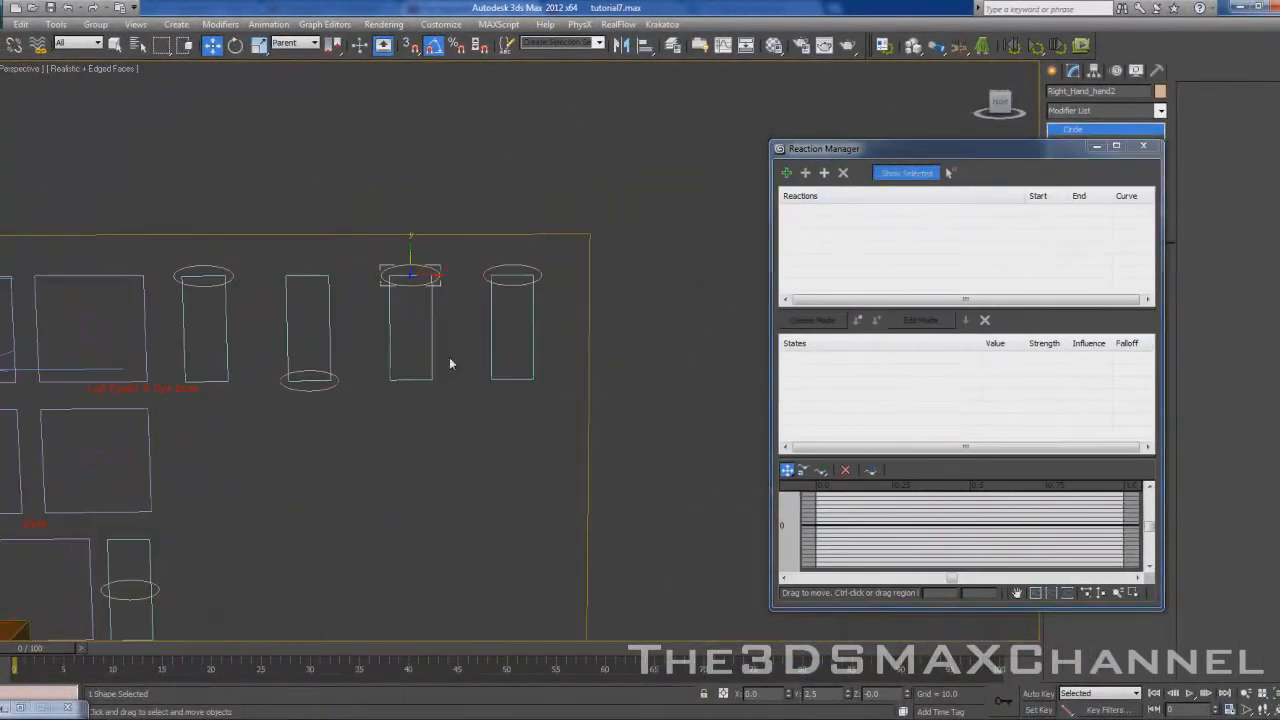
scroll(449, 363, "up", 2)
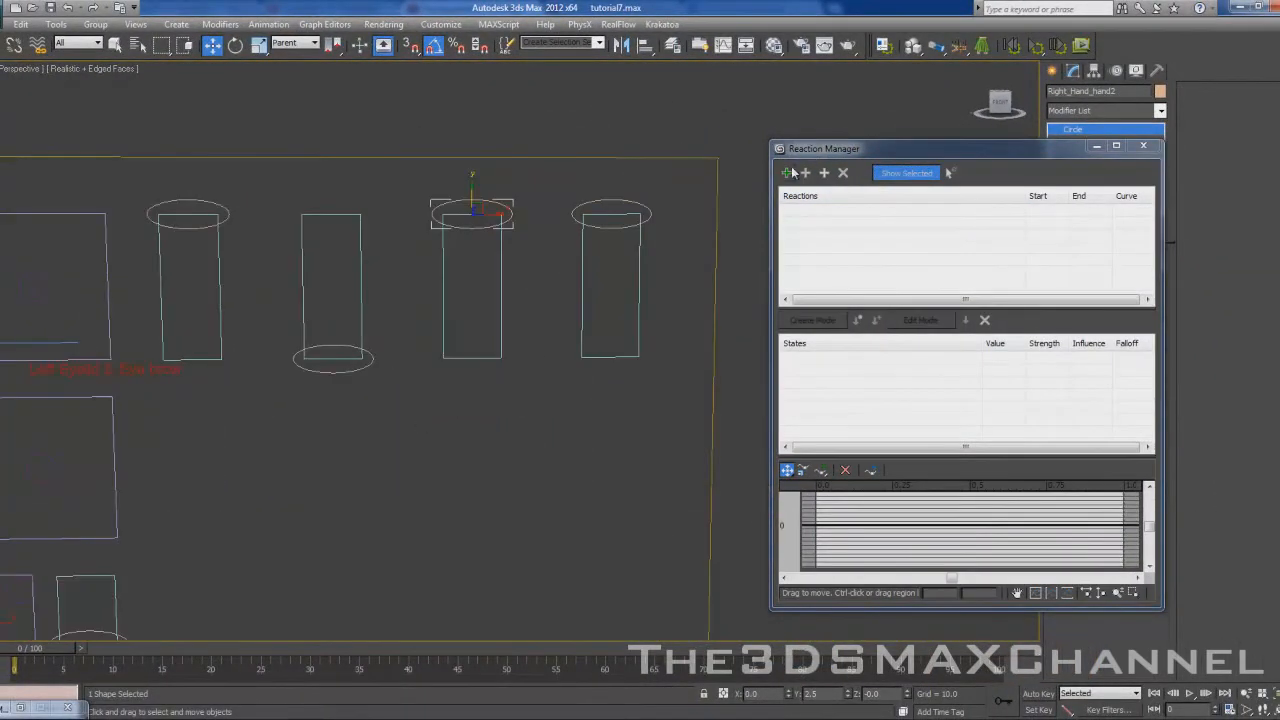
left_click(787, 174)
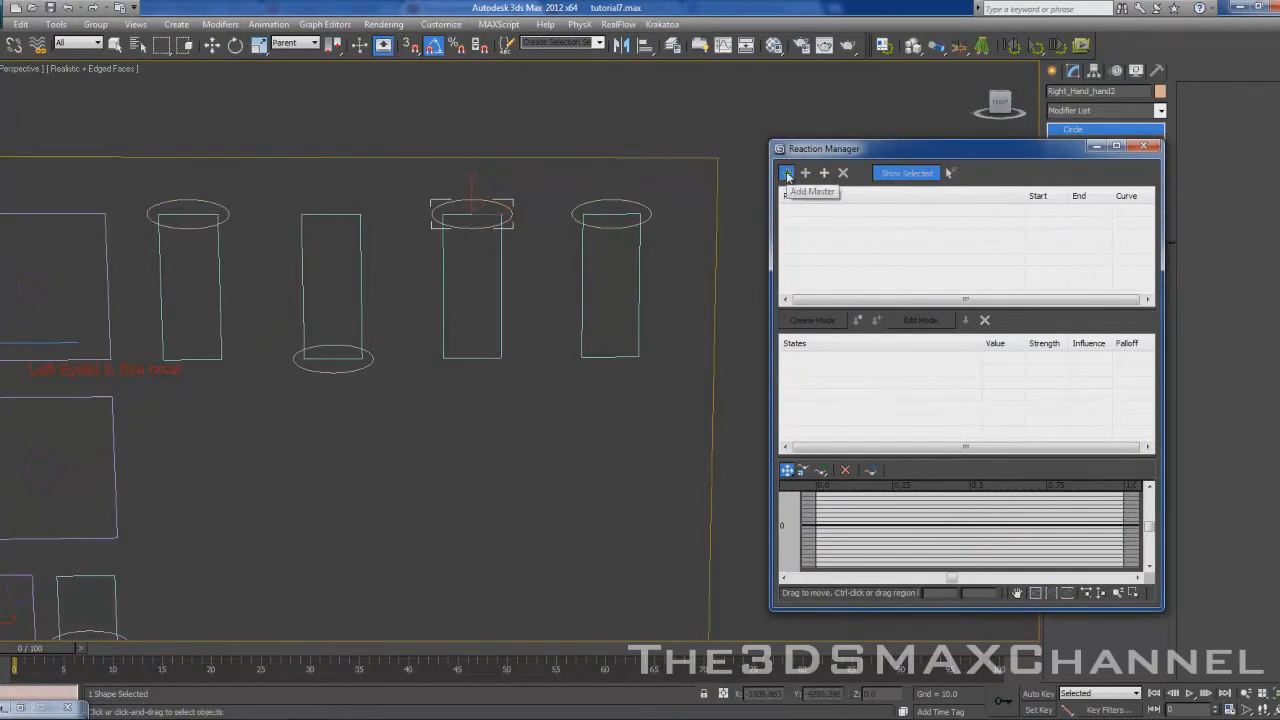
left_click(472, 228)
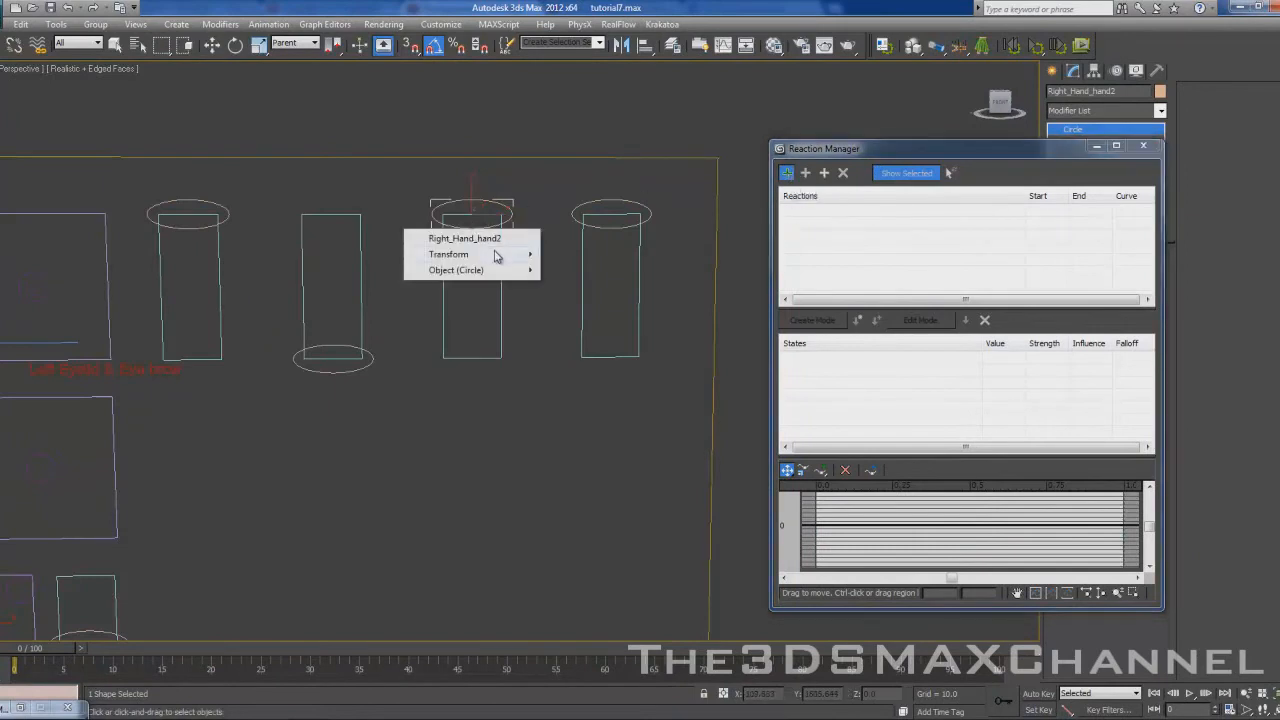
mouse_move(497, 257)
mouse_move(634, 305)
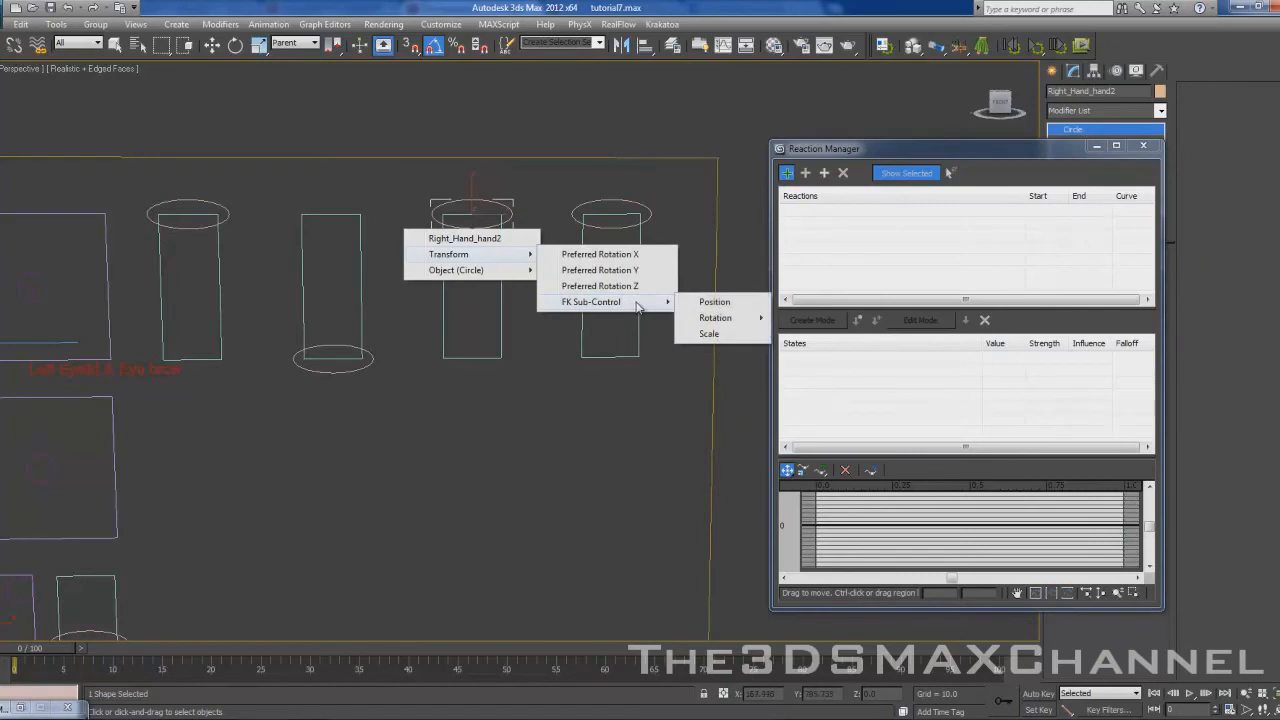
left_click(729, 306)
key("w")
scroll(363, 414, "down", 5)
scroll(608, 199, "up", 5)
scroll(620, 188, "up", 5)
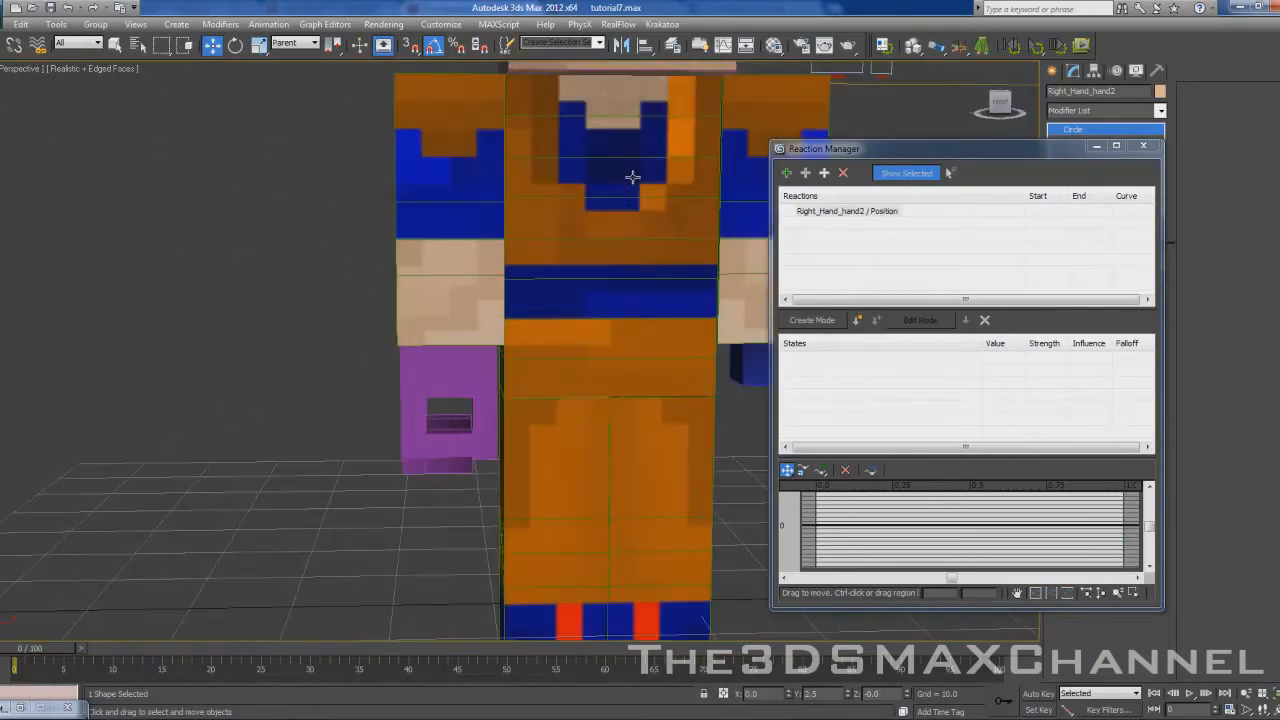
- Add the character's purple right hand as a slave of the Right_Hand_hand2 reaction through its Z Position
scroll(590, 235, "up", 3)
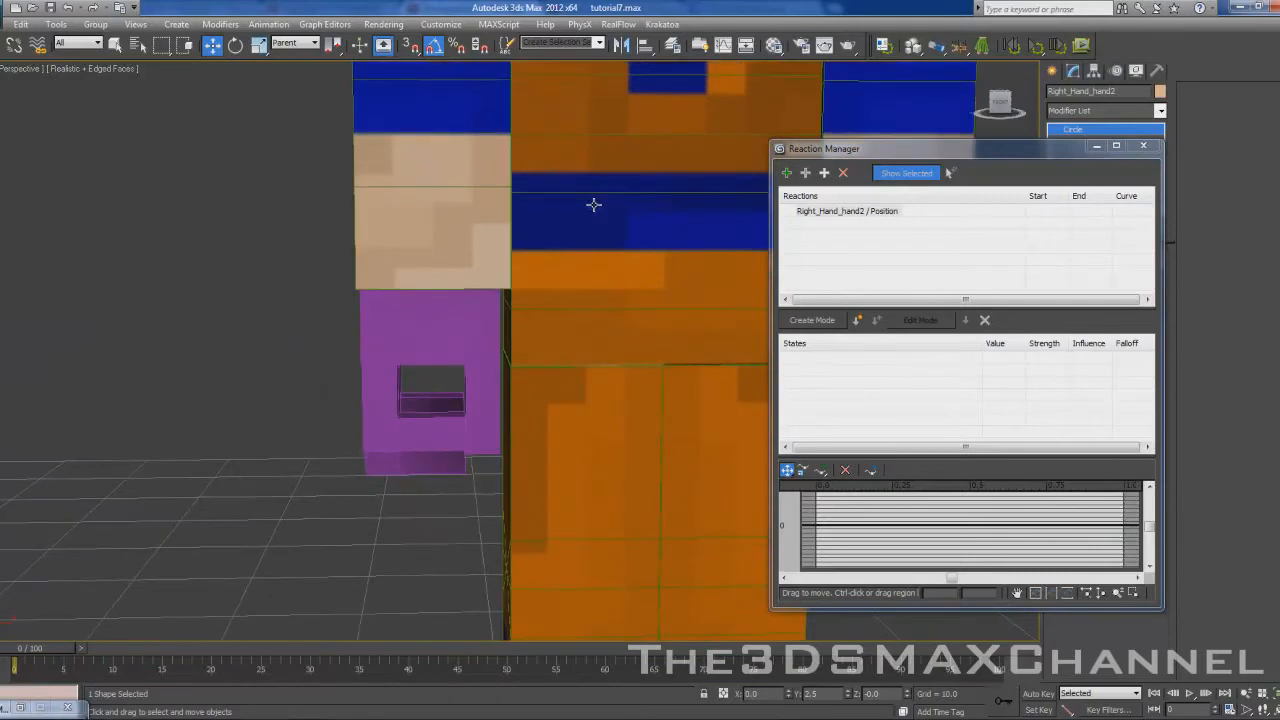
left_click(805, 173)
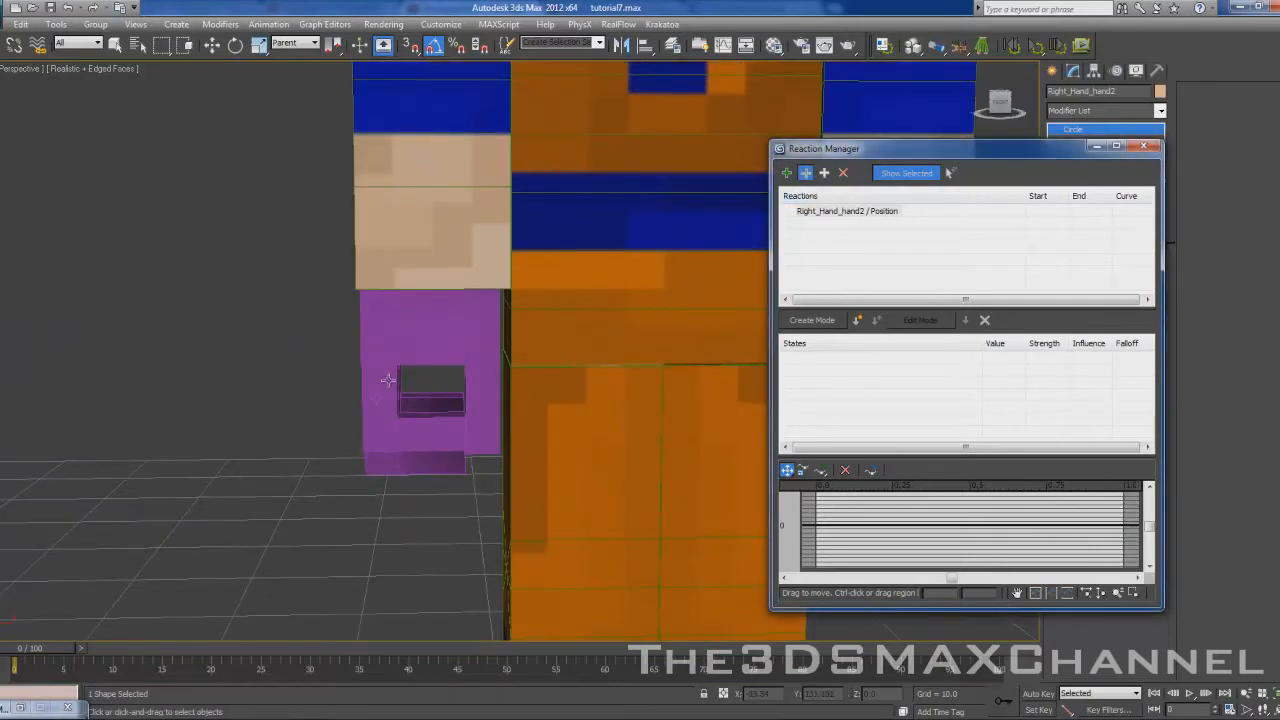
left_click(389, 401)
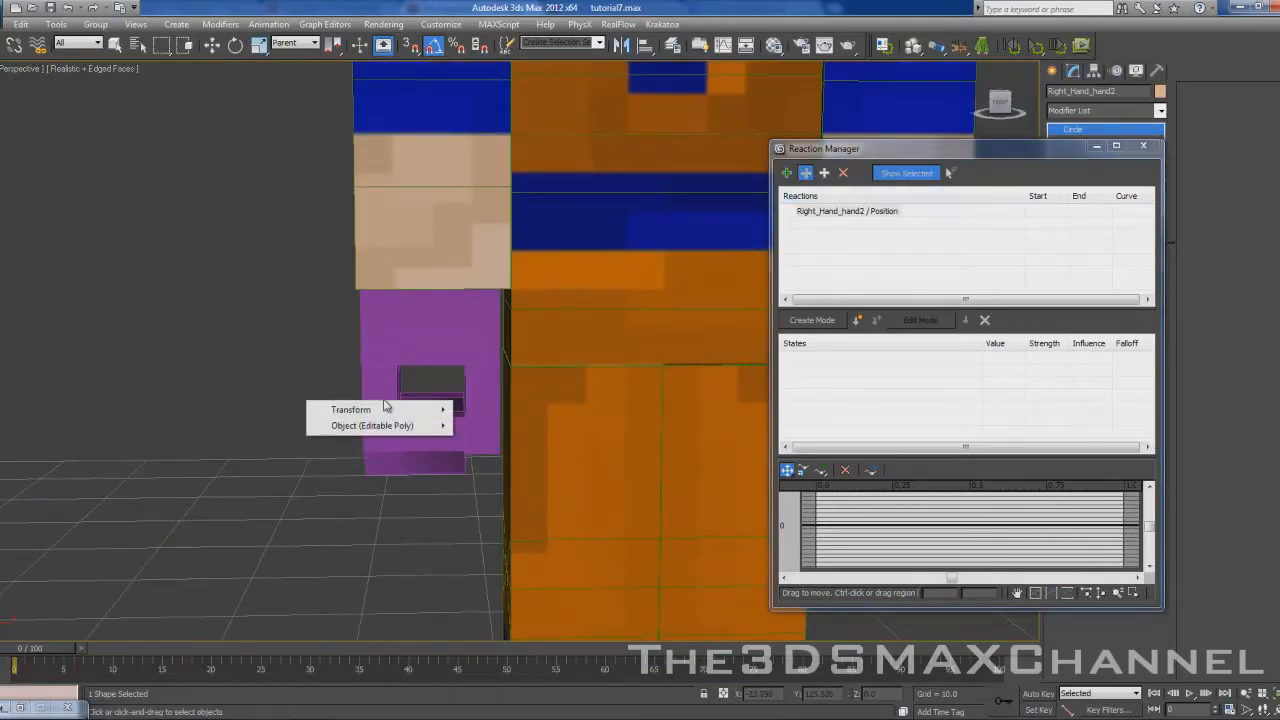
mouse_move(400, 409)
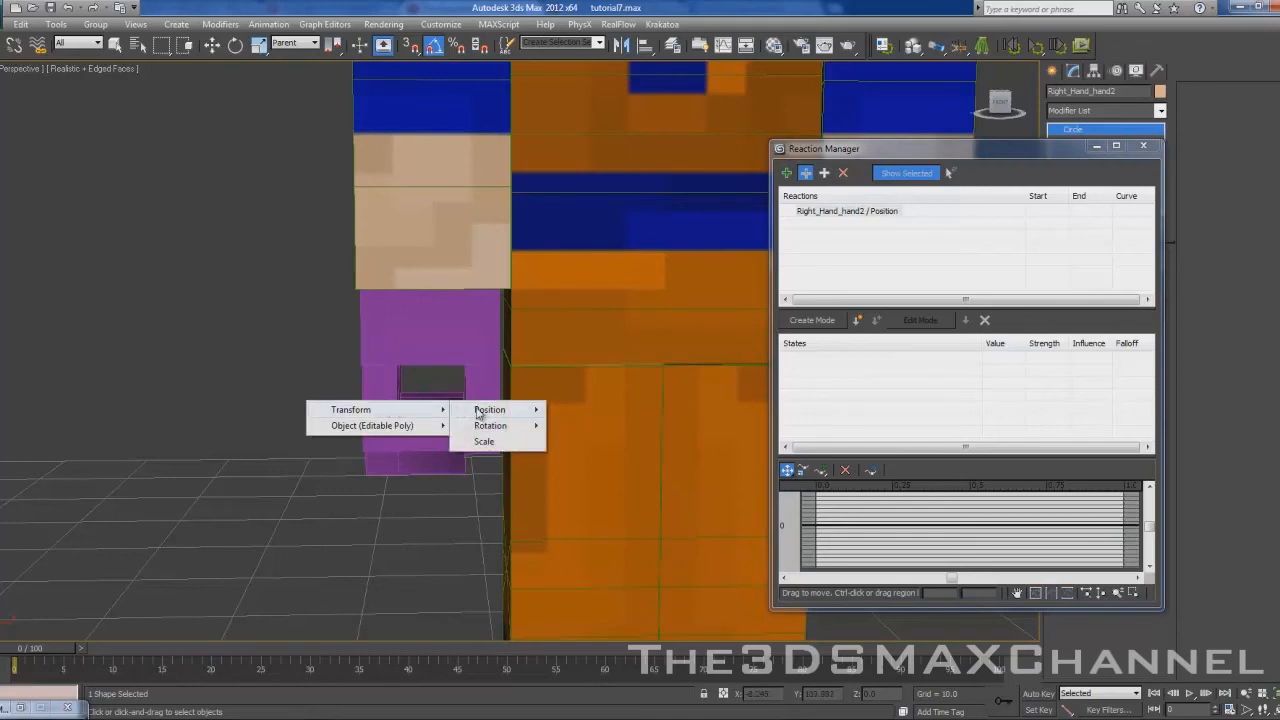
mouse_move(482, 412)
left_click(616, 442)
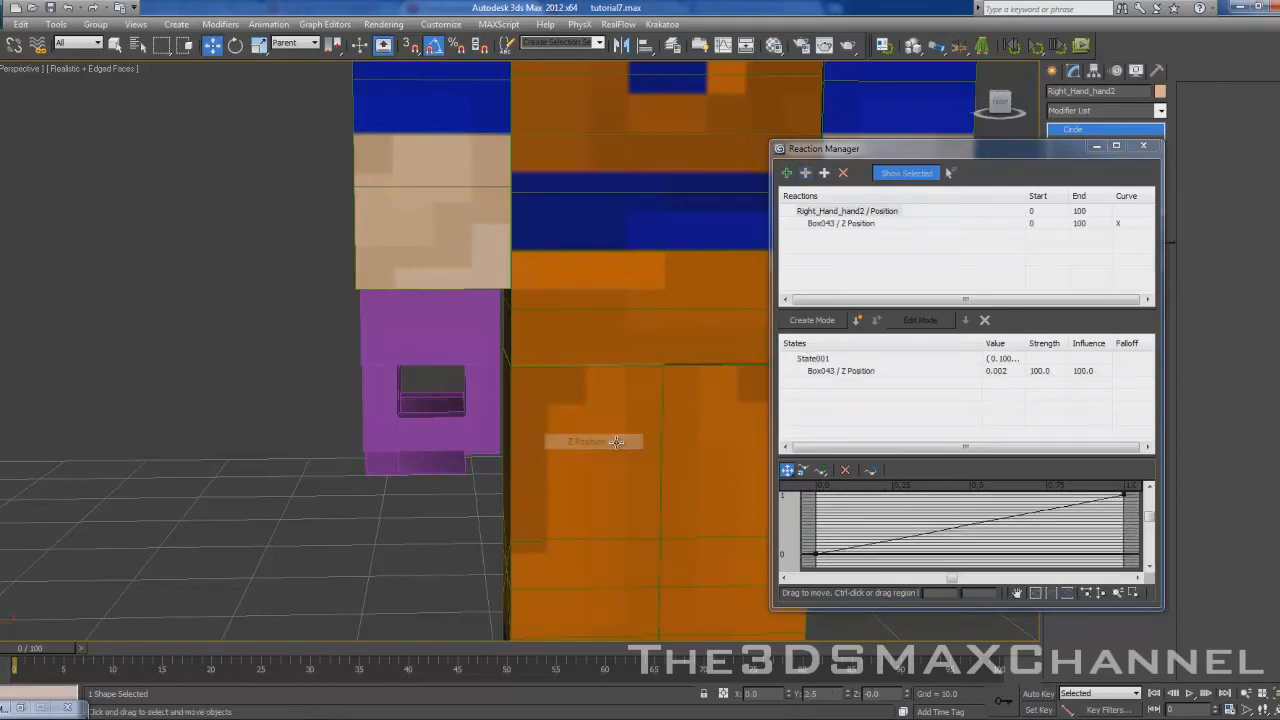
- Move the Right_Hand_hand2 circle down its slider to a Y position of -2.5 and create a second reaction state there
key("w")
scroll(441, 346, "down", 5)
scroll(341, 455, "up", 5)
scroll(449, 423, "down", 2)
scroll(461, 443, "up", 5)
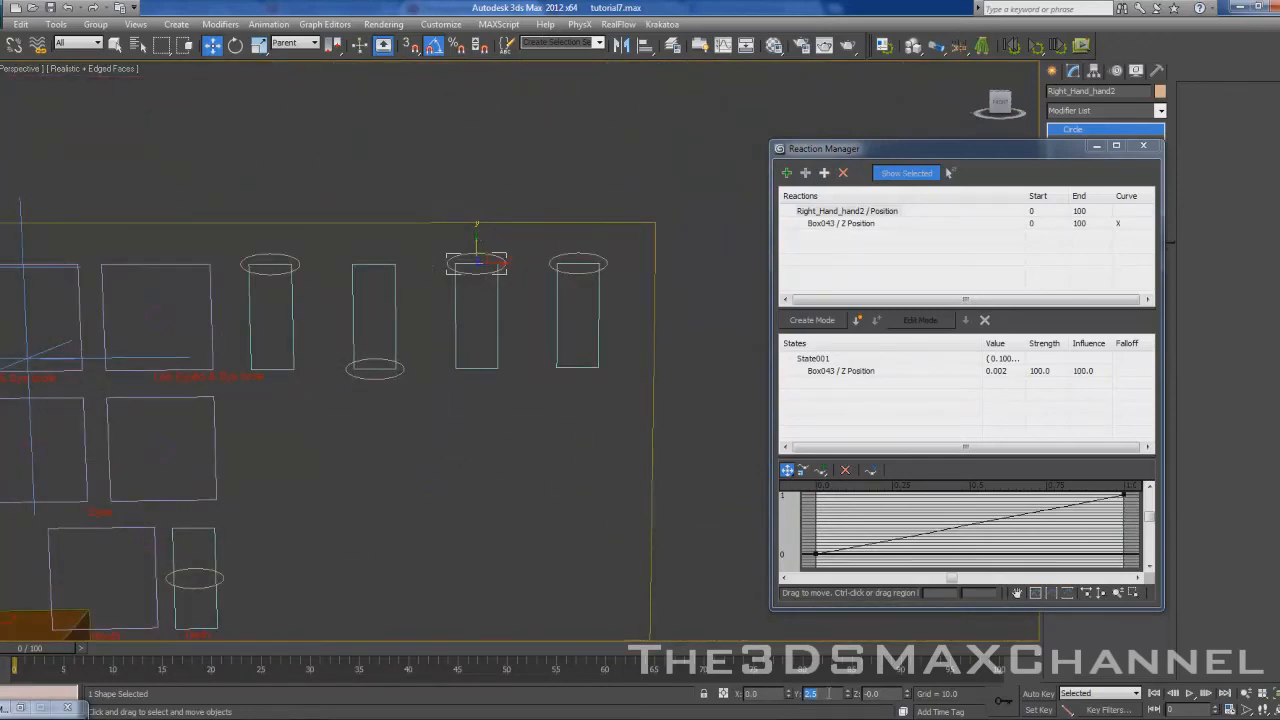
key("Return")
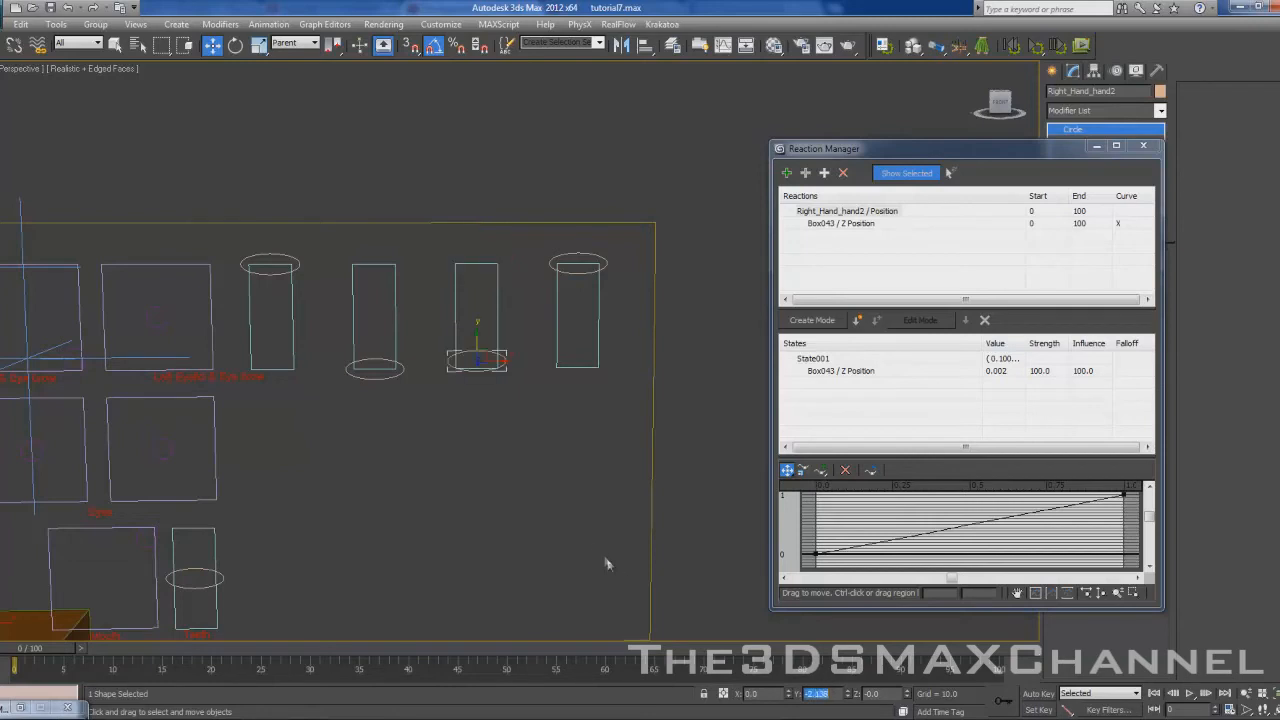
middle_click_drag(525, 466, 573, 466)
scroll(573, 466, "up", 2)
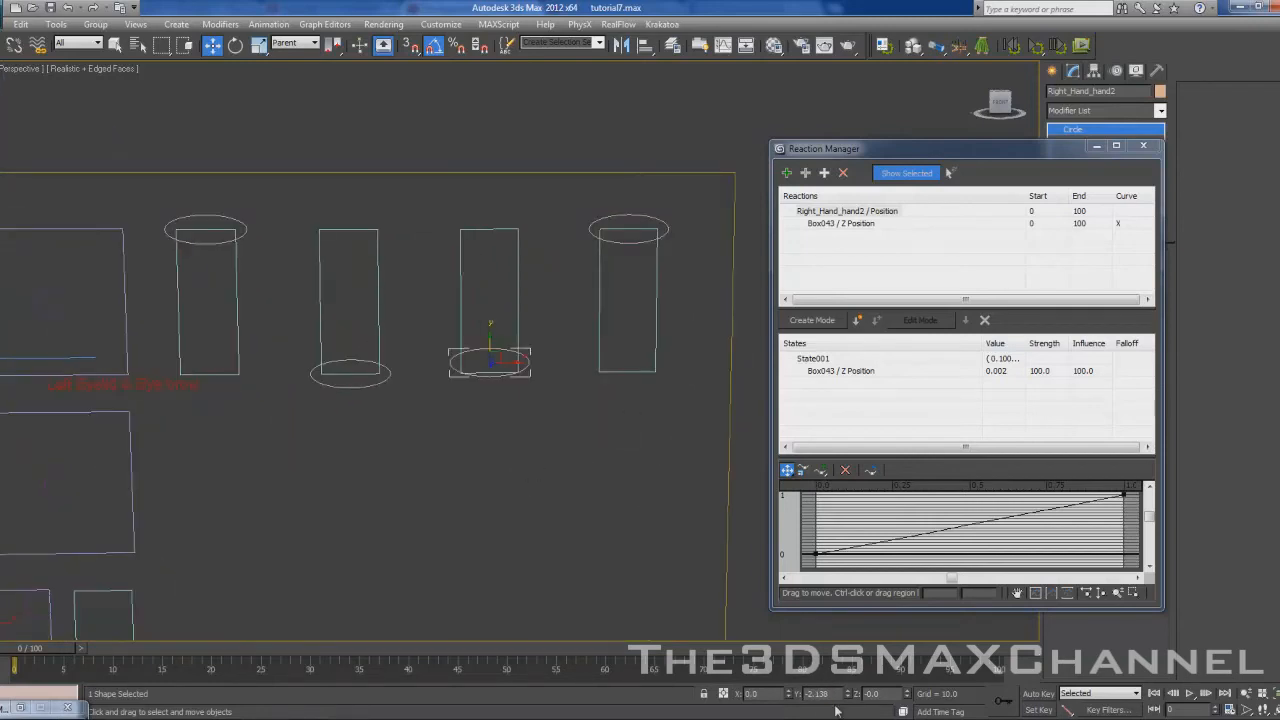
type("-2.5")
key("Return")
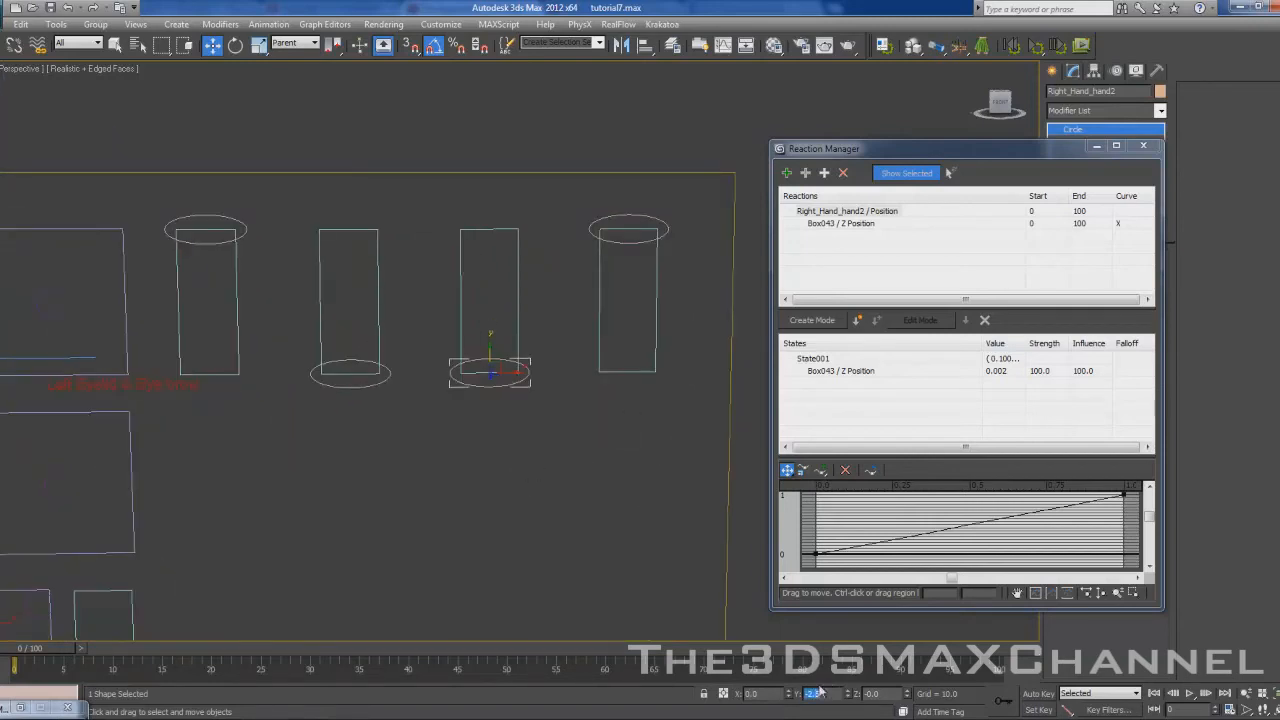
left_click(858, 321)
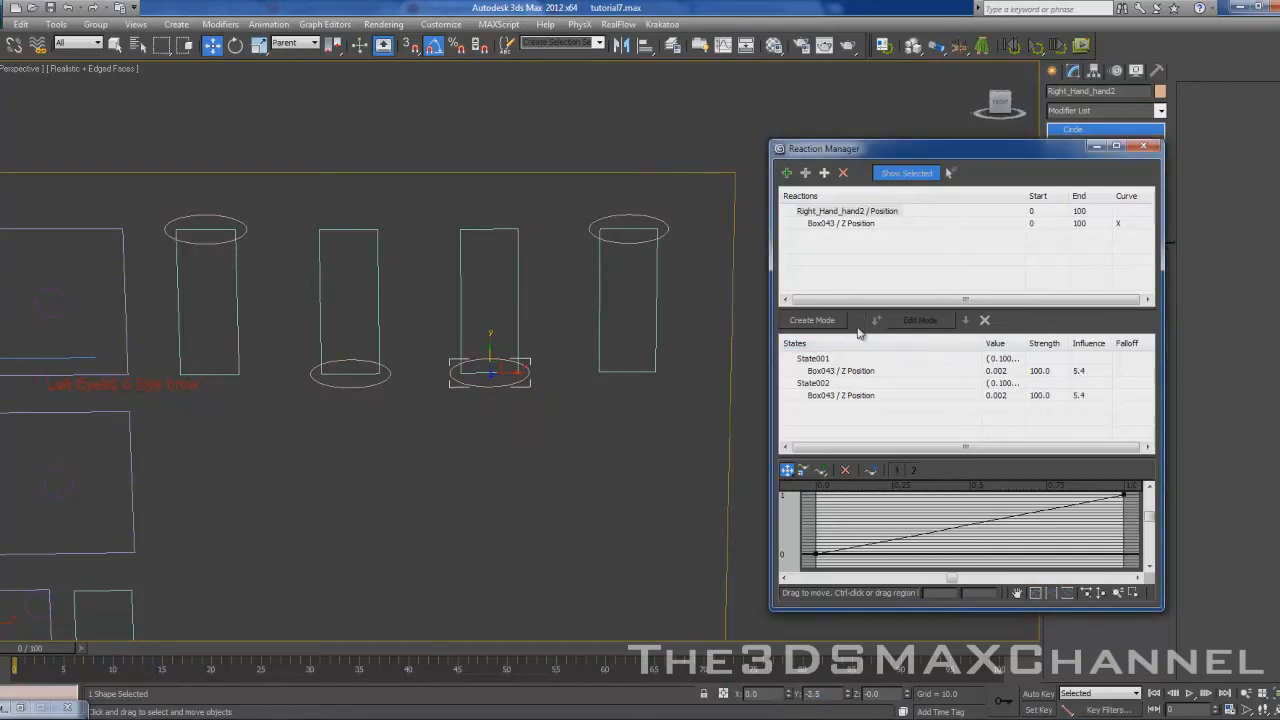
- Set the Box043 Z Position value in State002 to 5000
middle_click_drag(500, 410, 672, 311)
scroll(672, 311, "down", 5)
middle_click_drag(486, 497, 550, 348)
left_click(1000, 395)
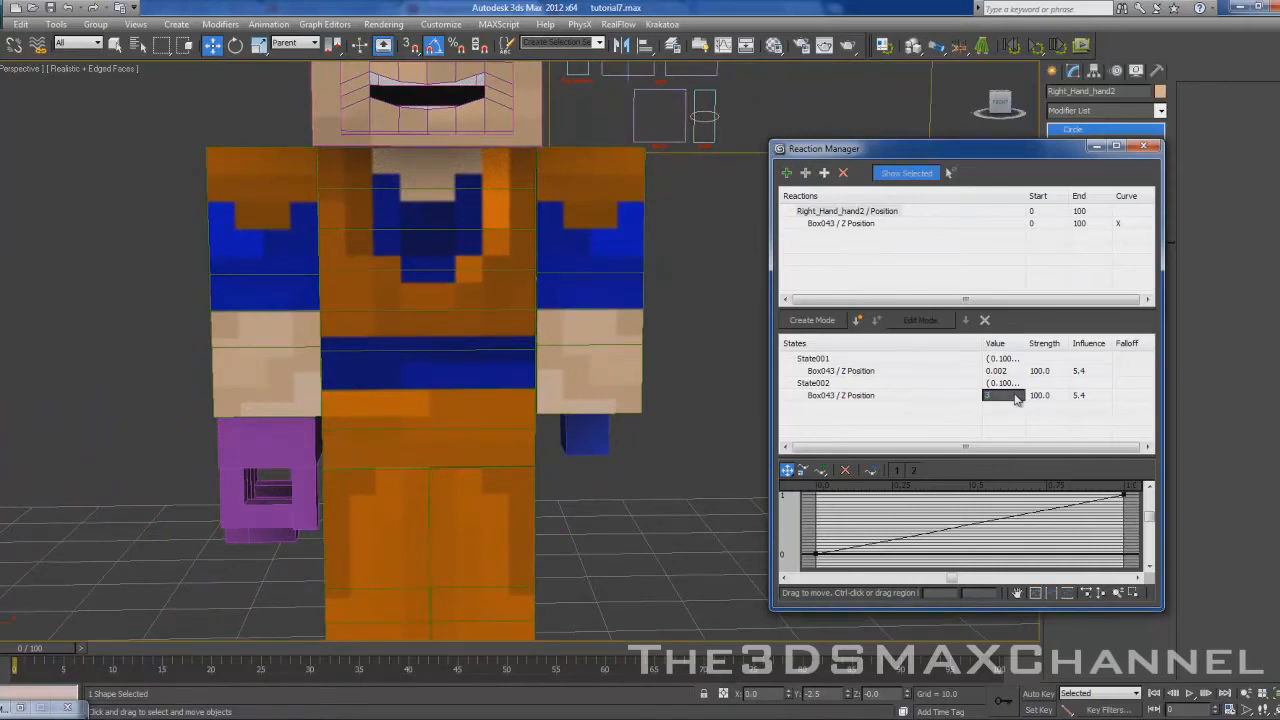
type("5000")
key("Return")
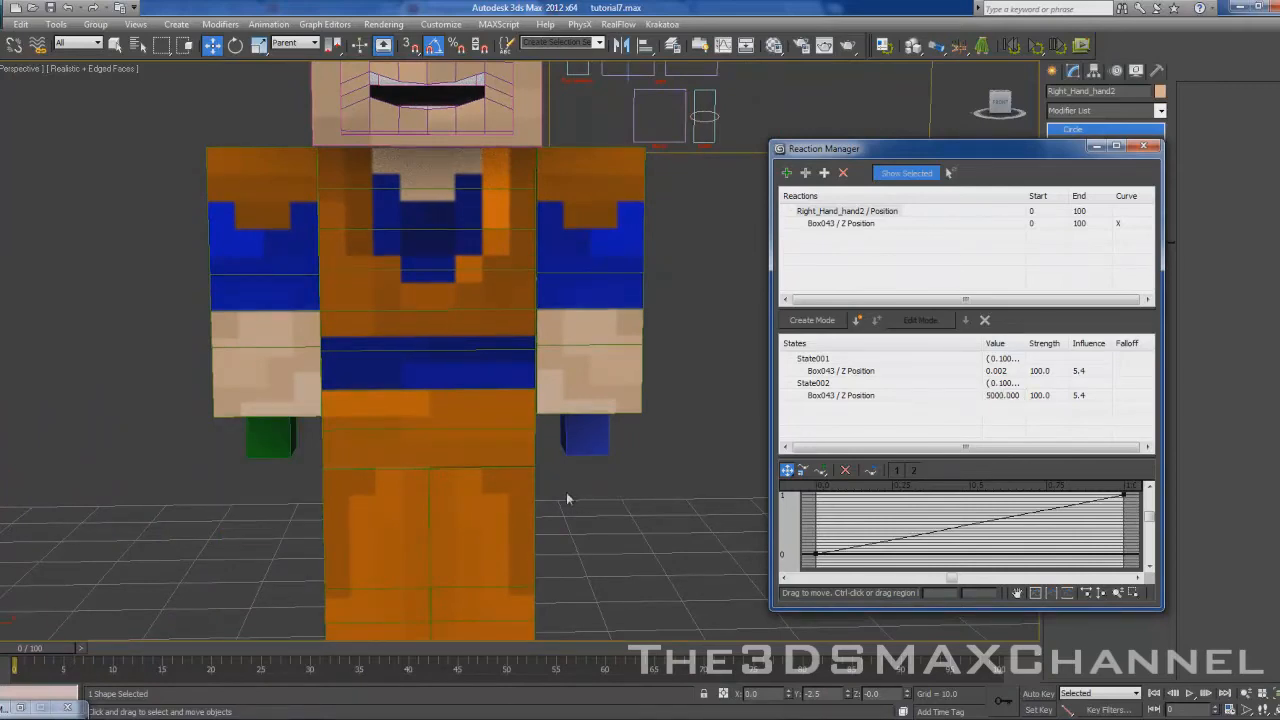
- Minimize the Reaction Manager and examine the character's hands alongside the row of spare hand models
scroll(571, 500, "down", 5)
left_click(1096, 146)
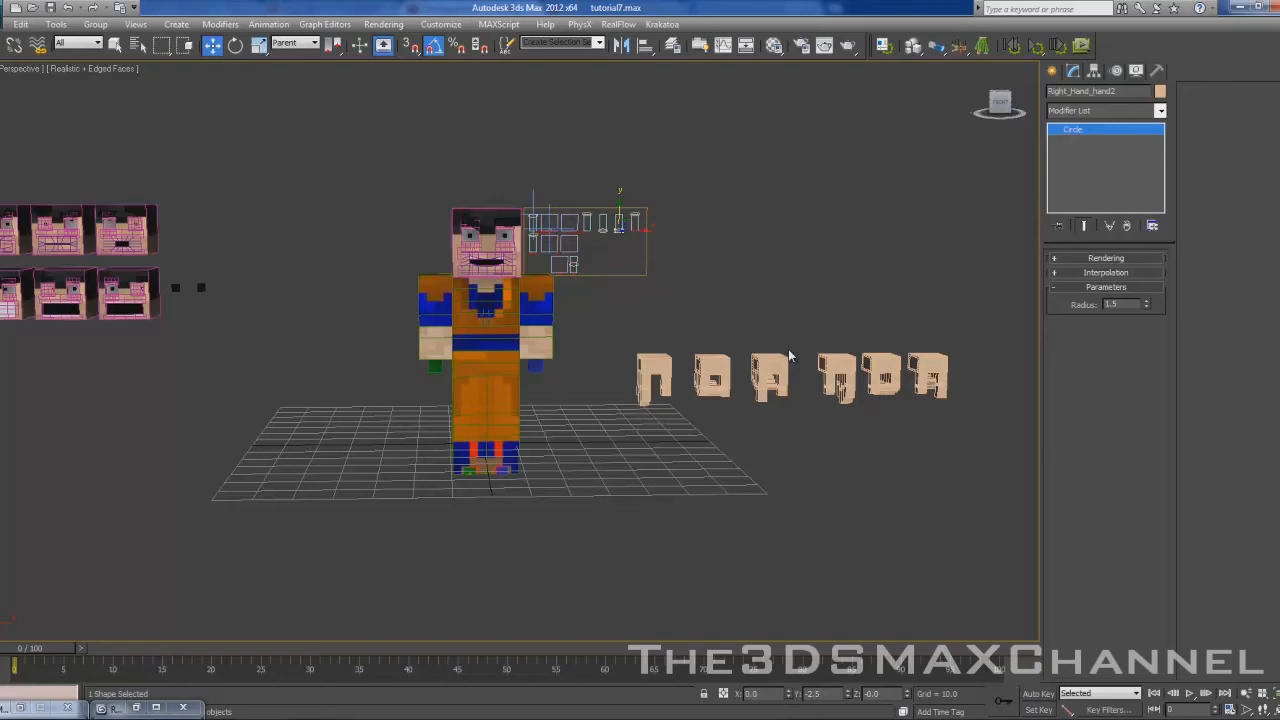
scroll(655, 491, "down", 2)
scroll(663, 486, "up", 3)
scroll(663, 486, "down", 8)
scroll(655, 495, "up", 10)
scroll(654, 507, "down", 6)
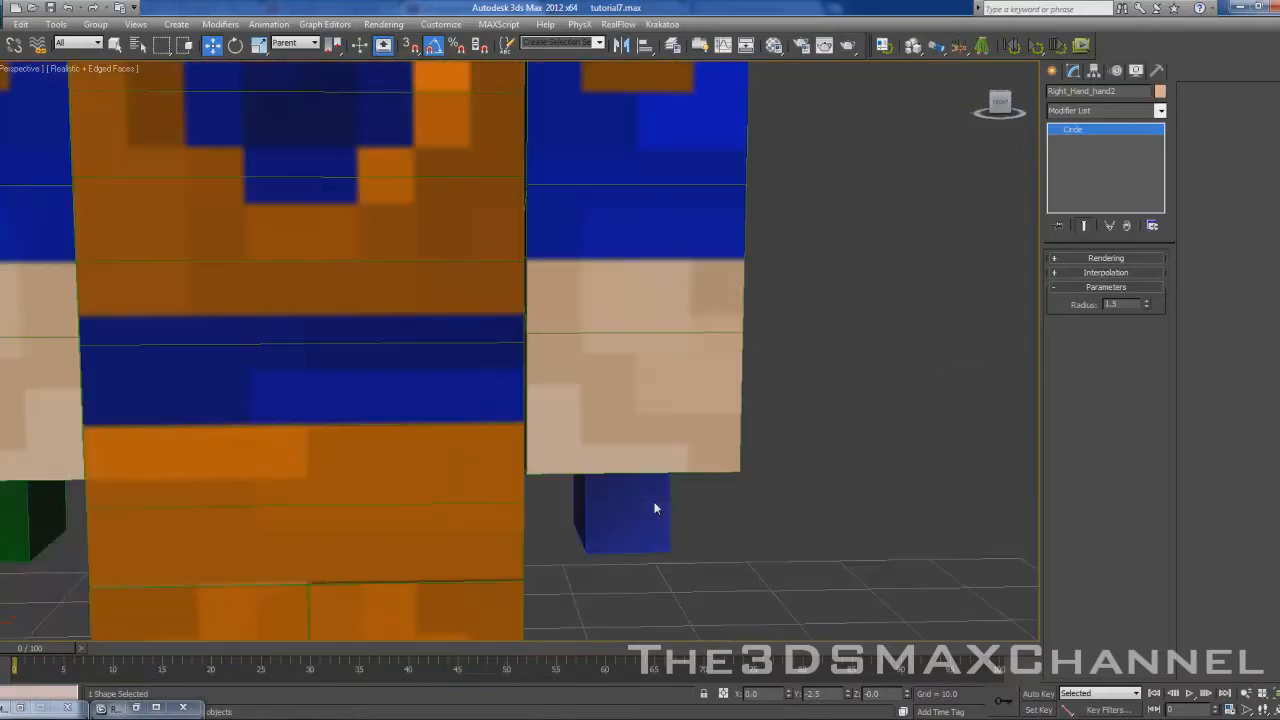
scroll(676, 508, "up", 2)
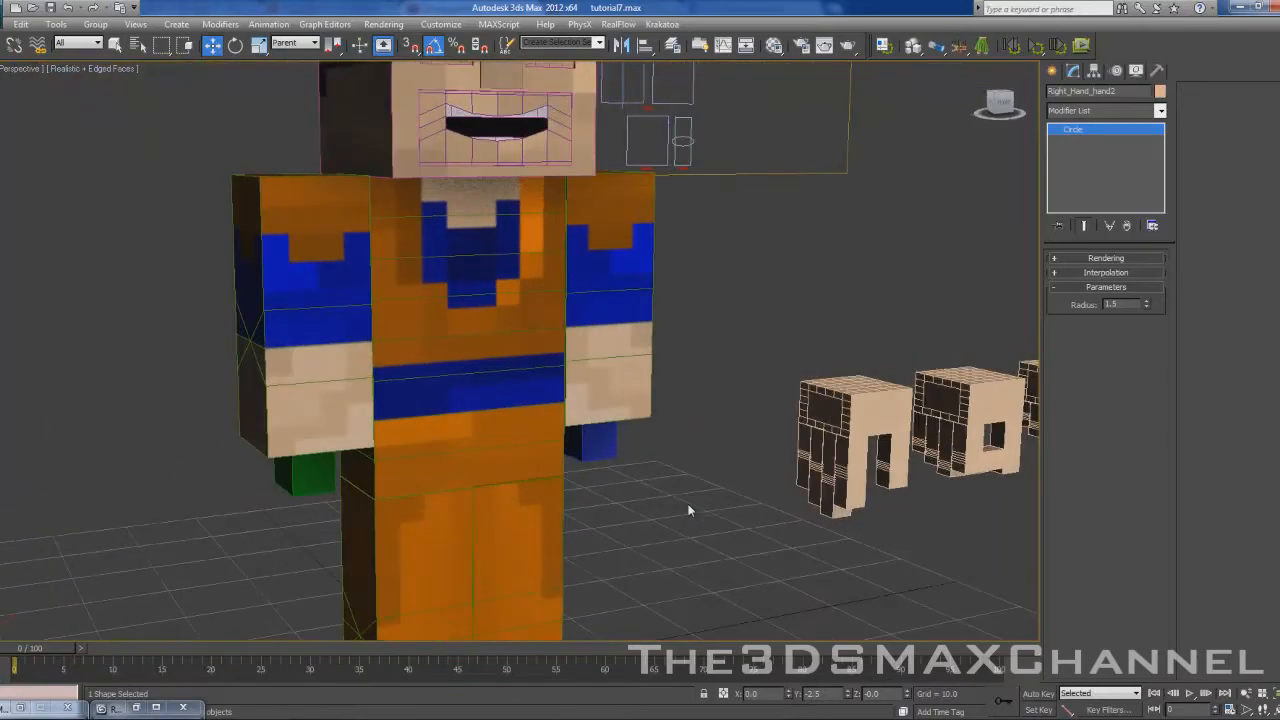
scroll(690, 500, "down", 7)
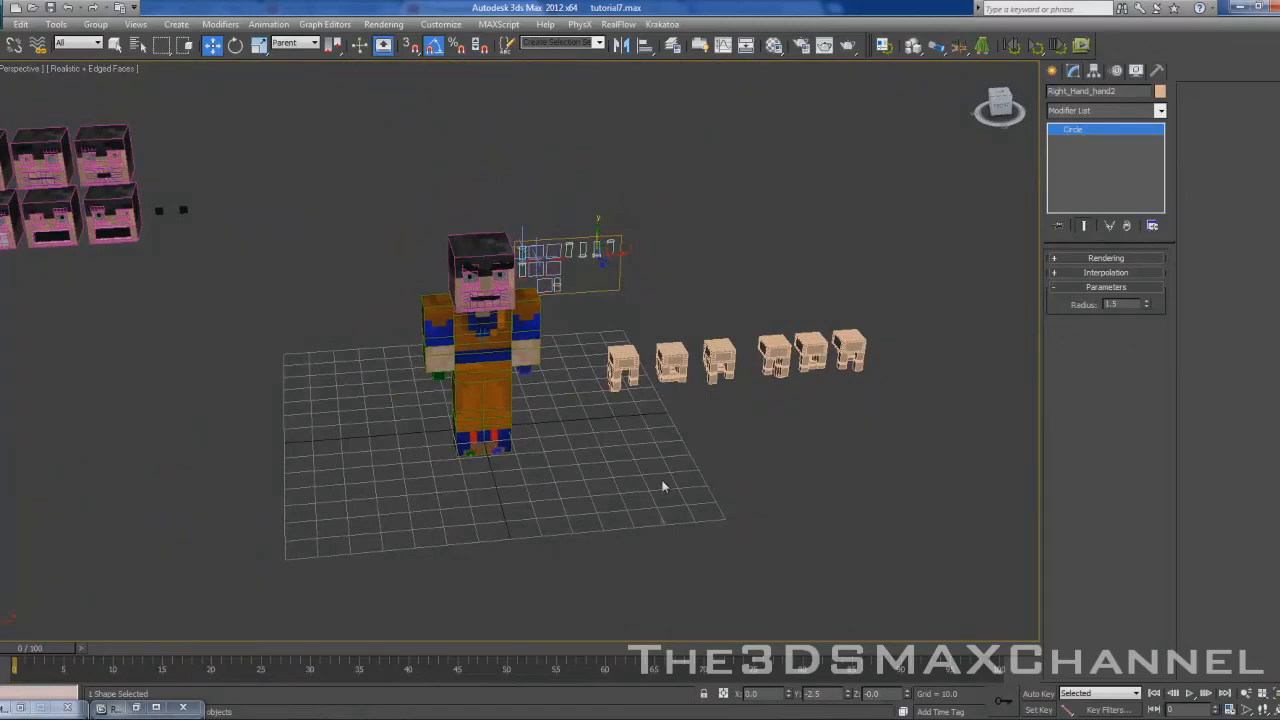
scroll(660, 505, "up", 4)
scroll(640, 472, "up", 6)
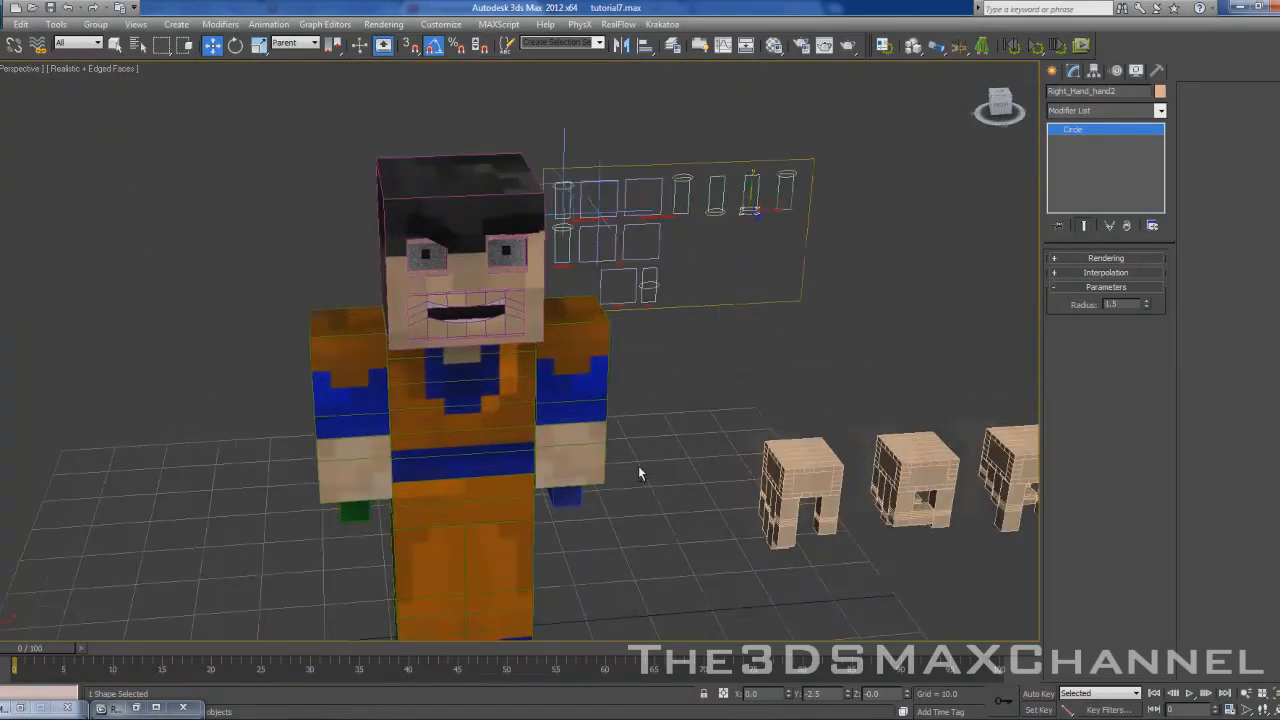
scroll(637, 470, "down", 9)
scroll(531, 466, "up", 6)
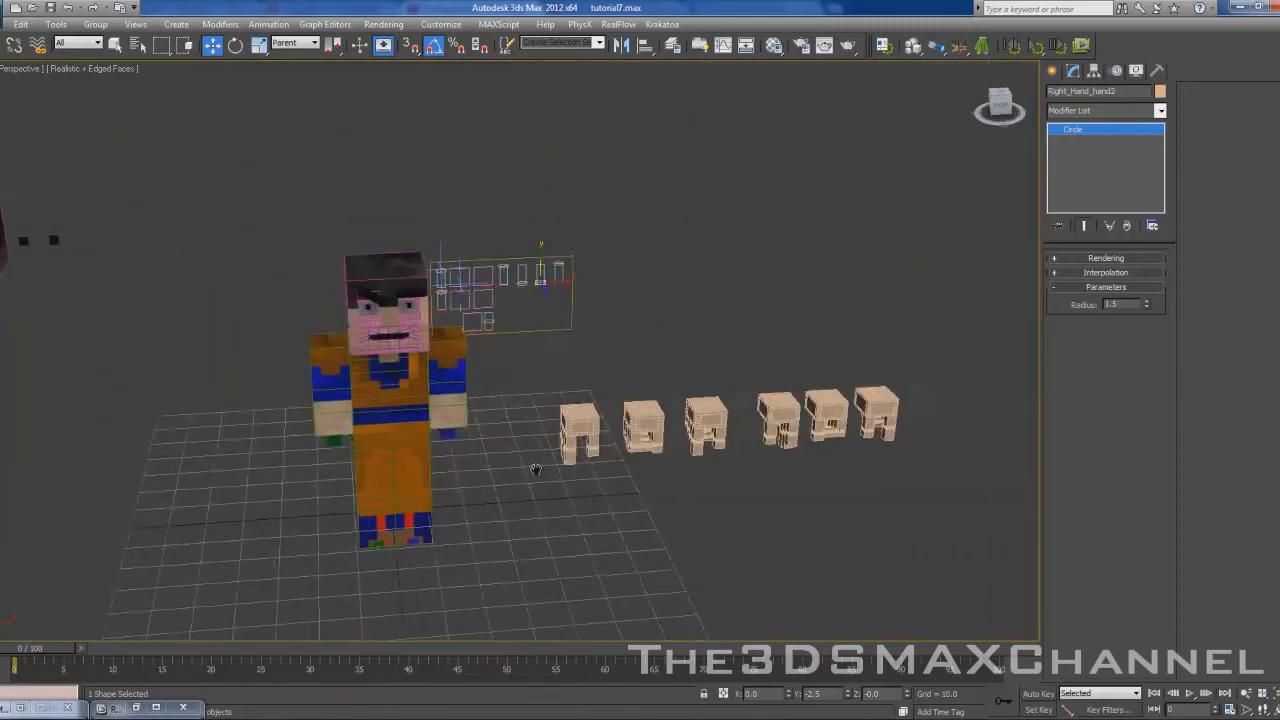
scroll(648, 314, "down", 6)
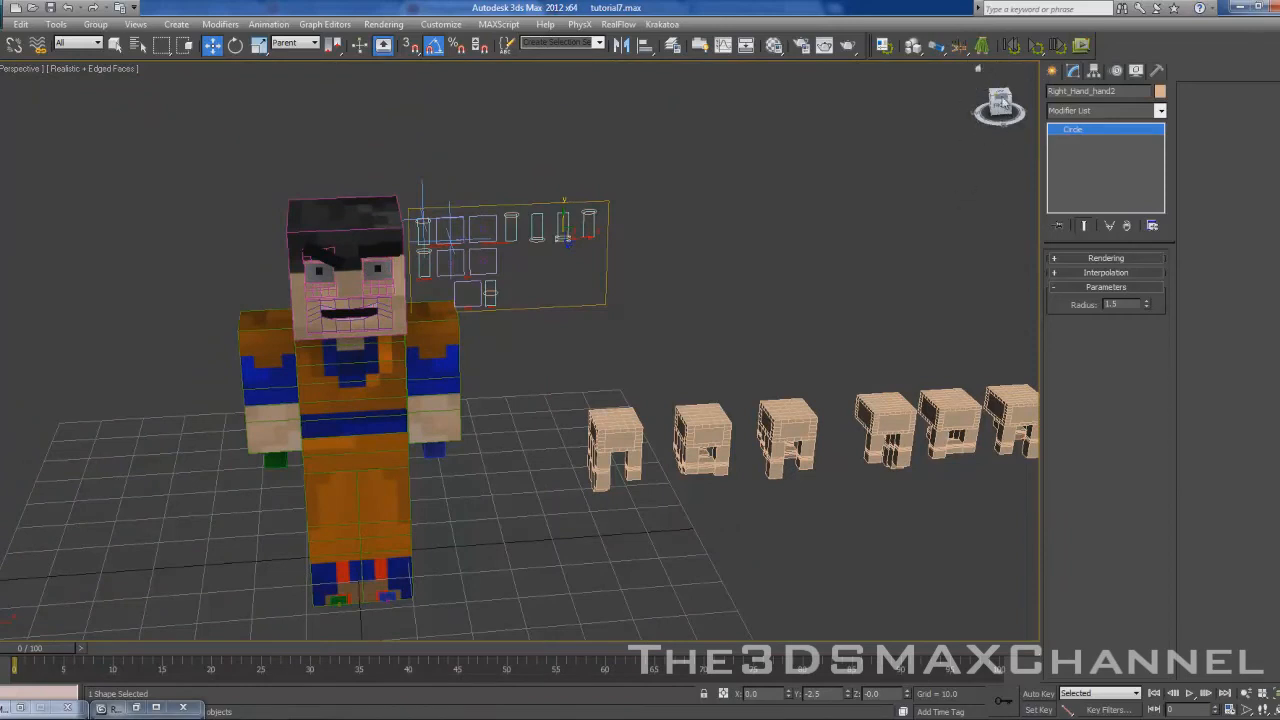
- Examine the character's face, the spare hands and the slider circles on the control panel from several angles
middle_click_drag(978, 75, 751, 334, "alt")
scroll(751, 334, "up", 4)
scroll(760, 300, "down", 4)
scroll(731, 267, "up", 5)
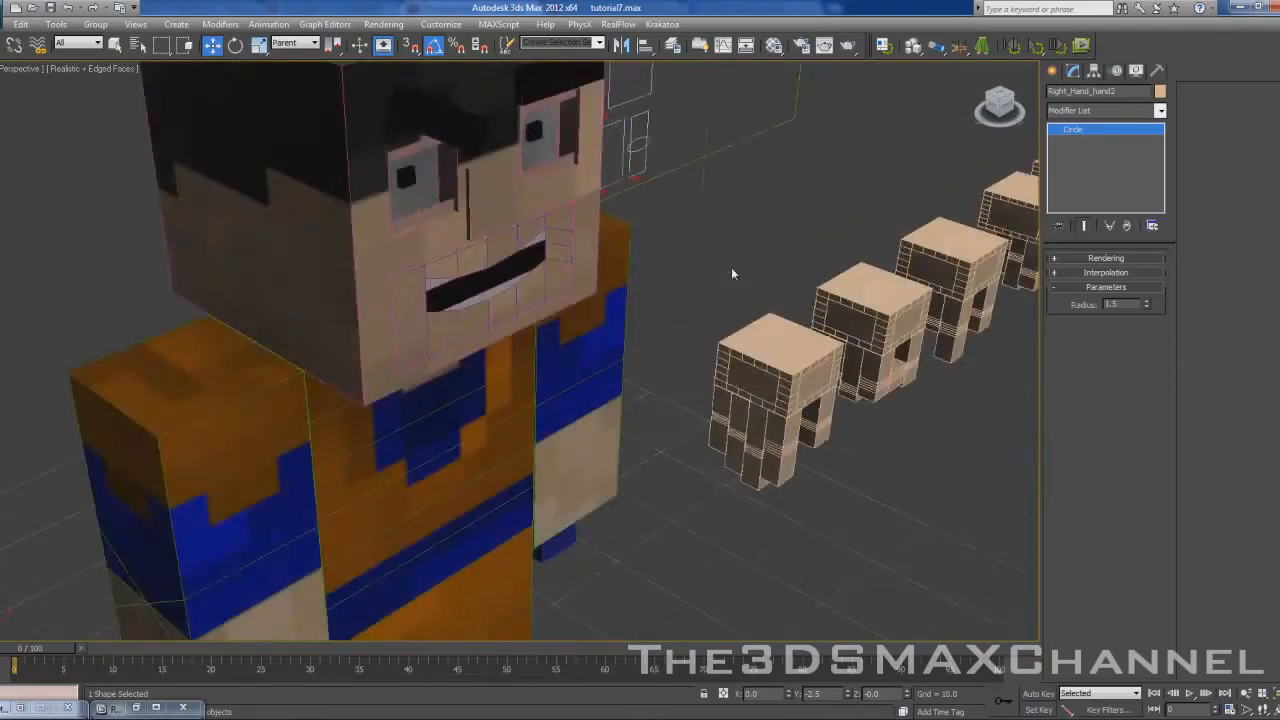
scroll(737, 243, "down", 2)
scroll(747, 229, "up", 1)
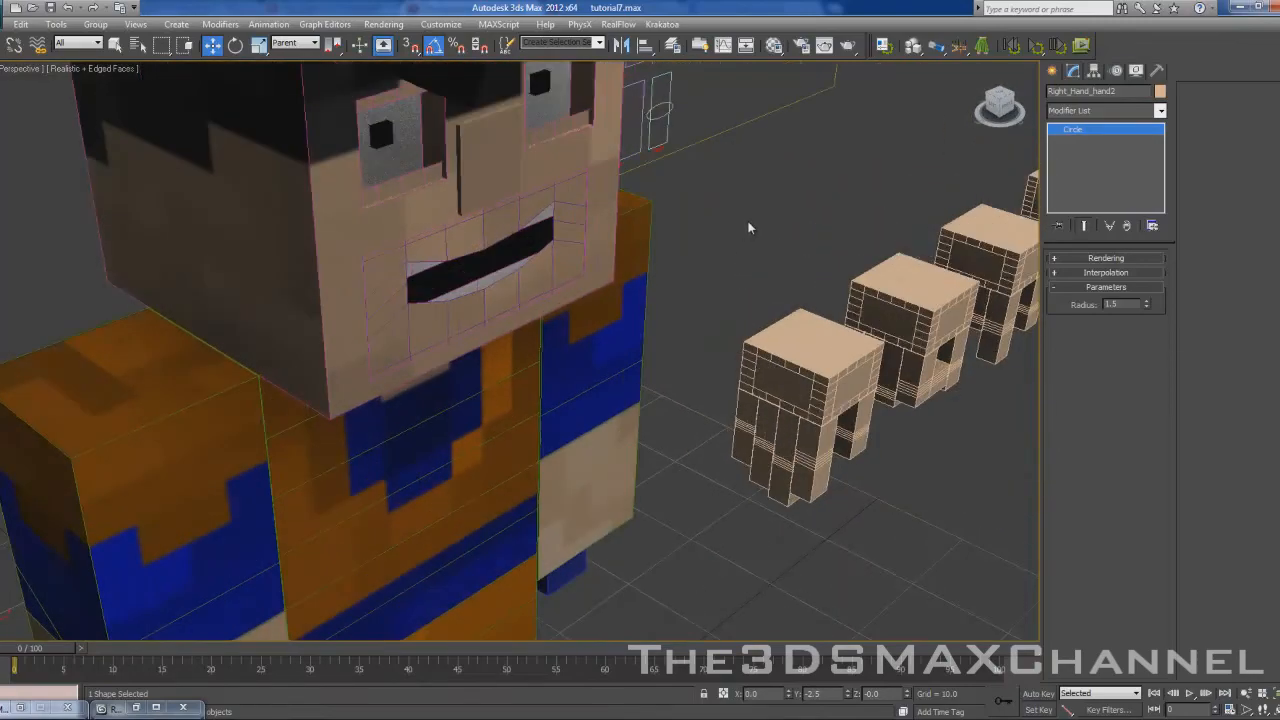
middle_click_drag(769, 218, 662, 368, "alt")
scroll(740, 300, "up", 4)
scroll(811, 240, "up", 3)
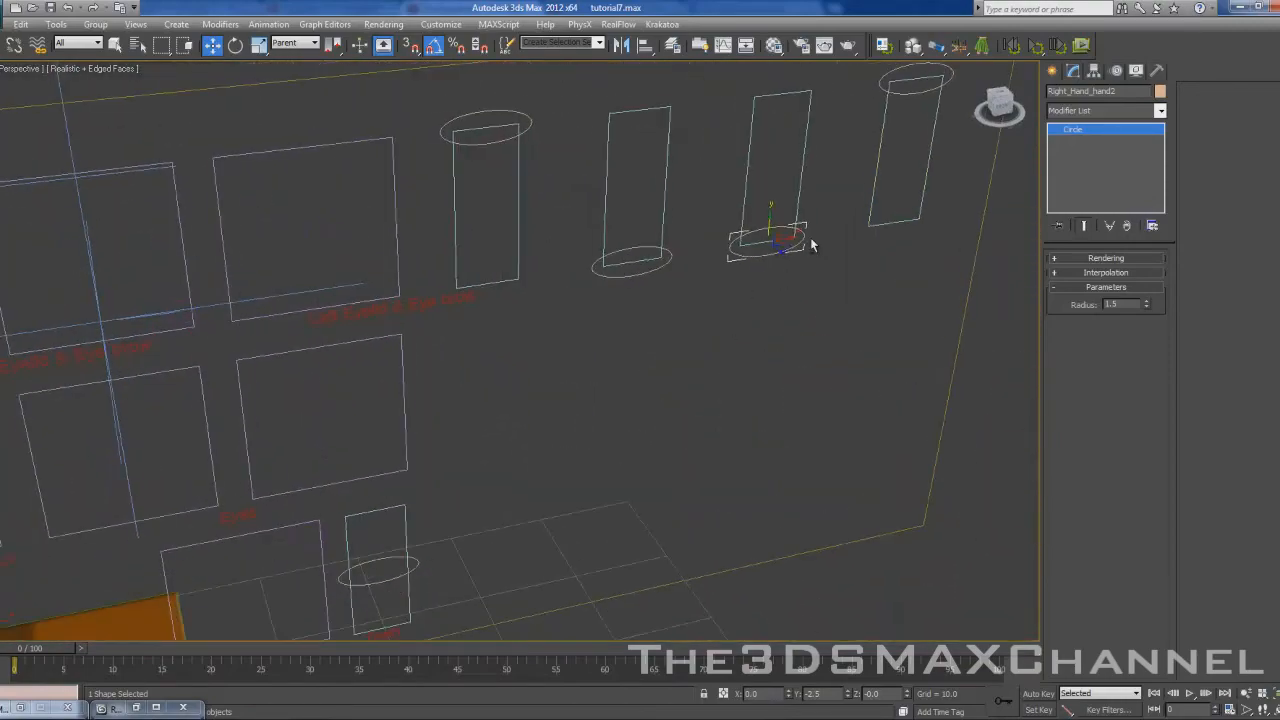
scroll(833, 212, "up", 2)
scroll(677, 282, "down", 3)
middle_click_drag(677, 280, 612, 185, "alt")
scroll(649, 194, "down", 5)
scroll(612, 185, "up", 6)
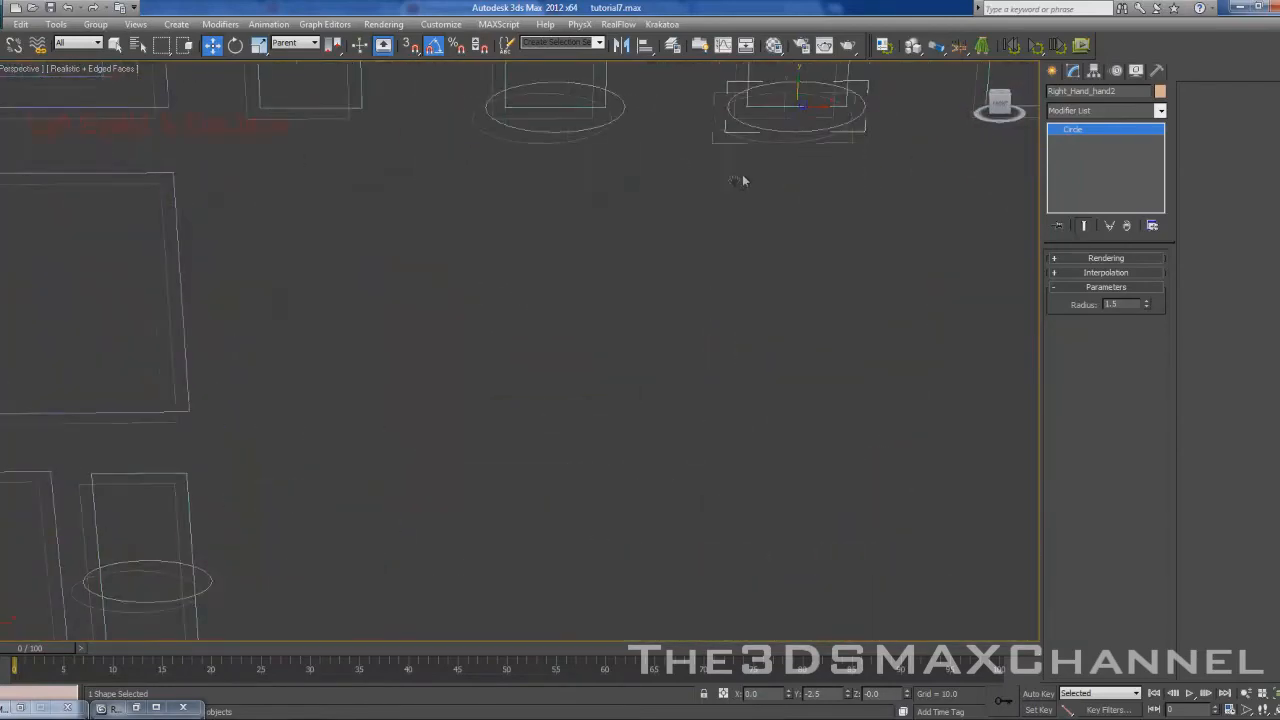
scroll(742, 178, "down", 3)
scroll(551, 257, "down", 6)
scroll(571, 289, "up", 4)
middle_click_drag(571, 289, 600, 230)
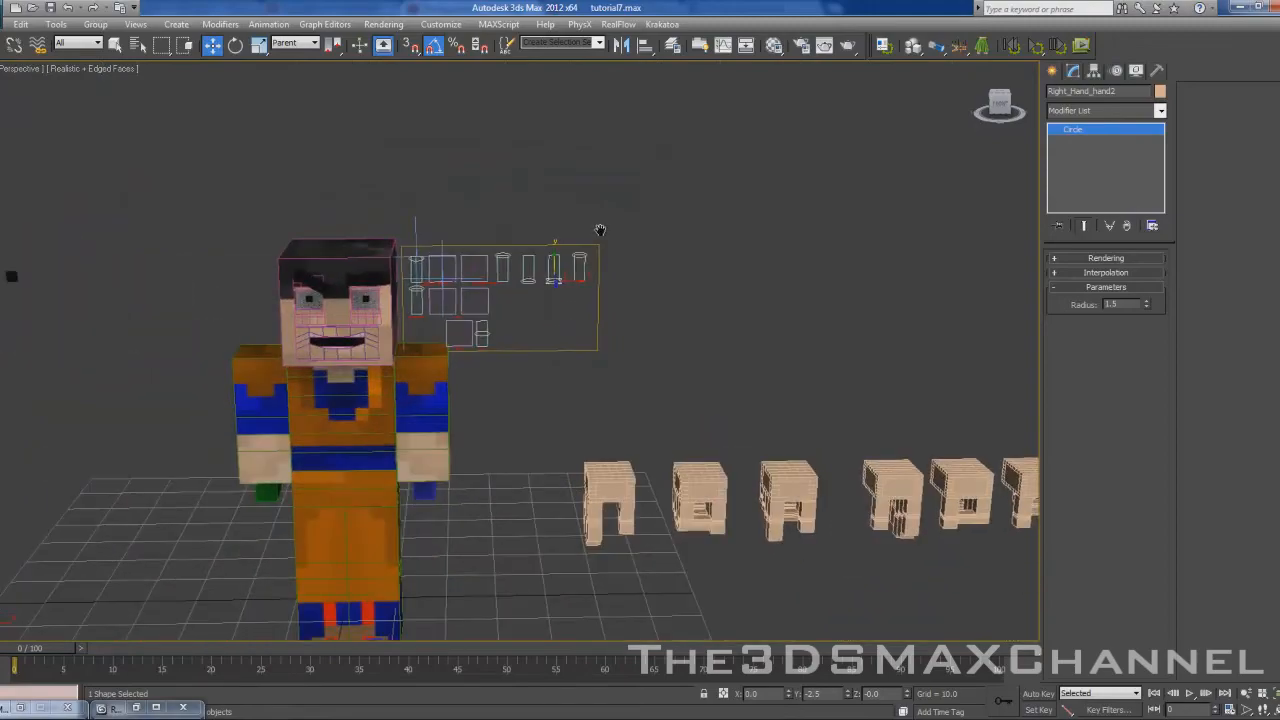
- Test the reaction by sliding the Right_Hand_hand2 circle along its slider, leaving it at the upper end, and check the right hand
scroll(643, 222, "up", 3)
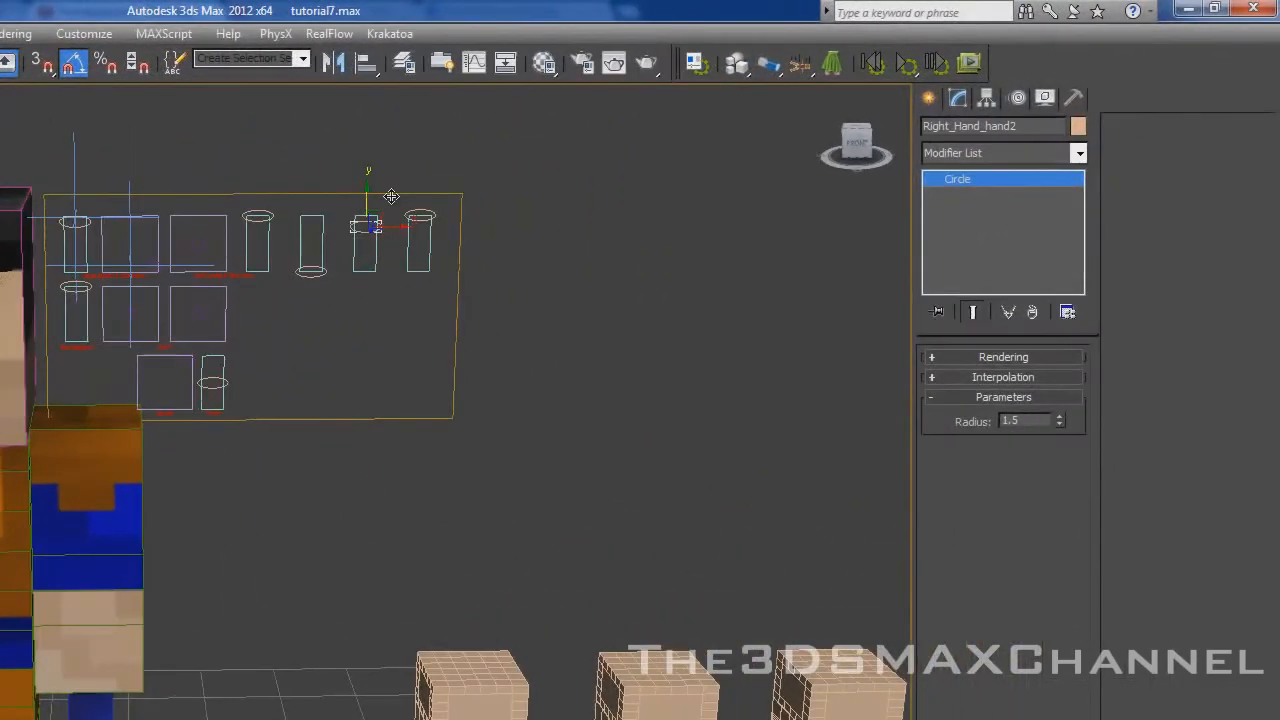
middle_click_drag(222, 288, 776, 278, "alt")
key("f")
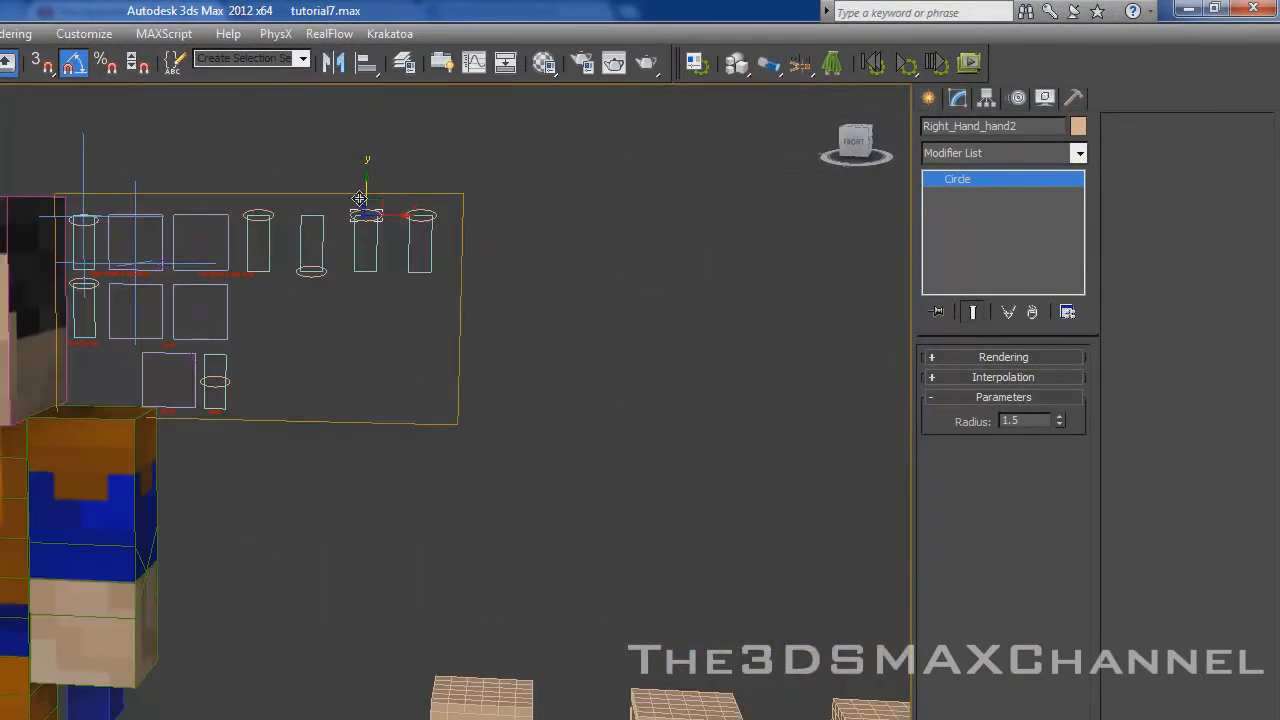
left_click_drag(366, 187, 339, 314)
right_click(339, 314)
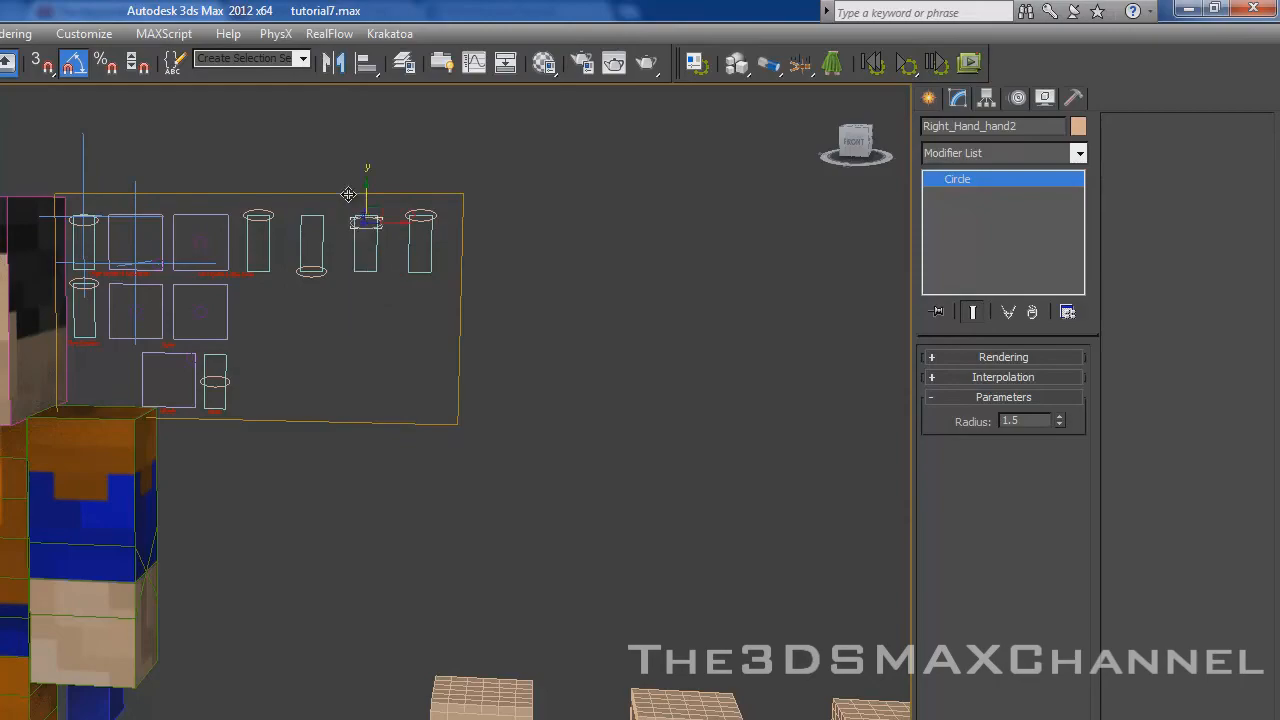
middle_click_drag(292, 357, 337, 374)
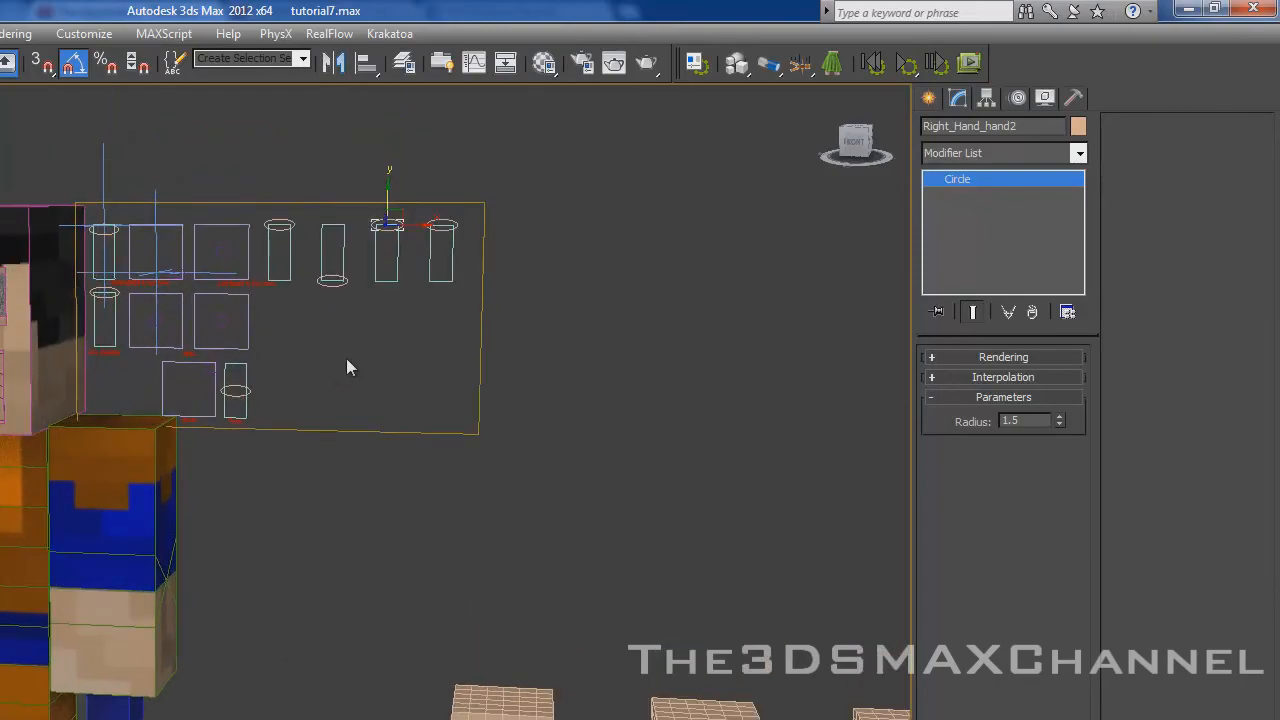
key("p")
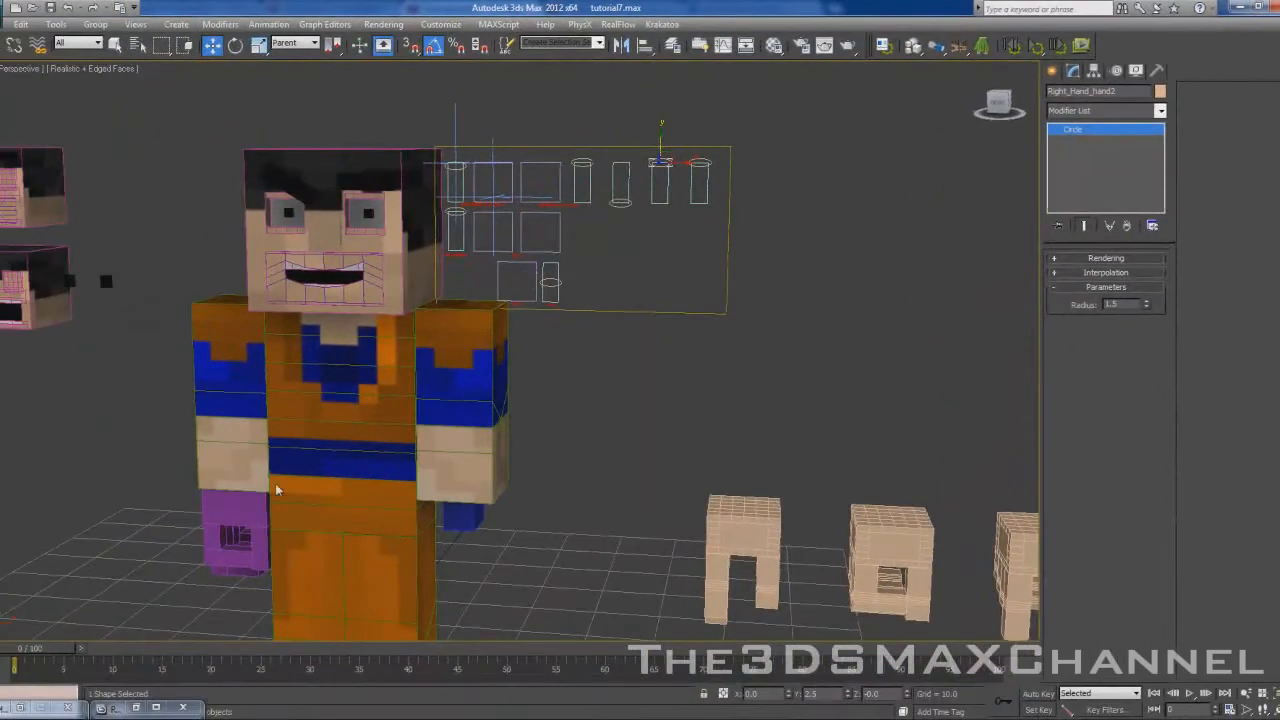
- Restore the Reaction Manager, view the scene from behind and select the tiny purple hand in the far distance
left_click(136, 707)
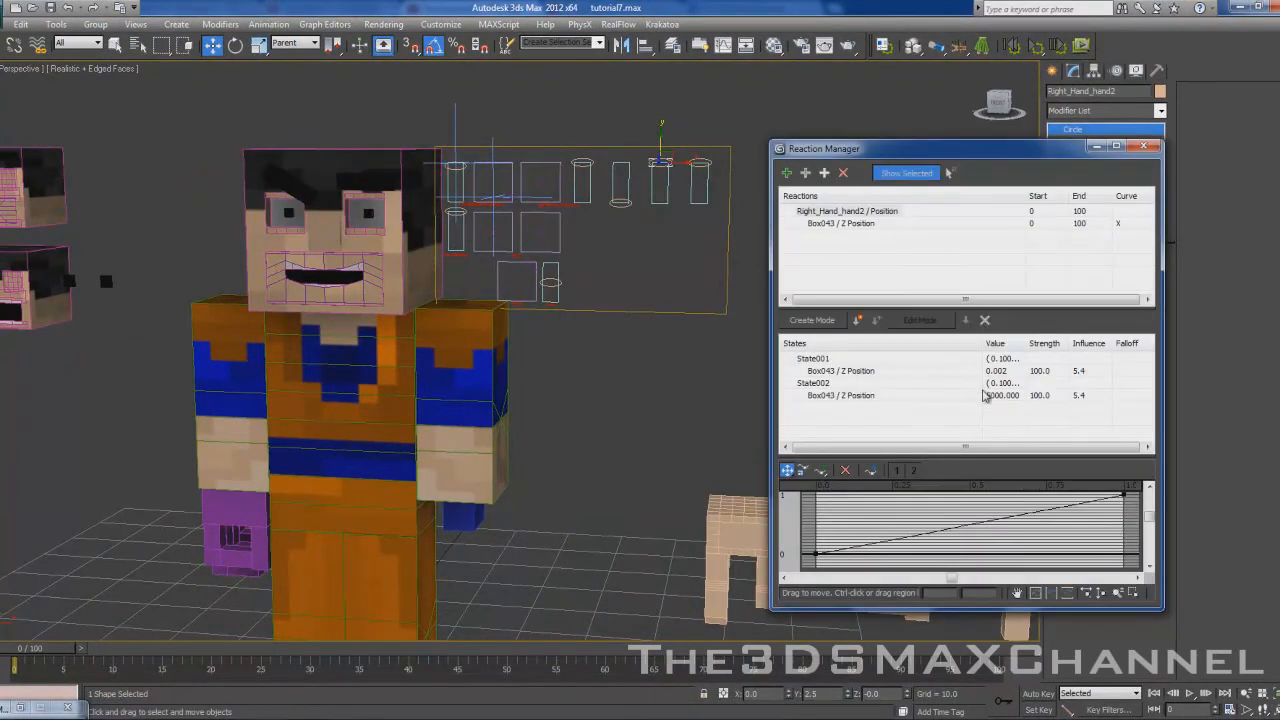
middle_click_drag(508, 371, 317, 367, "alt")
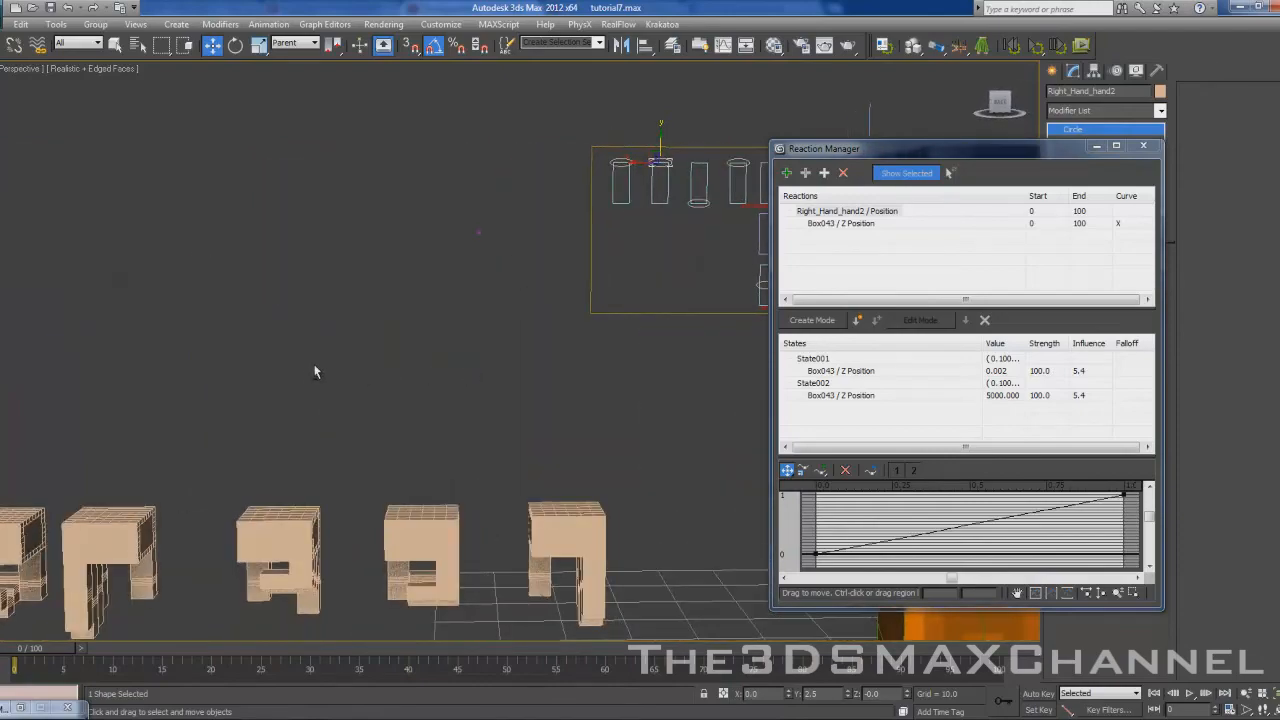
left_click_drag(482, 240, 544, 272)
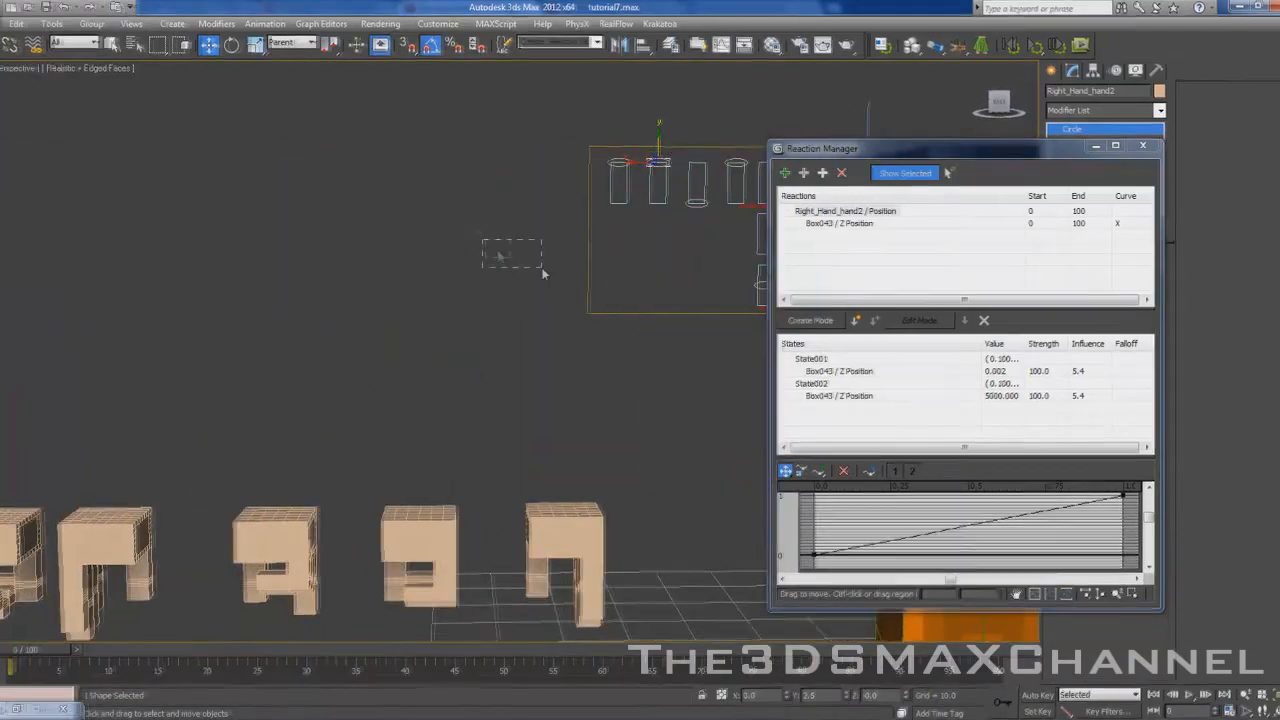
left_click_drag(465, 211, 500, 272)
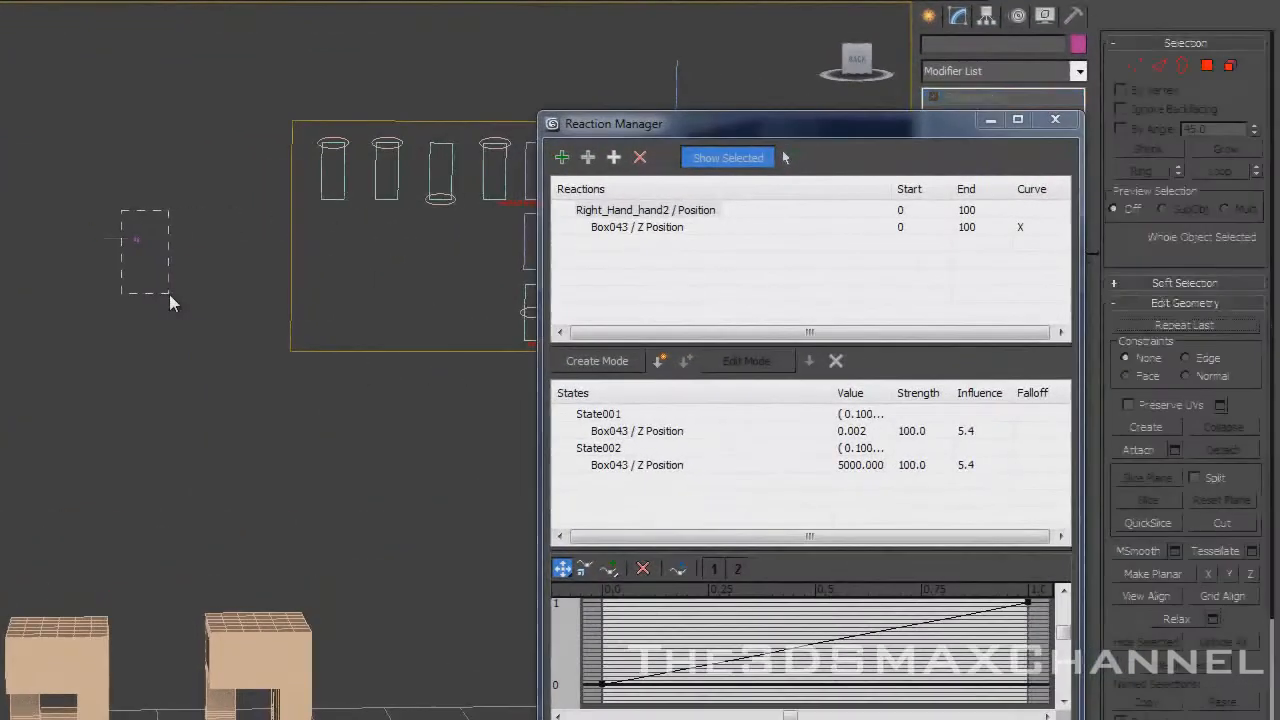
left_click(525, 276)
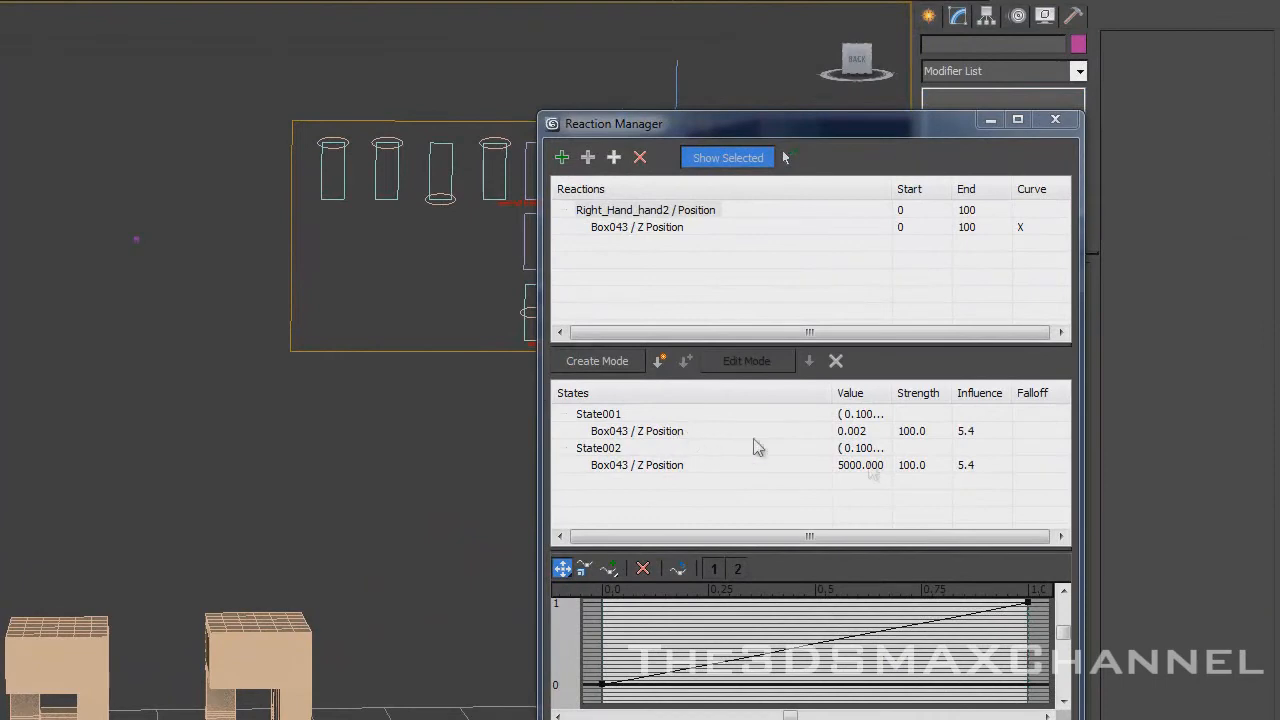
- Set the Box043 Z Position value in State002 to 50000
double_click(858, 465)
type("100")
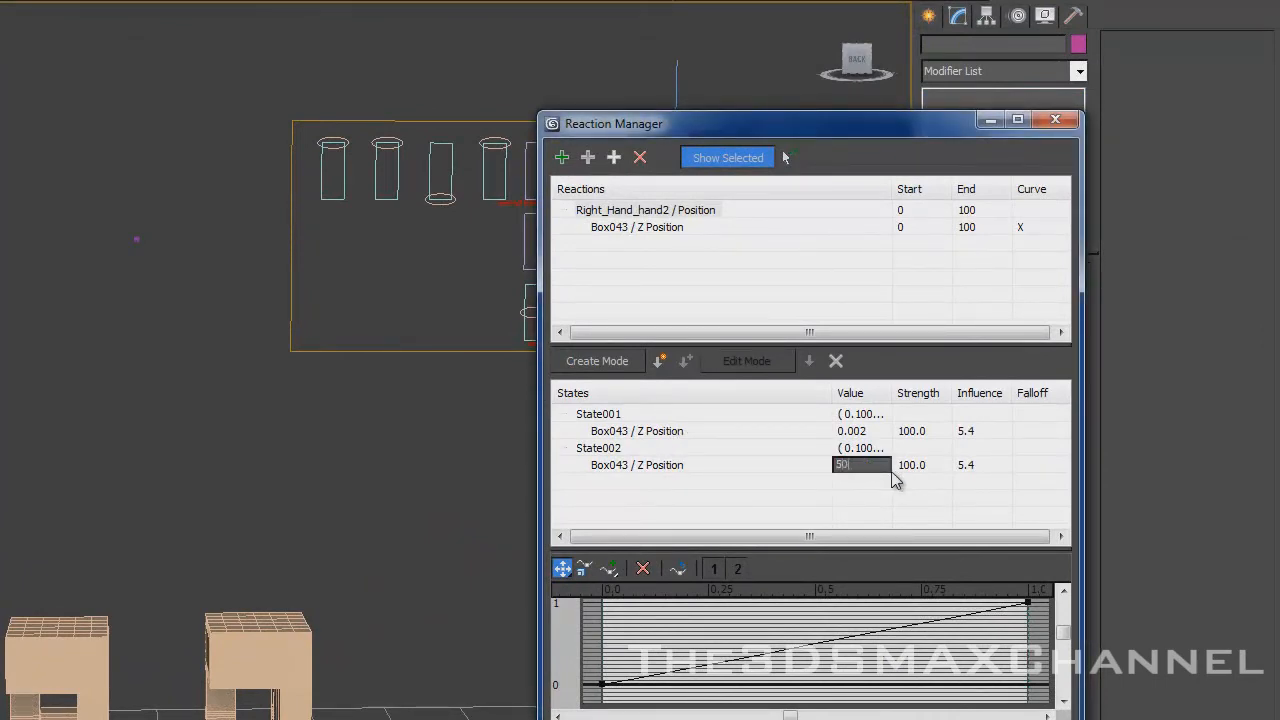
key("Return")
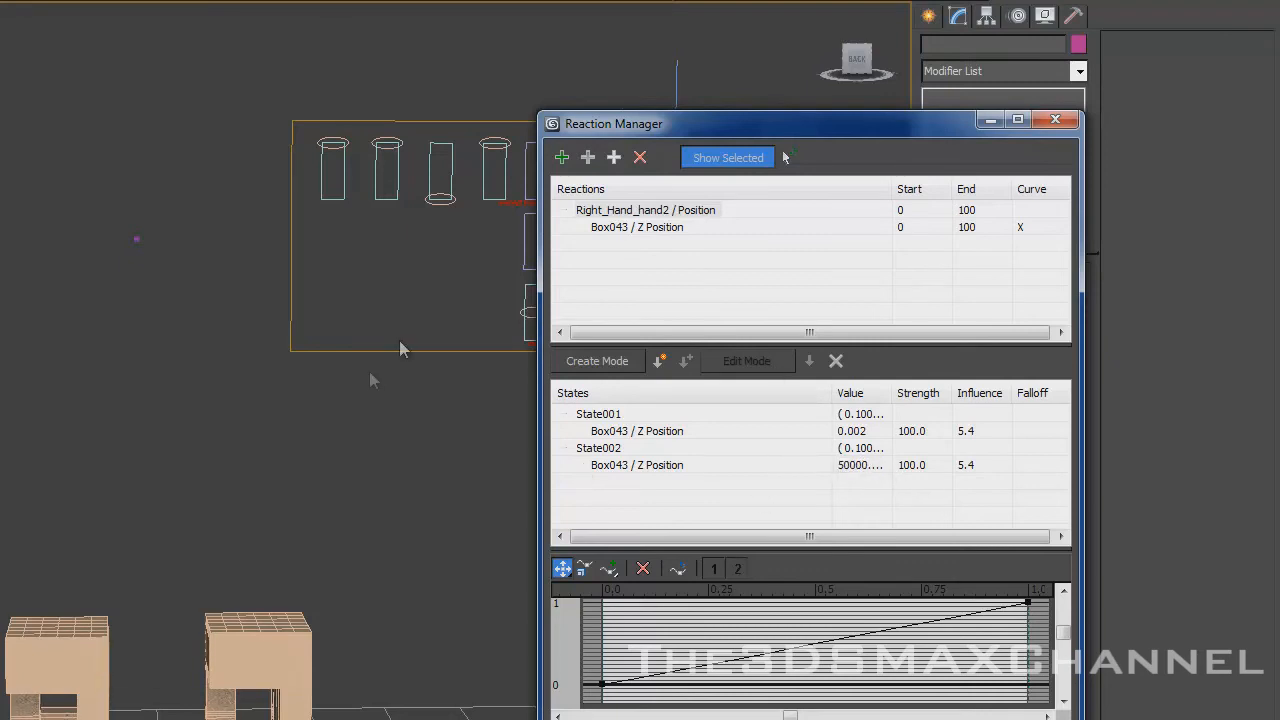
- Select the Right_Hand_hand1 circle, try sliding it along its slider, and view the character from the front
middle_click_drag(399, 342, 268, 366)
left_click(302, 218)
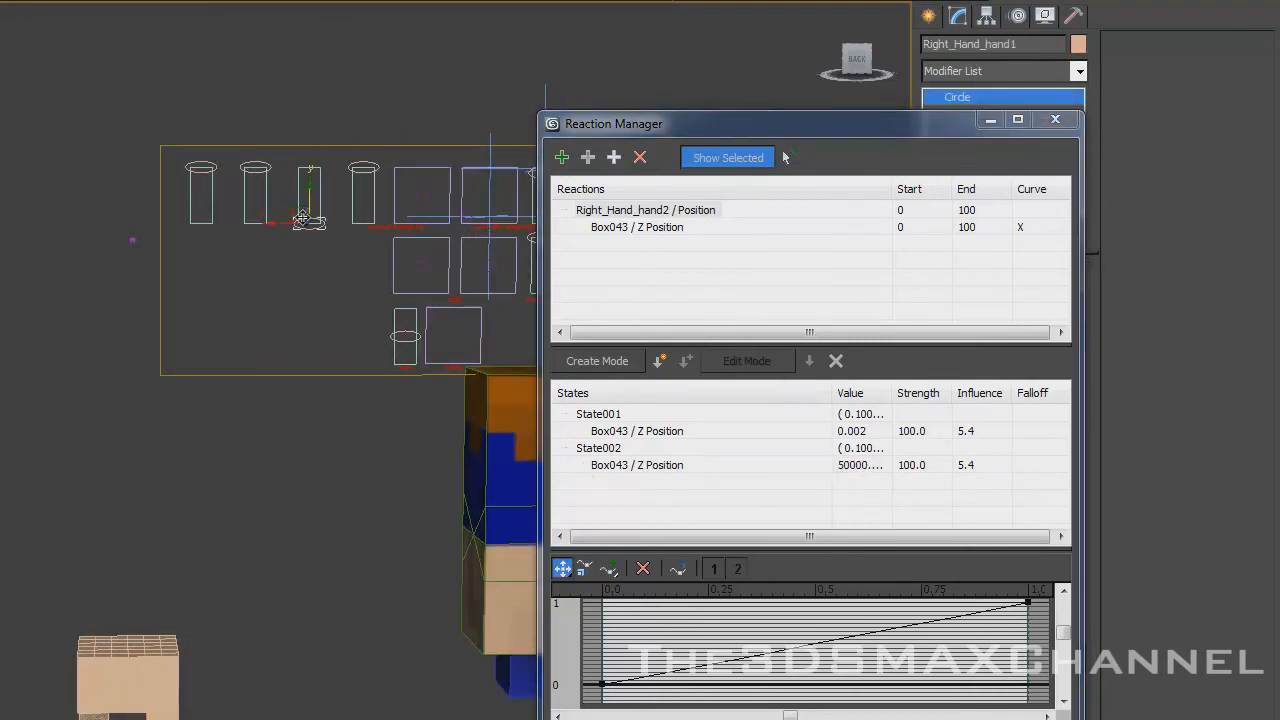
left_click_drag(310, 198, 306, 65)
middle_click_drag(106, 382, 357, 434, "alt")
left_click(350, 432)
left_click(307, 170)
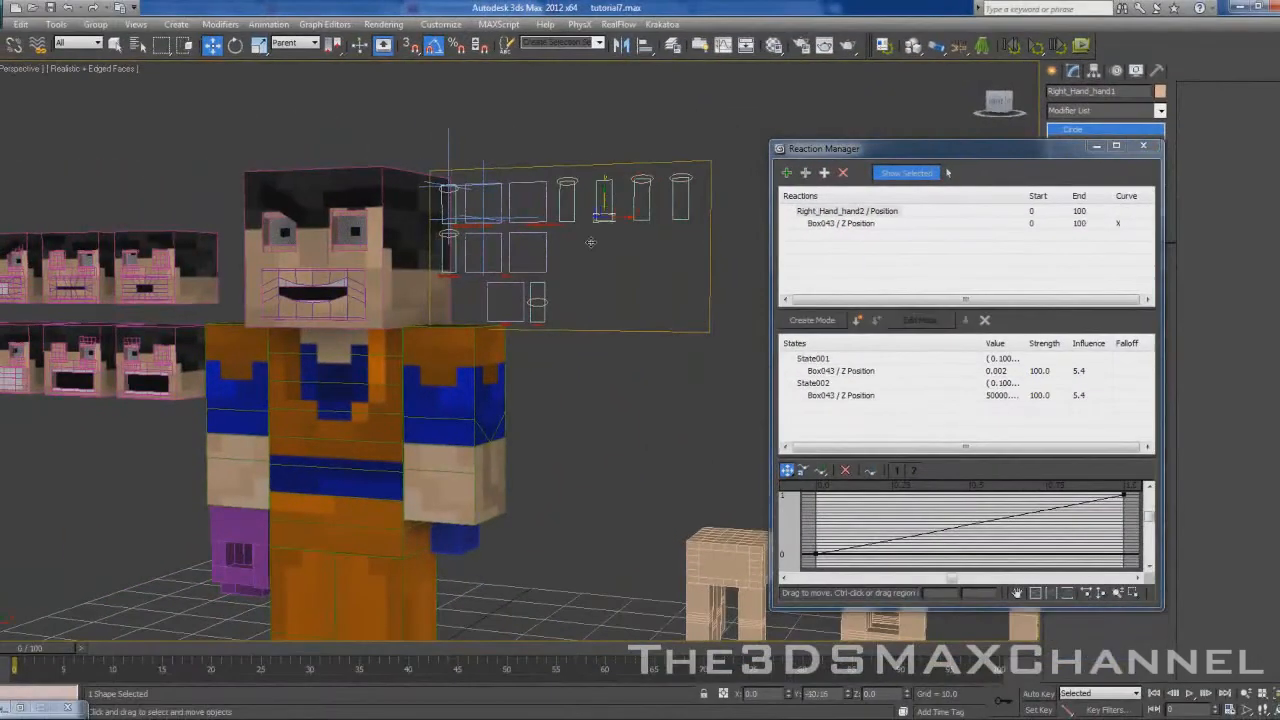
- Examine the character's face, its hands and the control panel from the front, together with the row of spare hands
middle_click_drag(592, 300, 530, 277, "alt")
scroll(690, 260, "up", 3)
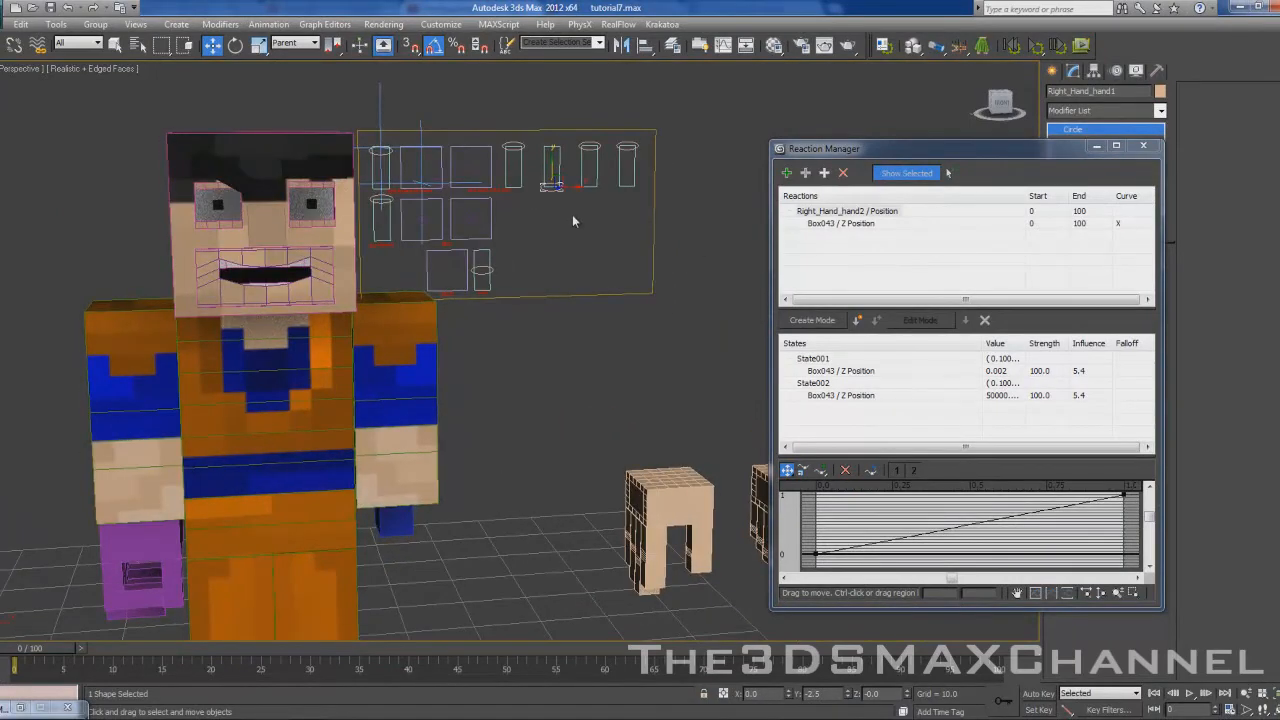
middle_click_drag(483, 328, 506, 400)
scroll(490, 298, "up", 3)
scroll(488, 343, "down", 3)
scroll(506, 400, "up", 5)
middle_click_drag(512, 340, 514, 283)
scroll(483, 346, "down", 3)
scroll(430, 353, "down", 3)
scroll(514, 283, "up", 3)
middle_click_drag(463, 366, 400, 396)
scroll(490, 350, "down", 3)
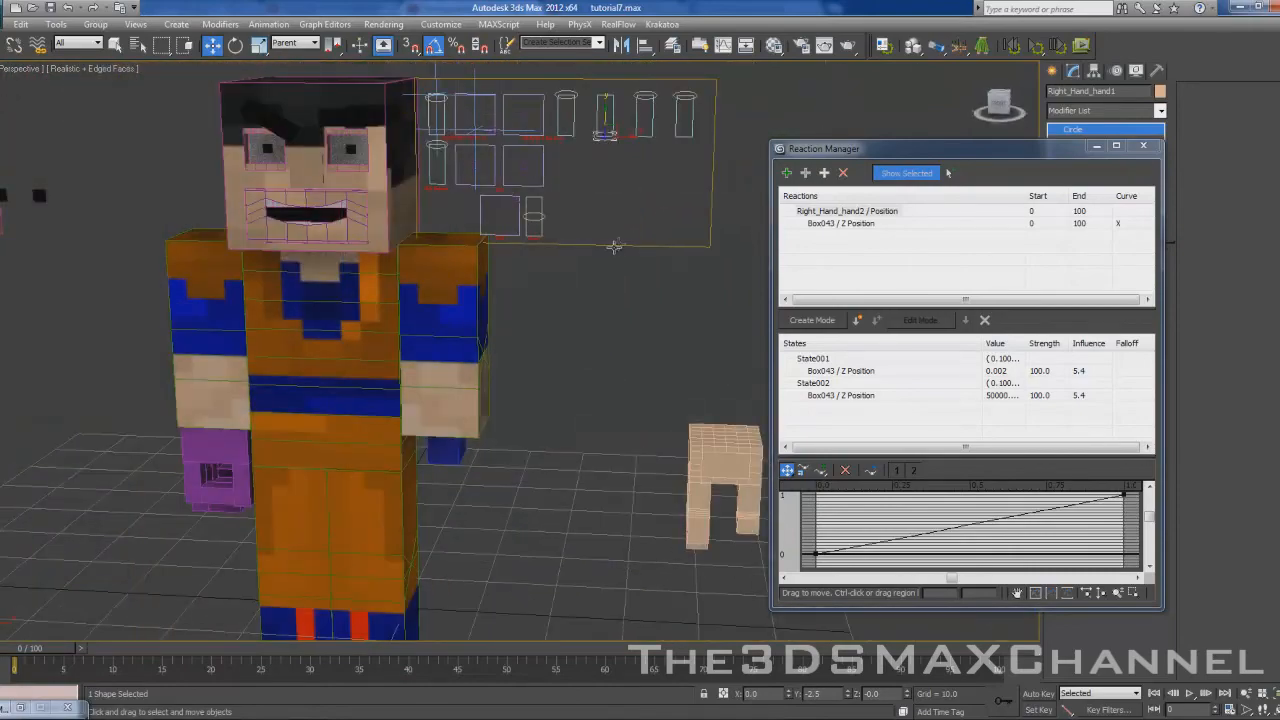
middle_click_drag(614, 247, 581, 349)
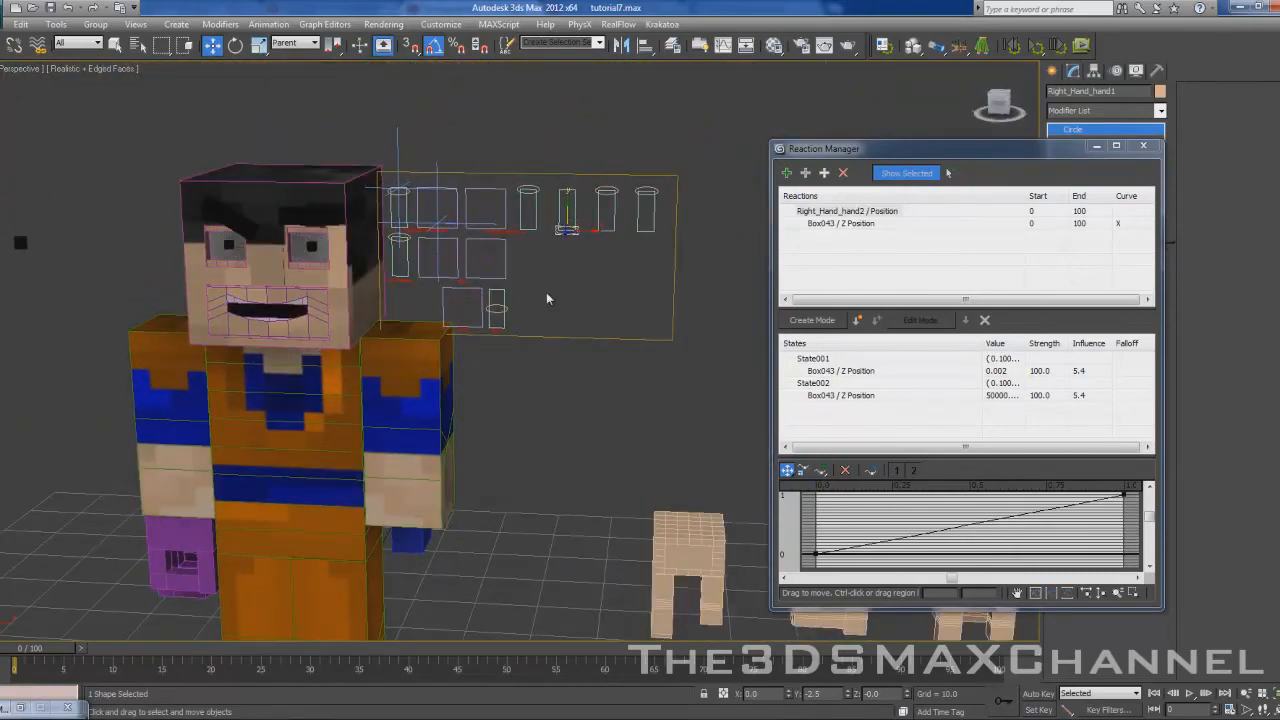
middle_click_drag(586, 393, 551, 306)
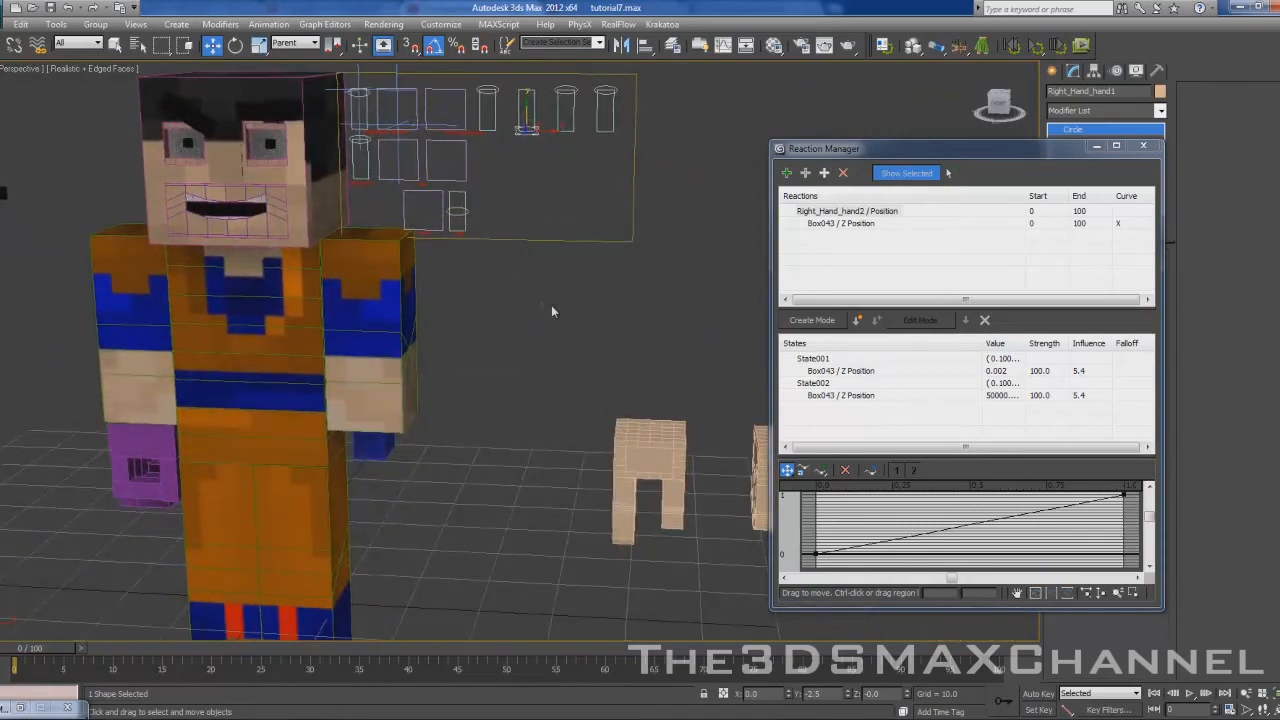
scroll(555, 318, "down", 3)
scroll(520, 320, "up", 3)
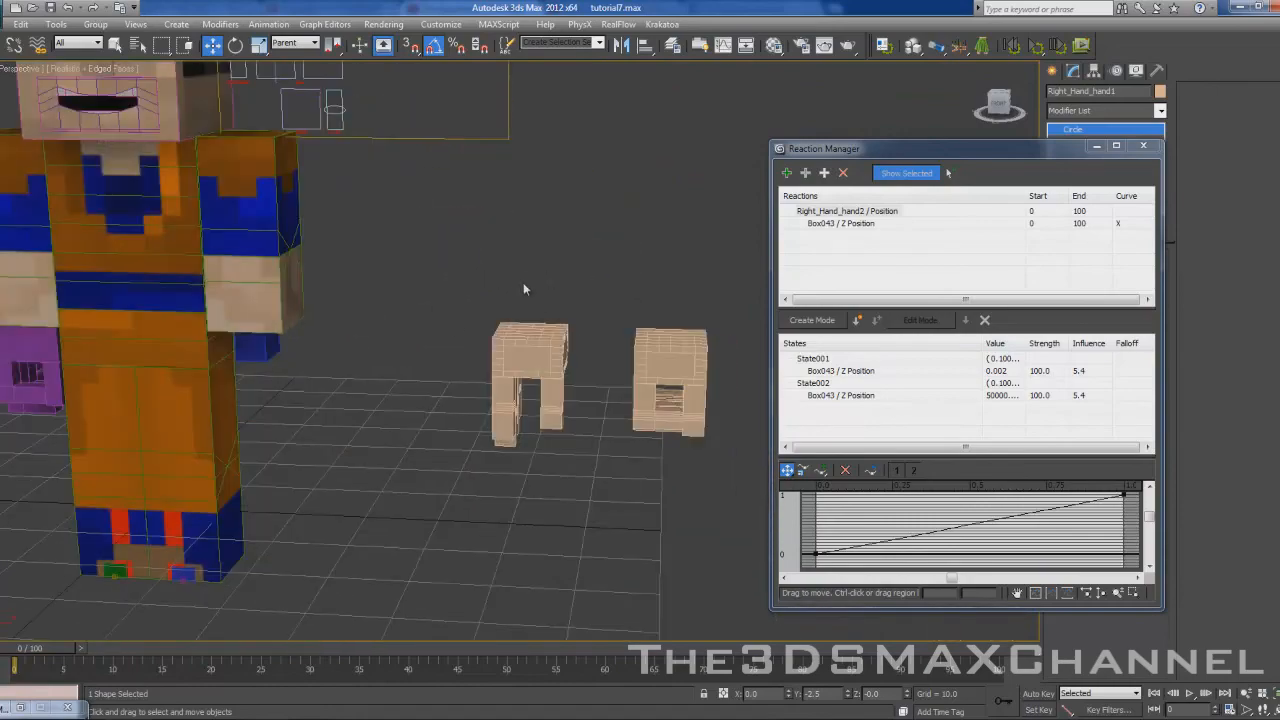
scroll(630, 298, "down", 4)
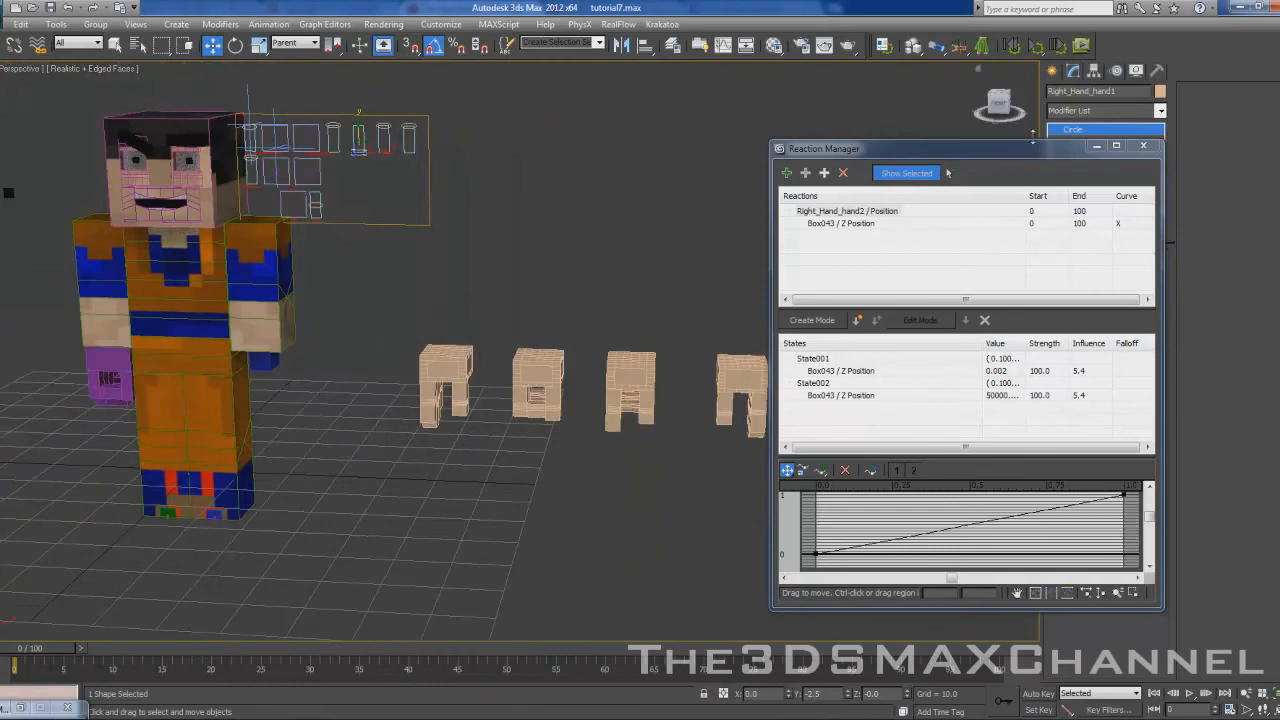
- Minimize the Reaction Manager, inspect the grouped spare hands by selecting them, and clear the selection
left_click(1096, 147)
scroll(690, 290, "up", 5)
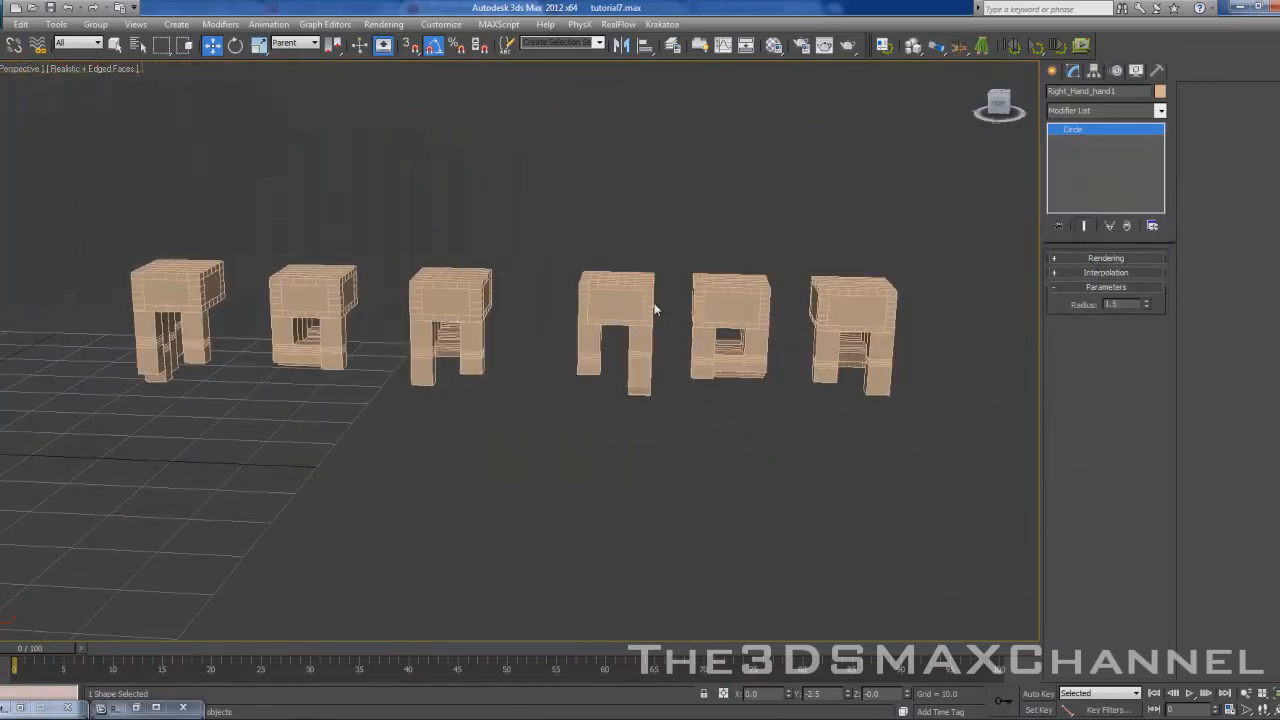
left_click_drag(434, 251, 532, 353)
middle_click_drag(420, 294, 617, 283, "alt")
middle_click_drag(434, 220, 750, 438)
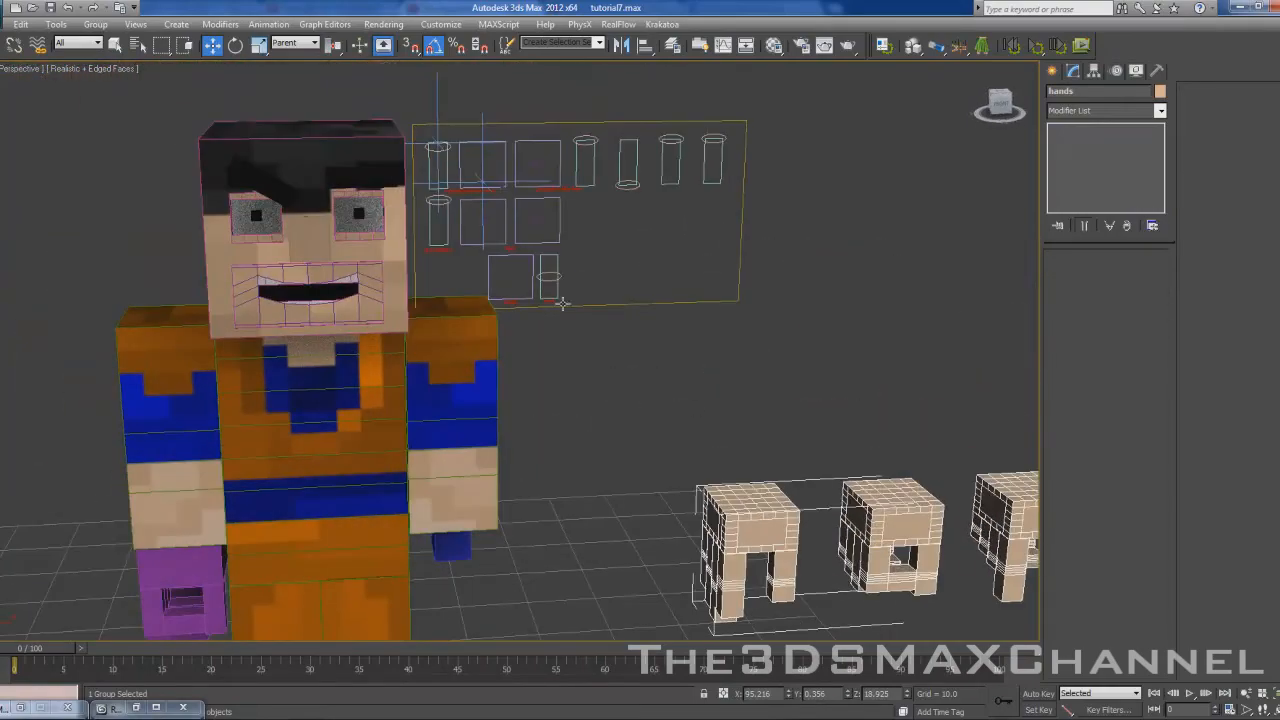
middle_click_drag(563, 304, 497, 266)
scroll(499, 270, "down", 3)
left_click(651, 323)
- Inspect the control panel's sliders up close and select the Teeth circle
middle_click_drag(651, 323, 614, 447)
scroll(614, 447, "up", 5)
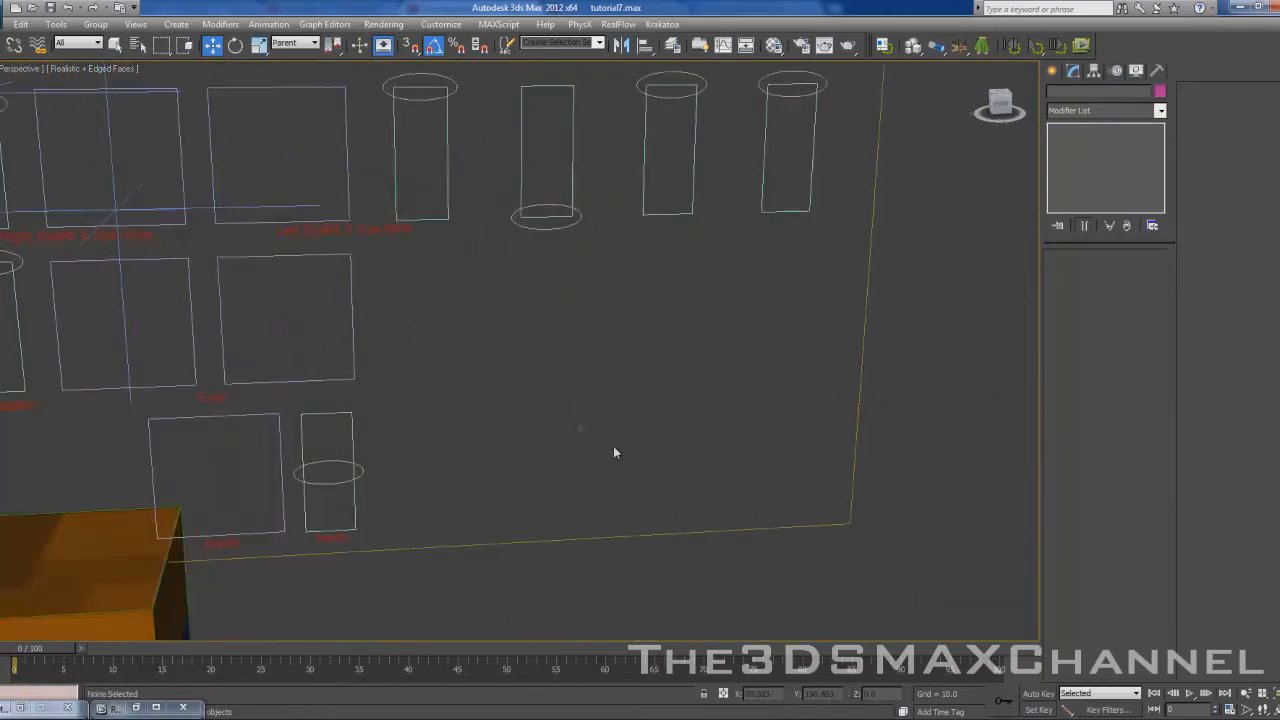
scroll(614, 453, "down", 5)
middle_click_drag(430, 392, 614, 284)
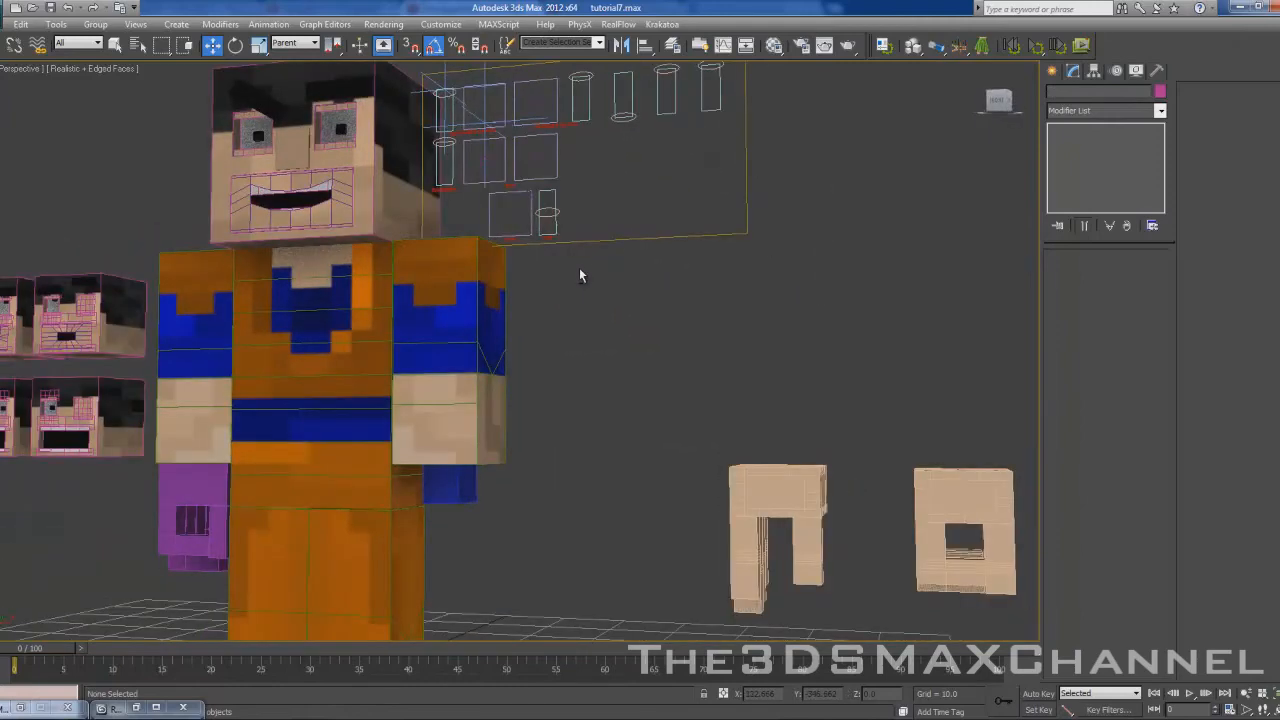
middle_click_drag(580, 275, 623, 248, "alt")
scroll(614, 237, "down", 3)
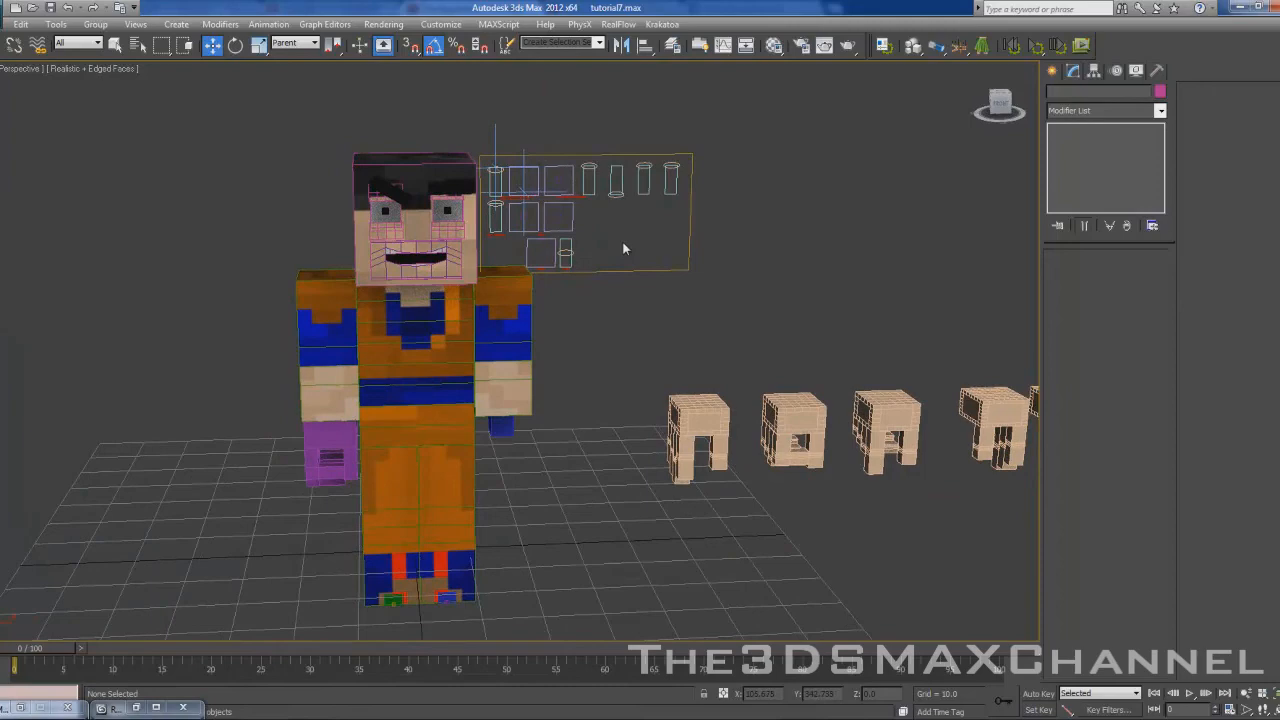
scroll(610, 265, "up", 3)
middle_click_drag(599, 261, 566, 306)
left_click(534, 304)
scroll(593, 304, "up", 4)
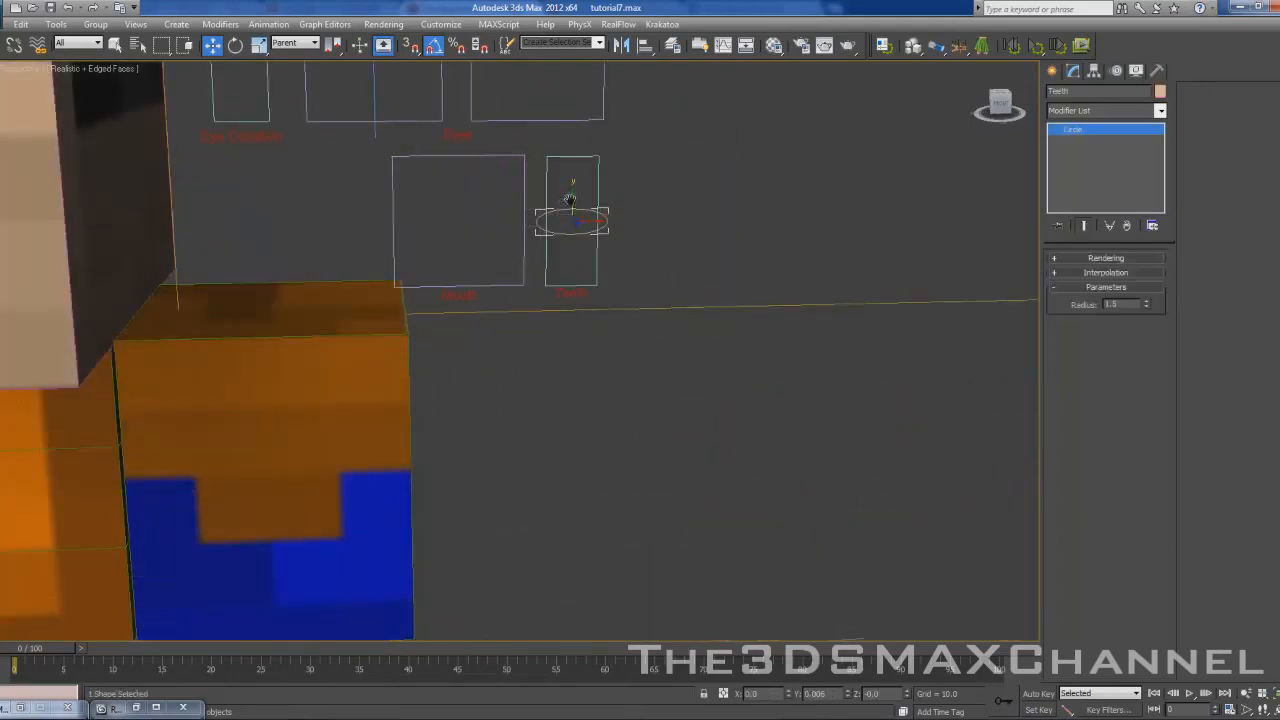
scroll(654, 214, "down", 3)
scroll(700, 196, "down", 3)
scroll(680, 210, "up", 4)
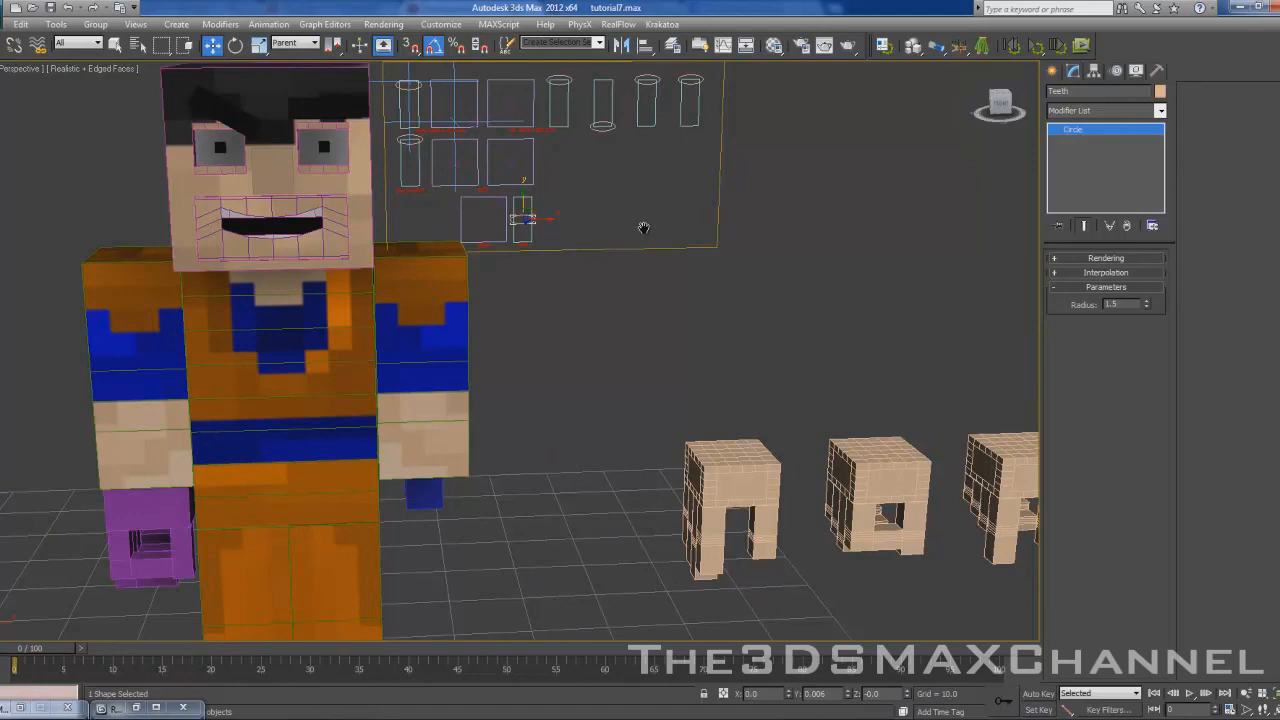
- Toggle wireframe display, return to the shaded view, and examine the purple right hand up close
key("F3")
key("F3")
key("F3")
key("F3")
middle_click_drag(475, 357, 540, 285)
scroll(423, 334, "down", 5)
middle_click_drag(423, 334, 426, 409)
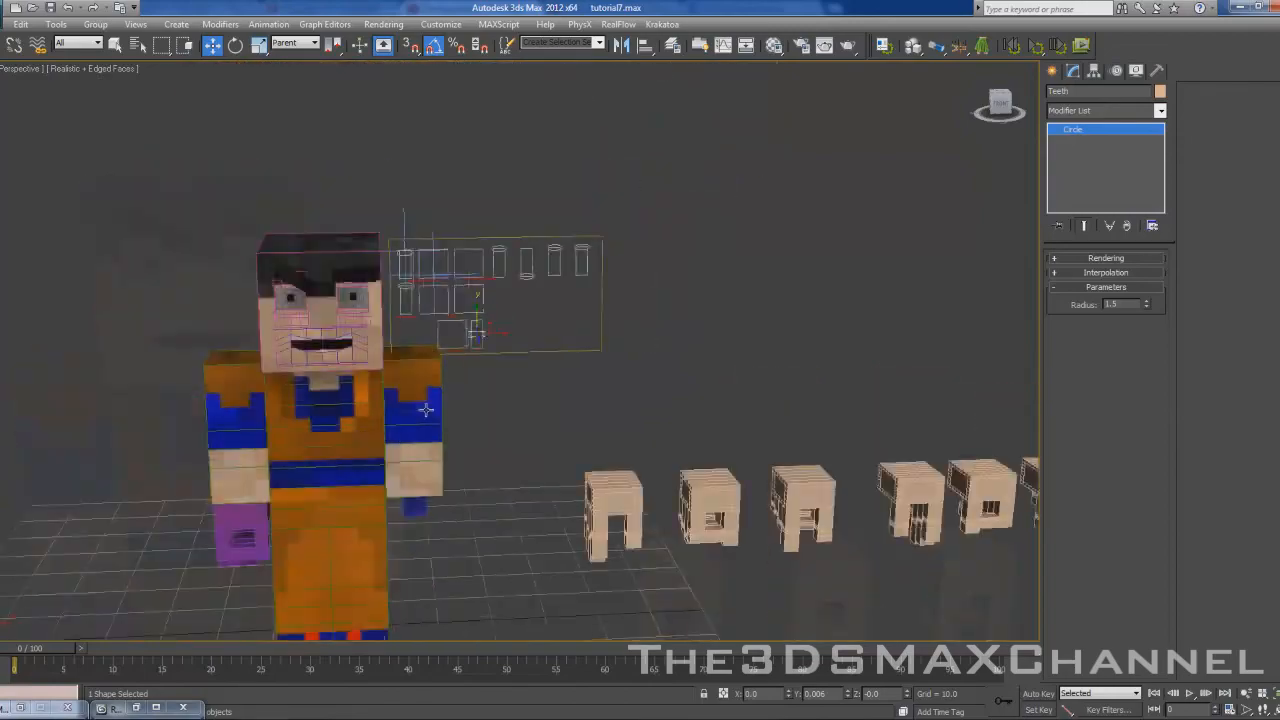
scroll(494, 343, "up", 5)
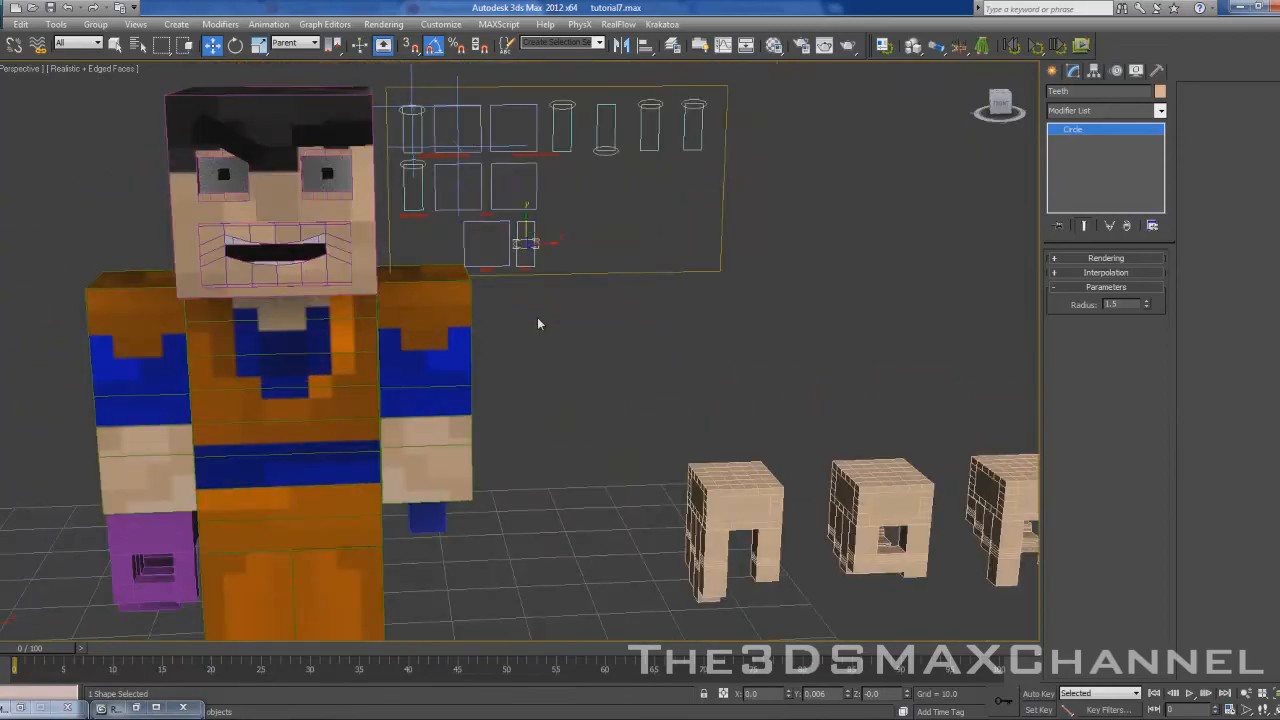
middle_click_drag(258, 500, 477, 369)
scroll(403, 449, "up", 5)
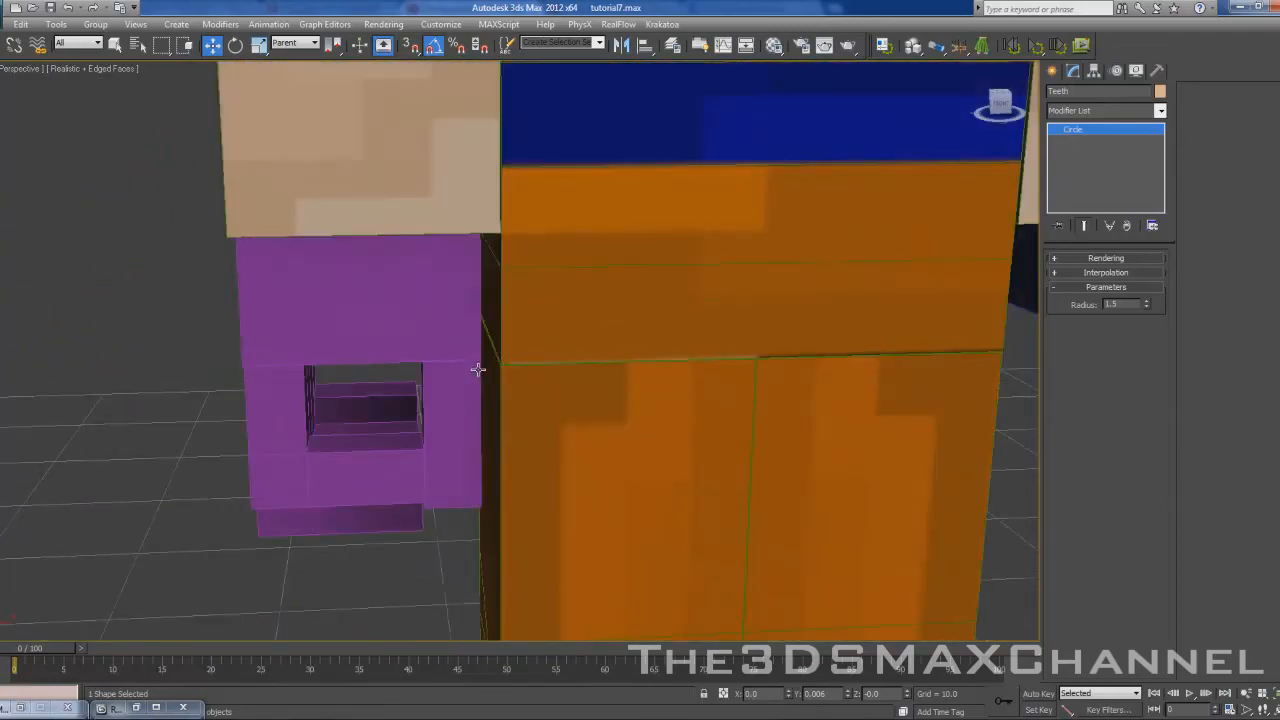
middle_click_drag(397, 346, 517, 334)
scroll(517, 334, "down", 10)
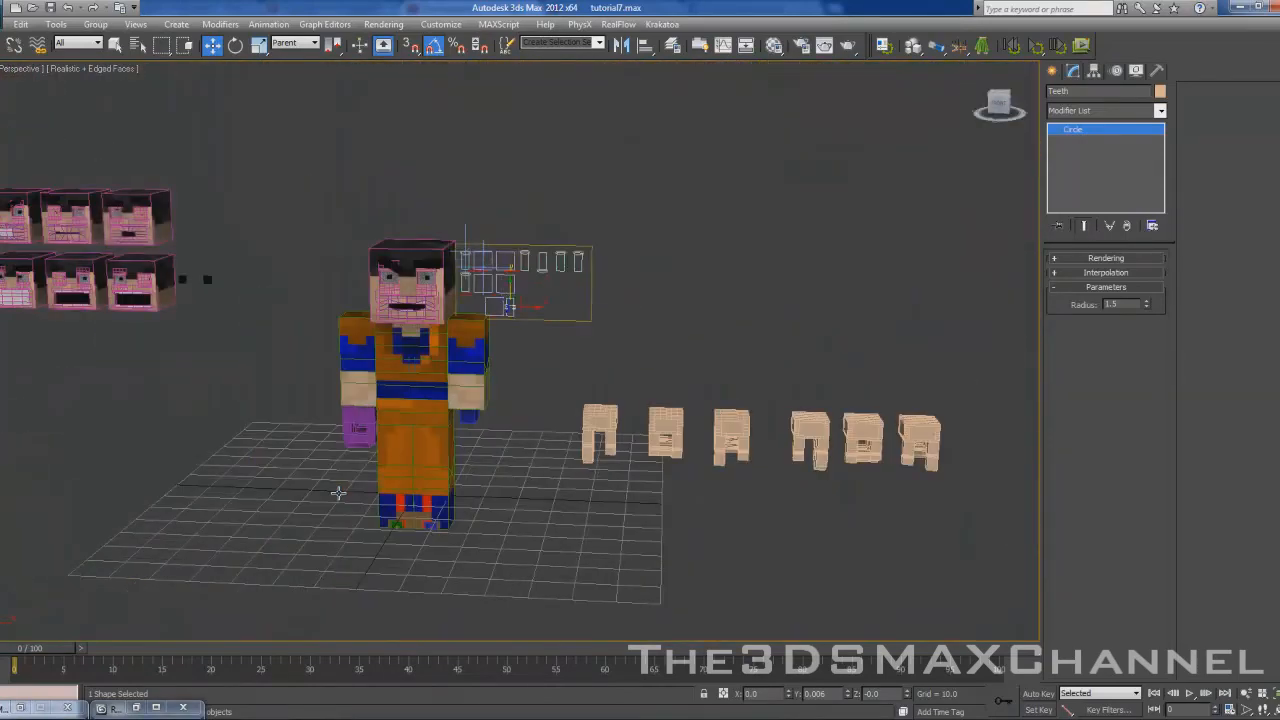
- Examine the control panel's slider circles alongside the full character and the spare hands
scroll(500, 400, "up", 8)
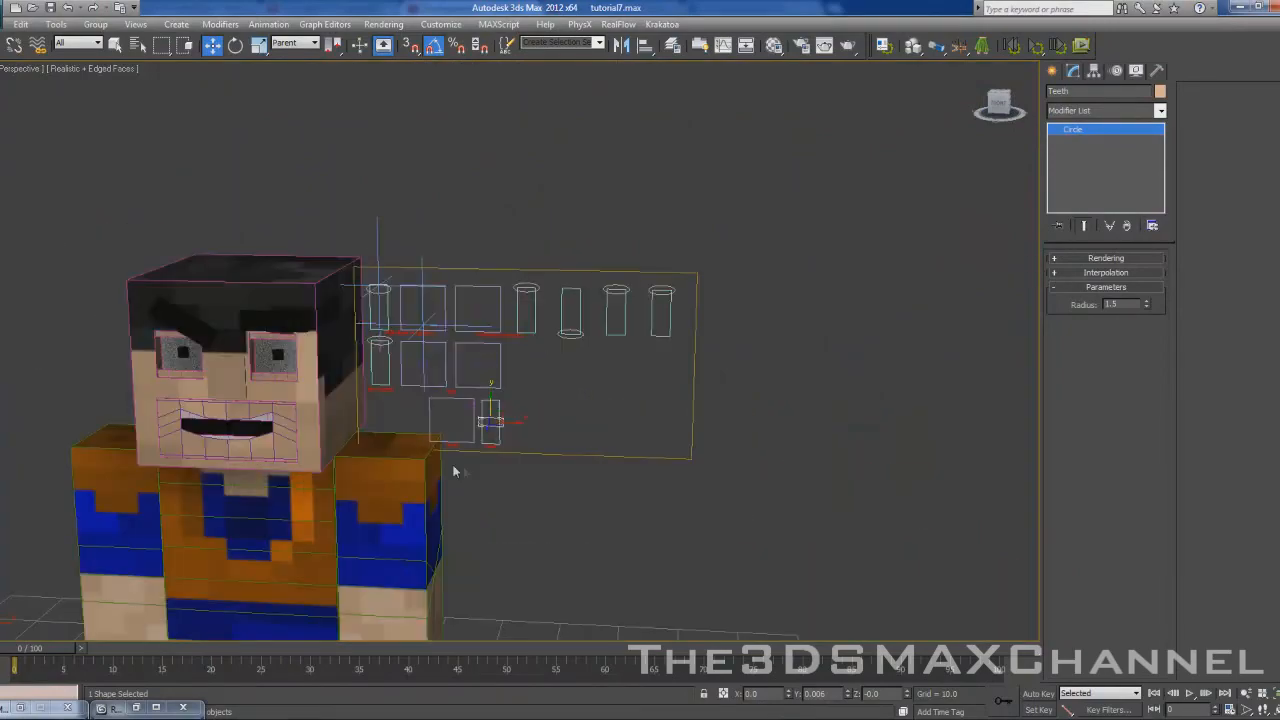
middle_click_drag(523, 320, 476, 354)
scroll(451, 429, "down", 6)
scroll(476, 354, "up", 5)
scroll(500, 365, "down", 3)
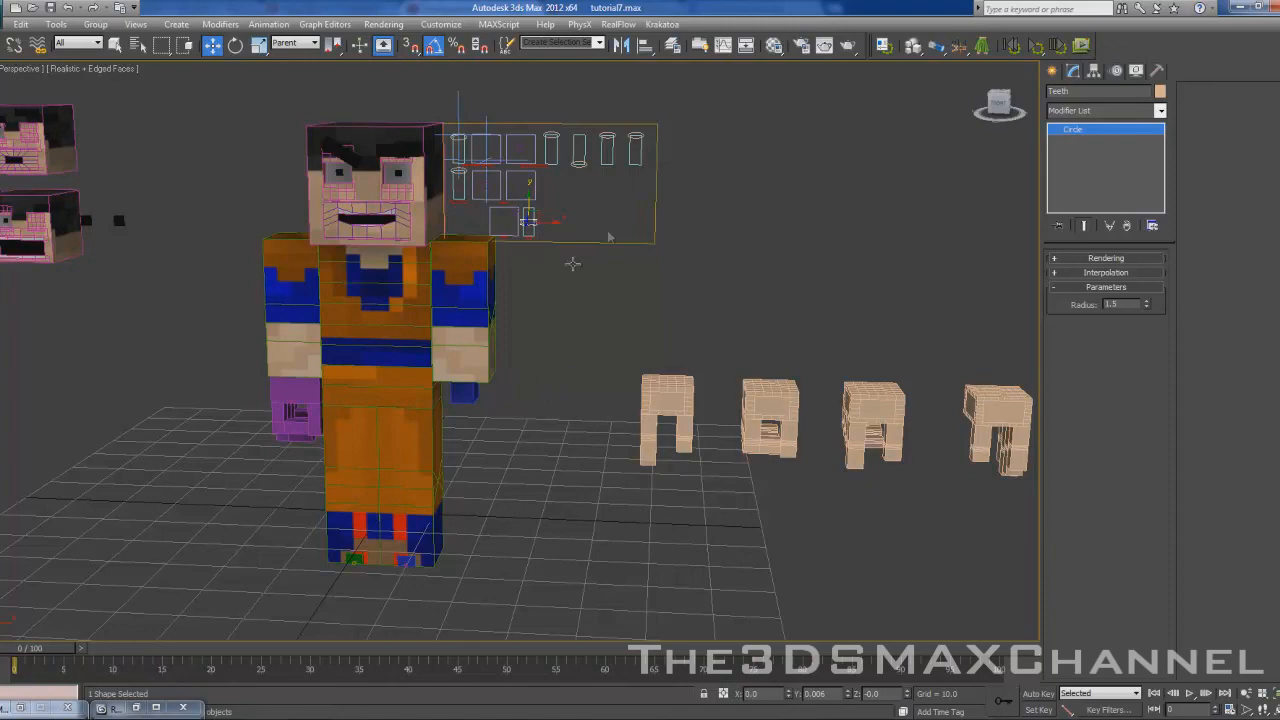
scroll(571, 263, "up", 4)
middle_click_drag(599, 225, 581, 302)
scroll(523, 265, "up", 4)
scroll(500, 225, "down", 6)
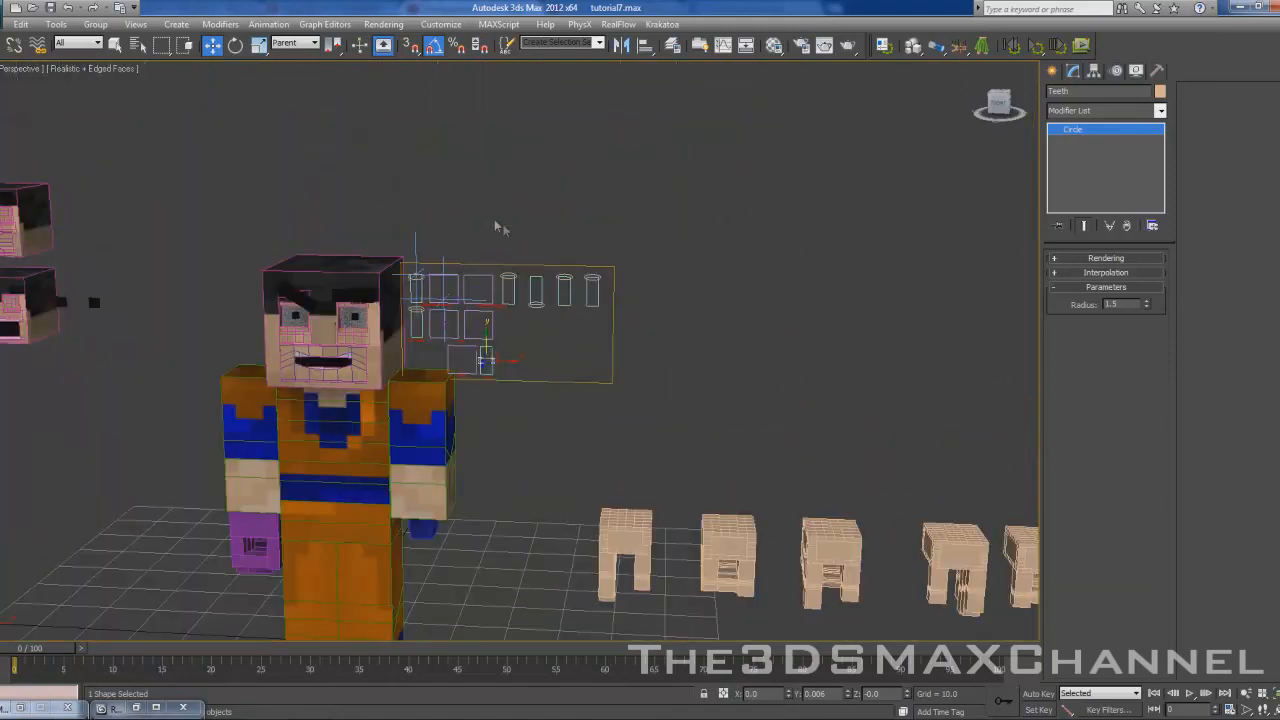
scroll(510, 227, "up", 2)
scroll(520, 224, "down", 2)
middle_click_drag(522, 218, 536, 190)
scroll(536, 190, "up", 4)
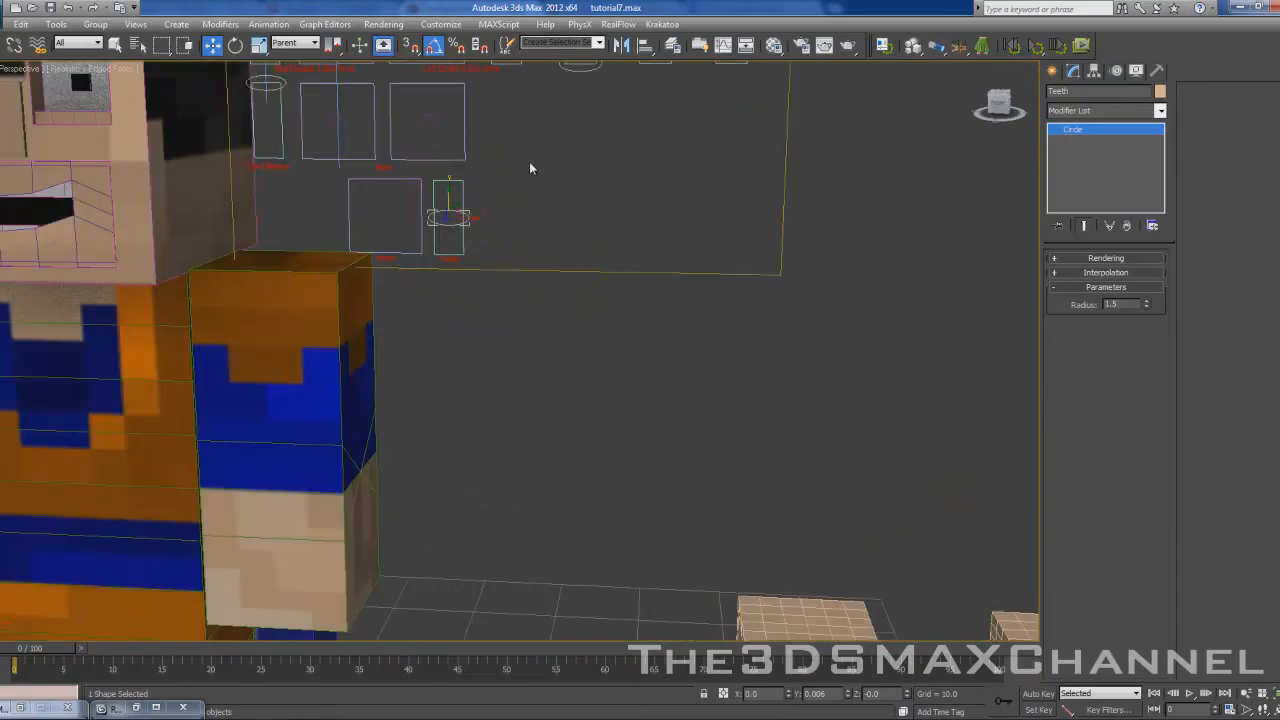
scroll(529, 166, "down", 4)
scroll(573, 282, "down", 3)
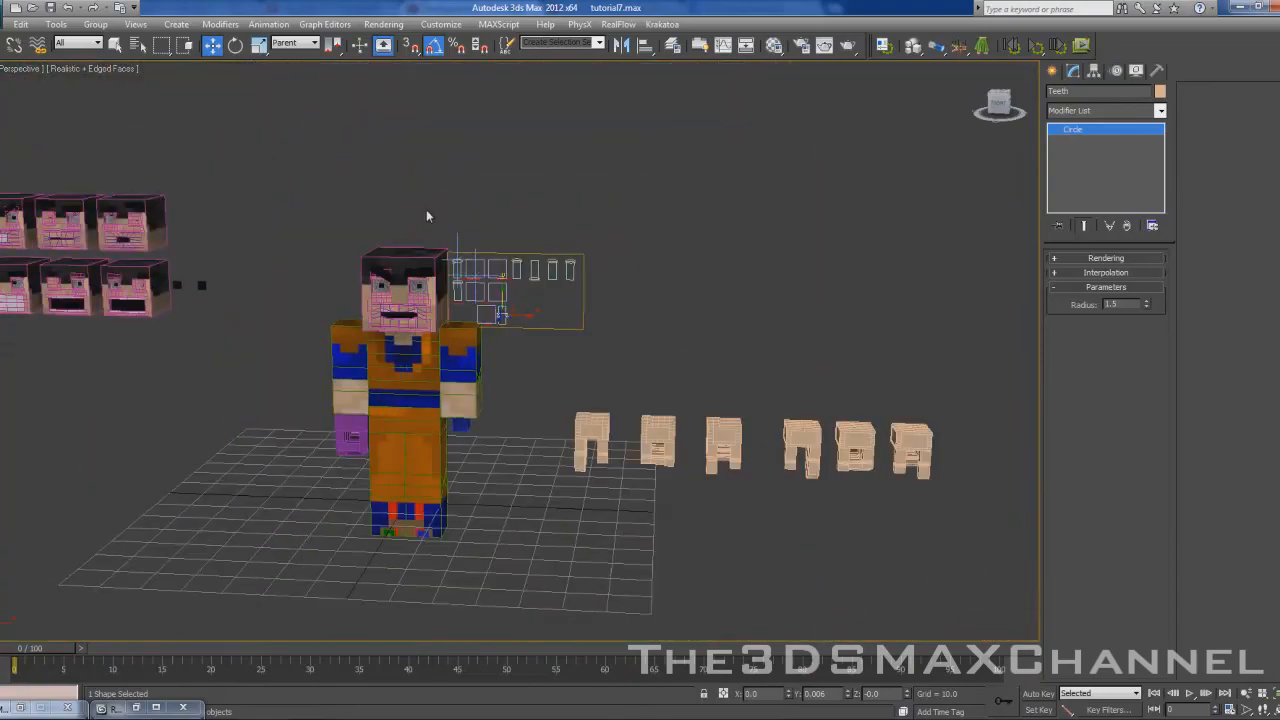